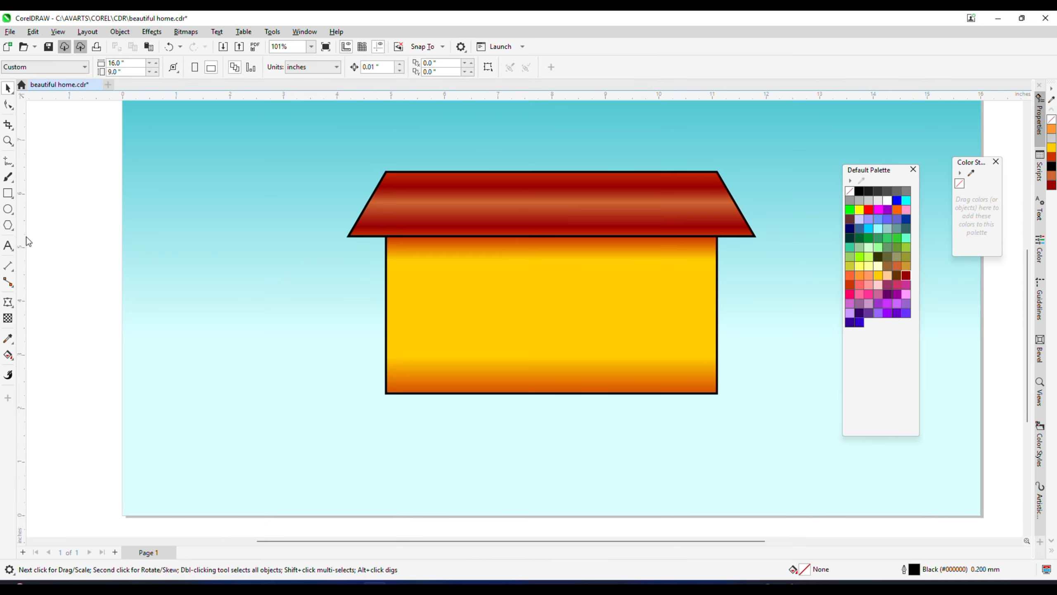
Draw a door-leaf rectangle about 0.59 inches wide and 1.55 inches tall standing on the wall's bottom edge.
key("F6")
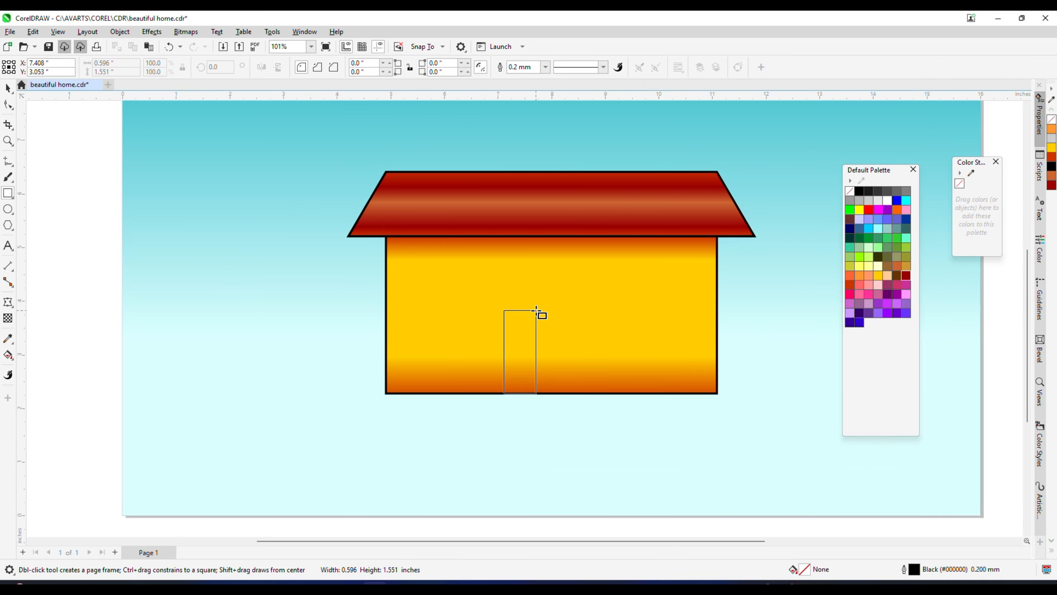
left_click_drag(536, 308, 535, 309)
left_click(7, 93)
scroll(544, 386, "up", 1)
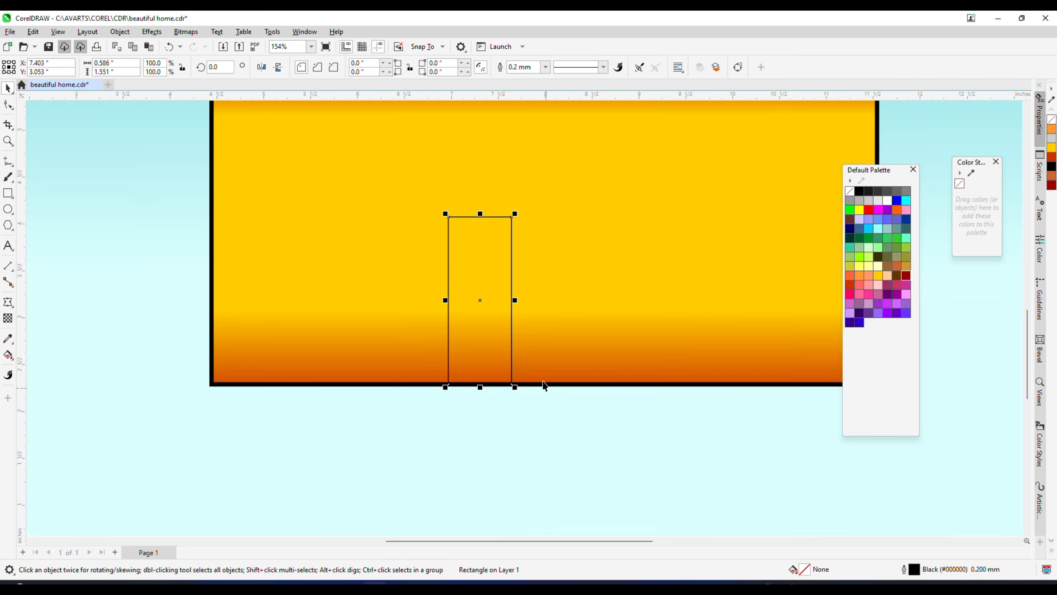
left_click(146, 34)
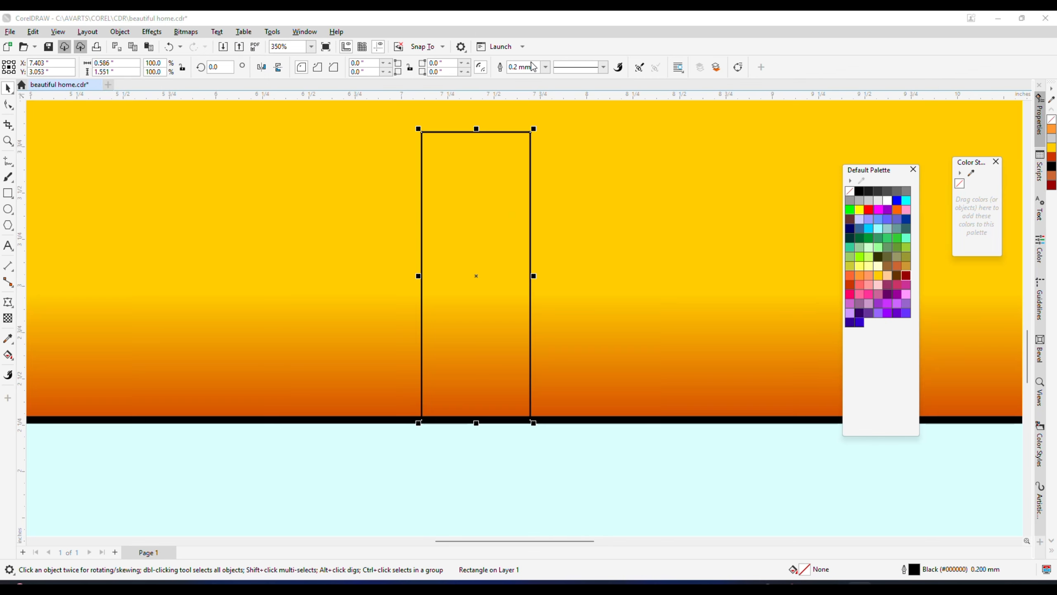
Give the door rectangle a 1.0 mm outline and a dark red fill (#990000).
left_click(546, 66)
left_click(526, 137)
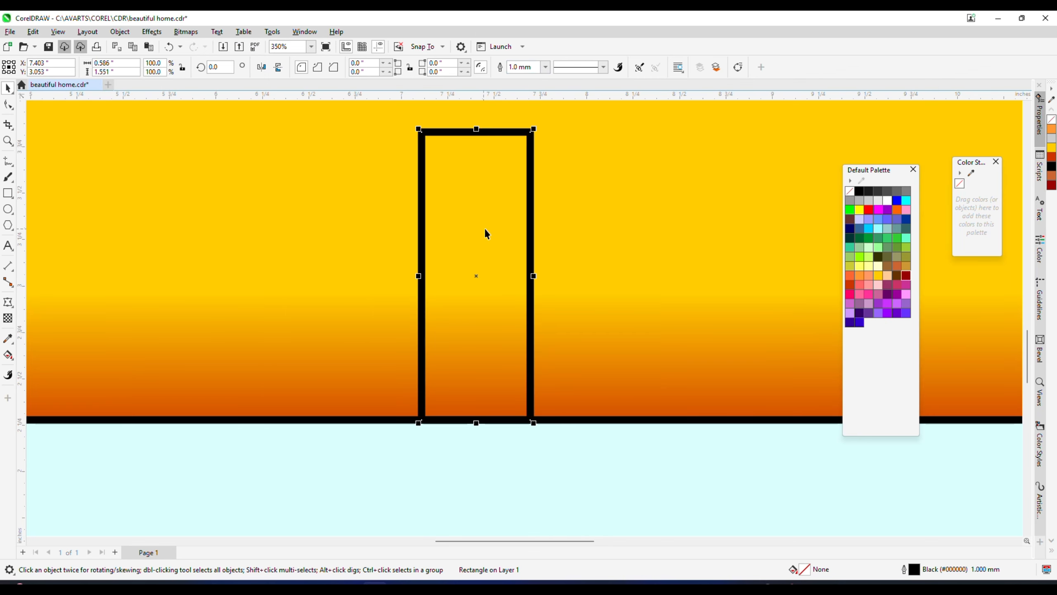
left_click(905, 275)
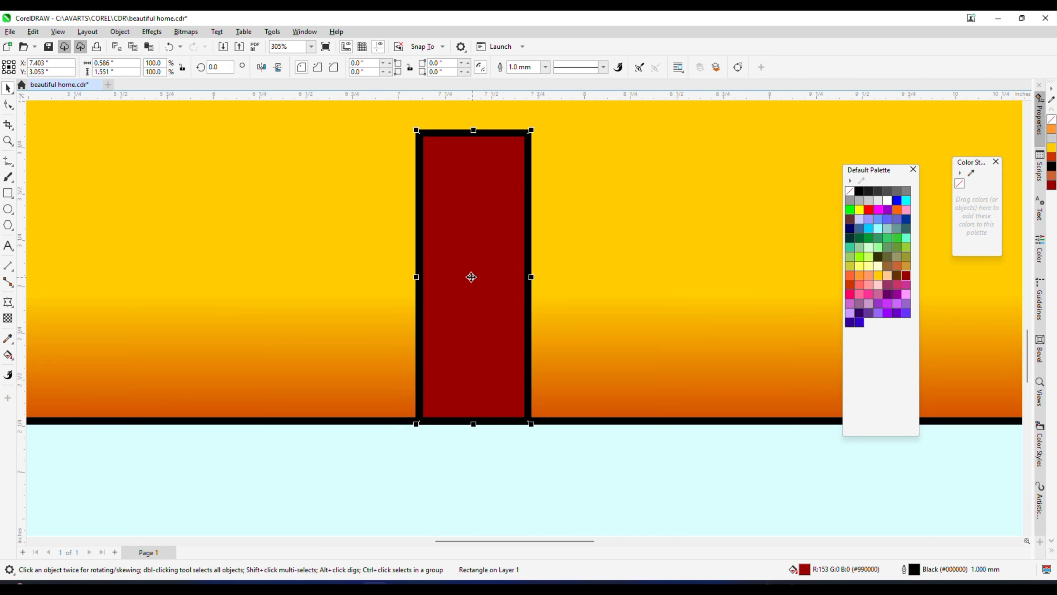
scroll(473, 277, "down", 3)
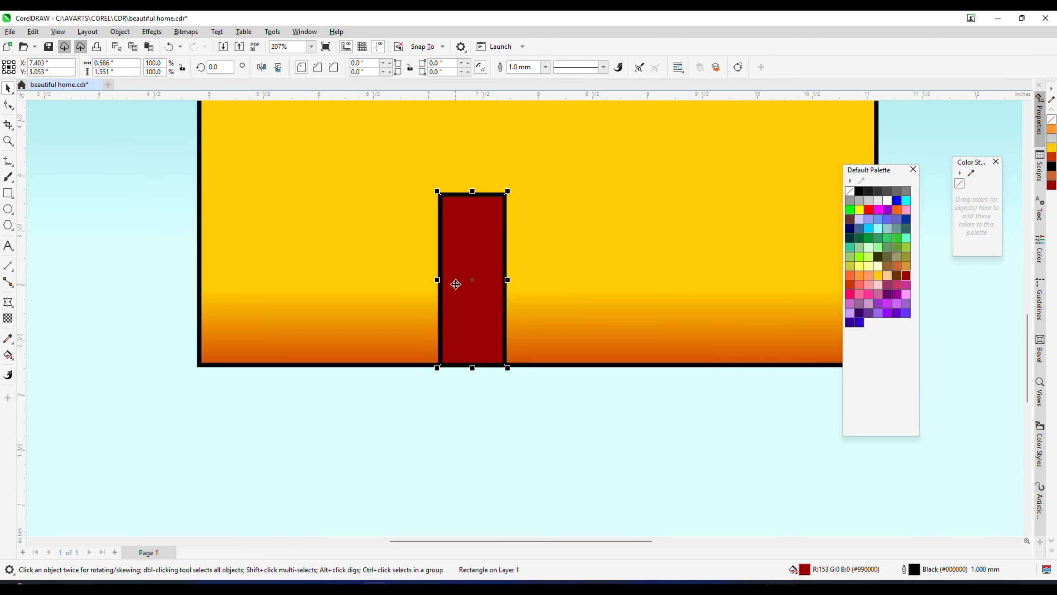
Create a mirrored copy of the door leaf directly adjoining its right side.
left_click_drag(438, 282, 557, 287)
scroll(573, 309, "down", 3)
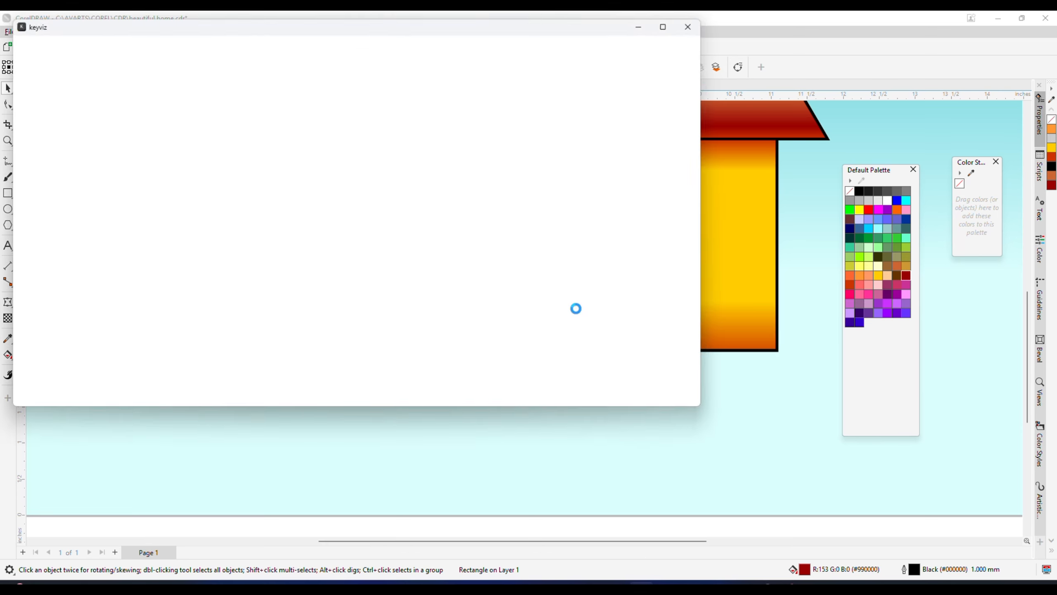
scroll(566, 309, "up", 4)
Set both door leaves' outline width to 0.5 mm, then group them and centre the group on the wall.
left_click(475, 233, "shift")
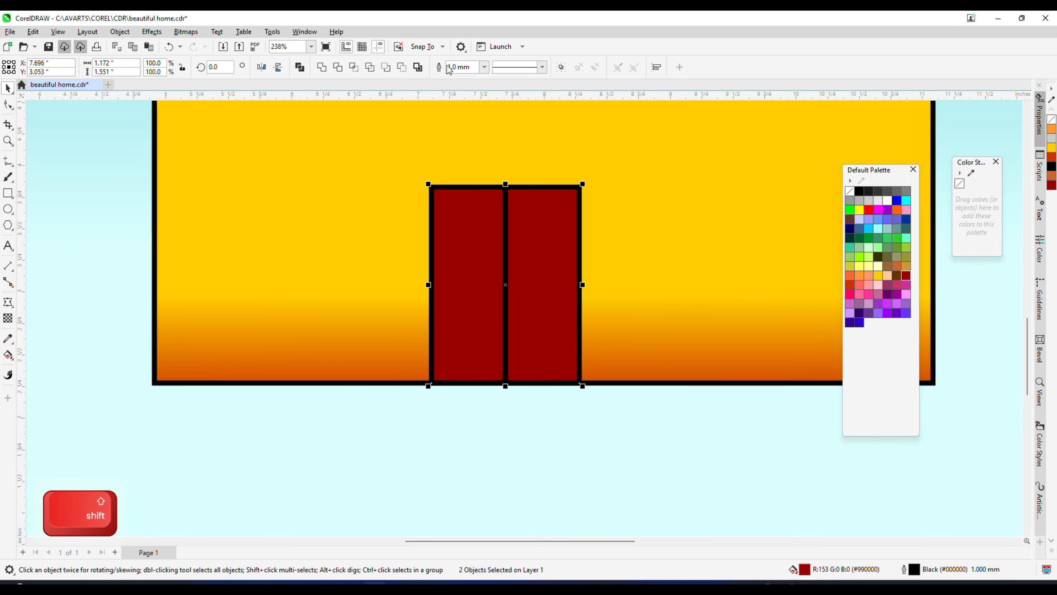
type("0.5")
key("Return")
scroll(518, 262, "down", 2)
key("ctrl+g")
scroll(580, 486, "down", 2)
scroll(581, 215, "up", 5)
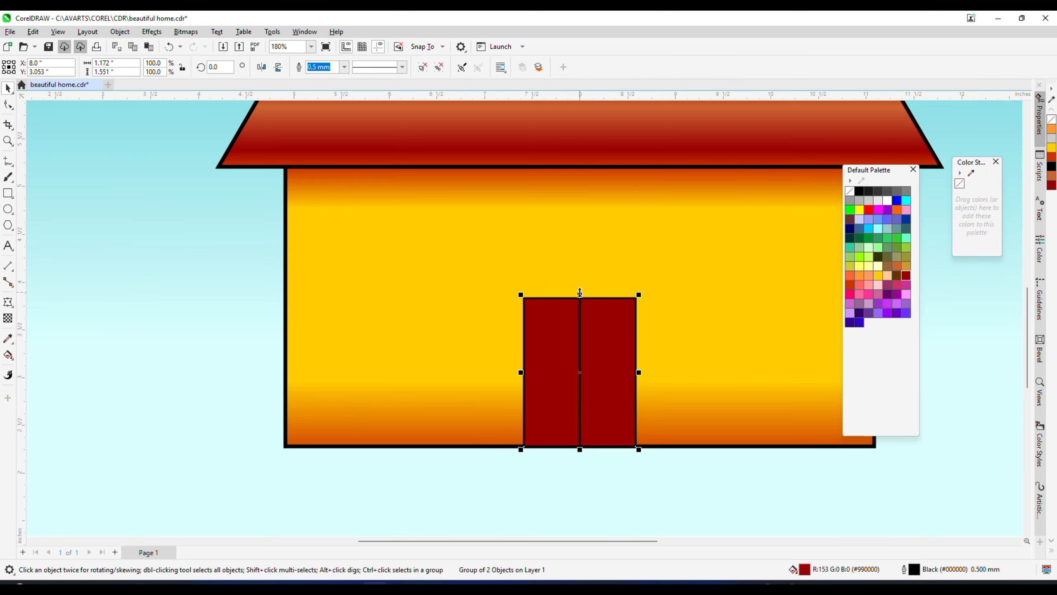
Stretch the door upward to about 2.22 inches and place a copy on its left, shortened to about 0.96 inches tall as a window.
left_click_drag(579, 292, 579, 277)
scroll(578, 300, "down", 2)
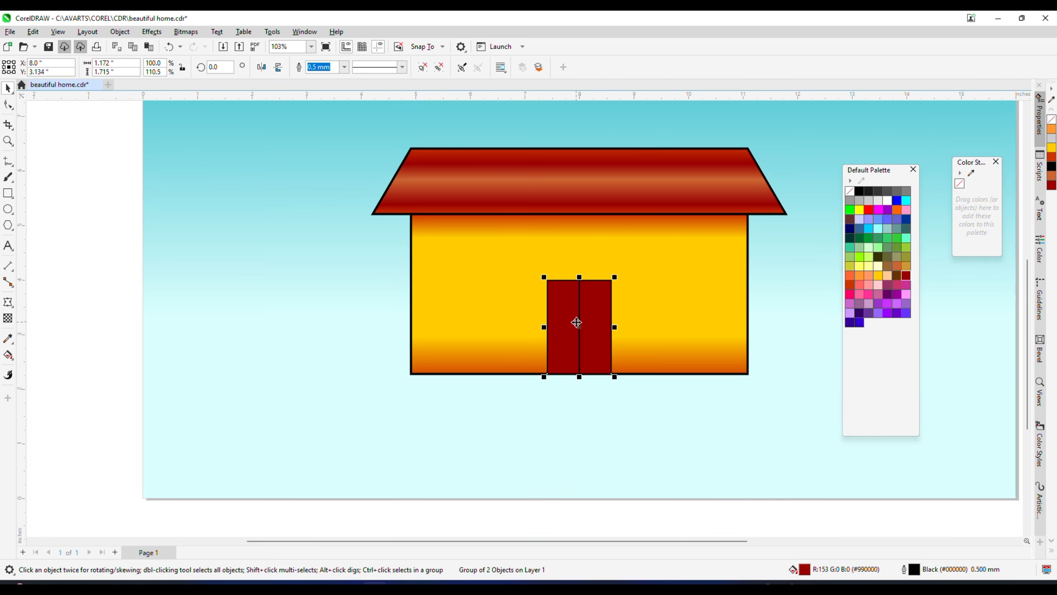
left_click_drag(481, 287, 478, 284)
right_click(478, 285)
left_click_drag(481, 239, 481, 259)
left_click(595, 310)
Align the window's top edge with the top edge of the door.
scroll(509, 354, "up", 2)
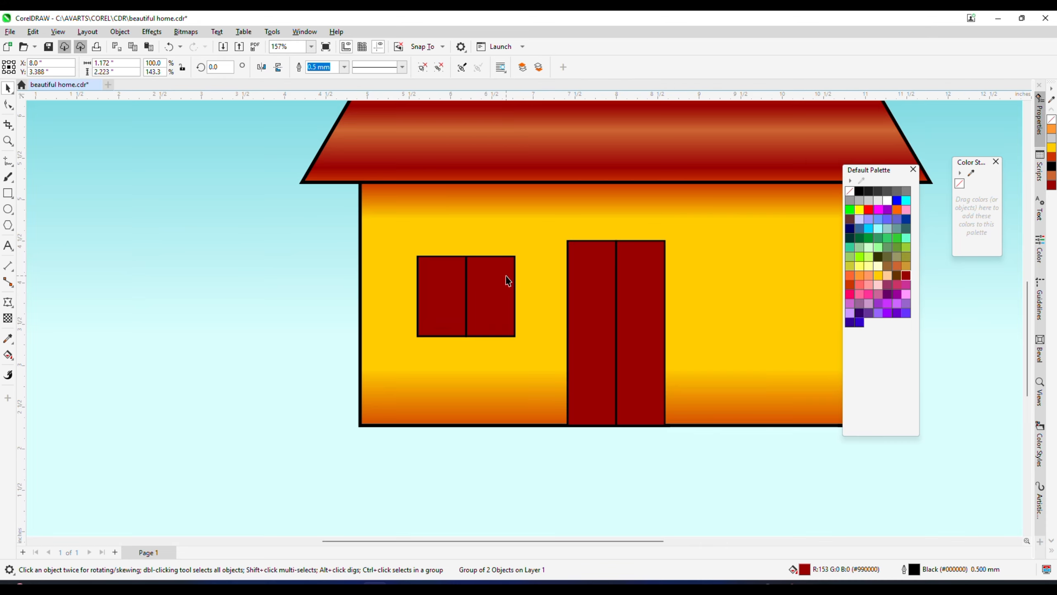
left_click(505, 278, "shift")
scroll(579, 258, "down", 3)
scroll(588, 219, "up", 3)
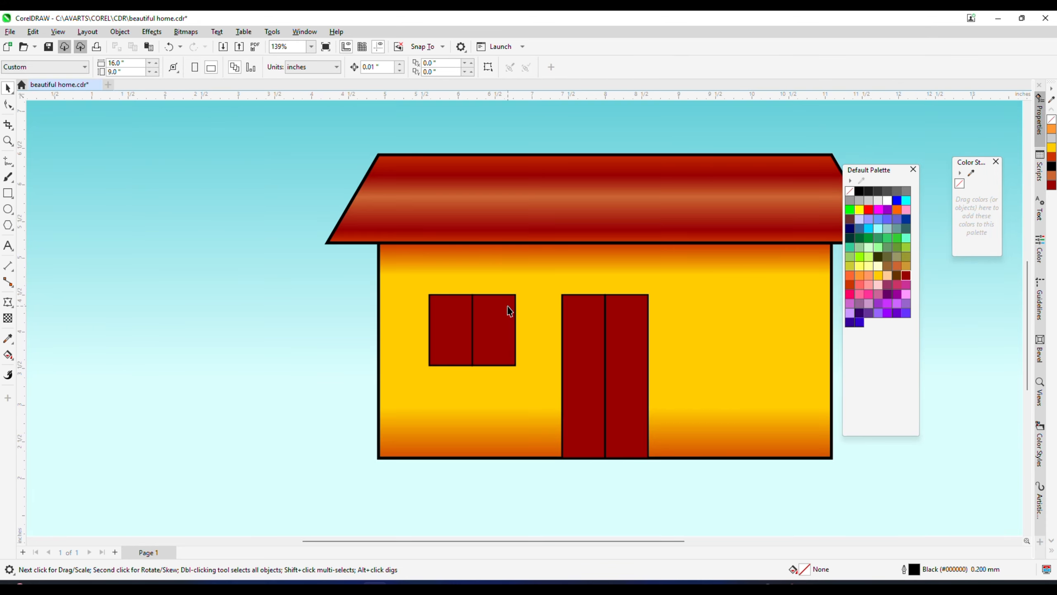
Apply a horizontal linear fountain fill to the window's right pane, running from bright sky blue on the left to dark blue on the right.
left_click(507, 308)
scroll(582, 234, "down", 2)
scroll(594, 291, "up", 4)
left_click(595, 291, "ctrl")
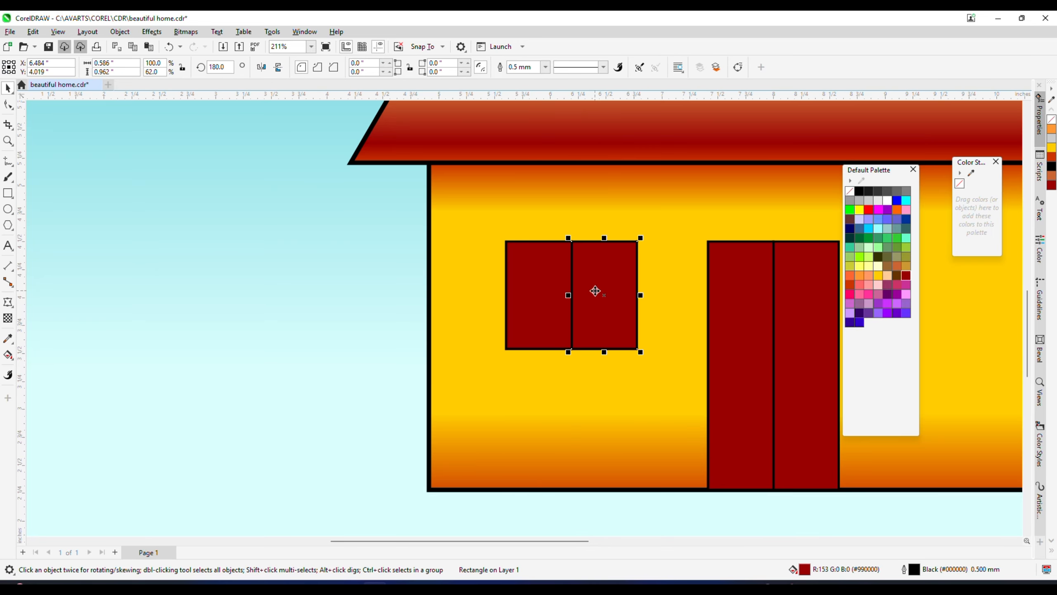
left_click(8, 355)
scroll(626, 318, "up", 2)
scroll(514, 271, "up", 4)
left_click_drag(514, 272, 678, 271)
left_click(683, 263)
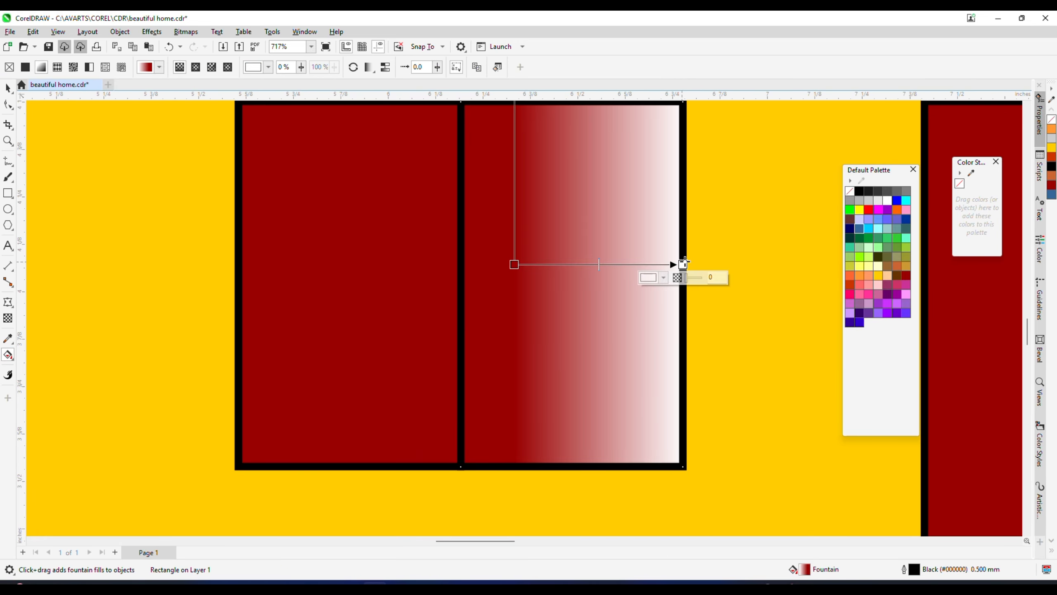
left_click_drag(579, 259, 516, 264)
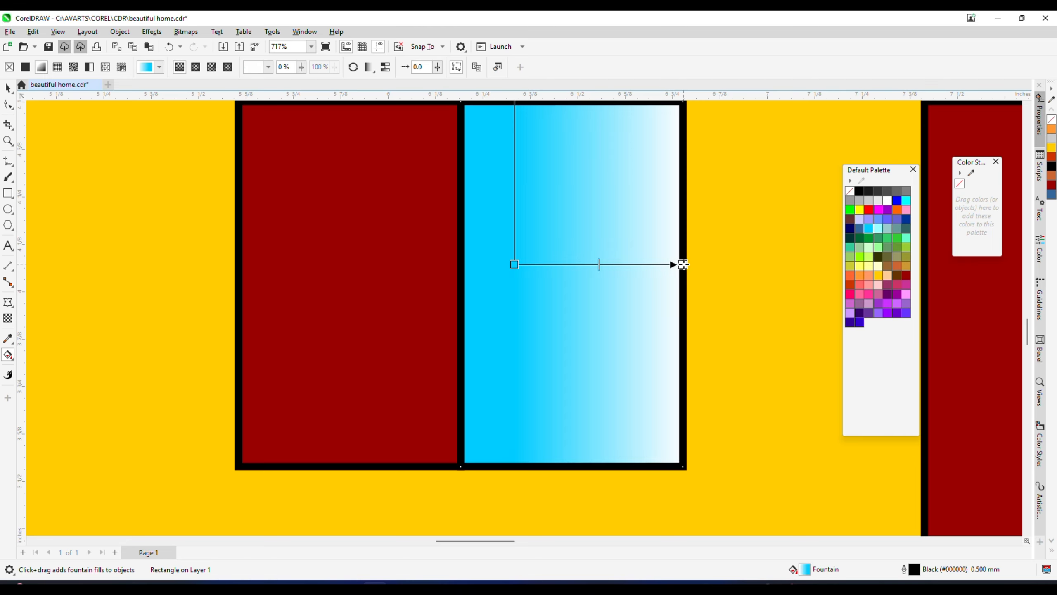
left_click(903, 222)
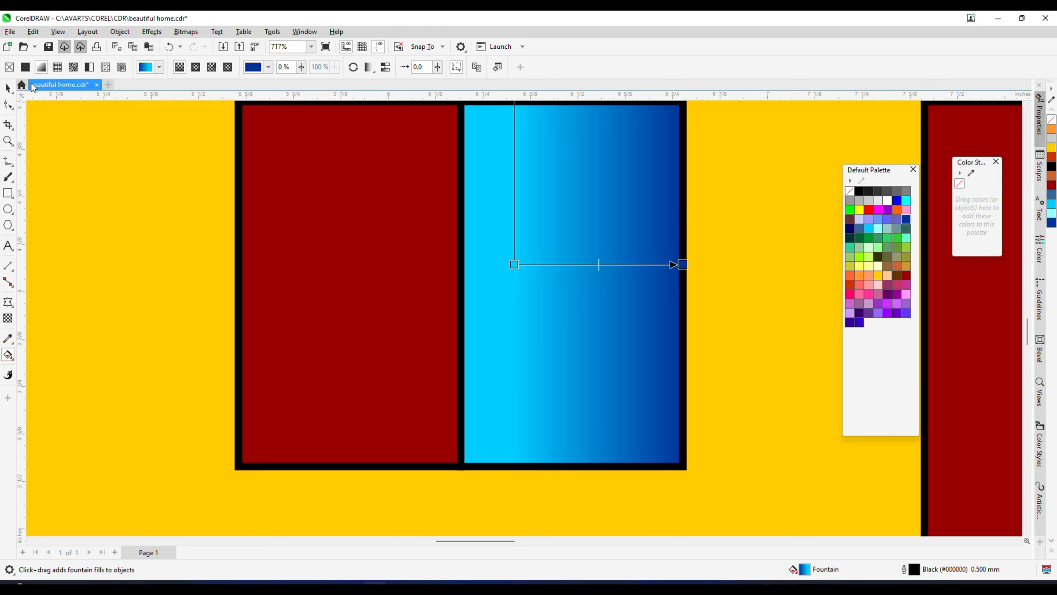
Apply the same blue fountain fill to the window's left pane, running from bright blue on the left to dark blue on the right.
left_click(7, 88)
left_click(441, 254)
key("g")
scroll(587, 253, "down", 3)
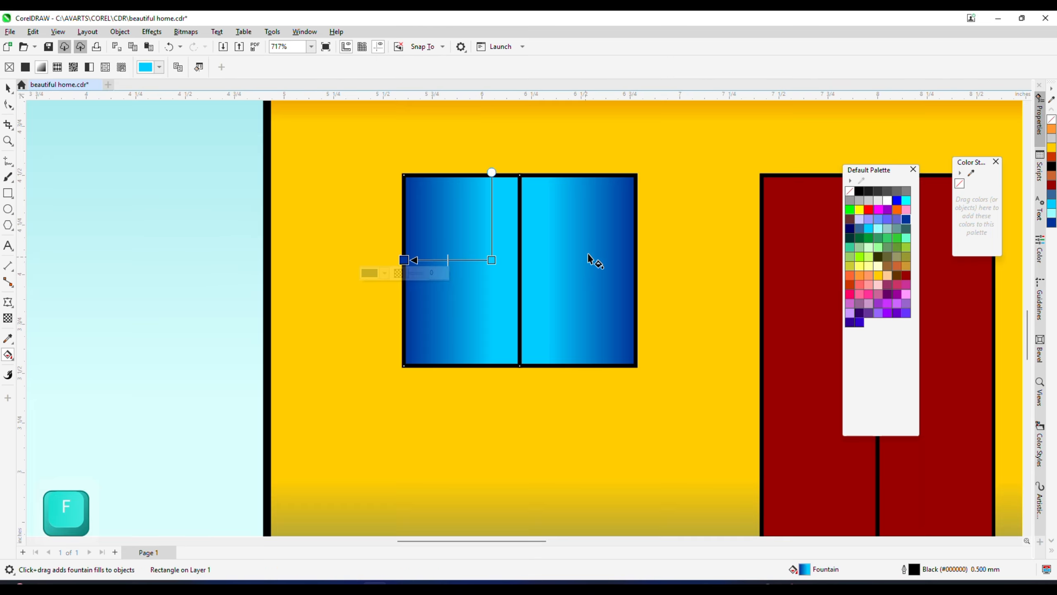
scroll(541, 248, "up", 2)
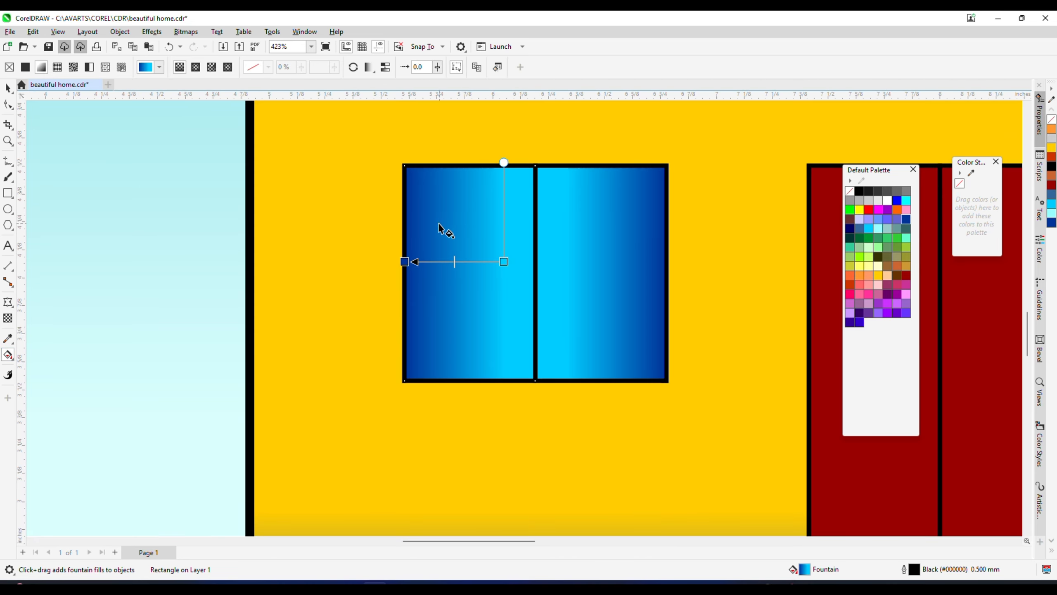
left_click_drag(437, 224, 523, 224)
left_click(8, 88)
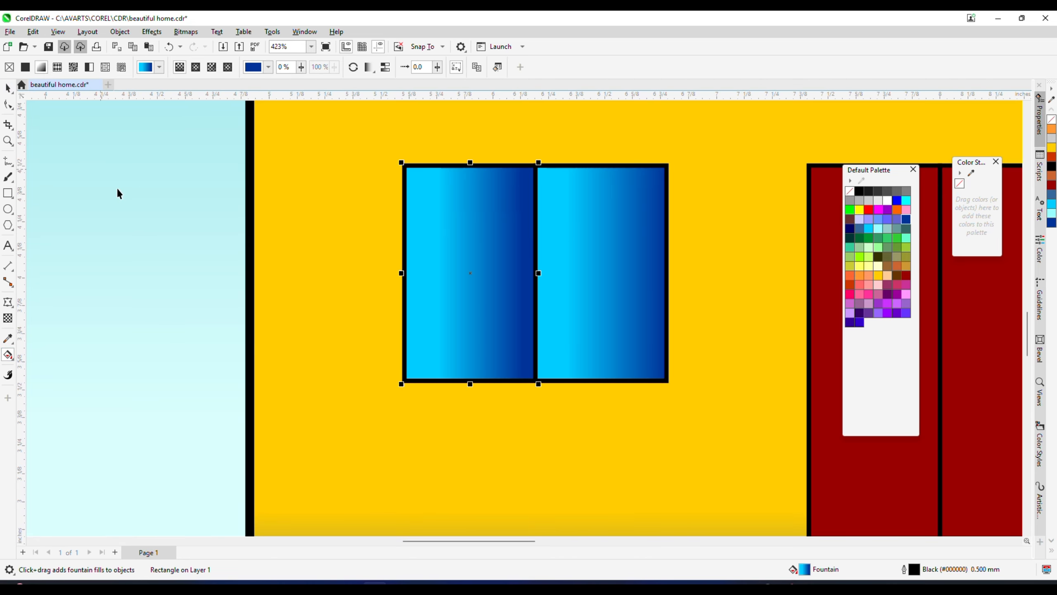
Draw a thin horizontal bar about 0.944 by 0.057 inches across the window, filled pale cyan (#99FFFF) with no outline.
scroll(459, 296, "down", 3)
scroll(459, 296, "up", 2)
left_click(8, 193)
scroll(484, 234, "up", 2)
mouse_move(294, 248)
left_mouse_down()
mouse_move(547, 262)
mouse_move(547, 252)
left_mouse_up()
left_click(9, 92)
scroll(421, 240, "up", 2)
left_click_drag(416, 240, 424, 228)
left_click(877, 229)
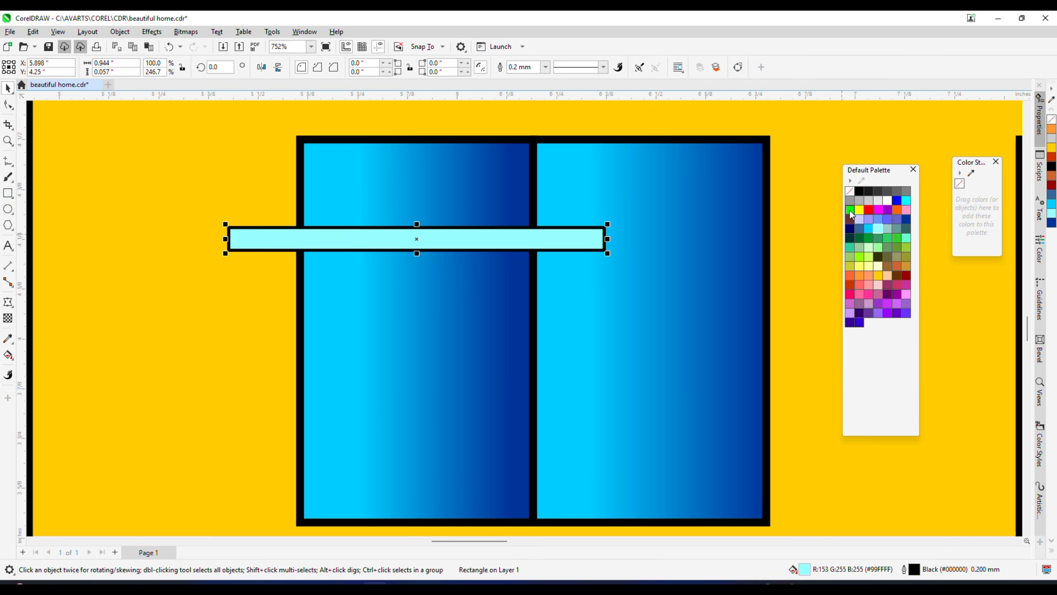
right_click(849, 192)
Skew the pale cyan bar vertically by about 17 degrees so that its right end rises.
left_click(562, 236)
left_click_drag(607, 241, 604, 109)
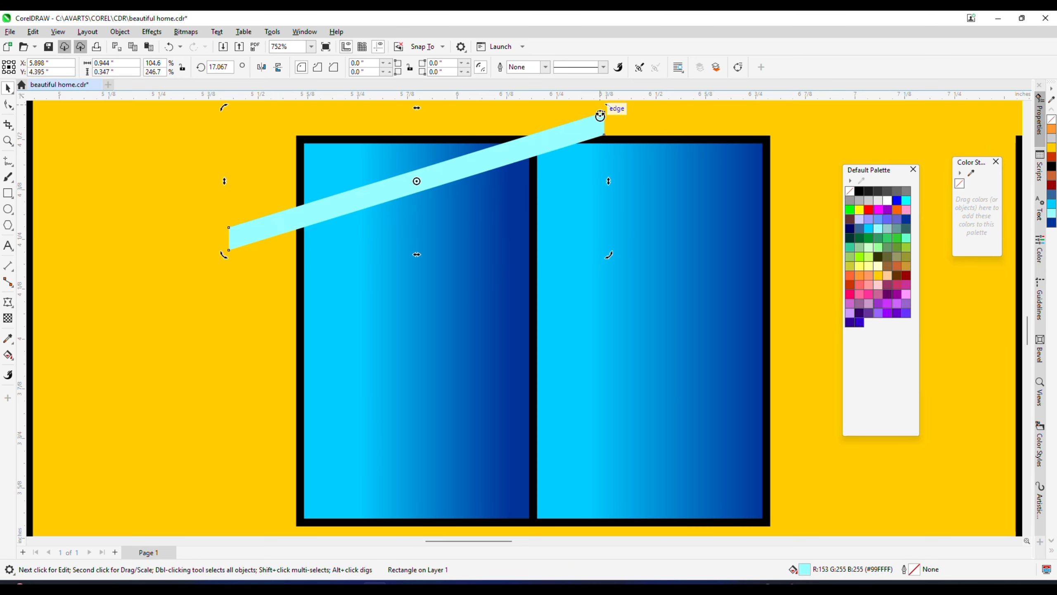
scroll(604, 111, "down", 2)
left_click(200, 205)
scroll(476, 161, "up", 1)
PowerClip the slanted cyan bar inside the window's left pane.
right_click(524, 171)
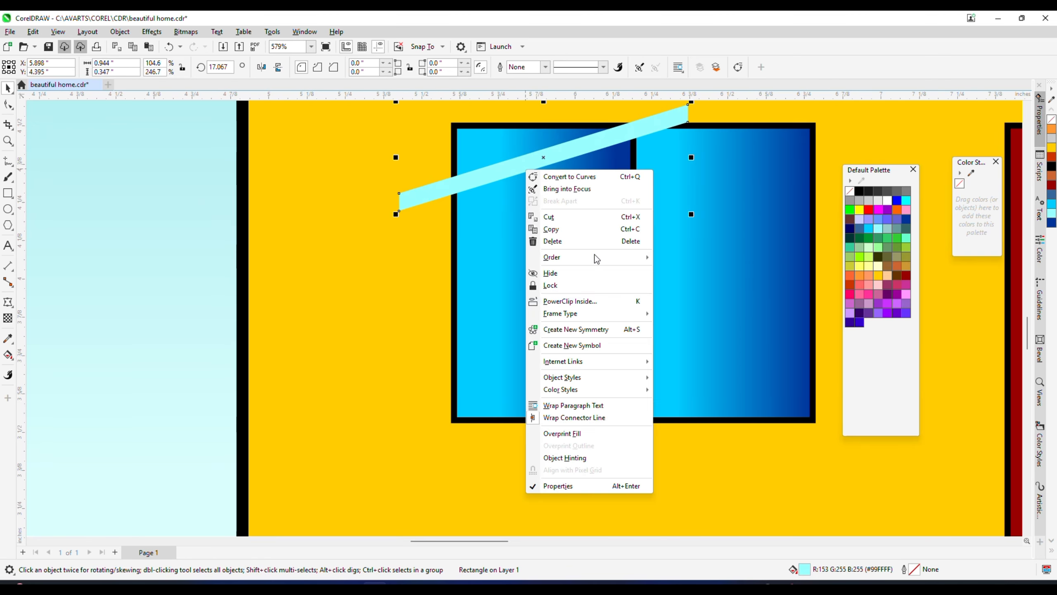
left_click(559, 301)
left_click(555, 292)
Edit the left pane's PowerClip contents, adding copies of the slanted bar as glass reflections over the whole pane.
left_click(536, 159, "ctrl")
left_click_drag(542, 159, 591, 410)
right_click(591, 410)
scroll(499, 333, "down", 2)
left_click(269, 248, "ctrl")
left_click(277, 260)
scroll(399, 283, "down", 2)
scroll(454, 273, "up", 1)
scroll(452, 272, "up", 1)
left_click(453, 271)
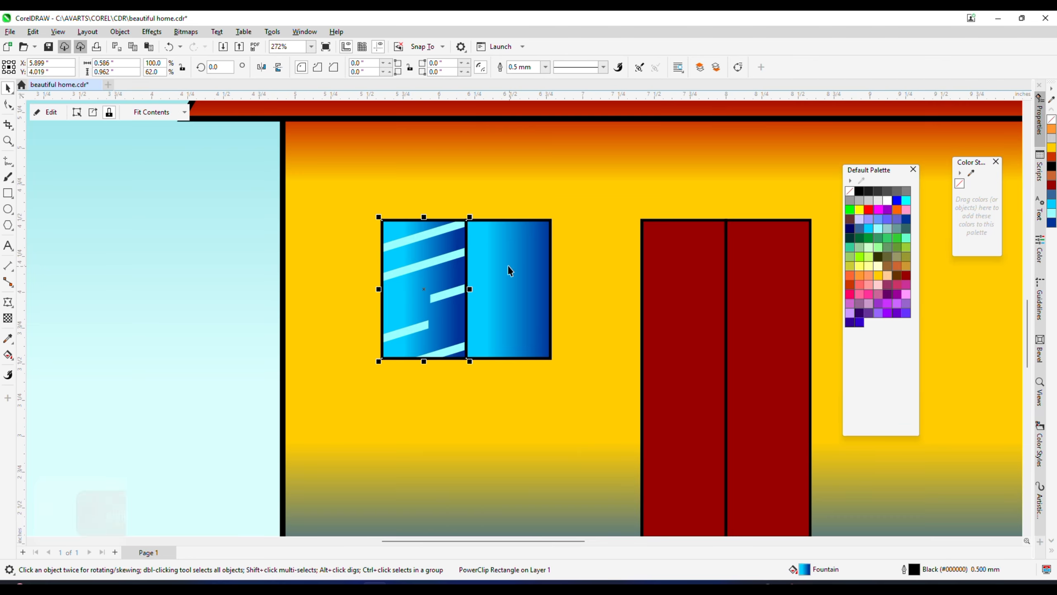
Delete the plain right window pane and replace it with a mirrored copy of the striped left pane.
left_click(506, 266)
key("Delete")
left_click(421, 264)
scroll(421, 264, "up", 1)
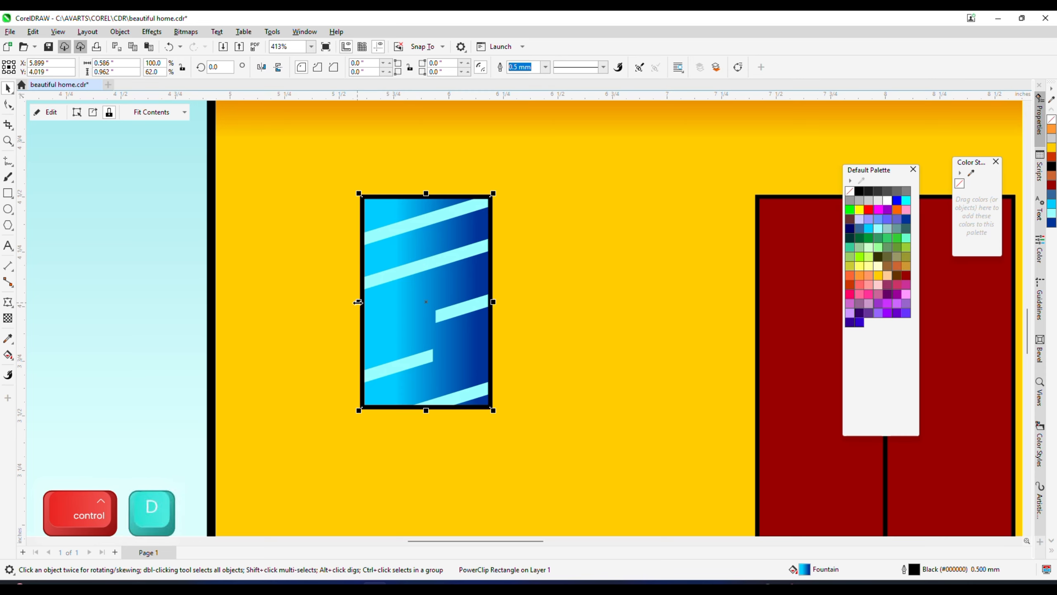
left_click_drag(359, 302, 512, 314)
scroll(512, 276, "down", 2)
Mirror the copied right pane horizontally so its stripes slant the same way as the left pane's.
left_click(574, 263)
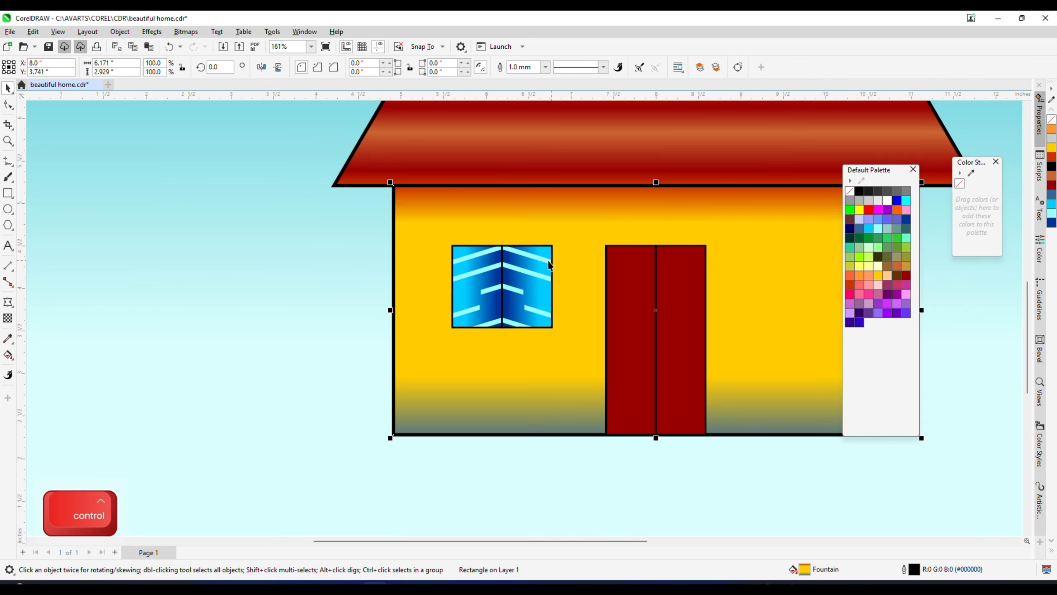
left_click(544, 260)
left_click(261, 67)
scroll(462, 273, "up", 2)
Group the two window panes and place a copy of the window at the same height on the wall right of the door.
left_click(434, 290, "shift")
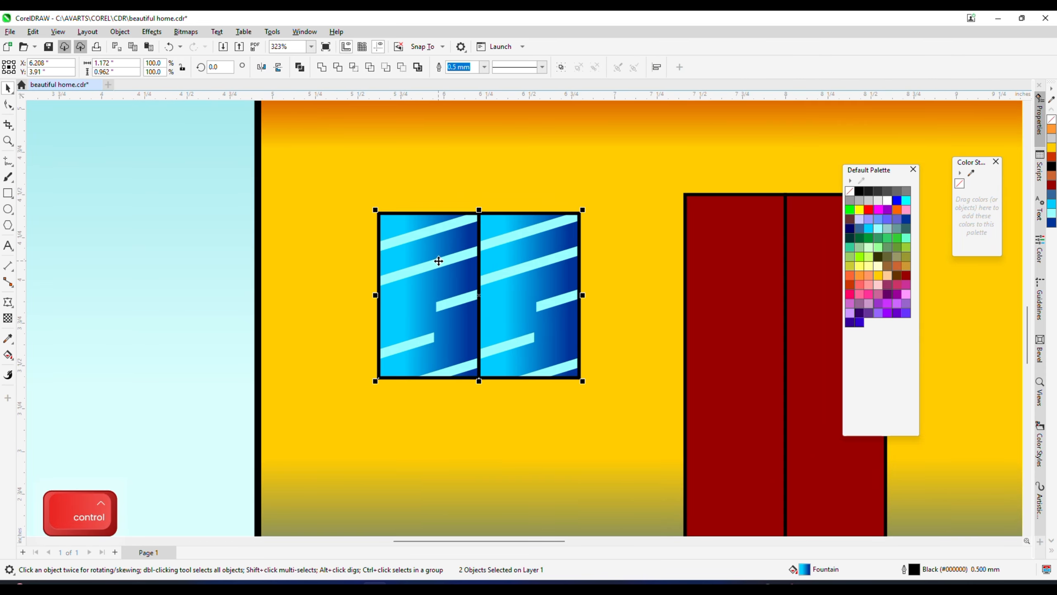
key("ctrl+g")
scroll(417, 266, "down", 5)
left_click(387, 249)
scroll(457, 320, "up", 8)
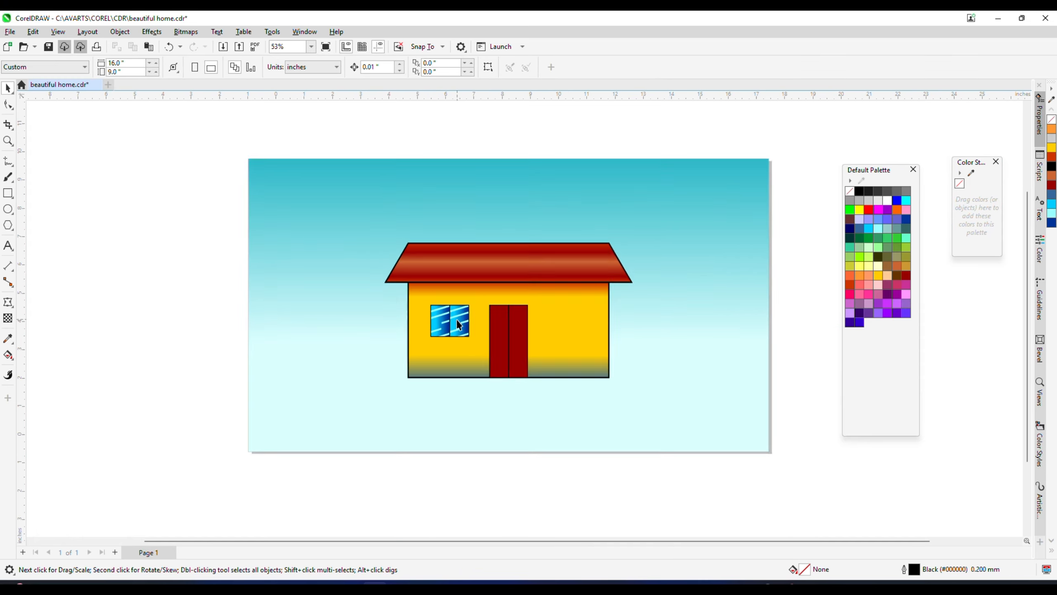
left_click_drag(459, 342, 775, 344)
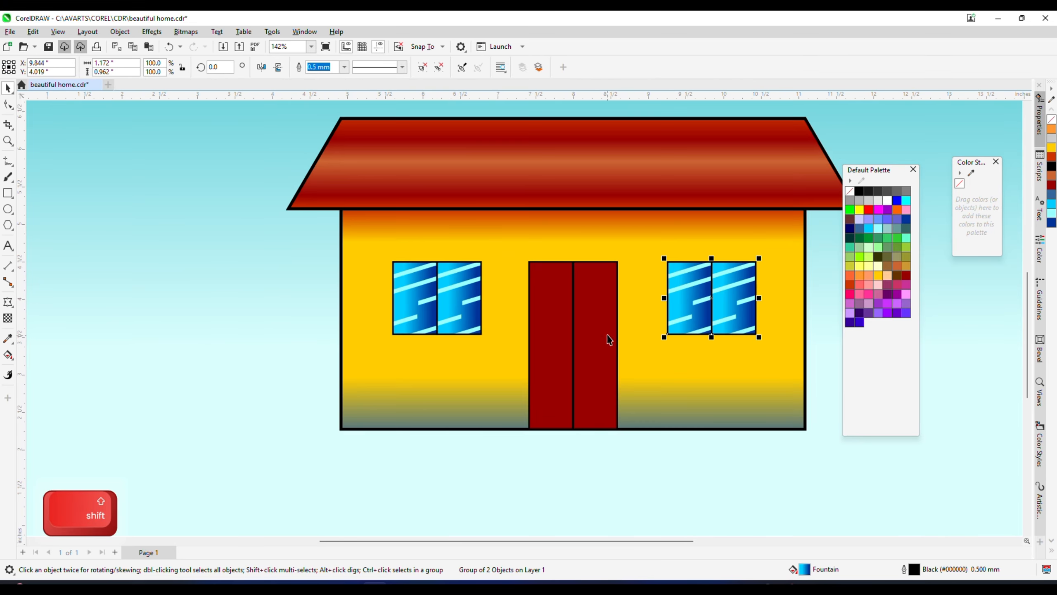
Widen the door group symmetrically to about 1.295 inches.
left_click(608, 335)
scroll(758, 465, "up", 1)
left_click_drag(611, 348, 622, 348)
scroll(580, 314, "down", 9)
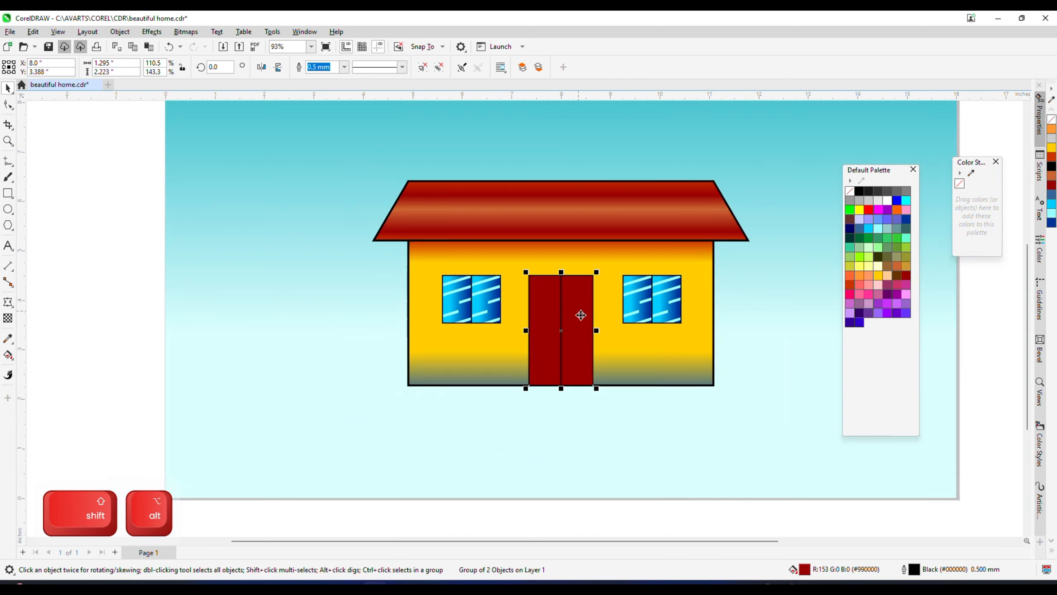
Ungroup the door into its two separate leaves and select the left one.
left_click(423, 66)
left_click(244, 252)
scroll(607, 323, "up", 3)
left_click(522, 308)
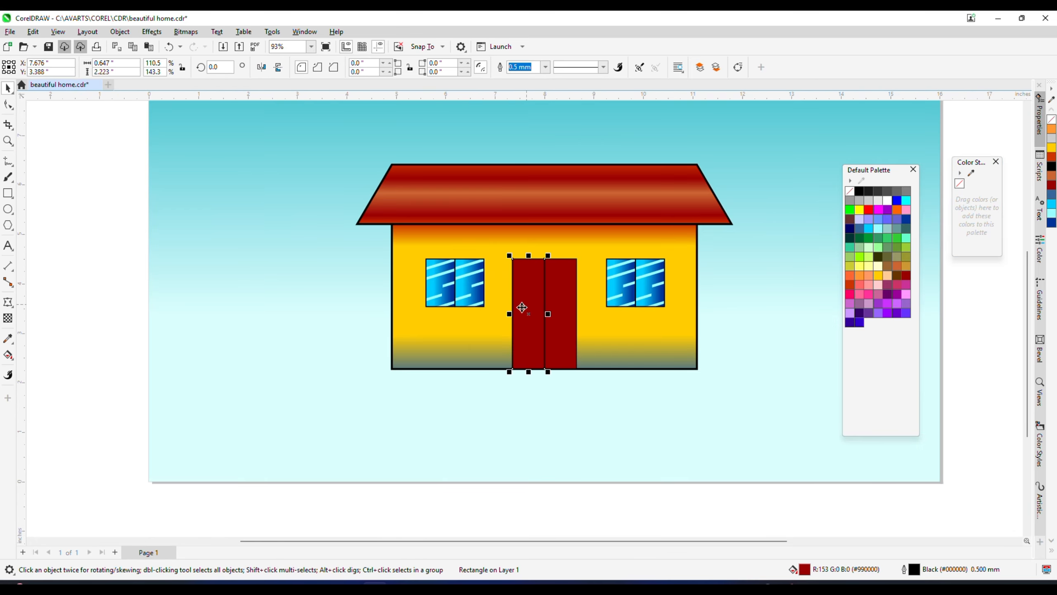
left_click(8, 355)
scroll(526, 309, "up", 12)
left_click_drag(417, 305, 543, 306)
key("ctrl+z")
left_click(7, 89)
Fill both door leaves with solid brown (#CC6633).
scroll(613, 250, "down", 1)
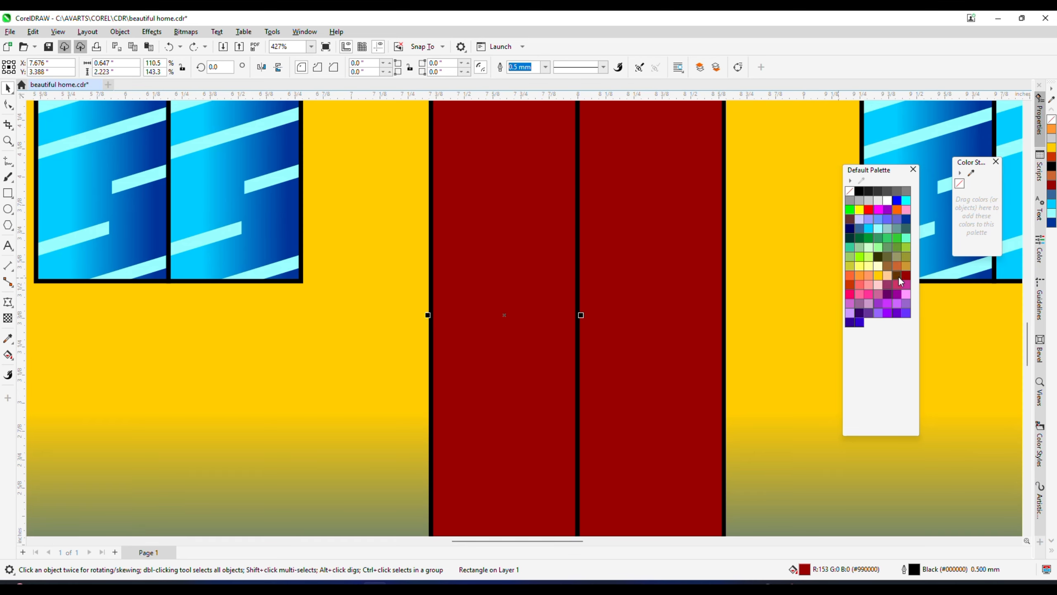
left_click(897, 267)
left_click(668, 265)
key("ctrl+r")
key("F4")
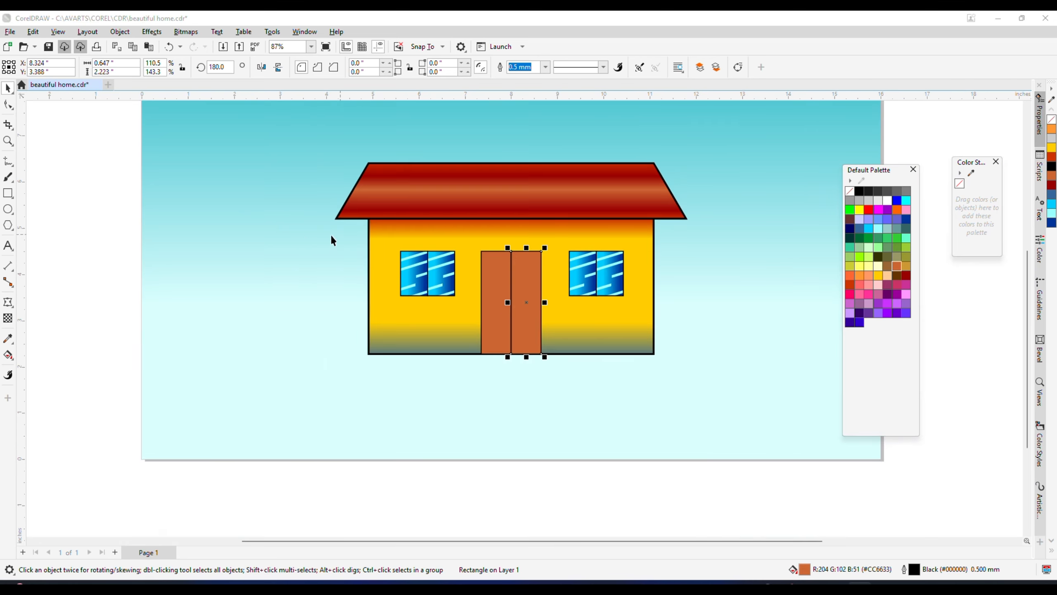
key("Escape")
Apply the Inner Glow shadow preset to the left door leaf.
scroll(538, 177, "up", 2)
left_click(485, 348)
scroll(484, 348, "up", 5)
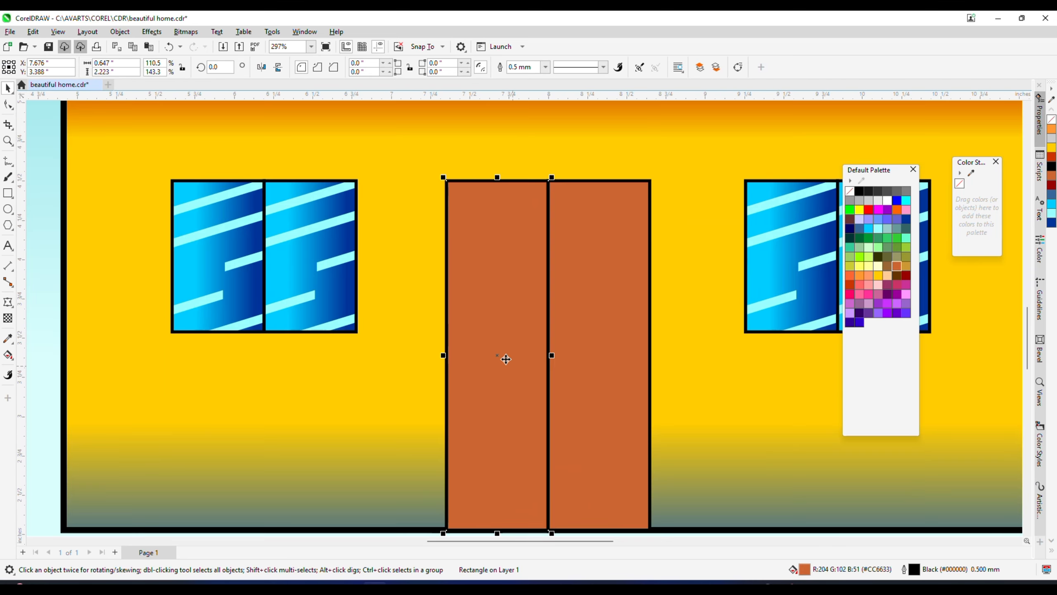
left_click(7, 304)
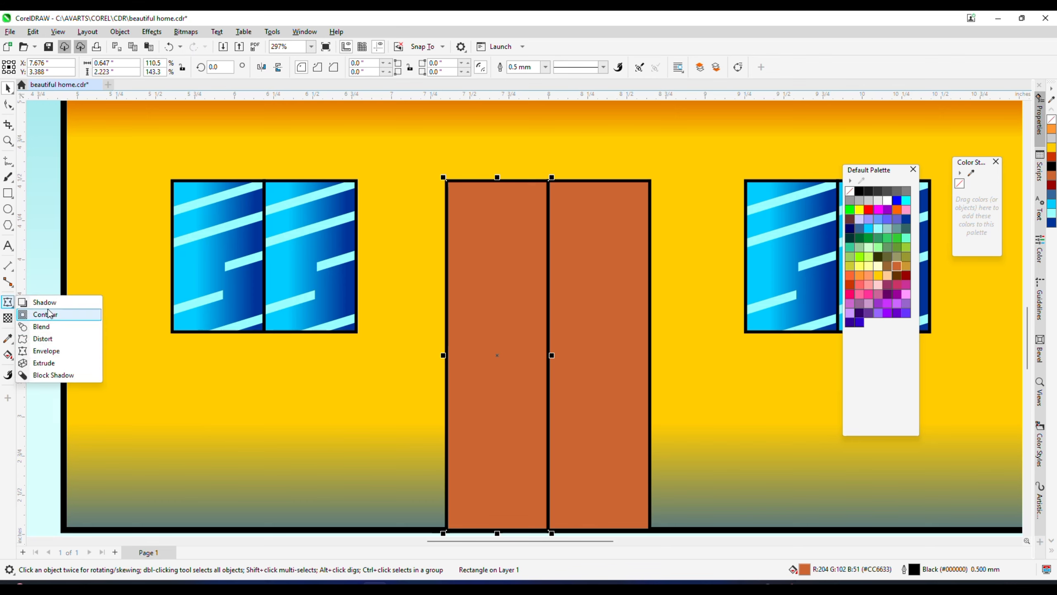
left_click(38, 300)
left_click(50, 67)
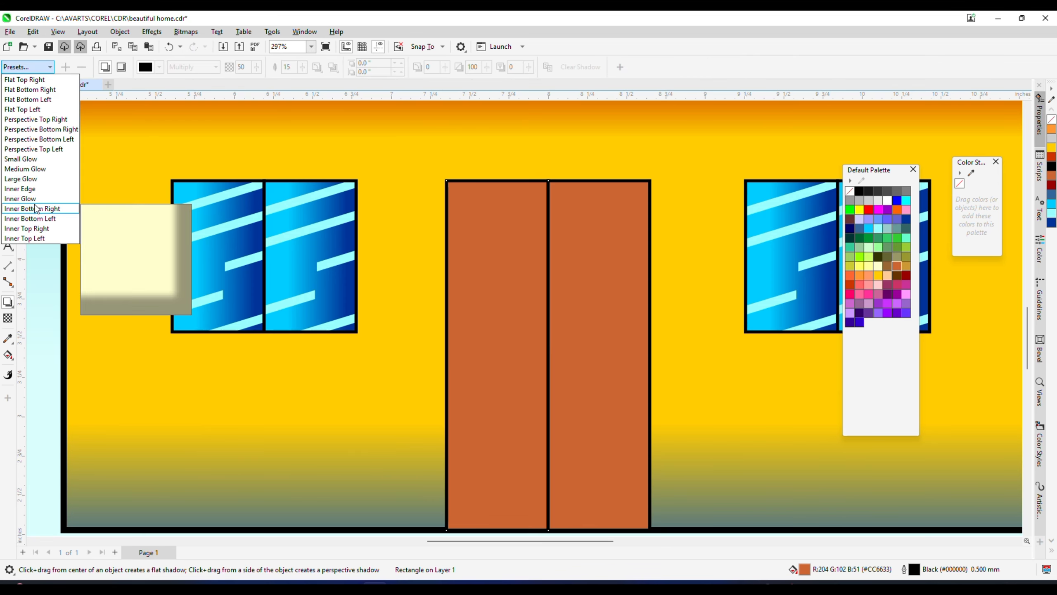
left_click(36, 198)
Set the left leaf's inner shadow to black from the RGB palette, with opacity 100 and feathering 23.
left_click(159, 67)
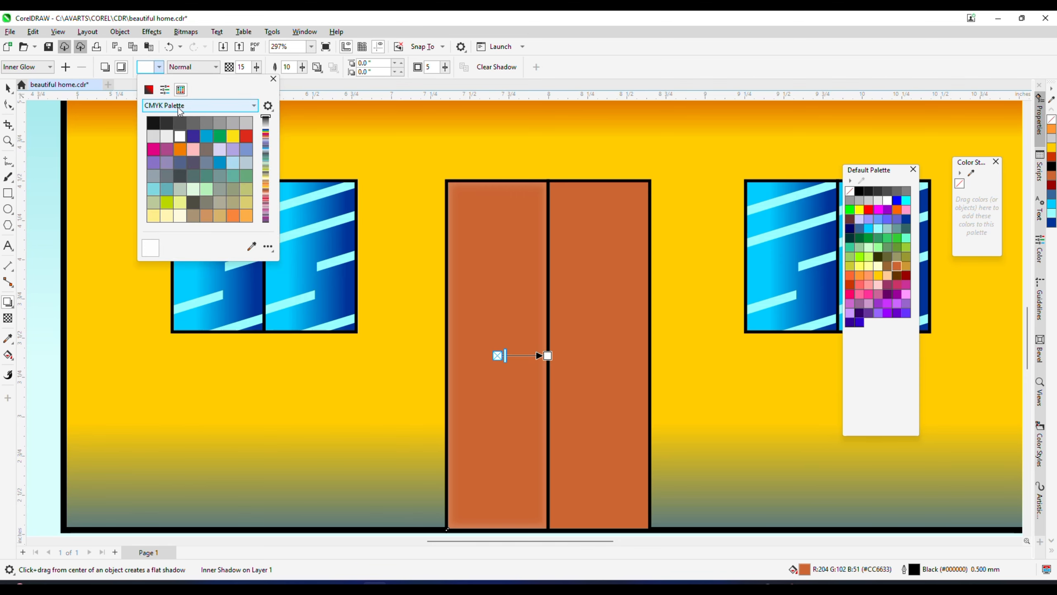
left_click(179, 107)
left_click(202, 219)
left_click(152, 123)
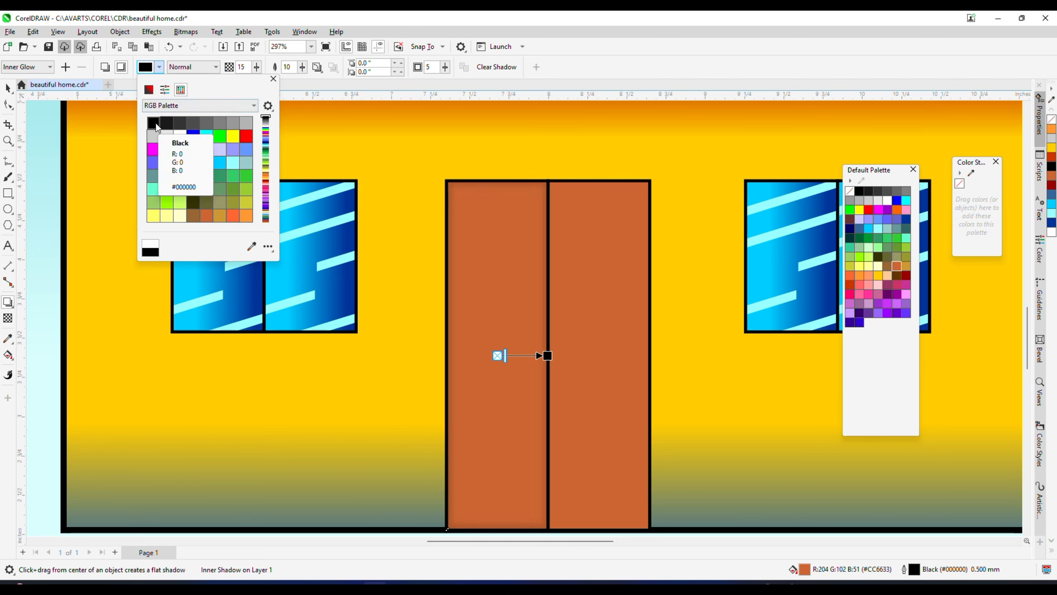
left_click(257, 68)
left_click_drag(257, 67, 327, 89)
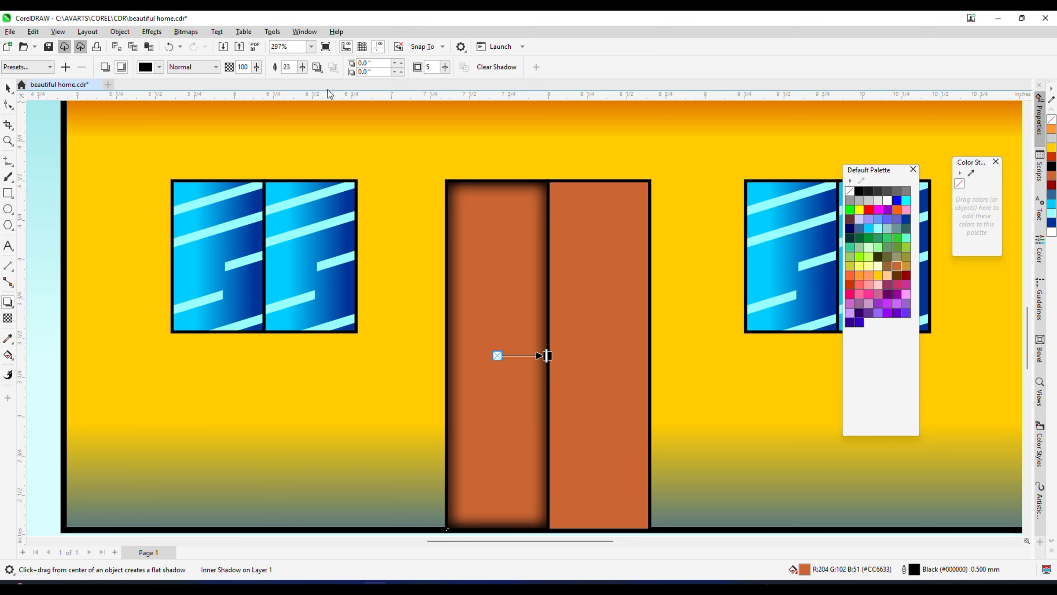
Select the plain right door leaf and delete it.
left_click(8, 87)
scroll(570, 264, "down", 4)
left_click(584, 273)
scroll(585, 273, "up", 3)
key("Delete")
Draw a thin horizontal bar about 1.19 by 0.039 inches across the upper part of the remaining door leaf.
left_click(500, 266)
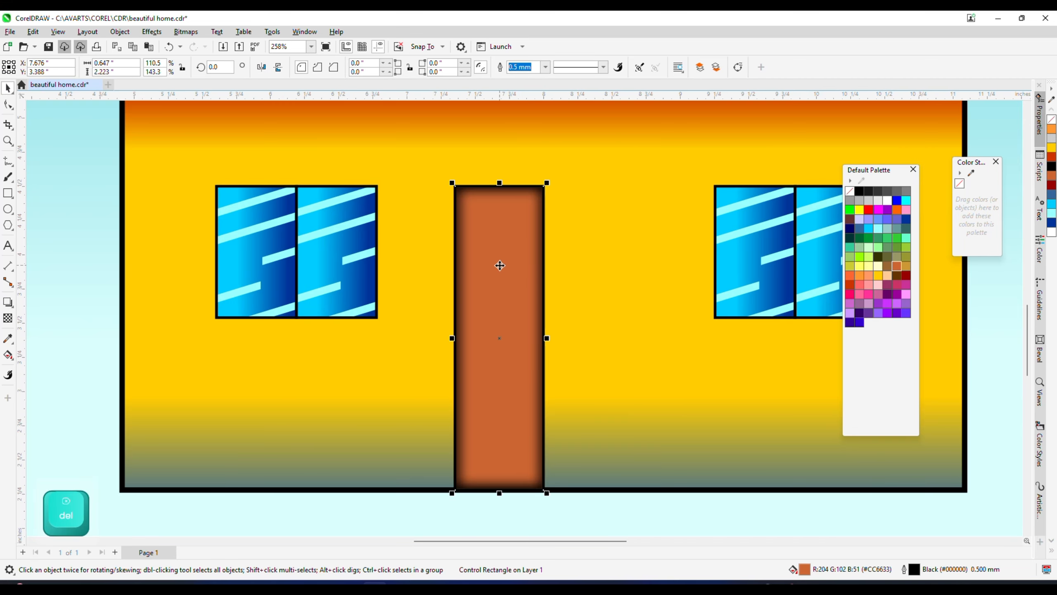
scroll(495, 256, "up", 1)
left_click(8, 195)
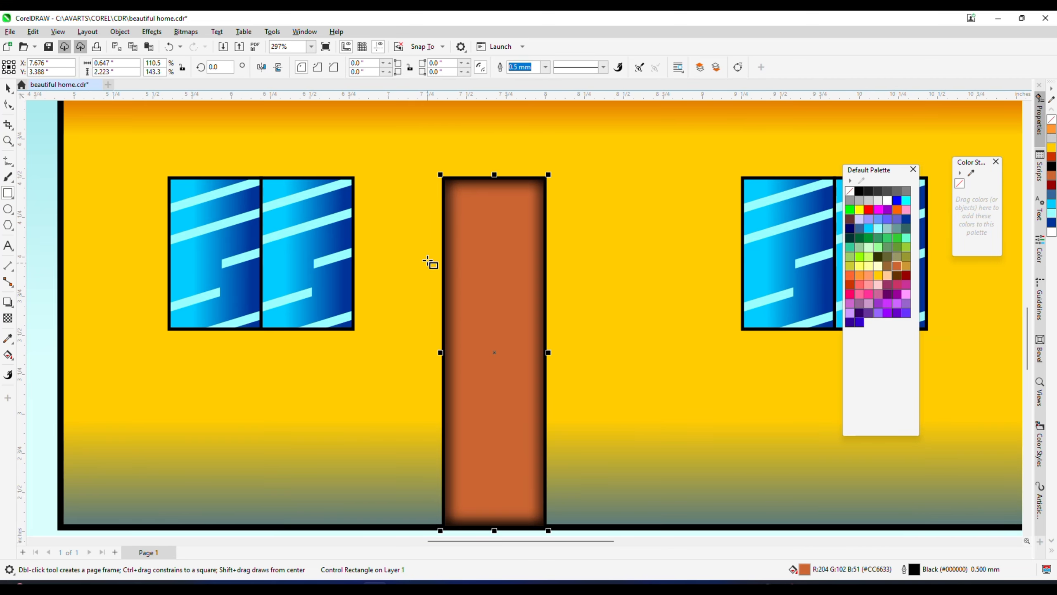
left_click_drag(418, 197, 607, 203)
left_click(8, 88)
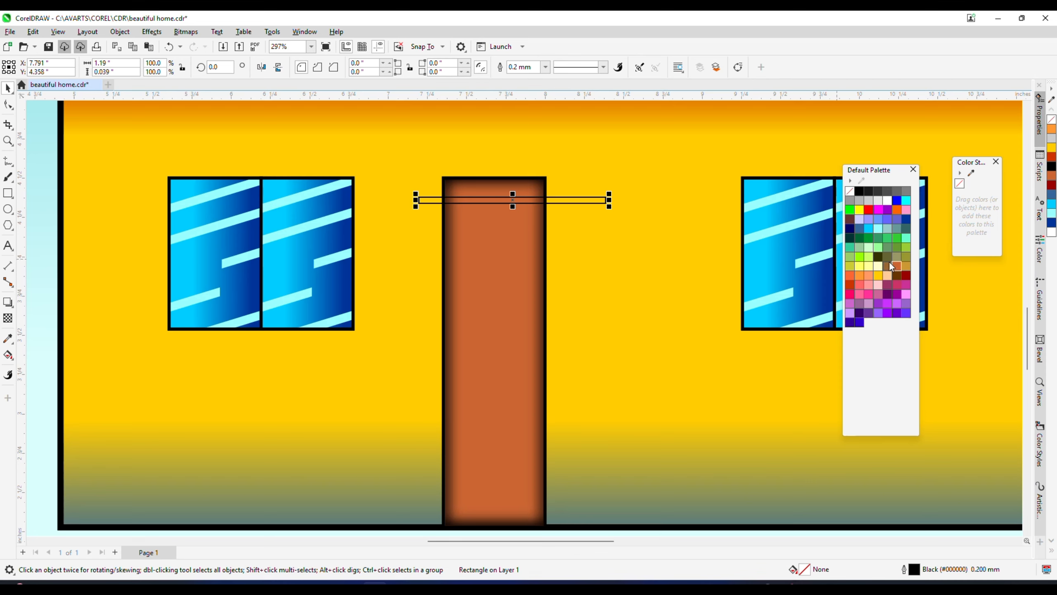
Fill the thin bar with orange (#FF9933) and remove its outline.
left_click(878, 266)
right_click(850, 191)
scroll(568, 204, "up", 3)
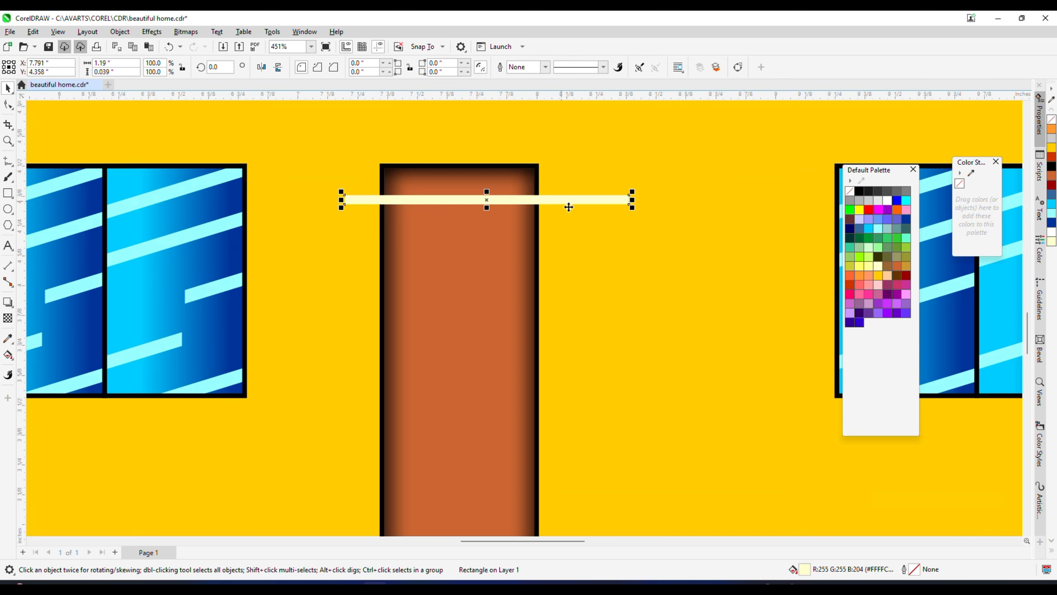
left_click(860, 277)
scroll(531, 208, "up", 2)
Skew the orange bar so it slants upward to the right and PowerClip it inside the door leaf.
left_click(531, 207)
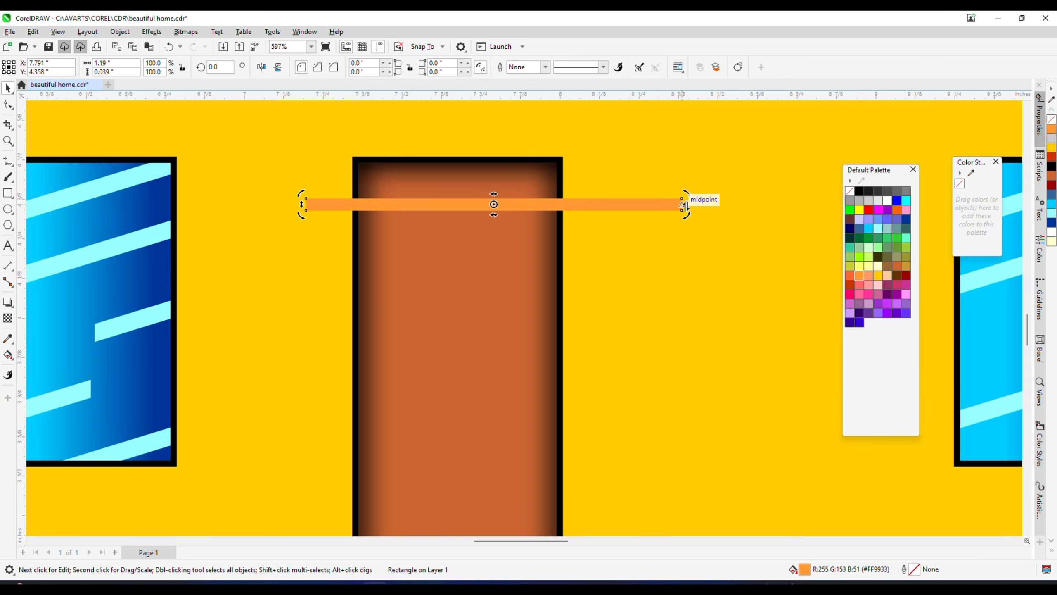
left_click_drag(685, 205, 653, 120)
right_click(516, 194)
left_click_drag(522, 152, 505, 318)
left_click(594, 329)
Duplicate the slanted bar inside the PowerClip at staggered positions down the leaf, making seven stripes, and finish editing the contents.
left_click(491, 314)
left_click(490, 314, "ctrl")
scroll(492, 214, "down", 3)
left_click_drag(504, 318, 364, 431)
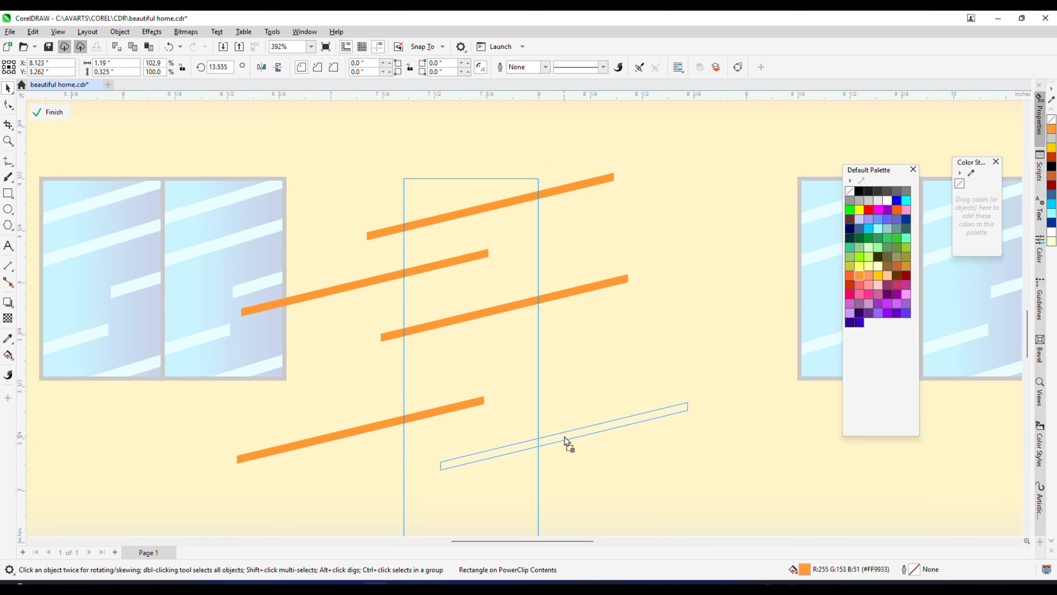
left_click_drag(567, 442, 568, 441)
scroll(571, 416, "down", 2)
left_click_drag(470, 471, 436, 493)
scroll(437, 493, "down", 3)
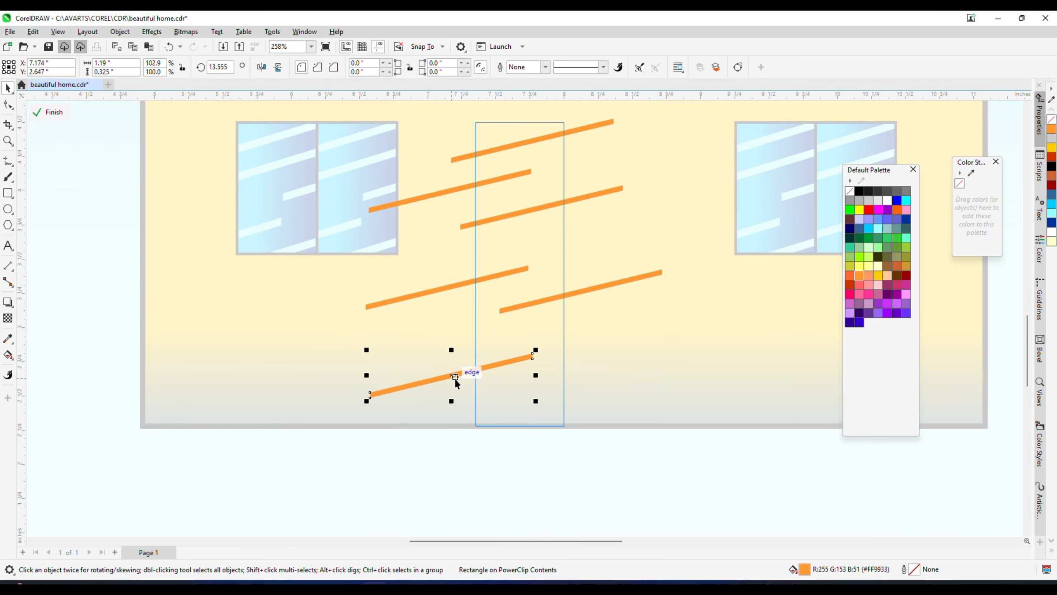
left_click_drag(591, 392, 591, 392)
scroll(591, 391, "down", 3)
left_click(347, 480, "ctrl")
scroll(578, 297, "up", 2)
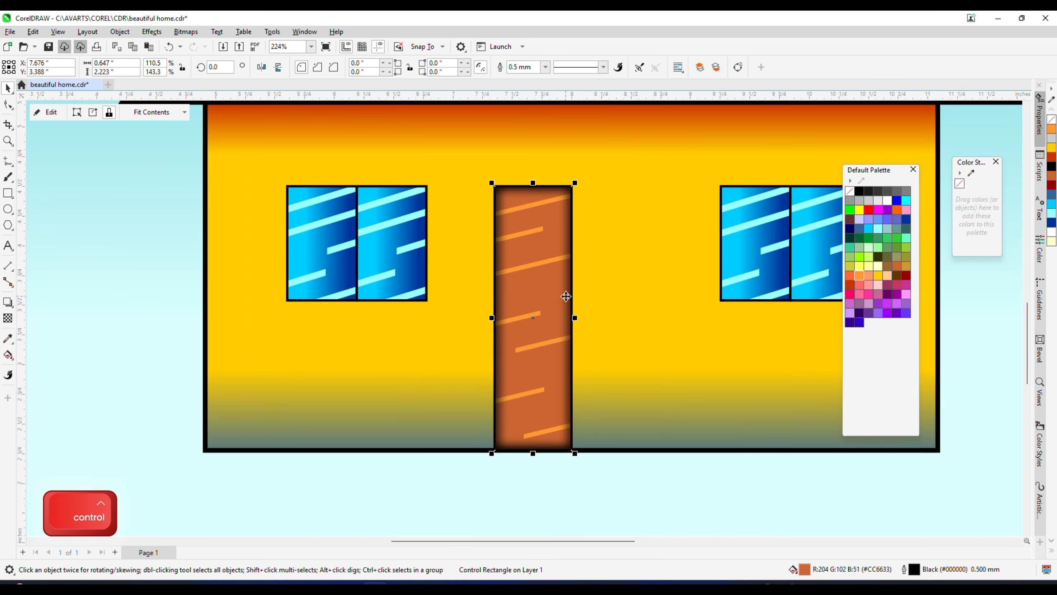
left_click_drag(494, 317, 616, 318)
key("ctrl+z")
left_click_drag(468, 504, 631, 154)
key("ctrl+z")
key("ctrl+z")
scroll(489, 492, "down", 1)
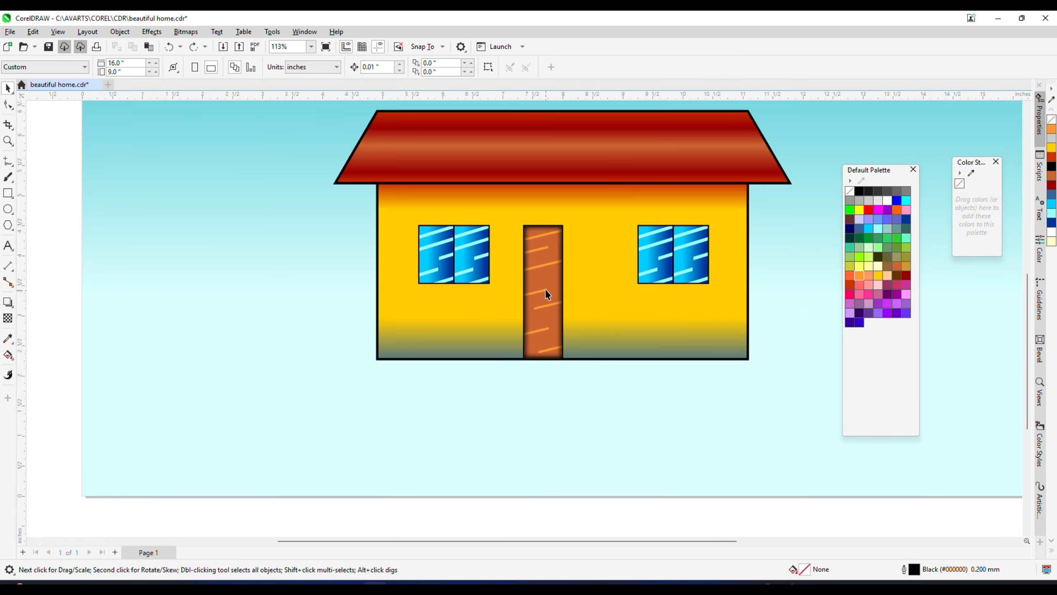
left_click_drag(545, 289, 565, 289)
key("ctrl+z")
Select the striped door leaf with its inner shadow and place a copy at the same height on its right.
mouse_move(481, 510)
left_mouse_down()
mouse_move(613, 229)
mouse_move(618, 181)
left_mouse_up()
scroll(530, 238, "up", 1)
left_click_drag(525, 263, 605, 263)
right_click(605, 263)
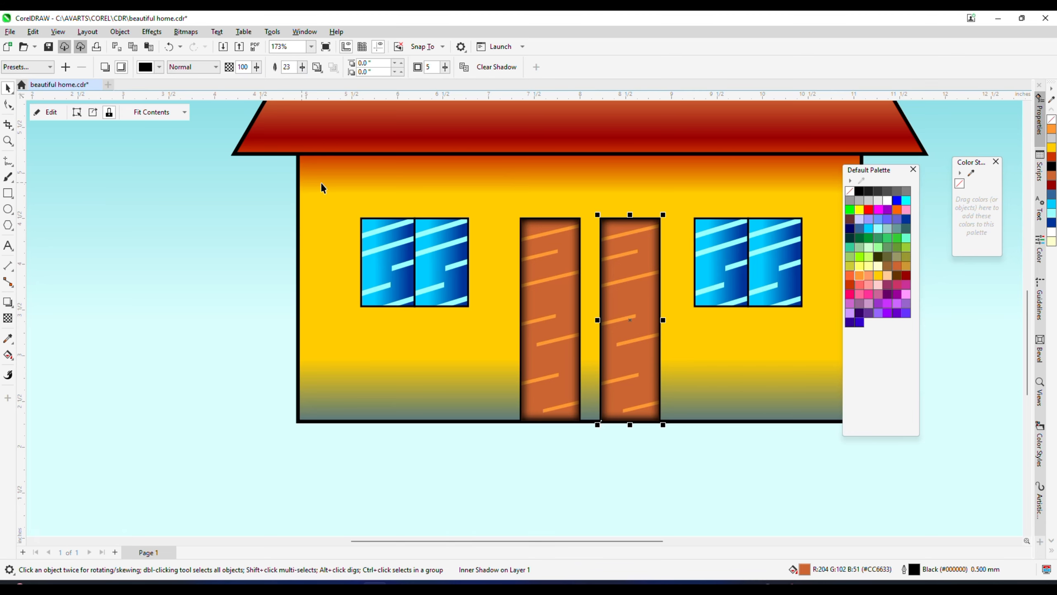
Mirror the copied door leaf horizontally and move it flush against the left leaf's right edge.
key("F3")
left_click(553, 263)
left_click(261, 66)
scroll(525, 200, "up", 3)
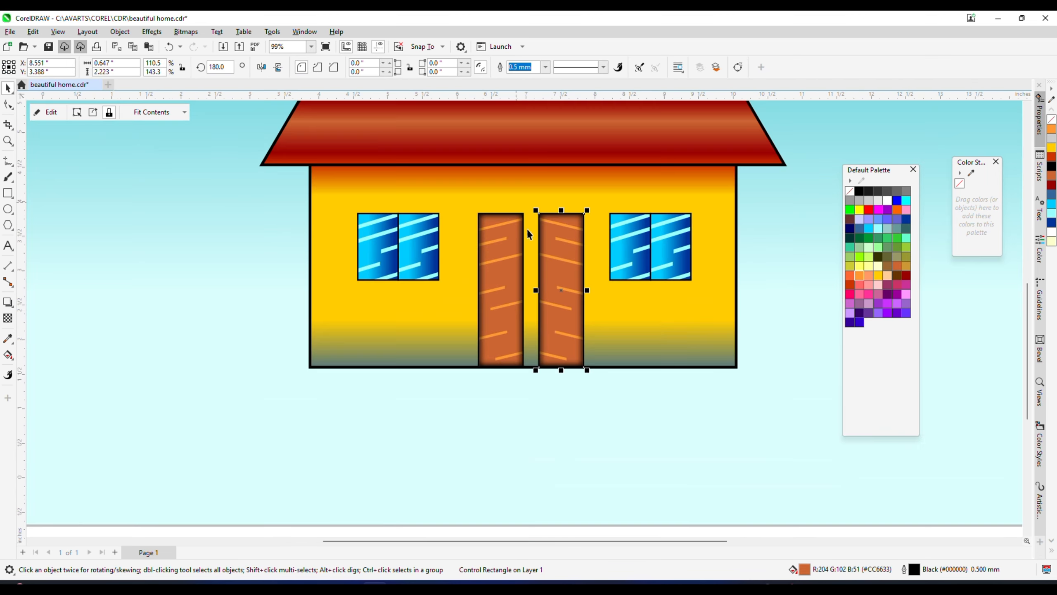
left_click_drag(544, 273, 510, 273)
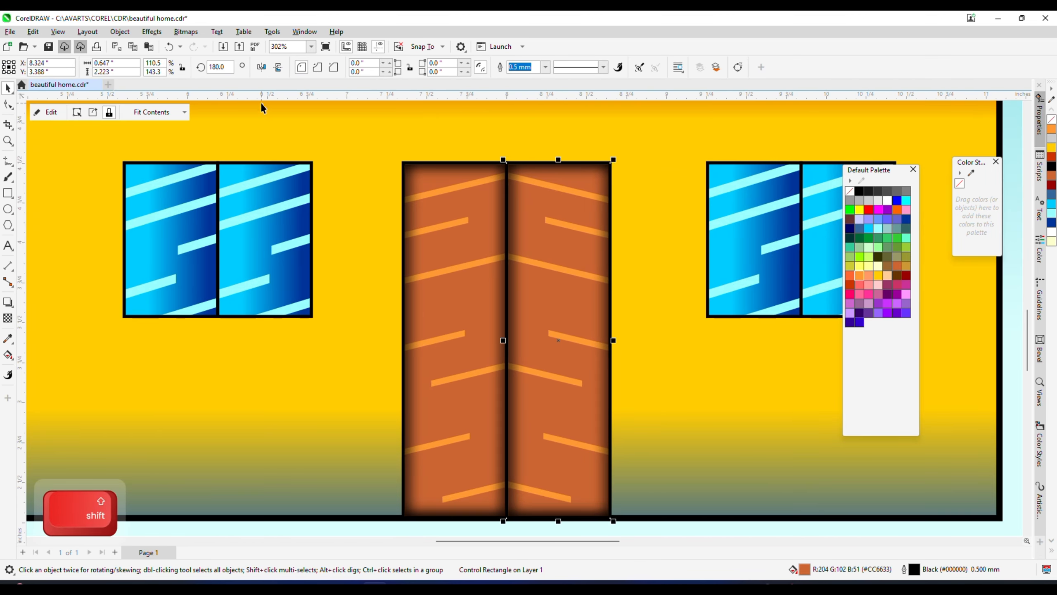
Flip the right door leaf horizontally again so its stripes run like the left leaf's, and save the drawing.
left_click(262, 67)
scroll(529, 274, "down", 3)
double_click(529, 430)
key("ctrl+s")
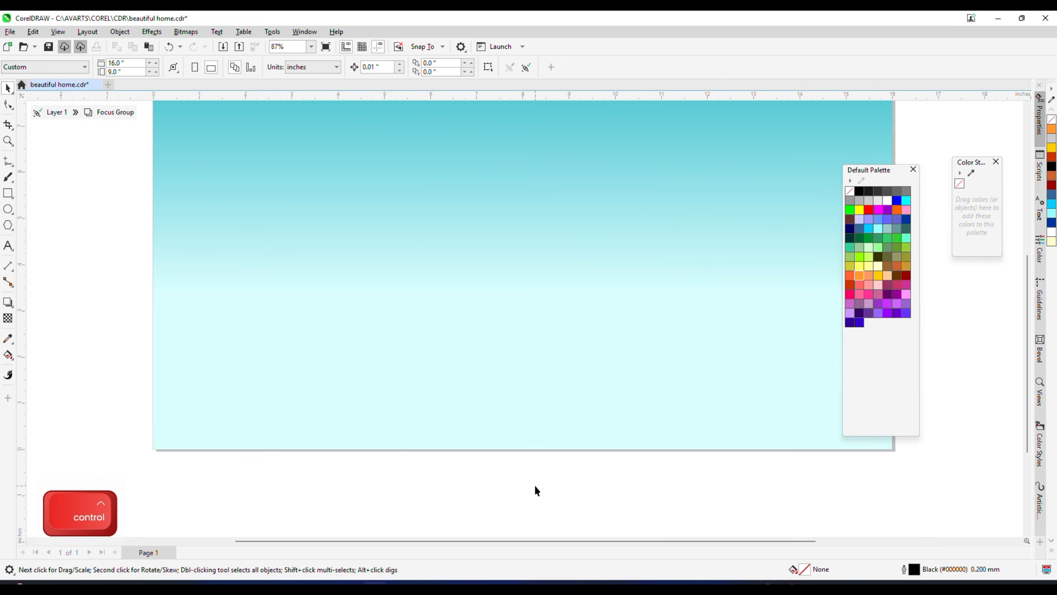
key("F4")
key("ctrl+s")
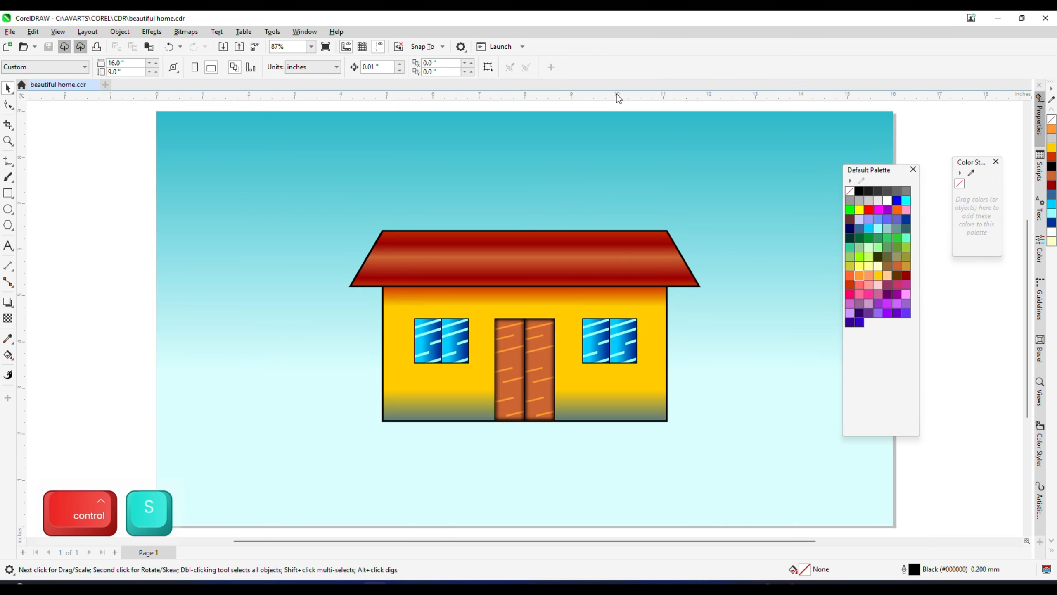
Select all house parts and scale them down about their centre to about 7.203 by 3.927 inches.
left_click_drag(110, 155, 601, 380)
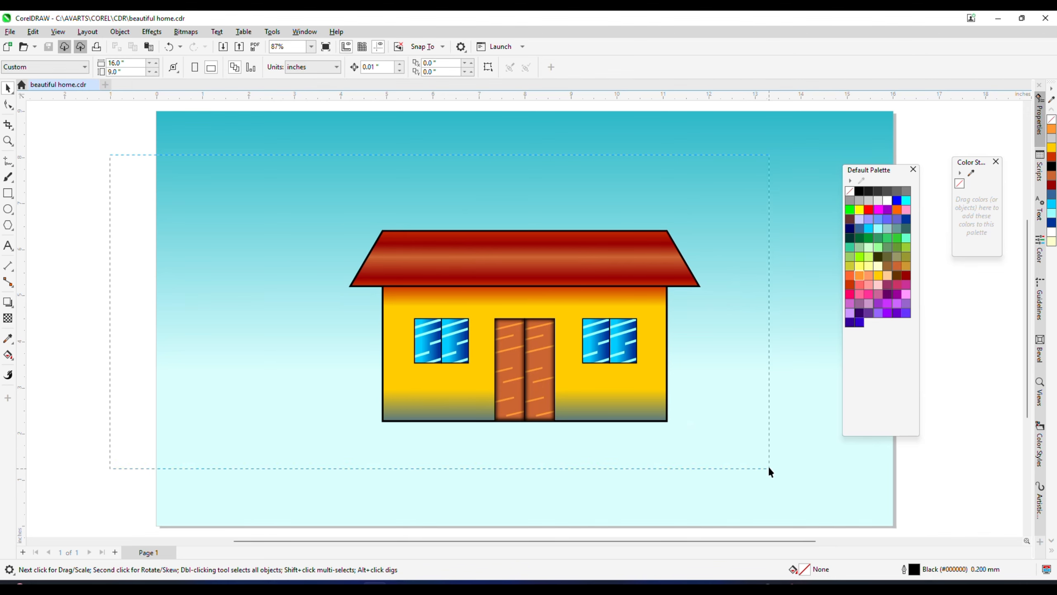
left_click_drag(769, 468, 770, 468)
left_click_drag(700, 226, 692, 232)
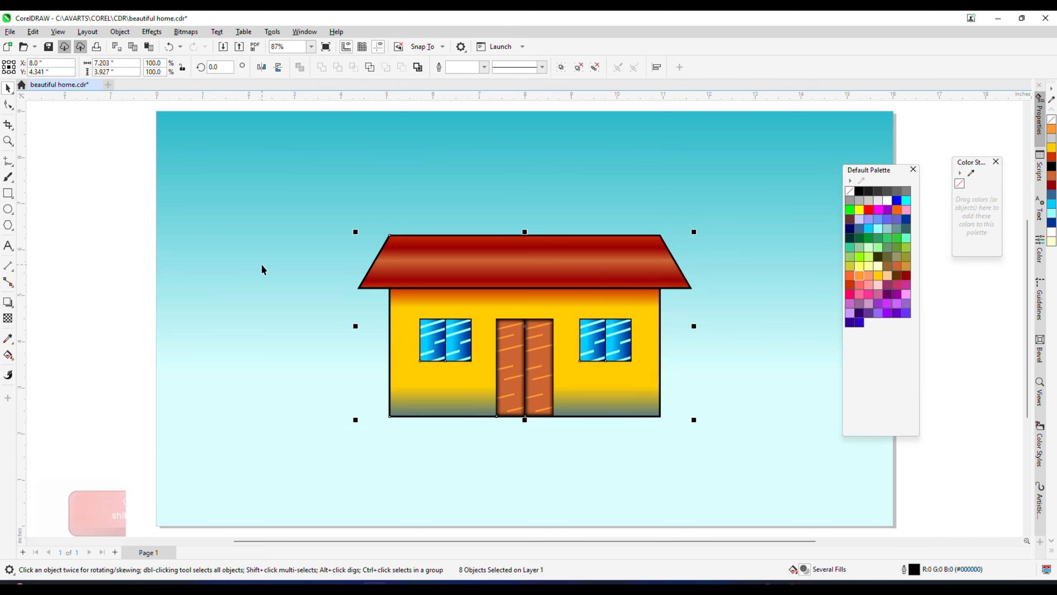
left_click(122, 333)
Change the bottom colour of the wall's gradient fill to dark red and save the drawing.
left_click(590, 400)
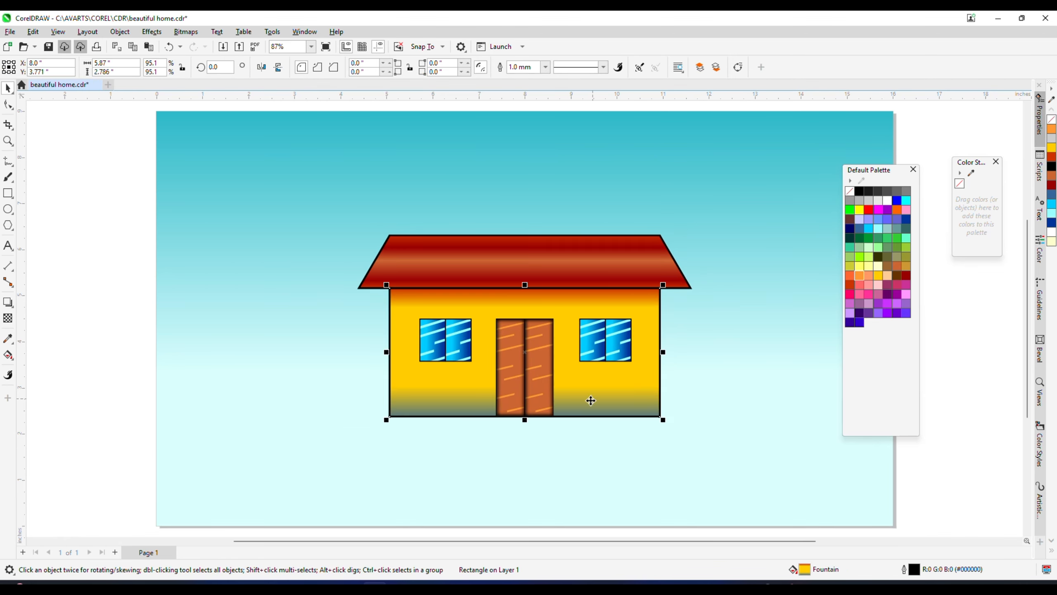
left_click(8, 355)
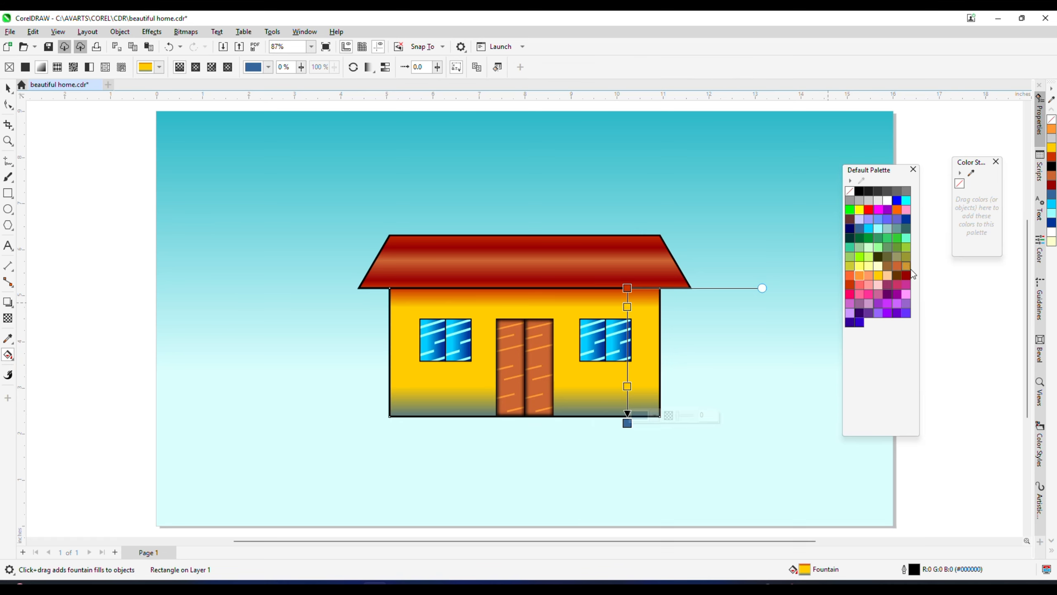
left_click(907, 275)
left_click(8, 88)
left_click(449, 231)
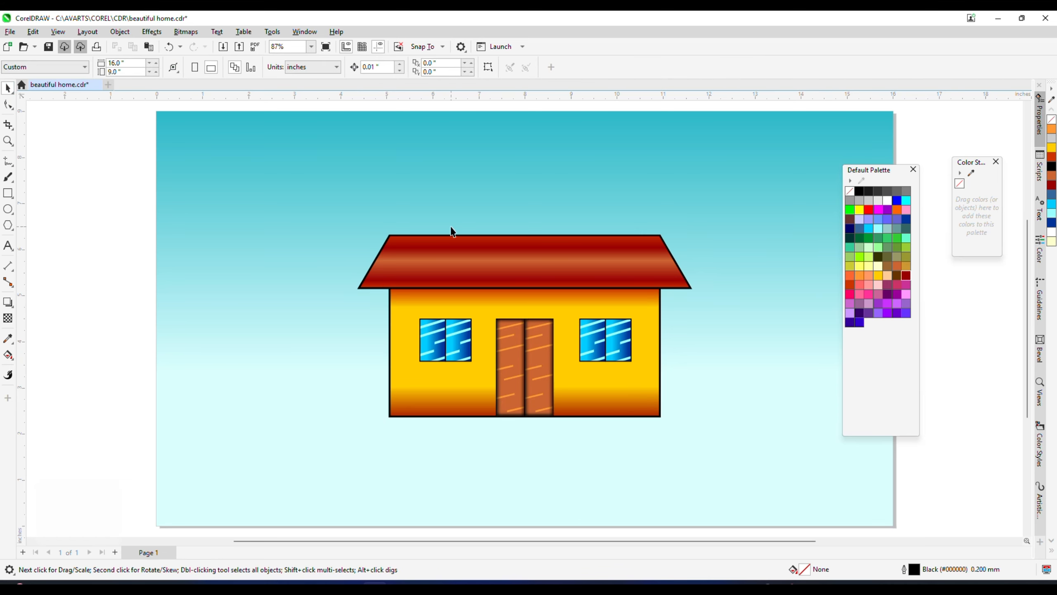
key("ctrl+s")
Draw a three-sided polygon about 1.756 by 0.631 inches in the sky above the roof and make it point upward.
scroll(459, 232, "up", 2)
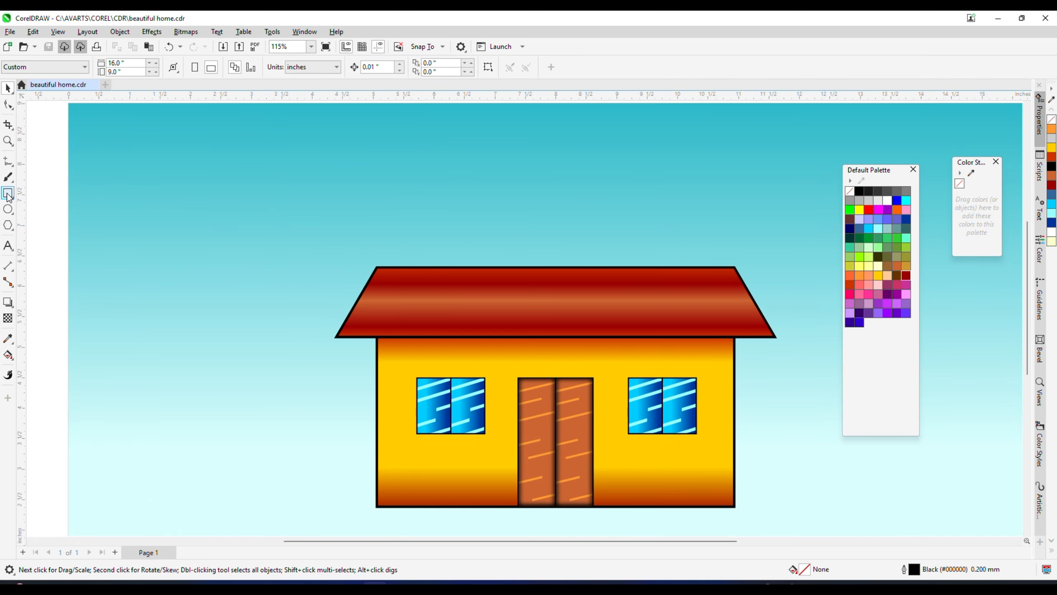
left_click(7, 225)
key("Return")
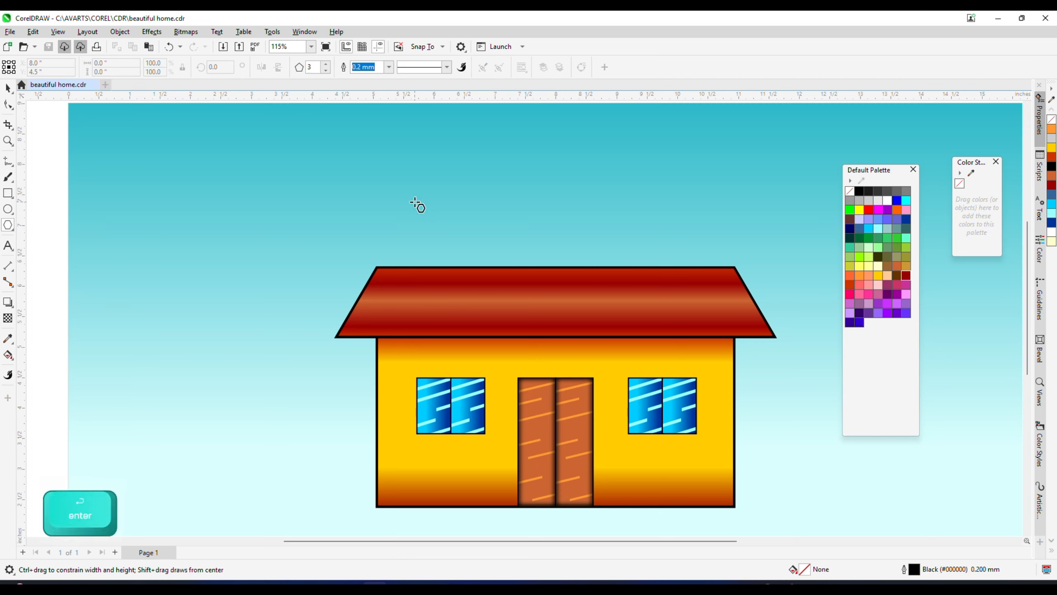
left_click_drag(419, 204, 533, 160)
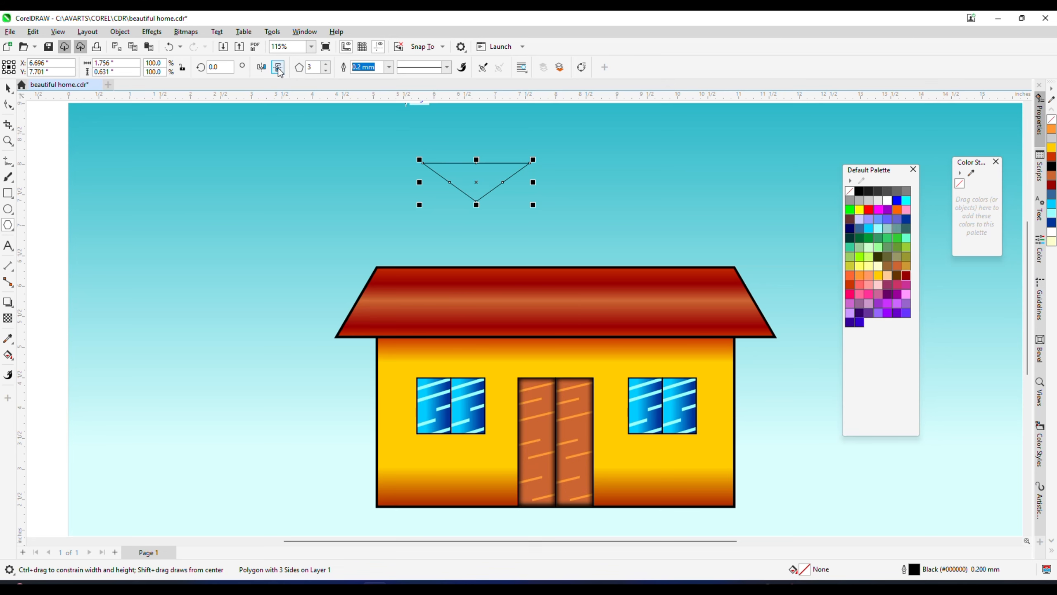
key("space")
scroll(476, 141, "up", 3)
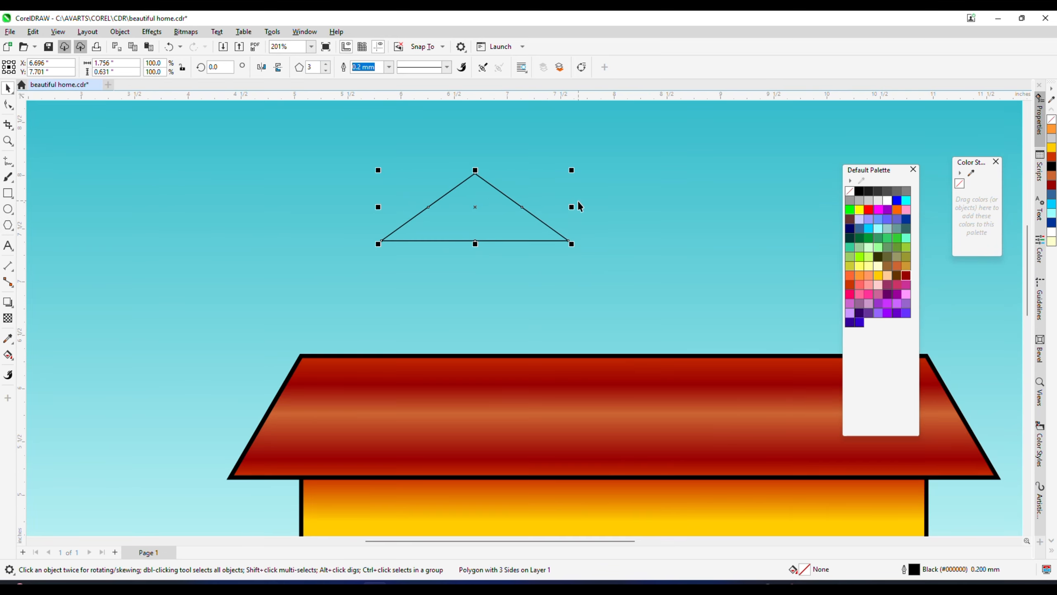
Widen the triangle symmetrically to about 2.042 inches and move it left above the roof's left end.
left_click_drag(574, 206, 590, 207)
key("alt+shift")
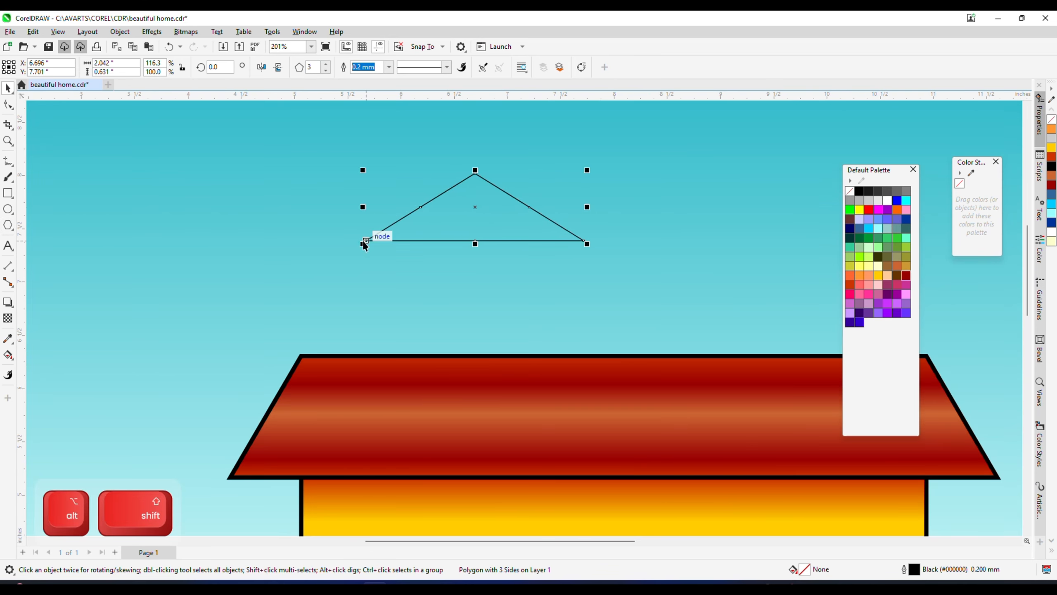
left_click_drag(293, 246, 292, 247)
scroll(465, 240, "down", 2)
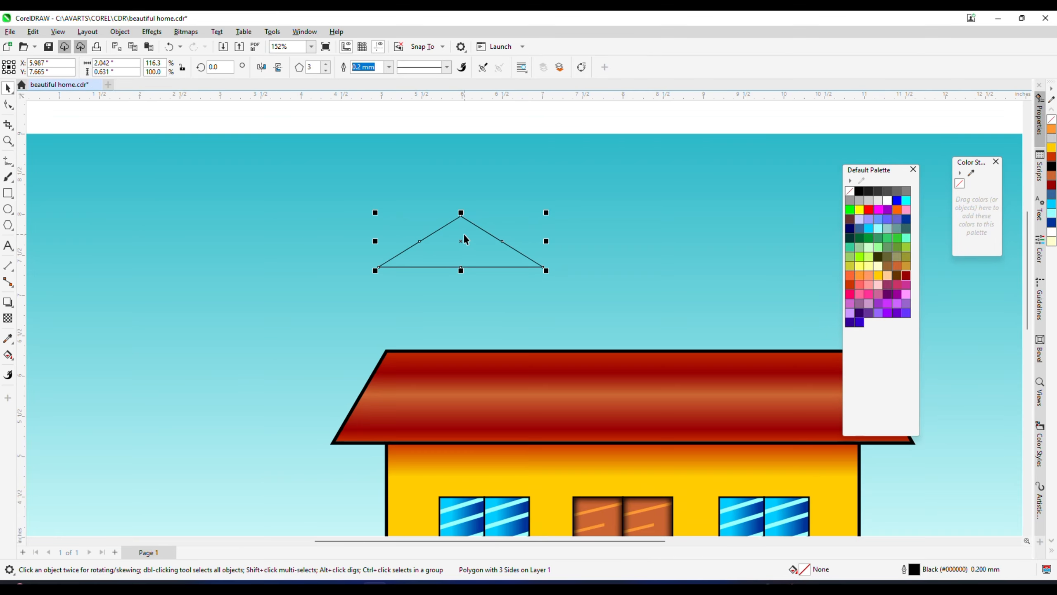
Add a one-step outside contour with an offset of about 0.132 inches around the triangle.
left_click(10, 302)
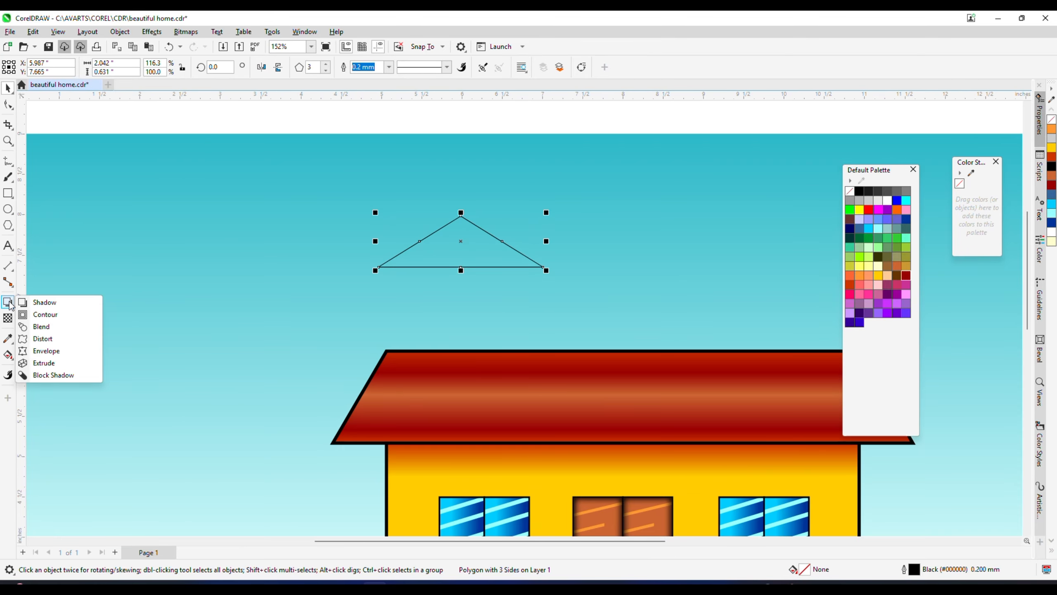
left_click(46, 314)
scroll(407, 205, "up", 2)
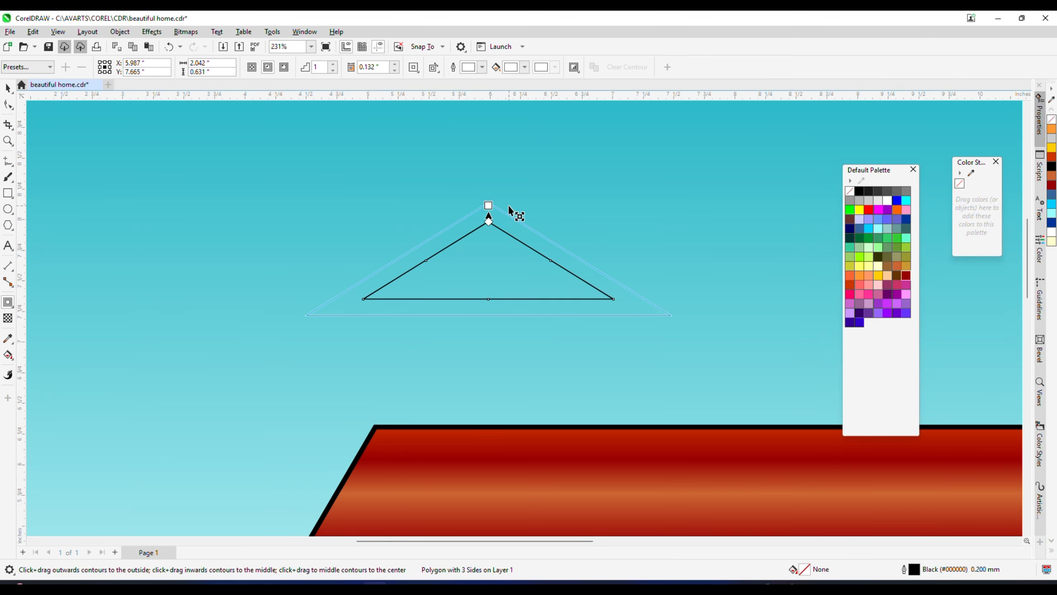
left_click_drag(508, 205, 508, 205)
scroll(508, 205, "down", 3)
key("space")
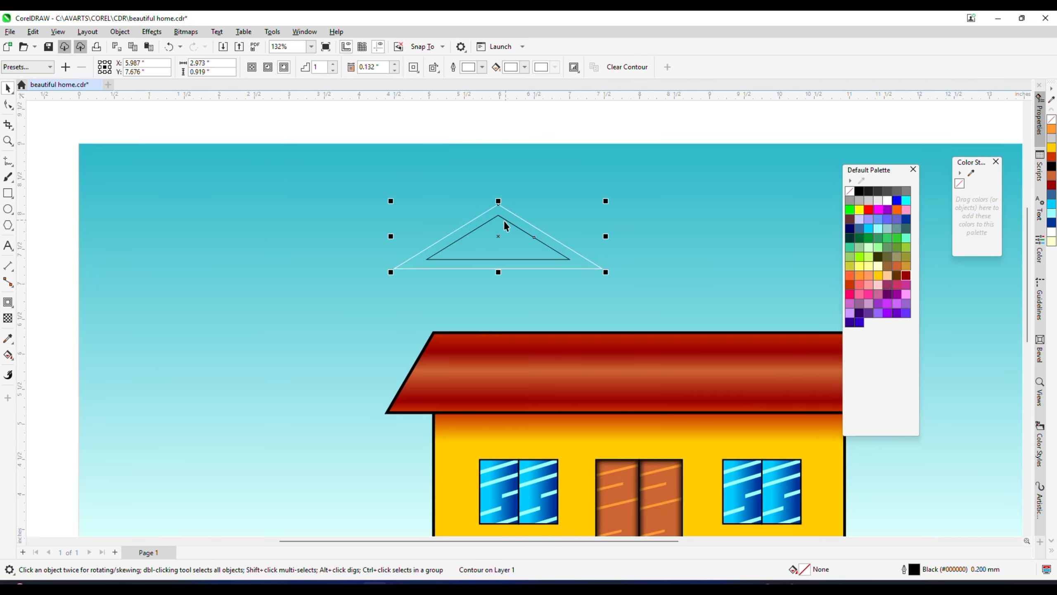
right_click(506, 226)
key("Escape")
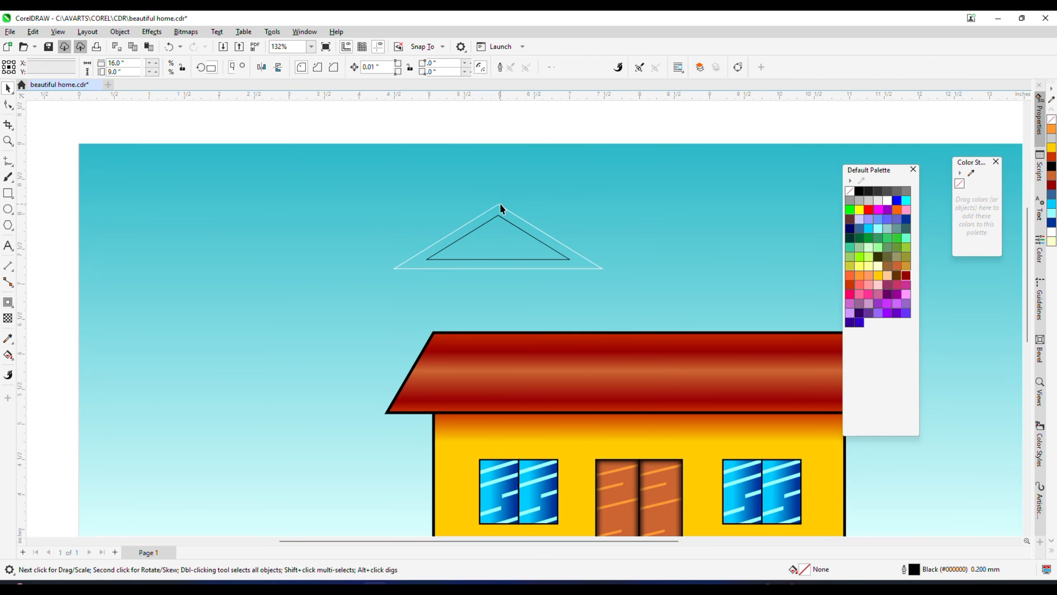
Break the contour apart from the triangle so the outer outline becomes a separate object.
left_click(500, 203)
right_click(499, 204)
left_click(602, 213)
left_click(518, 113)
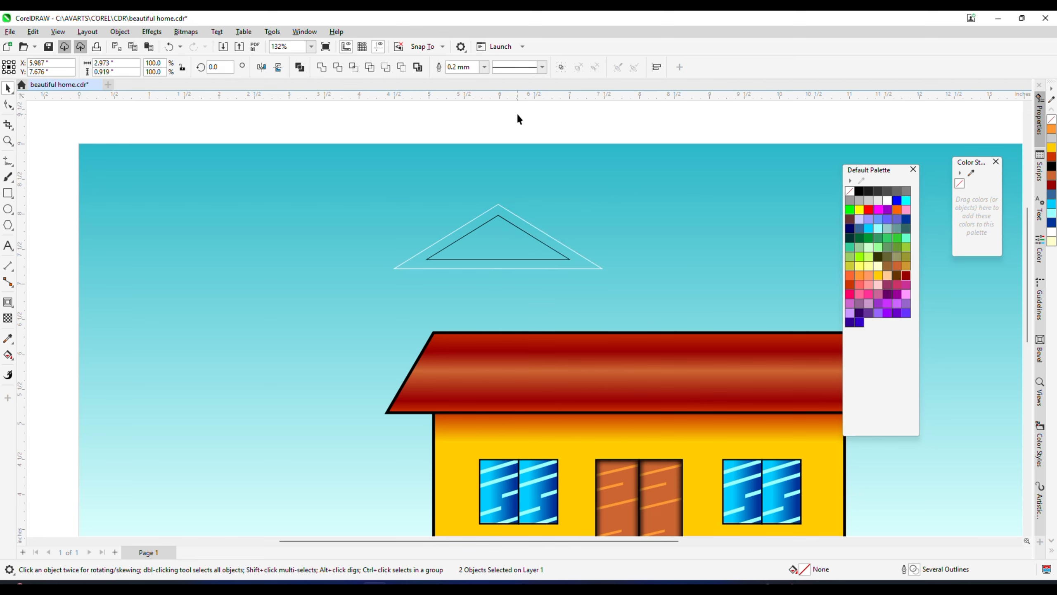
Draw a rectangle about 2.042 by 1.044 inches from the inner triangle's base down to the top edge of the main roof.
scroll(456, 225, "up", 1)
scroll(422, 263, "down", 1)
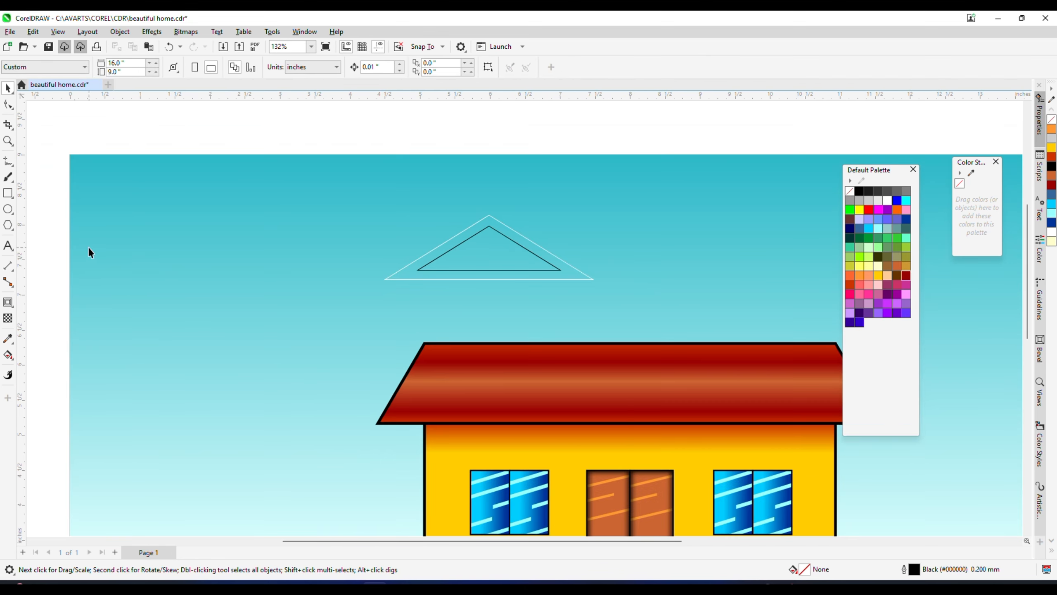
left_click(8, 195)
left_click_drag(417, 270, 585, 270)
scroll(491, 270, "up", 2)
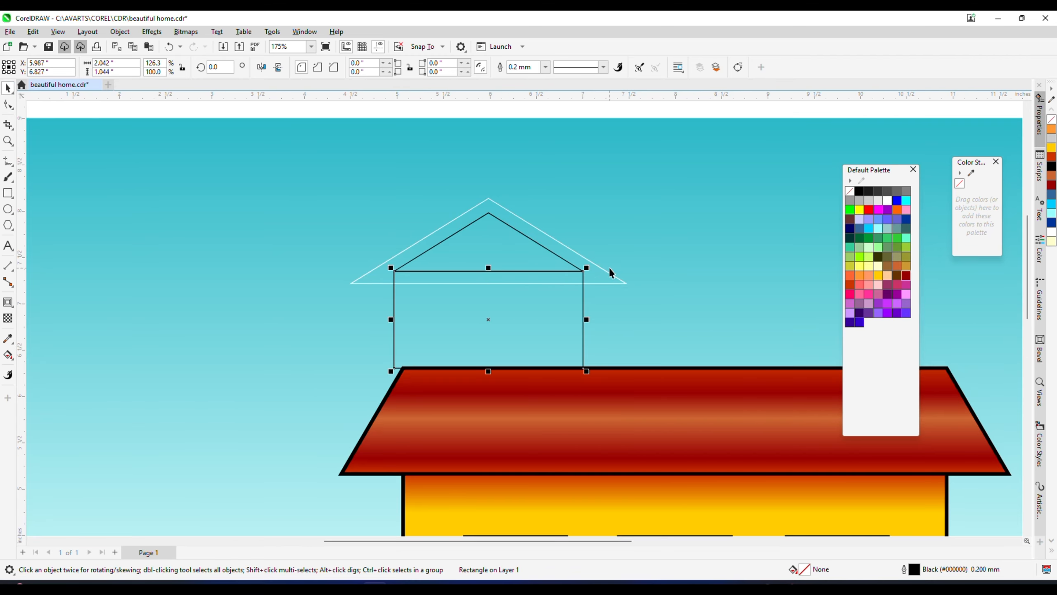
Copy the outline pen, outline colour and fill of the house wall onto the new tower rectangle.
scroll(609, 267, "down", 4)
left_click(99, 33)
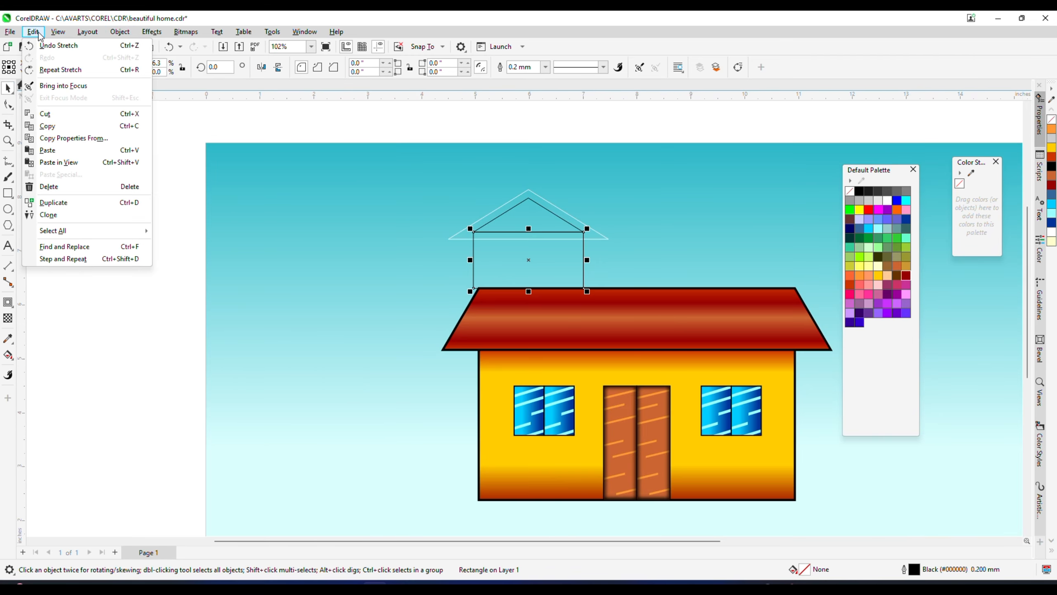
left_click(79, 140)
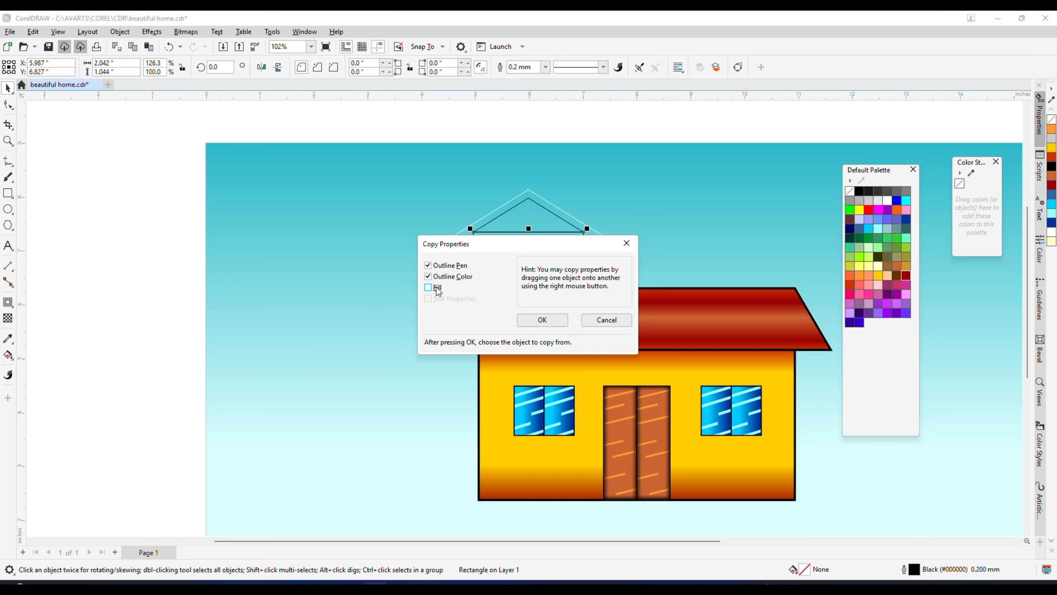
left_click(542, 319)
left_click(505, 399)
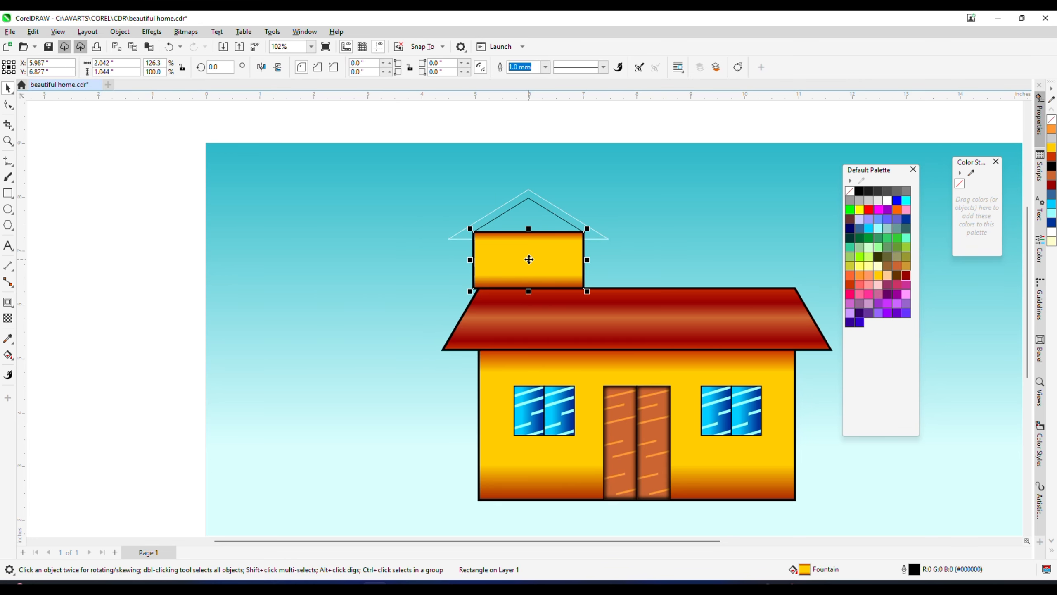
Turn the tower rectangle's gradient fill horizontal so it runs from its left edge to its right edge.
scroll(528, 250, "up", 5)
left_click(9, 356)
left_click_drag(413, 277, 629, 277)
key("shift")
left_click(9, 88)
scroll(582, 229, "down", 3)
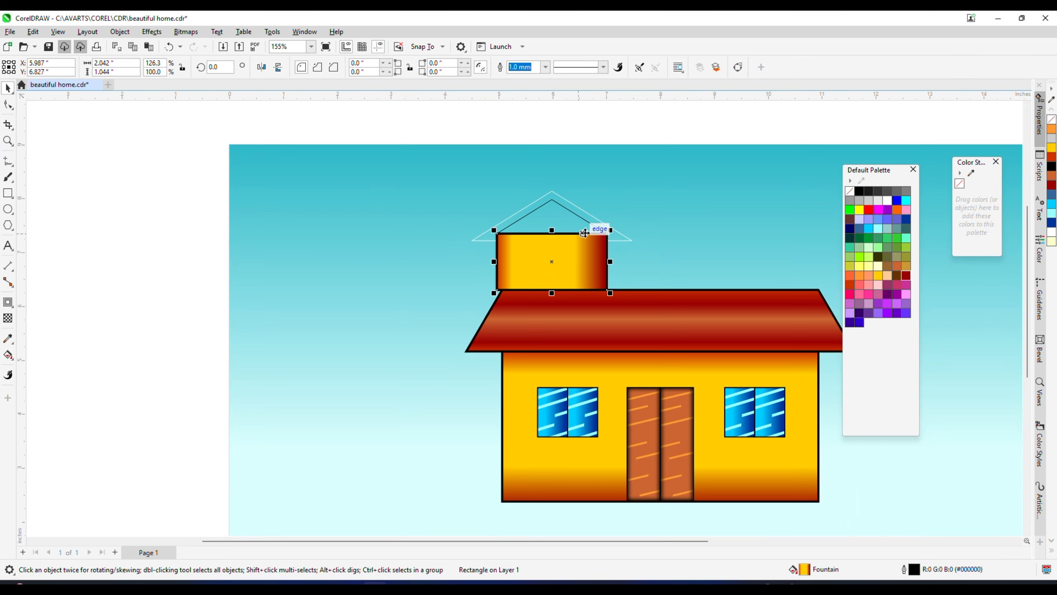
Create green shapes from the gable's outer strip and inner triangle with Smart Fill.
scroll(576, 222, "up", 3)
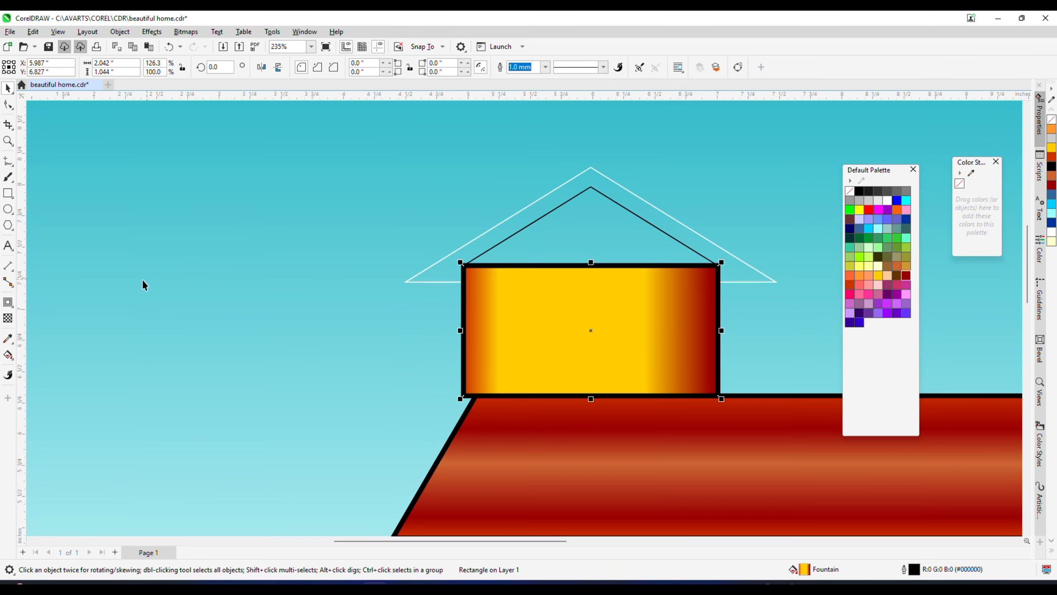
left_click(9, 357)
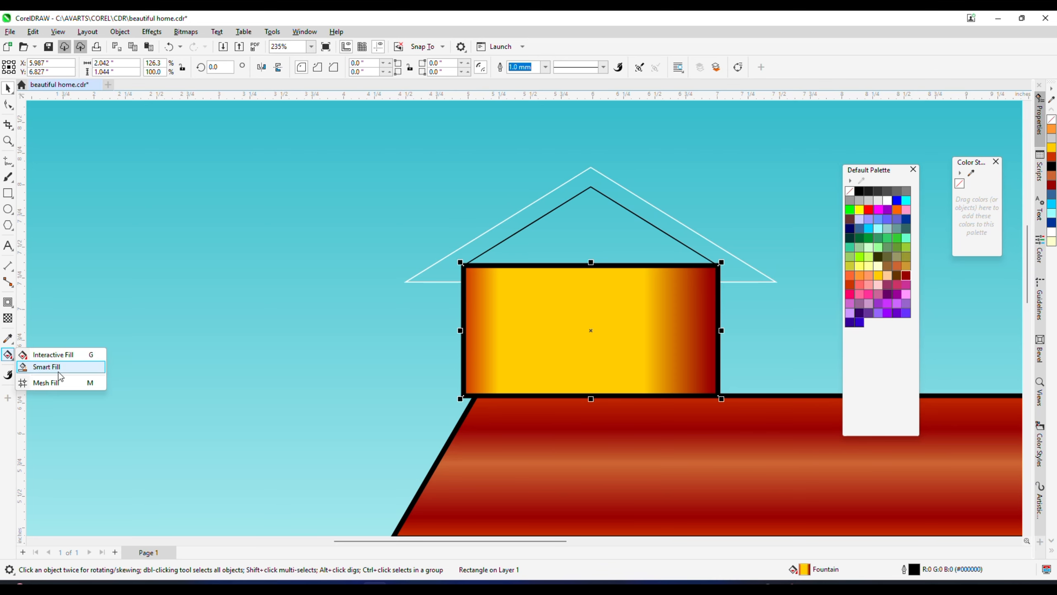
left_click(33, 366)
left_click(584, 183)
left_click(9, 88)
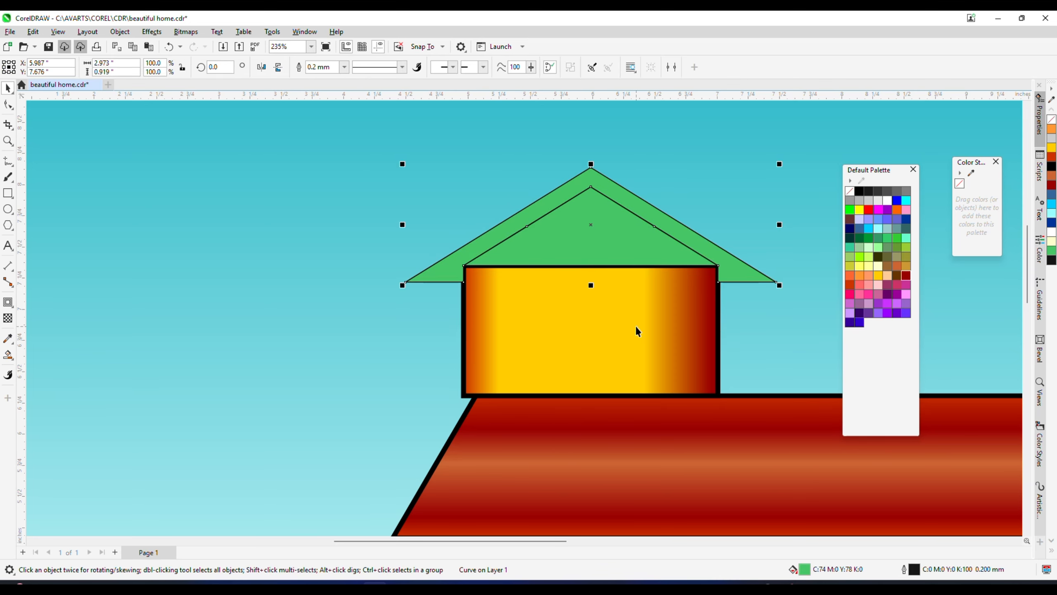
Try to weld the tower rectangle with the green outer gable strip.
left_click(636, 326)
left_click(621, 205, "shift")
left_click(322, 67)
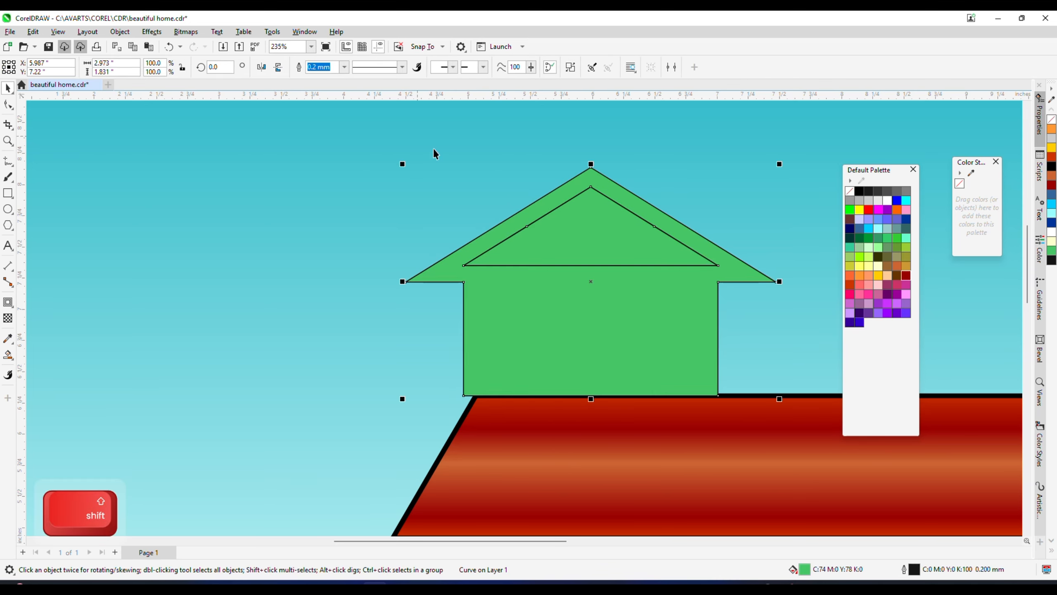
scroll(670, 277, "down", 3)
key("ctrl+z")
Weld the inner gable triangle with the tower rectangle, keeping the rectangle's yellow gradient and 1.0 mm outline.
scroll(666, 280, "down", 4)
left_click(574, 276)
mouse_move(657, 278)
left_mouse_down()
mouse_move(669, 313)
mouse_move(659, 280)
left_mouse_up()
scroll(626, 265, "up", 3)
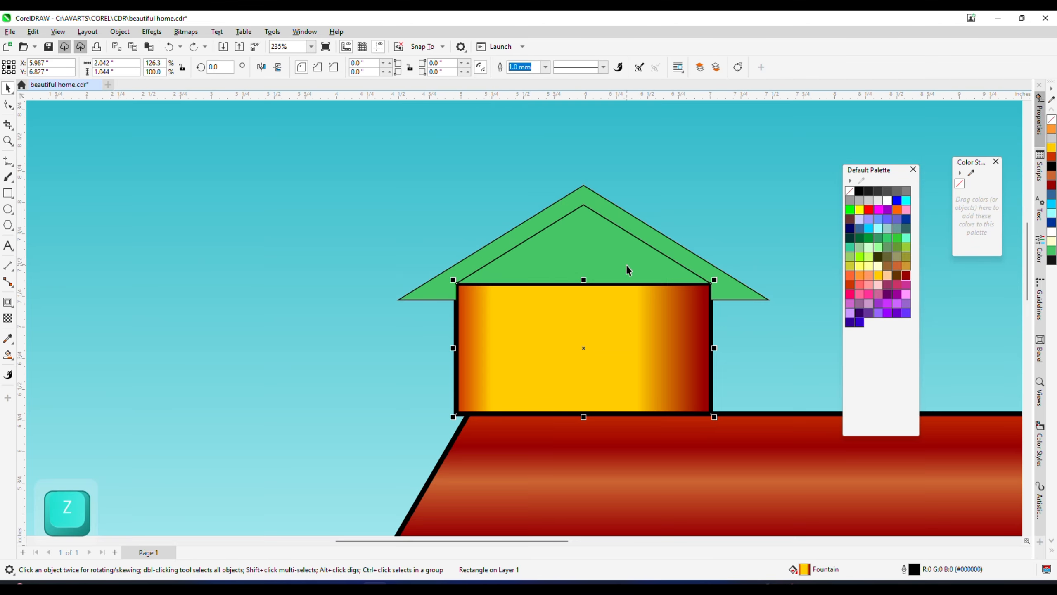
left_click(626, 264, "ctrl")
left_click(593, 326, "shift")
left_click_drag(592, 326, 599, 358)
key("ctrl+l")
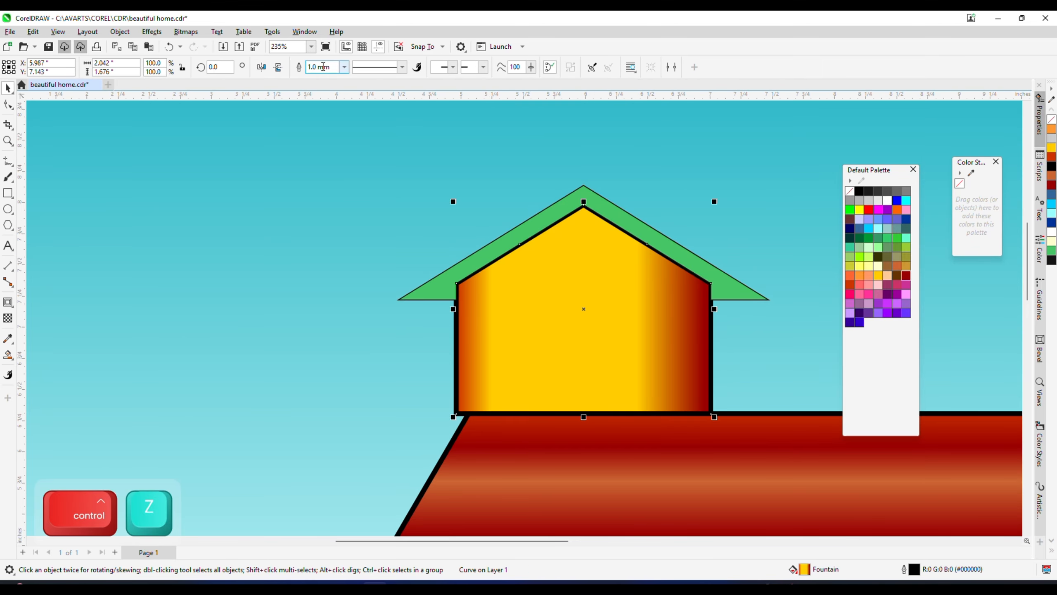
Copy the main roof's red gradient fill onto the green outer gable strip.
left_click(585, 193)
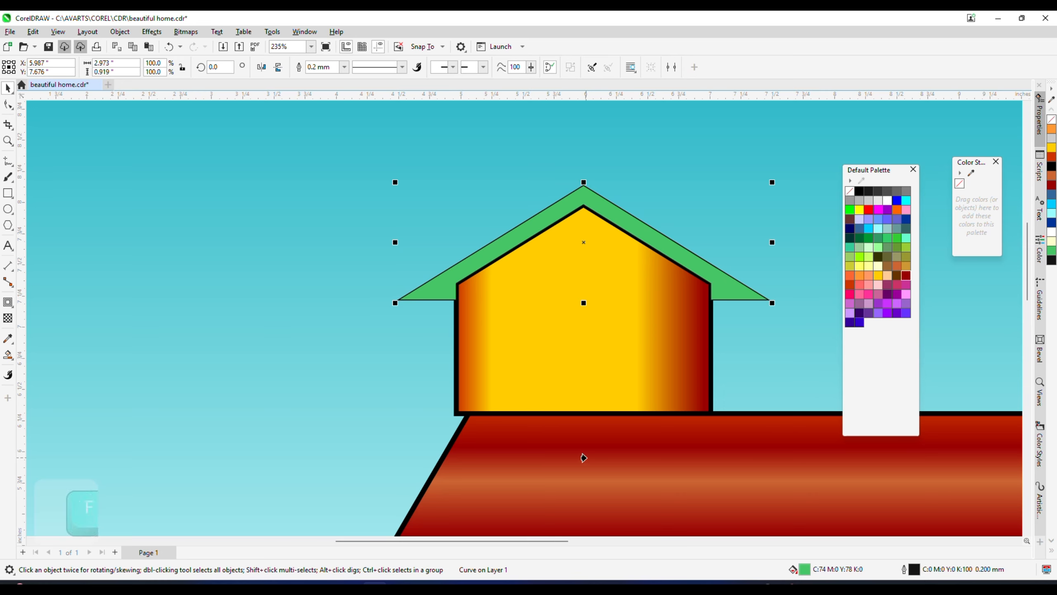
left_click_drag(581, 454, 583, 196)
scroll(579, 256, "down", 1)
Select all the tower parts and move them right until the tower's lower-left corner meets the main roof's upper-left corner.
left_click(428, 145)
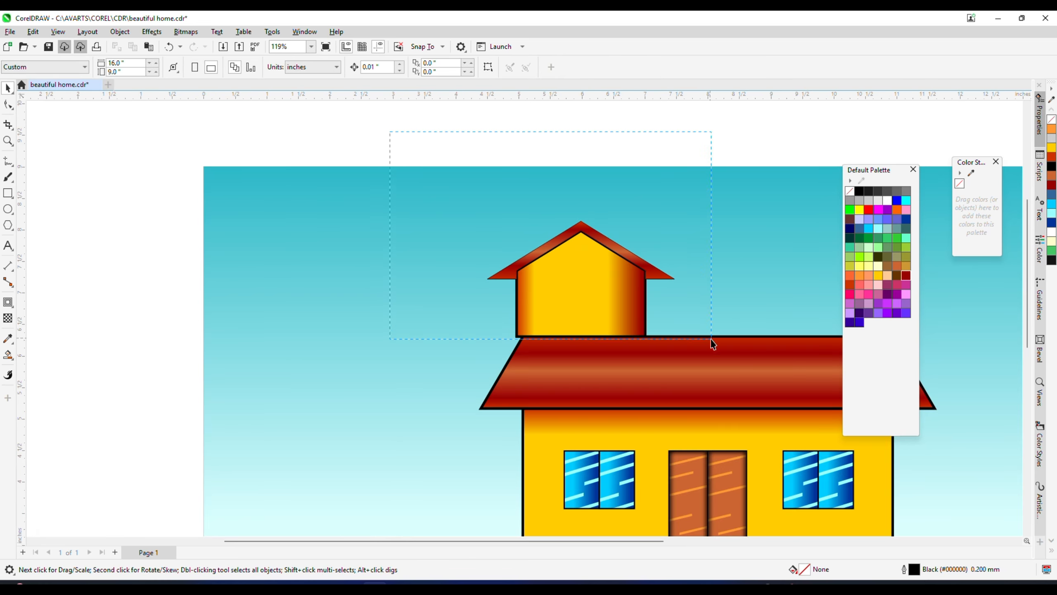
left_click_drag(710, 339, 711, 339)
scroll(517, 338, "up", 2)
left_click_drag(512, 349, 535, 350)
scroll(527, 313, "down", 1)
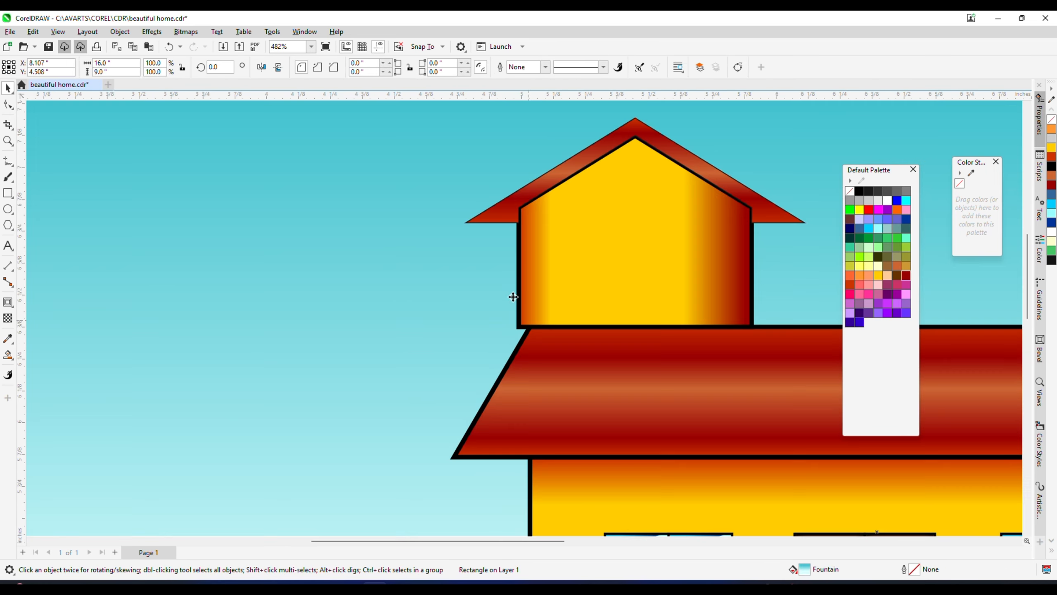
scroll(513, 297, "down", 2)
key("ctrl+z")
scroll(500, 317, "up", 2)
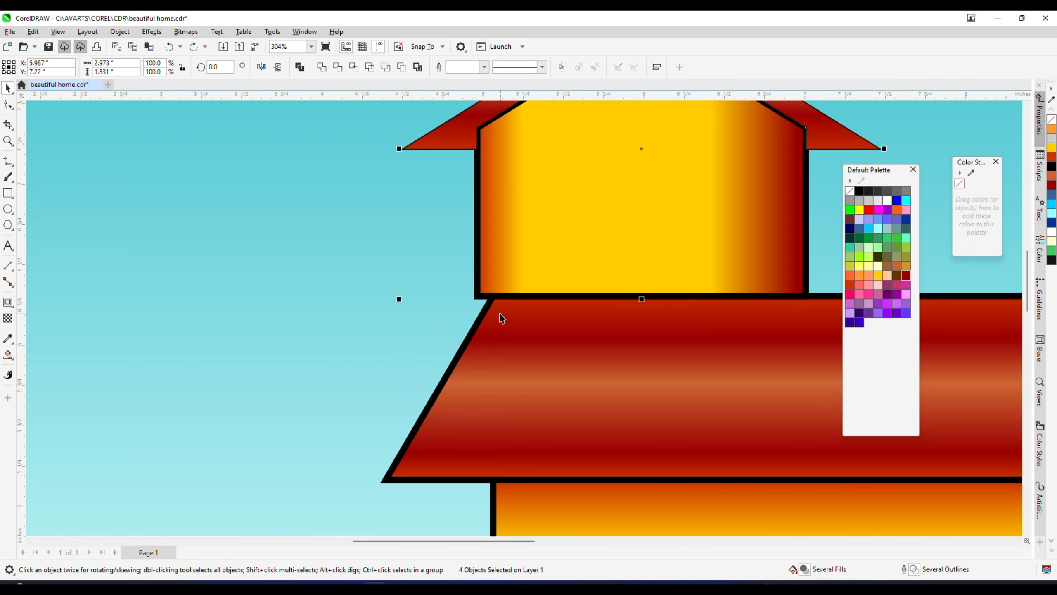
left_click_drag(475, 299, 491, 296)
scroll(491, 295, "down", 2)
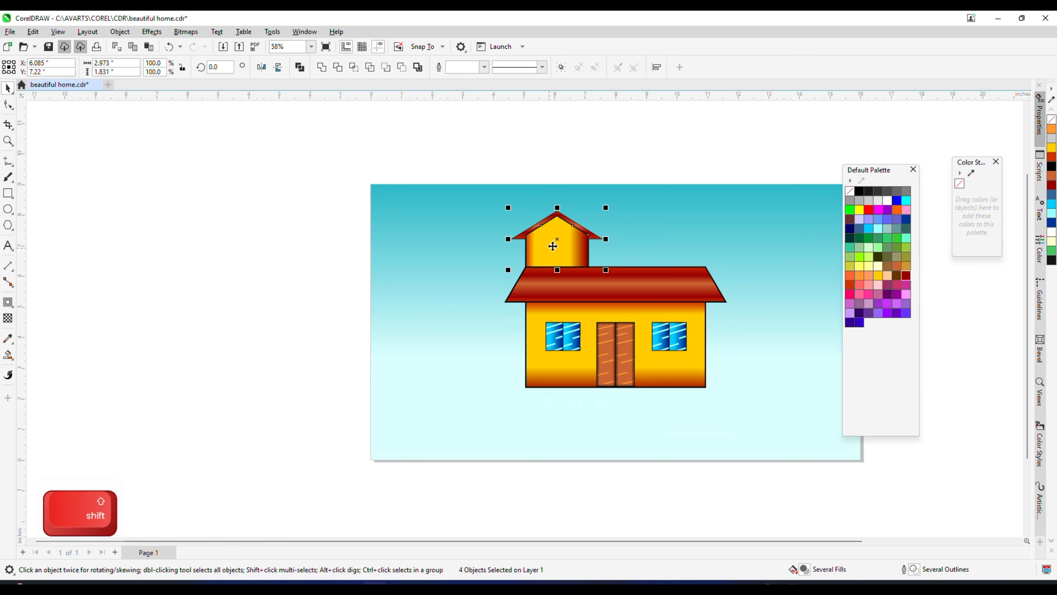
scroll(587, 204, "up", 1)
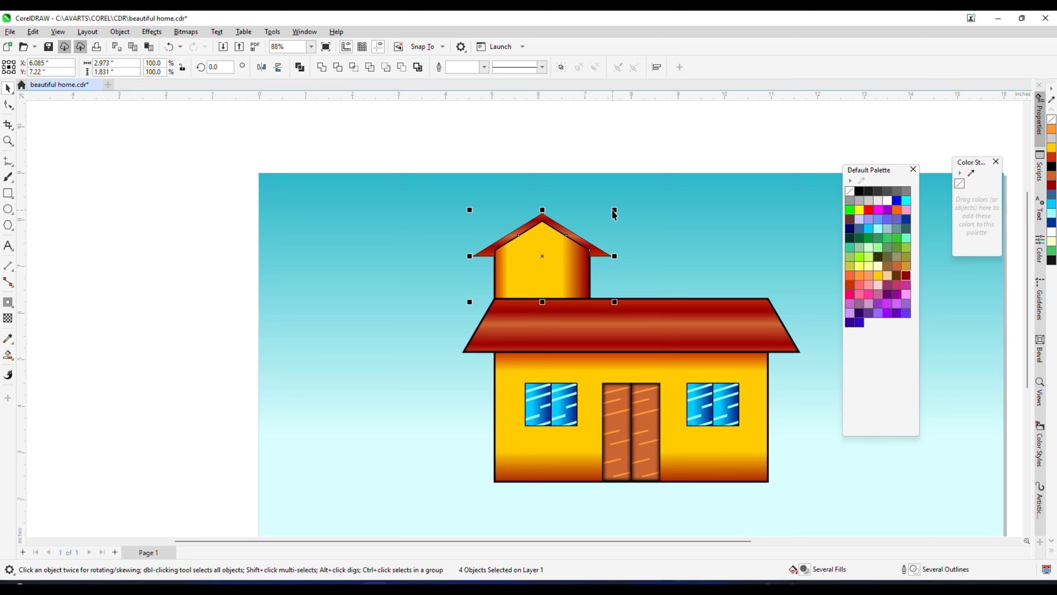
Select both panes of the left house window and place a copy of them on the tower wall.
scroll(619, 208, "down", 1)
left_click(567, 337)
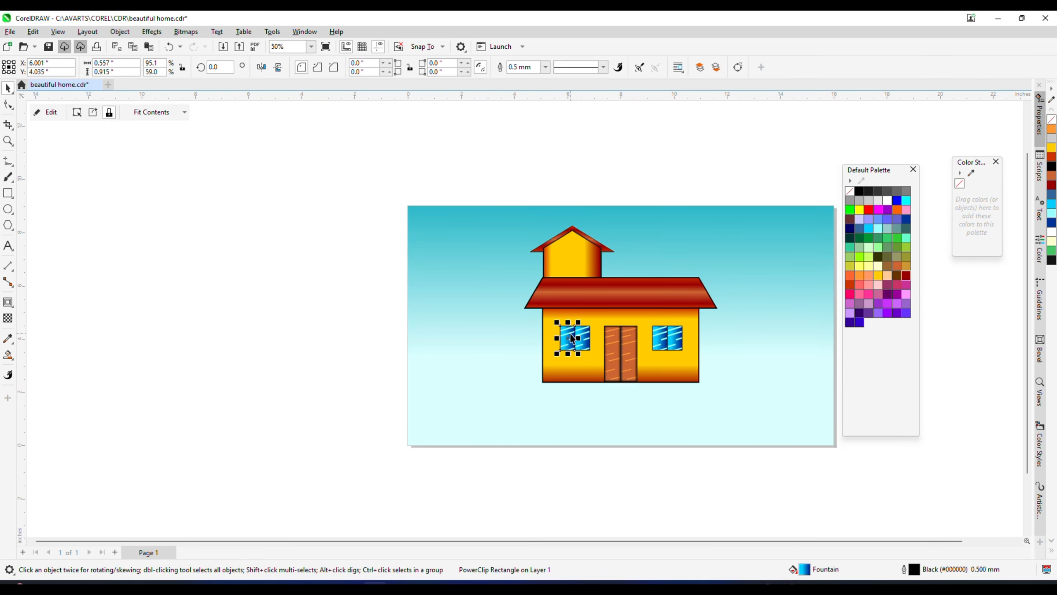
scroll(576, 351, "up", 1)
left_click(590, 356, "shift")
left_click_drag(590, 356, 584, 217)
right_click(585, 217)
scroll(590, 200, "up", 1)
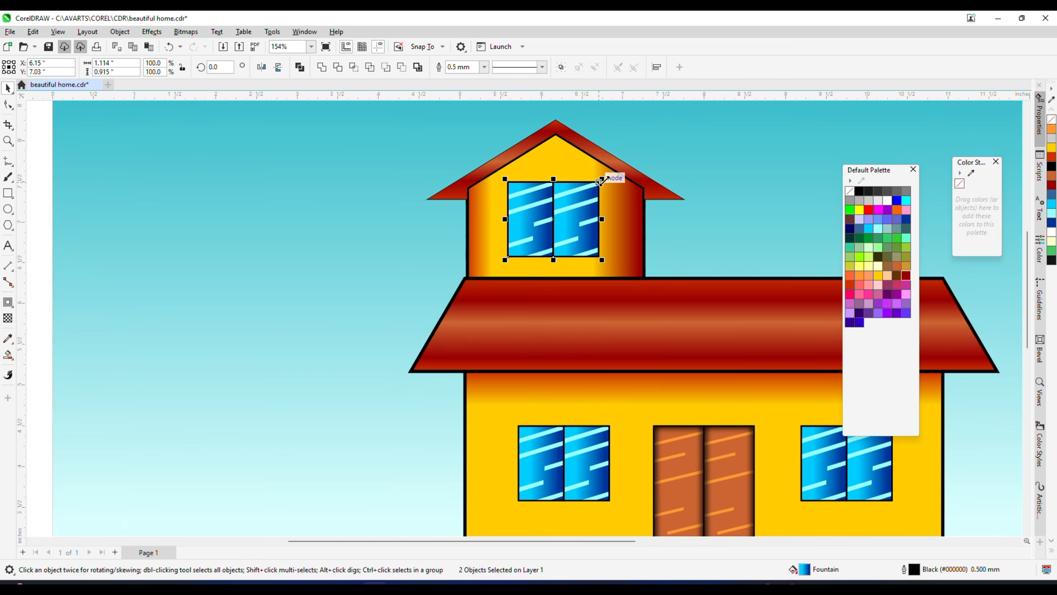
Shrink and group the copied window panes, and centre them horizontally on the tower wall.
left_click_drag(602, 179, 590, 190)
key("ctrl+g")
left_click(571, 165, "shift")
key("c")
scroll(570, 225, "down", 2)
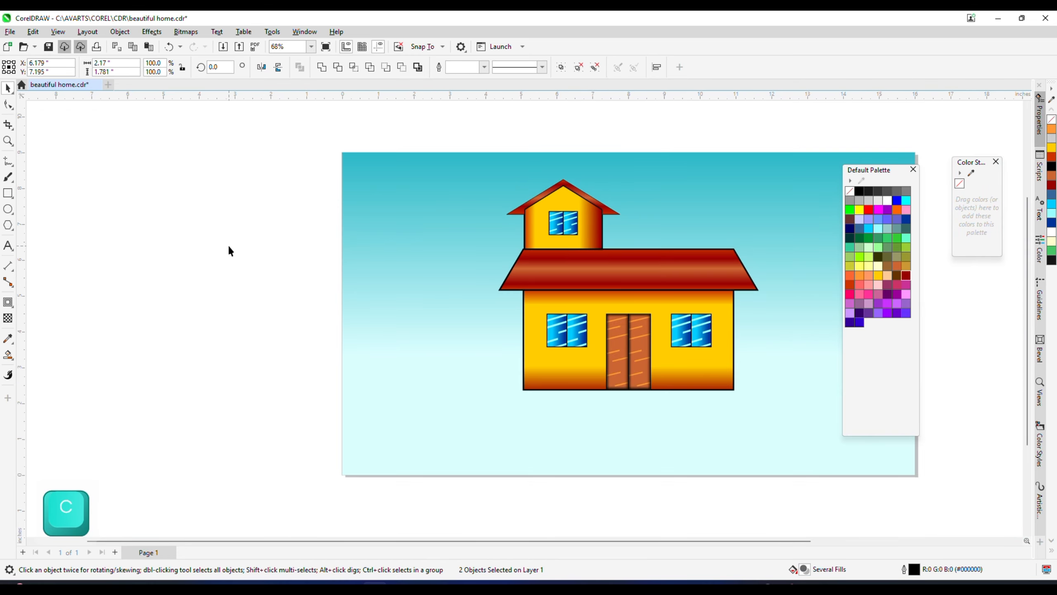
Deselect the tower objects and save the drawing.
left_click(228, 246)
key("ctrl+s")
key("F4")
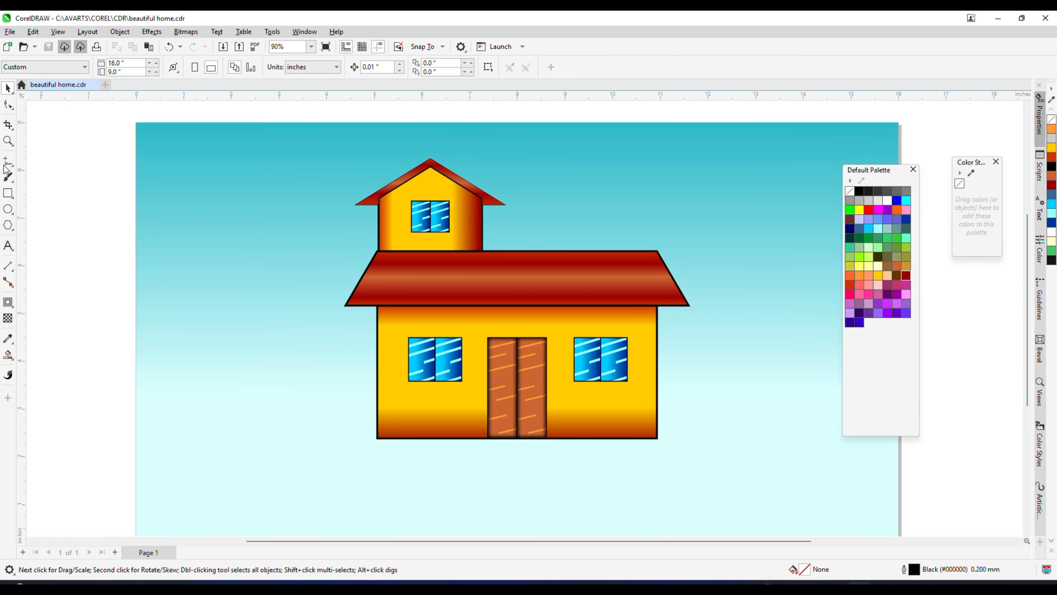
Draw a Pen curve about 5.065 by 2.057 inches, arching from the wall's lower-right corner down to the page's right edge.
left_click(9, 162)
left_click(44, 186)
scroll(566, 243, "down", 2)
scroll(599, 394, "up", 4)
left_click(644, 317)
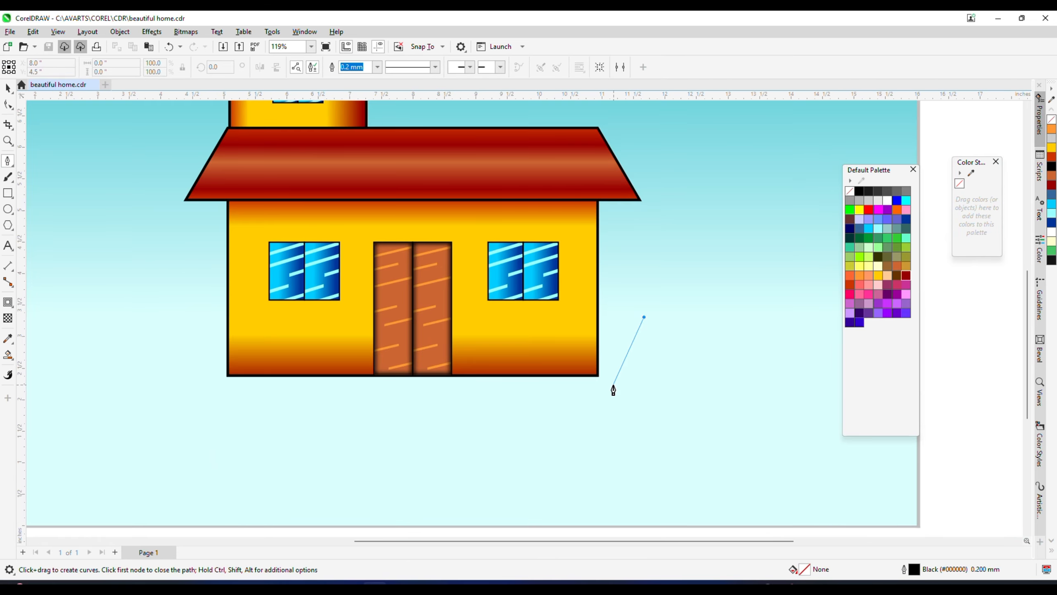
left_click(603, 380)
scroll(604, 381, "down", 4)
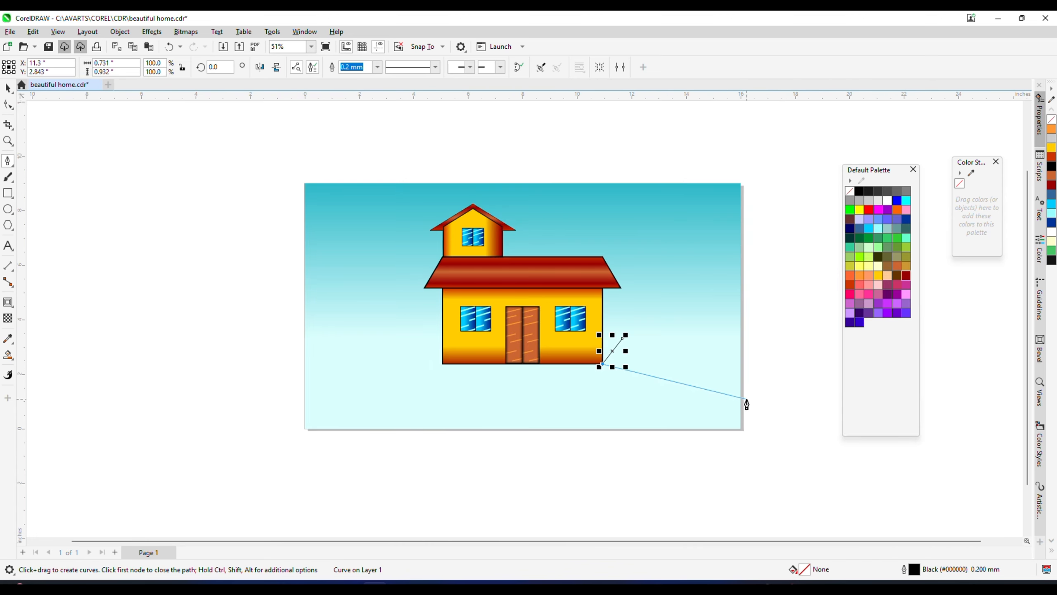
left_click_drag(742, 395, 785, 432)
key("space")
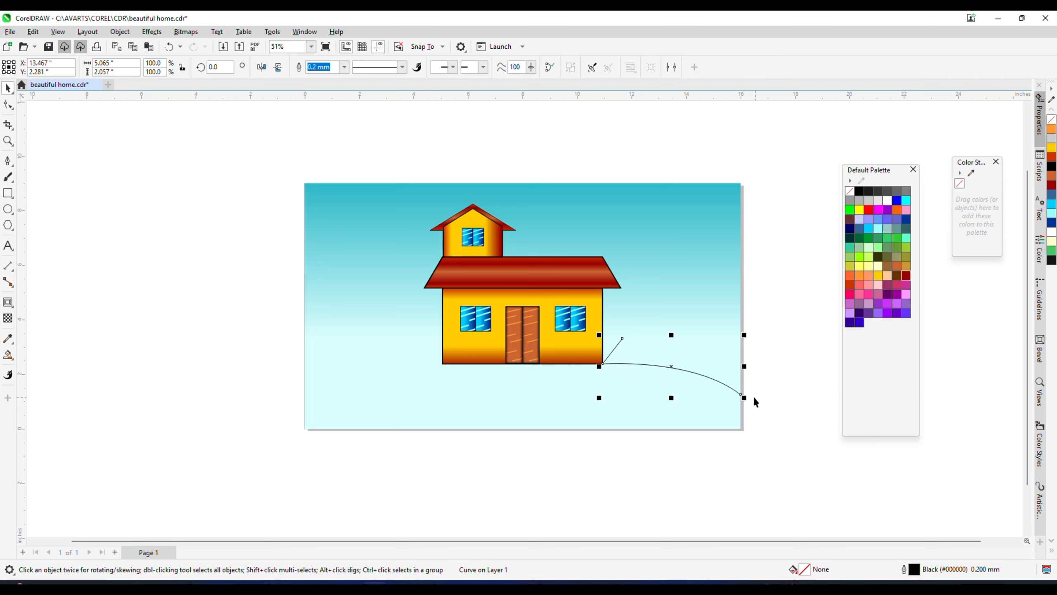
Place a horizontally mirrored copy of the hill curve on the other side, snapped to the wall's lower-left corner.
left_click_drag(741, 396, 458, 399)
right_click(458, 398)
left_click(261, 66)
scroll(492, 402, "up", 5)
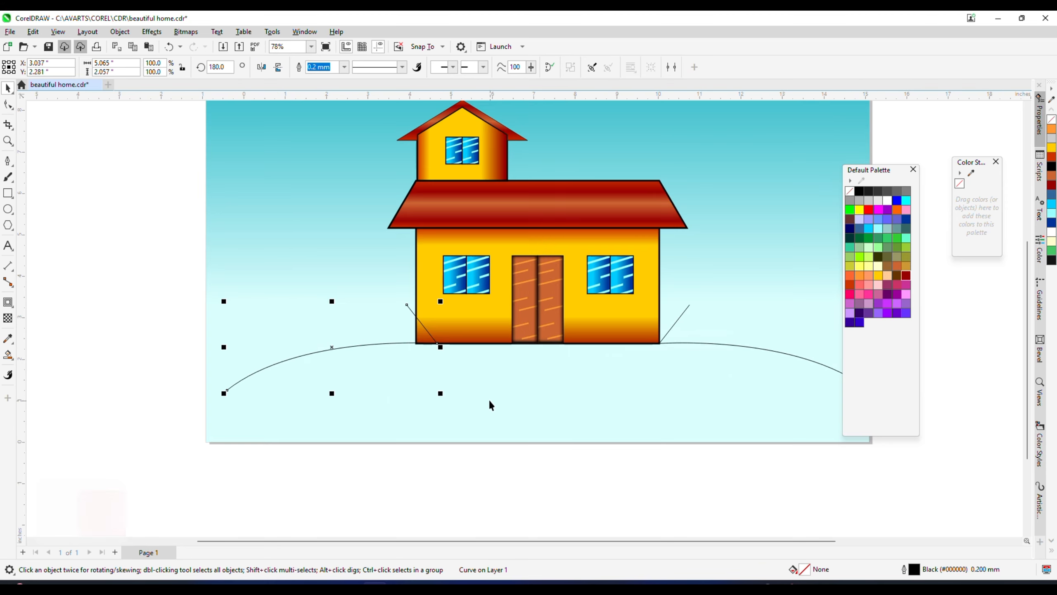
left_click_drag(429, 339, 402, 340)
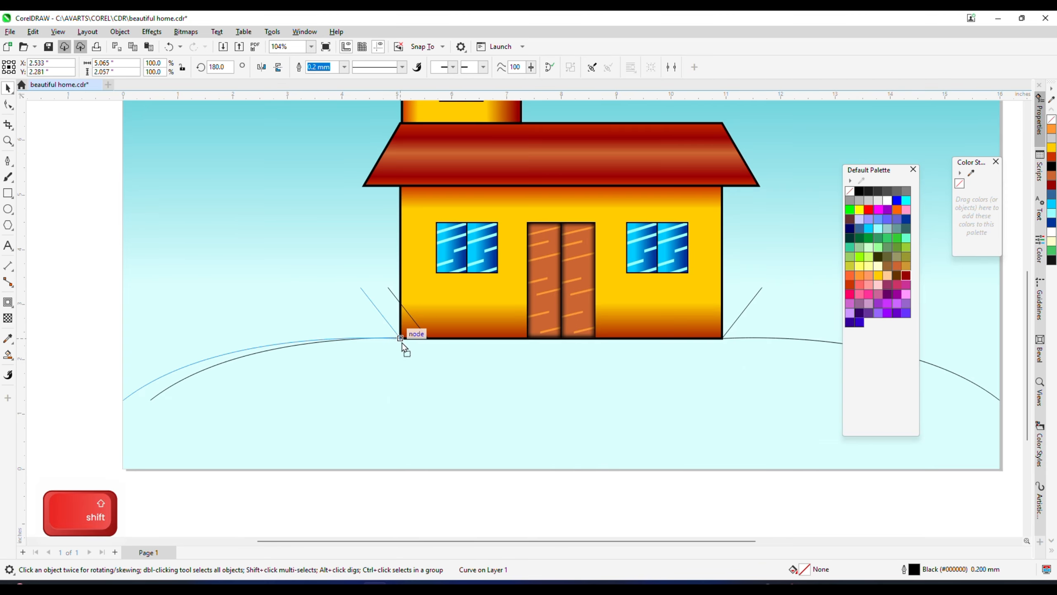
scroll(402, 343, "down", 3)
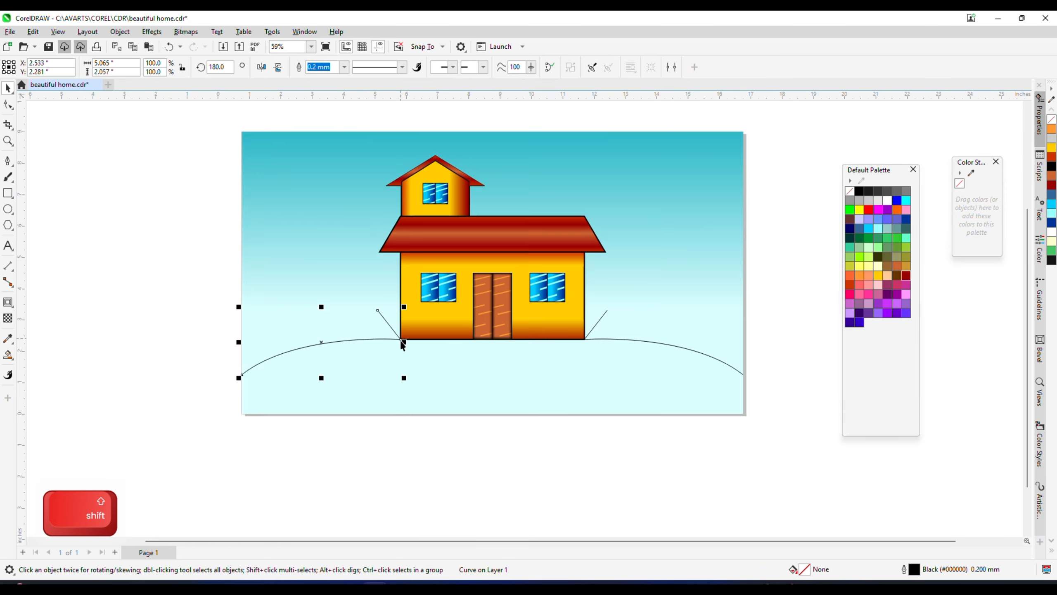
Create a green hill shape from the area below the house and curves with Smart Fill, undoing any fill outside it.
left_click(14, 354)
left_click(47, 366)
left_click(463, 398)
left_click(147, 327)
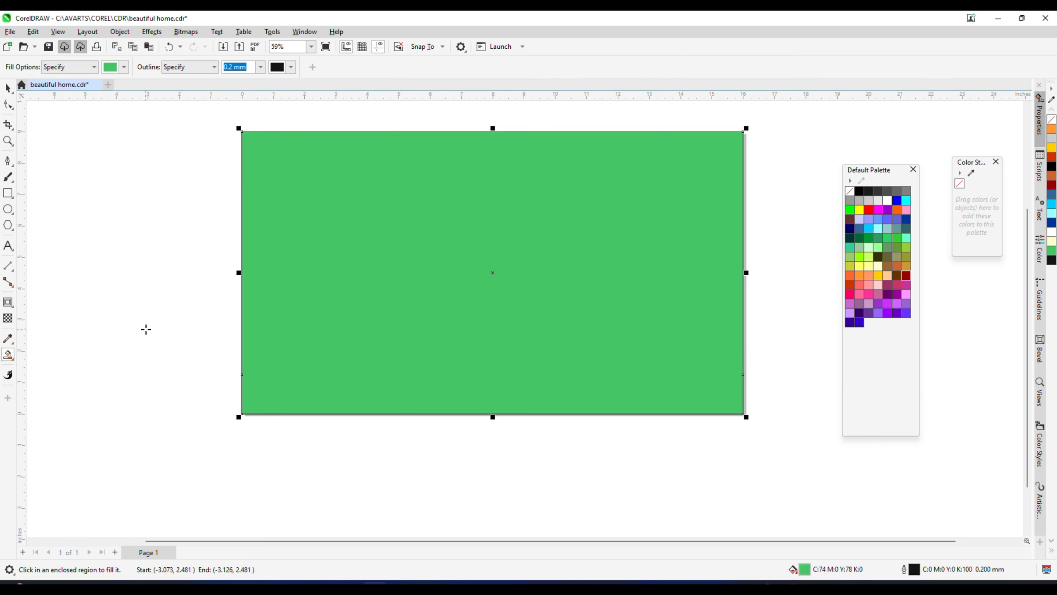
key("ctrl+z")
Delete the two helper curves at the sides of the house.
left_click(9, 88)
left_click_drag(148, 296, 417, 382)
key("Delete")
left_click_drag(806, 299, 570, 372)
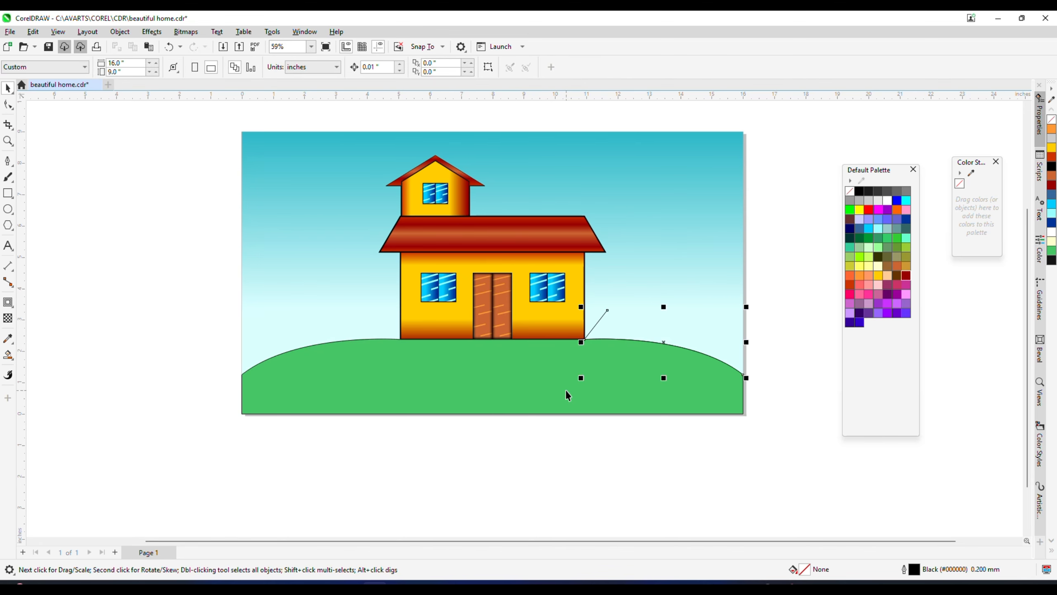
key("Delete")
key("F4")
Apply a vertical gradient to the hill, from medium green at its top to very dark green at its base.
scroll(531, 401, "down", 1)
left_click(530, 401)
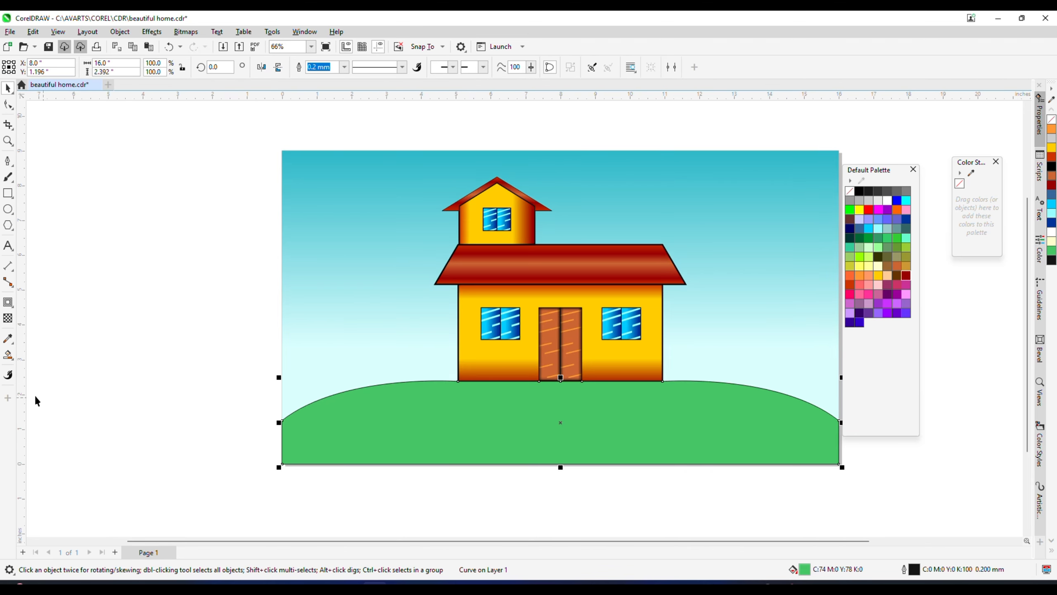
left_click(8, 354)
left_click_drag(560, 381, 560, 464)
left_click(850, 238)
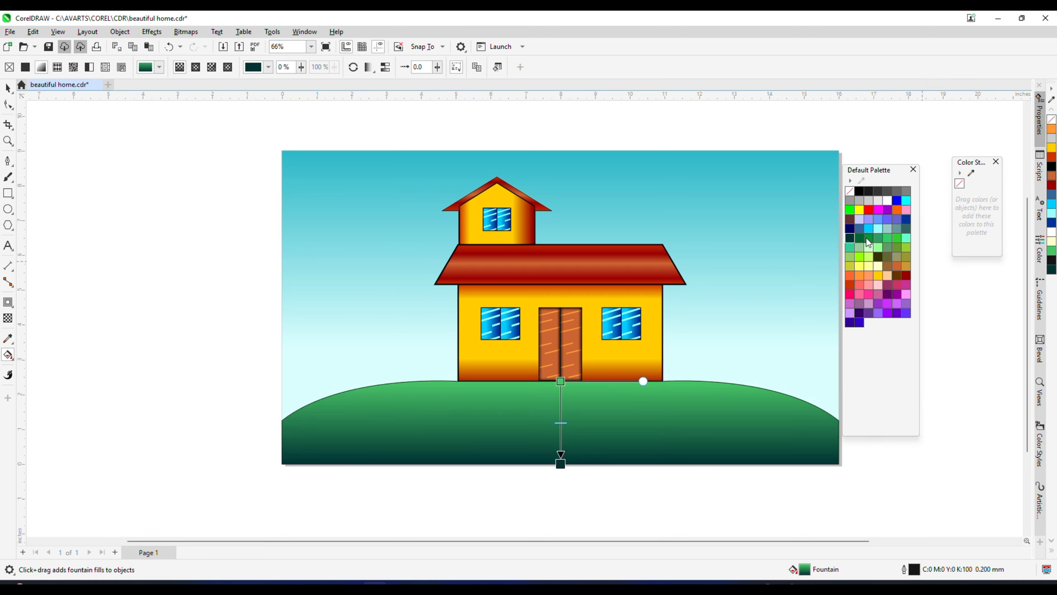
left_click_drag(565, 380, 561, 375)
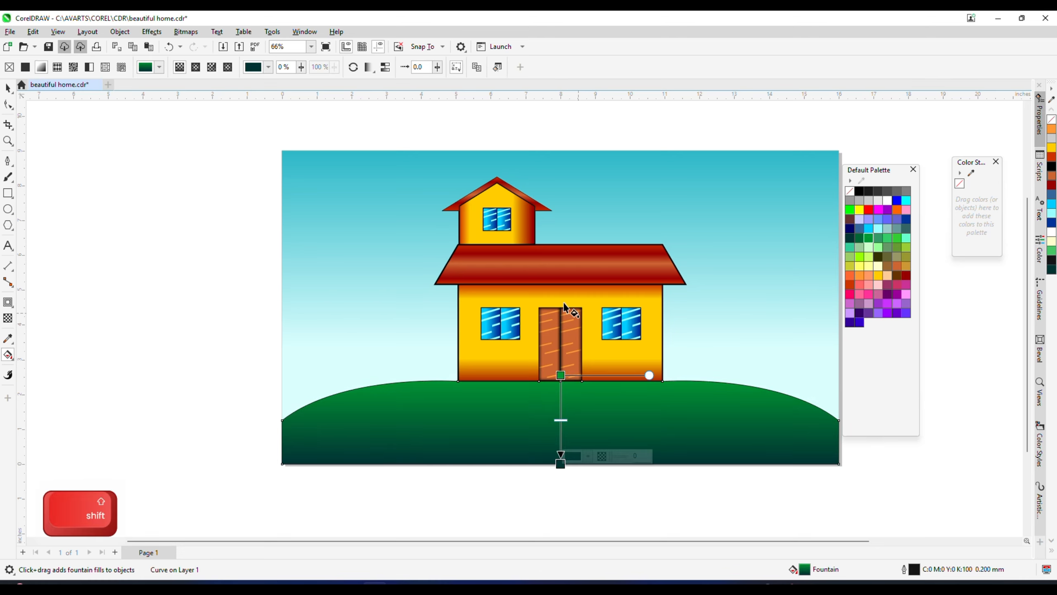
left_click(8, 88)
scroll(751, 331, "down", 1)
left_click(726, 484)
scroll(697, 265, "up", 3)
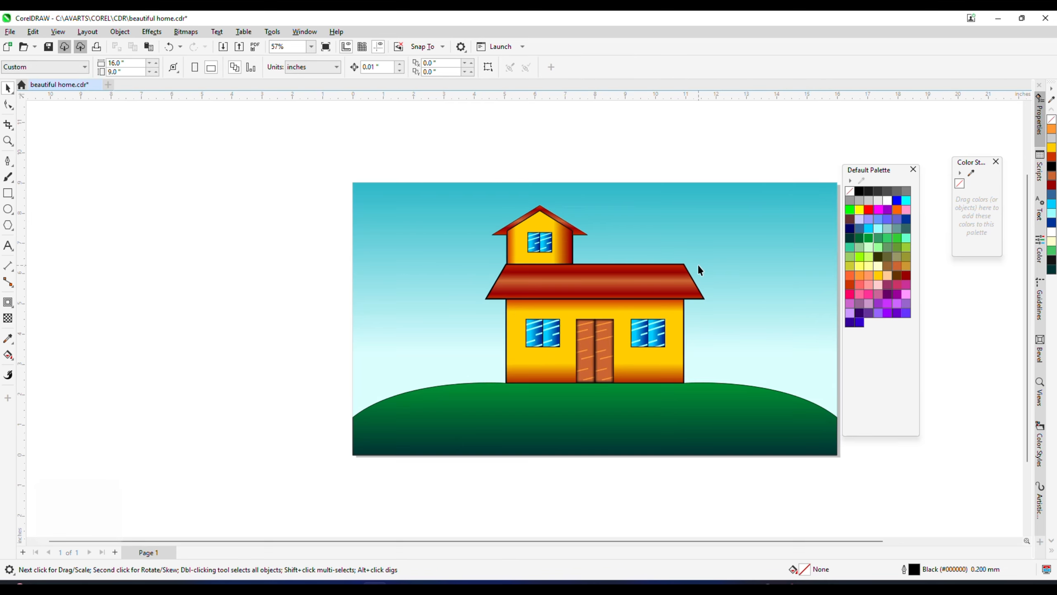
Save the drawing and draw a small ellipse, about 0.71 by 0.63 inches, in the sky beside the tower.
key("ctrl+s")
scroll(623, 247, "down", 3)
left_click(7, 209)
scroll(624, 223, "up", 4)
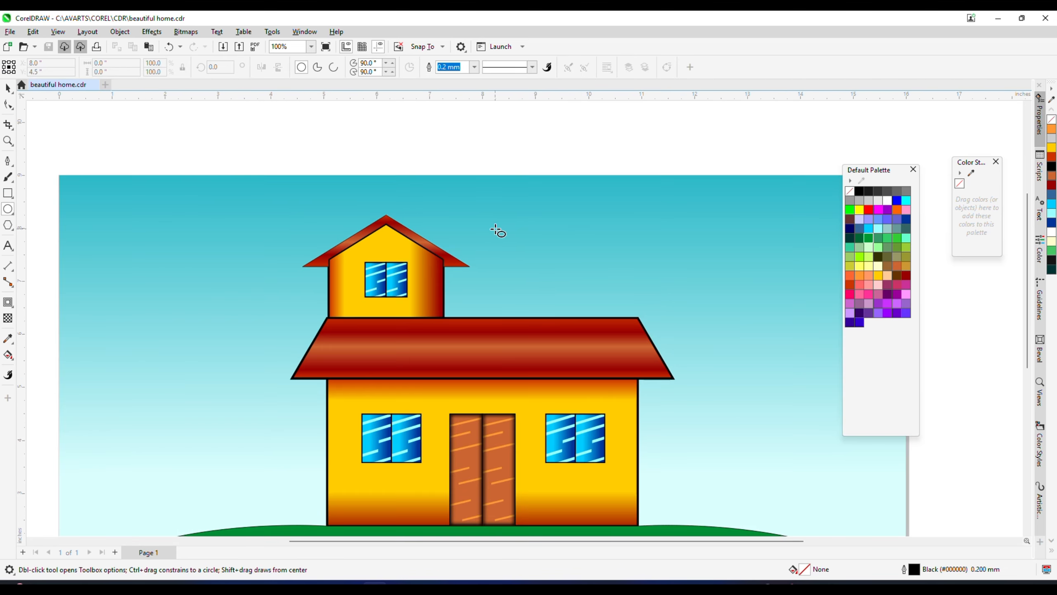
left_click_drag(521, 228, 558, 259)
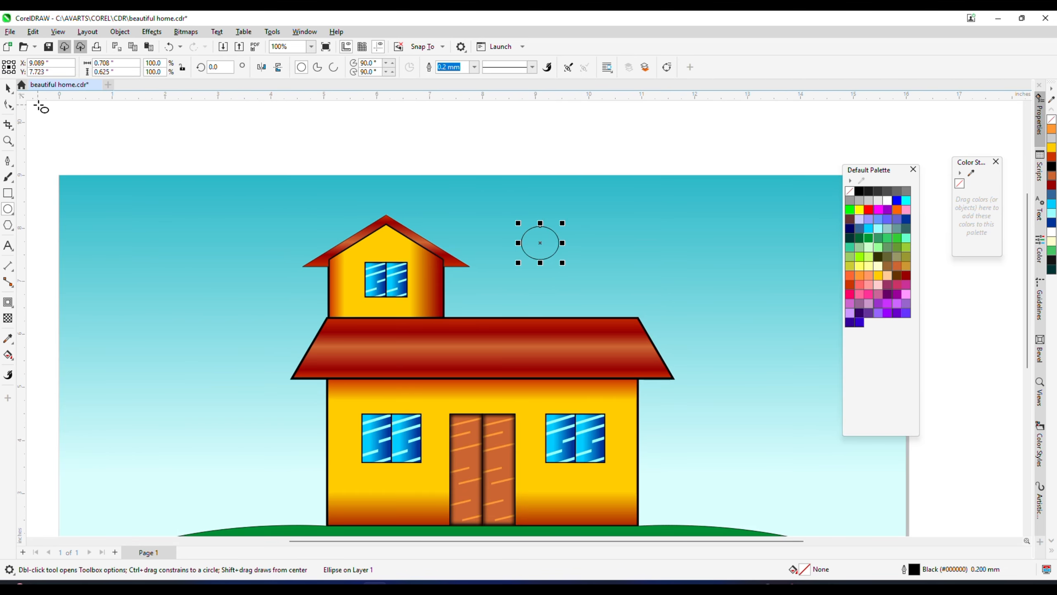
left_click(8, 89)
scroll(582, 225, "up", 3)
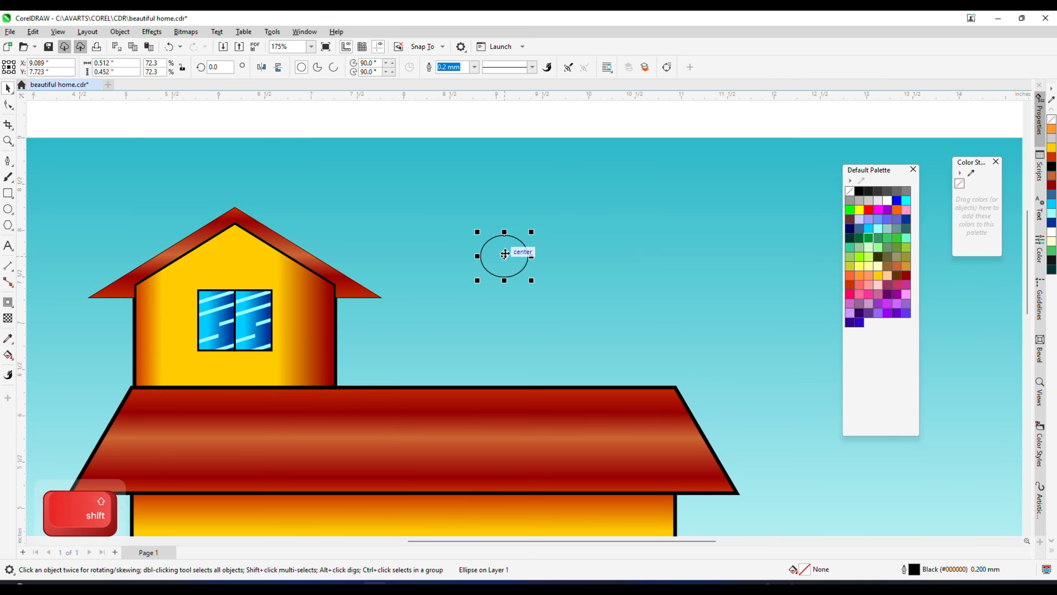
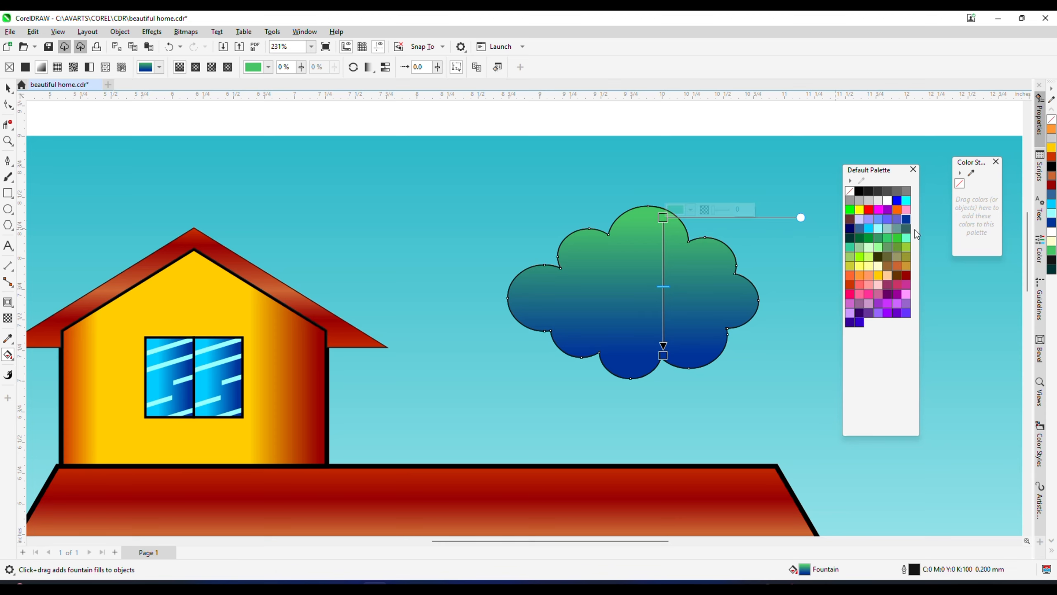
Recolour the cloud's vertical gradient as white at the top, cyan in the middle and dark blue at the base, and thicken its outline.
left_click_drag(896, 203, 664, 285)
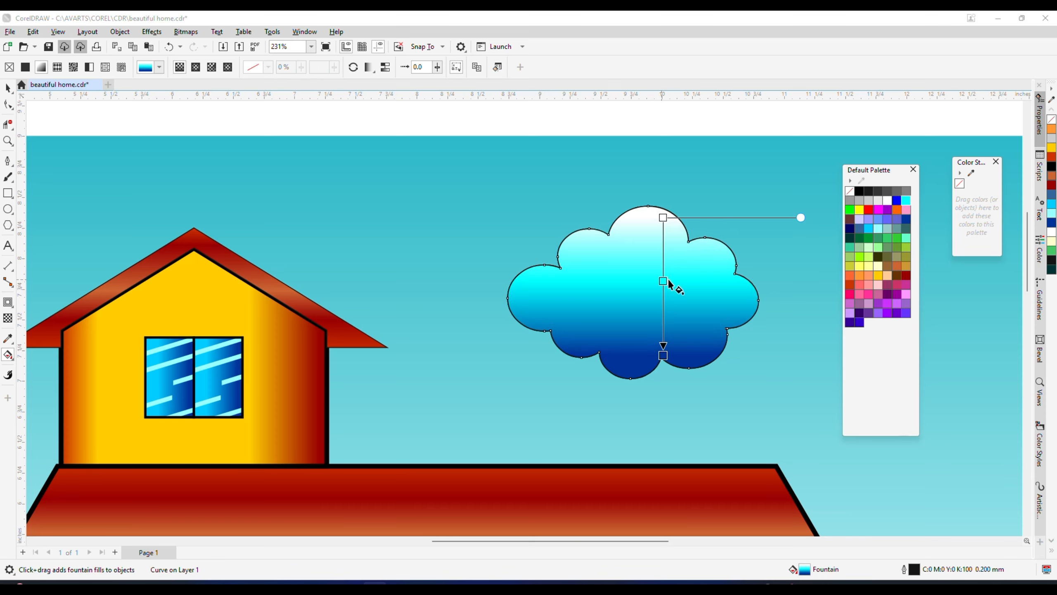
left_click(13, 90)
left_click(311, 46)
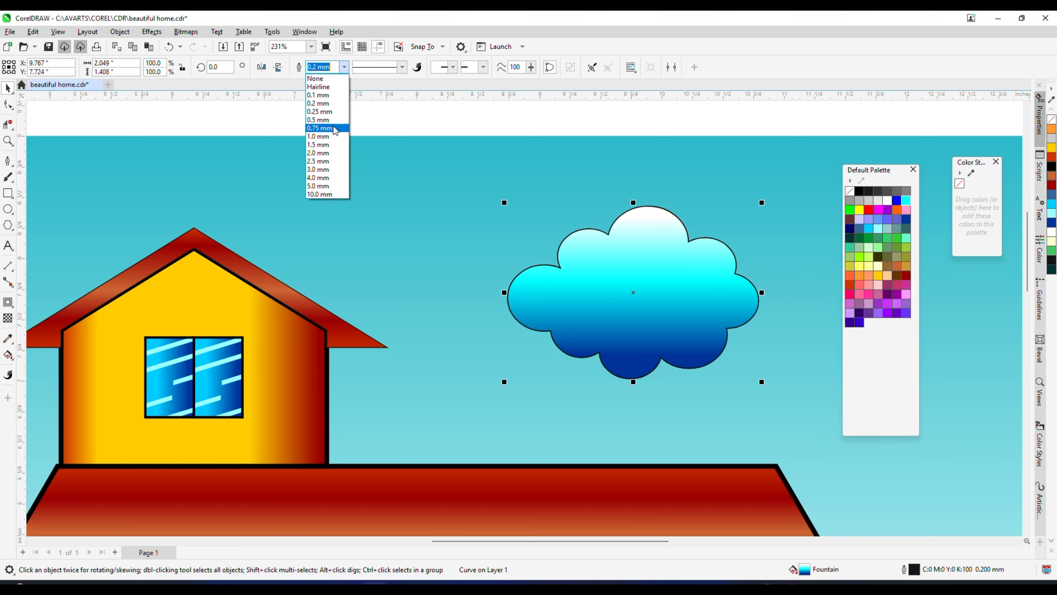
left_click(331, 141)
Scale the cloud down slightly and move it a little higher in the sky above the roof.
left_click_drag(476, 142, 759, 350)
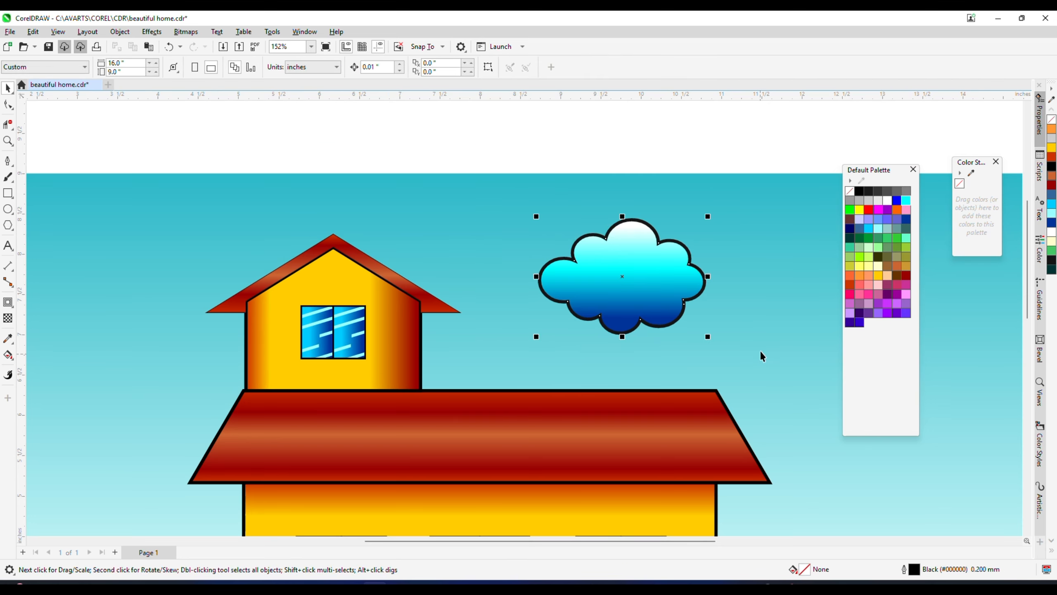
scroll(607, 291, "down", 4)
key("ctrl+z")
left_click_drag(618, 284, 641, 262)
key("ctrl+g")
scroll(621, 294, "up", 2)
scroll(648, 266, "down", 4)
scroll(652, 264, "up", 3)
scroll(628, 258, "down", 3)
left_click(534, 228)
Draw a thin rail rectangle, about 3.74 by 0.09 inches, from the tower's wall across above the roof, and fully round its free end's corners.
scroll(659, 247, "up", 8)
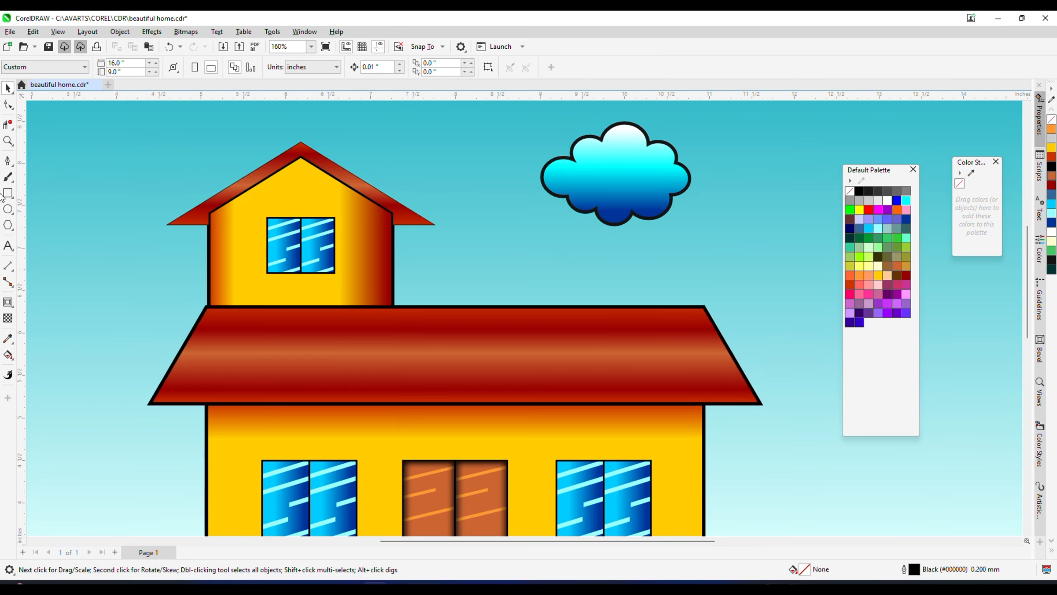
left_click(7, 192)
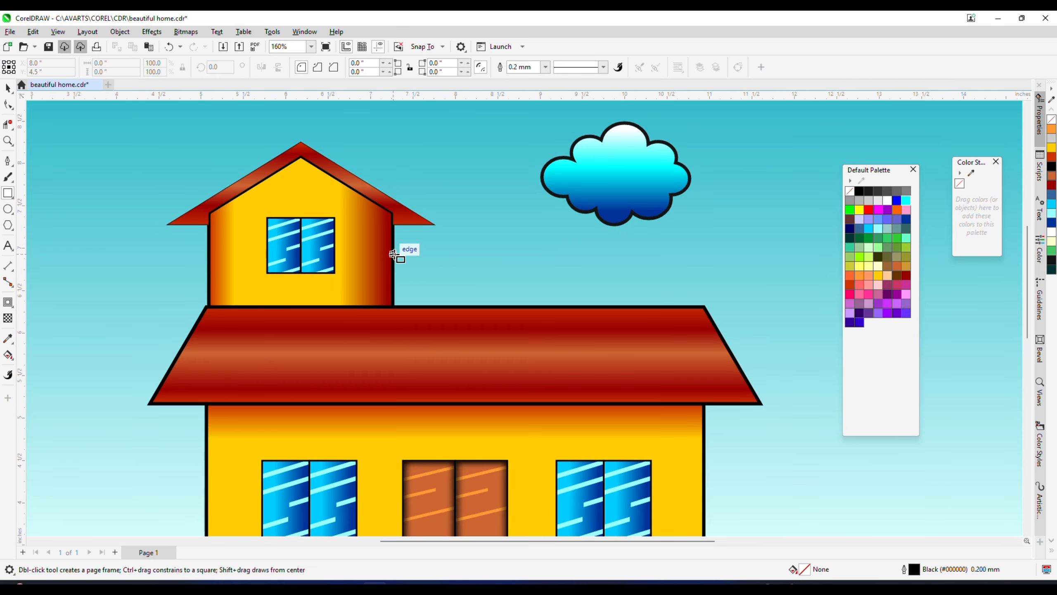
left_click_drag(393, 256, 711, 252)
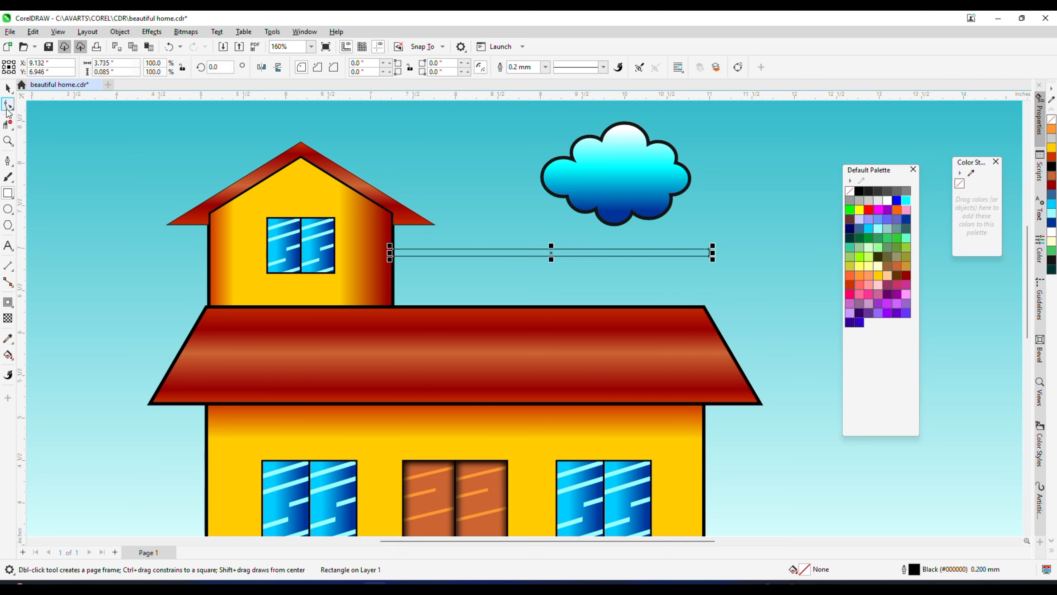
key("F10")
scroll(710, 249, "up", 5)
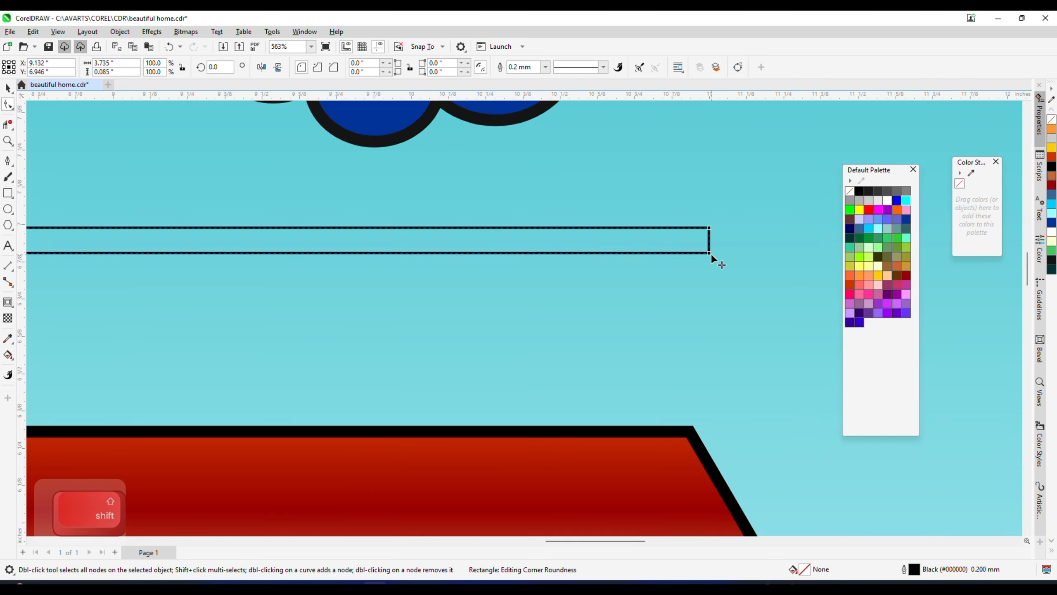
left_click_drag(709, 252, 500, 229)
scroll(752, 230, "down", 4)
left_click(12, 88)
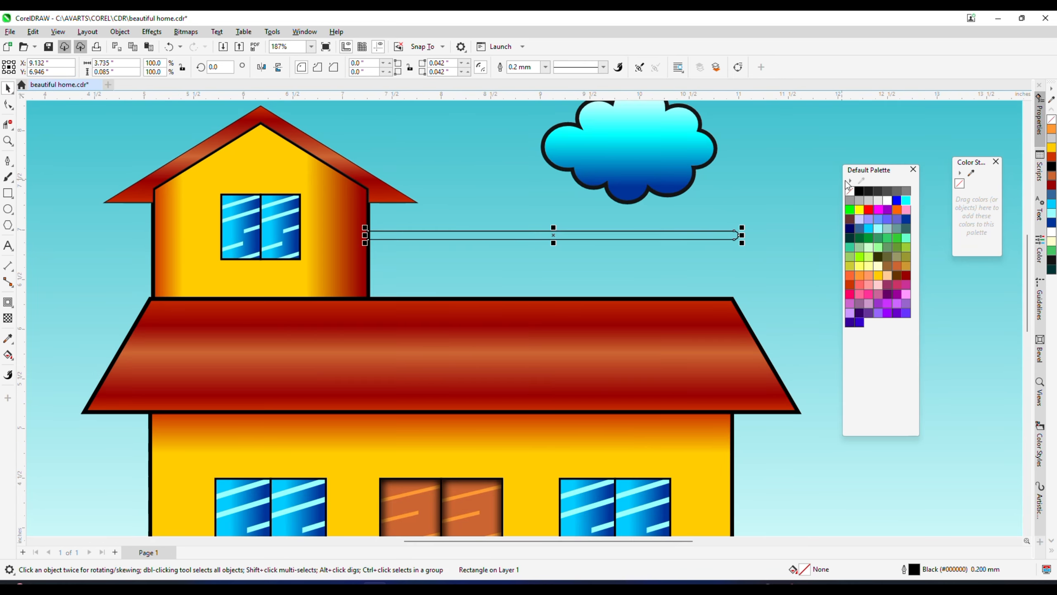
Remove the rail's outline and give it a vertical gradient from black at the underside to dark gray at the top.
left_click(859, 190)
right_click(849, 190)
scroll(653, 236, "down", 2)
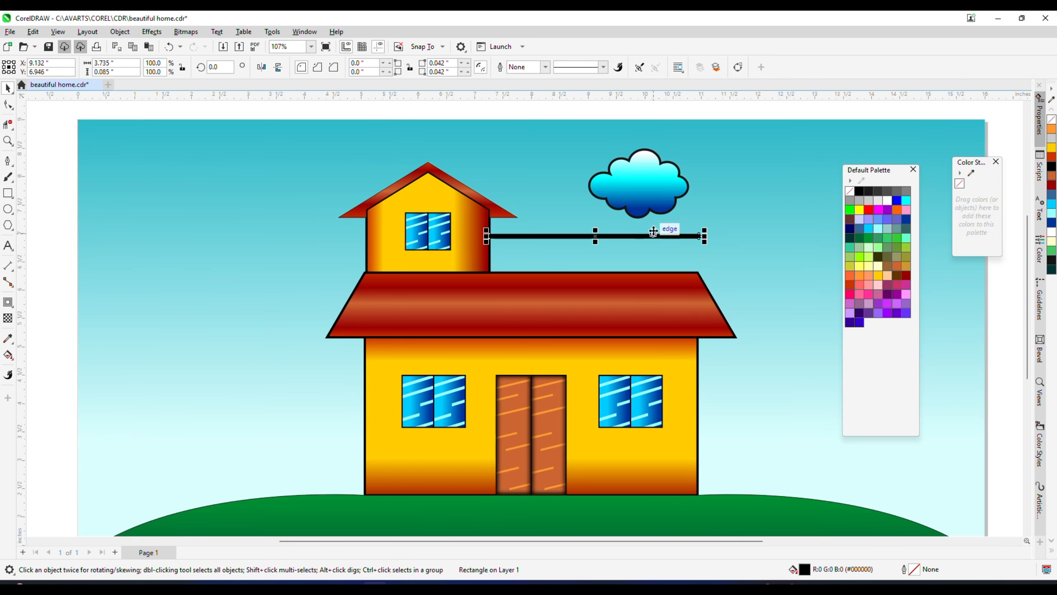
scroll(712, 171, "up", 2)
left_click(8, 354)
scroll(707, 275, "up", 4)
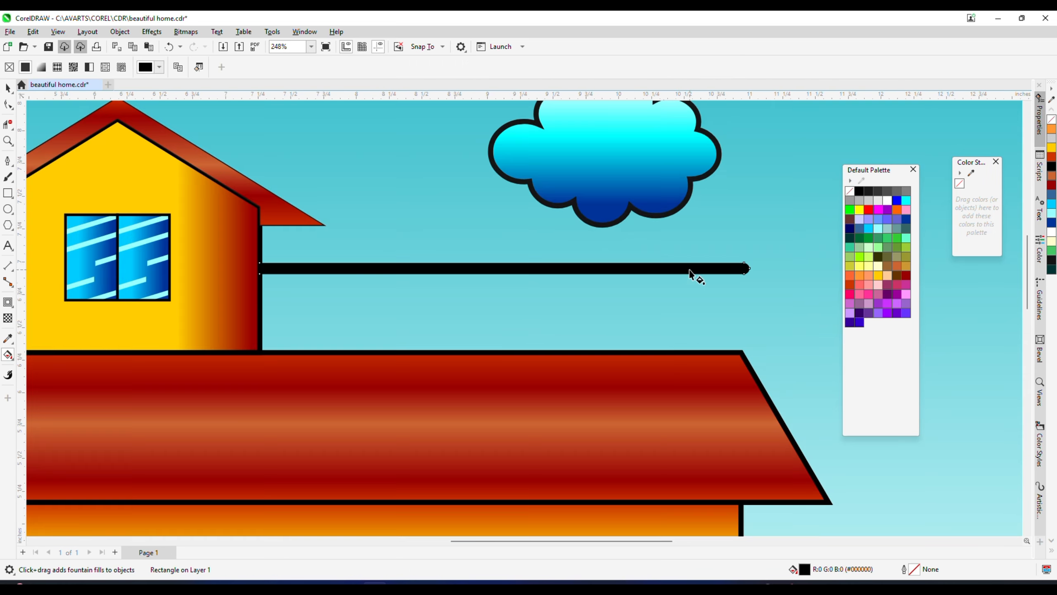
left_click_drag(739, 286, 739, 259)
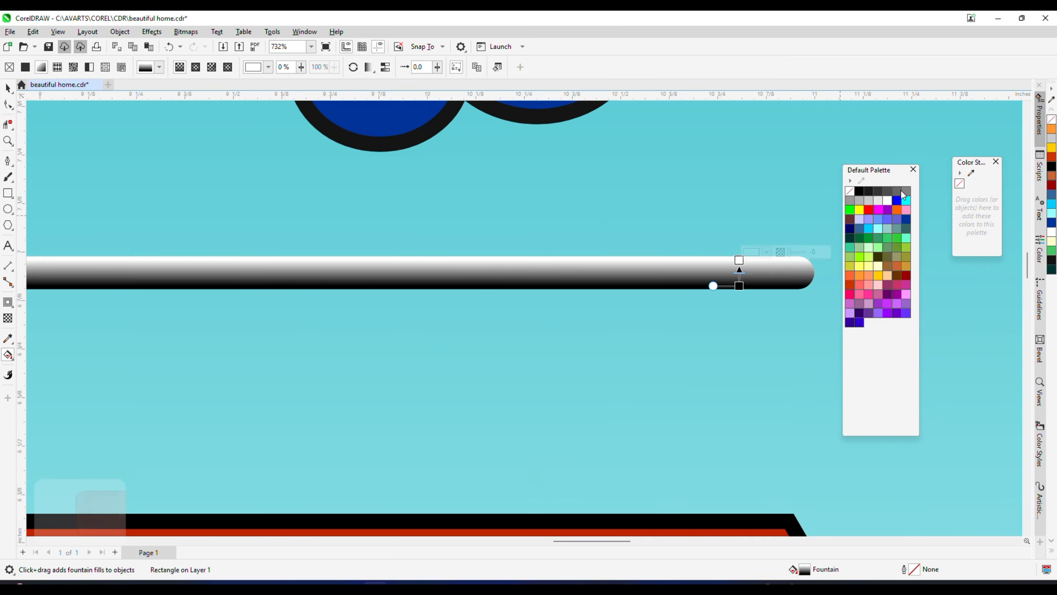
scroll(657, 256, "down", 4)
Draw a thin post, about 0.04 by 0.61 inches, between rail and roof beside the tower, filled dark gray #333333 without outline.
left_click(8, 192)
scroll(295, 264, "up", 4)
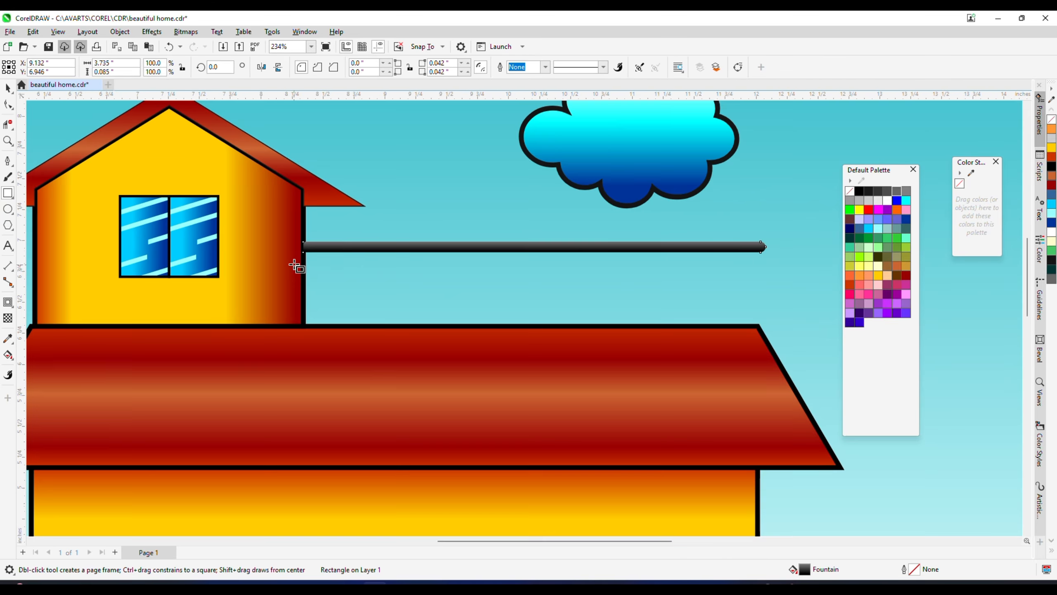
left_click_drag(310, 245, 321, 446)
left_click(878, 191)
right_click(849, 191)
scroll(307, 428, "up", 3)
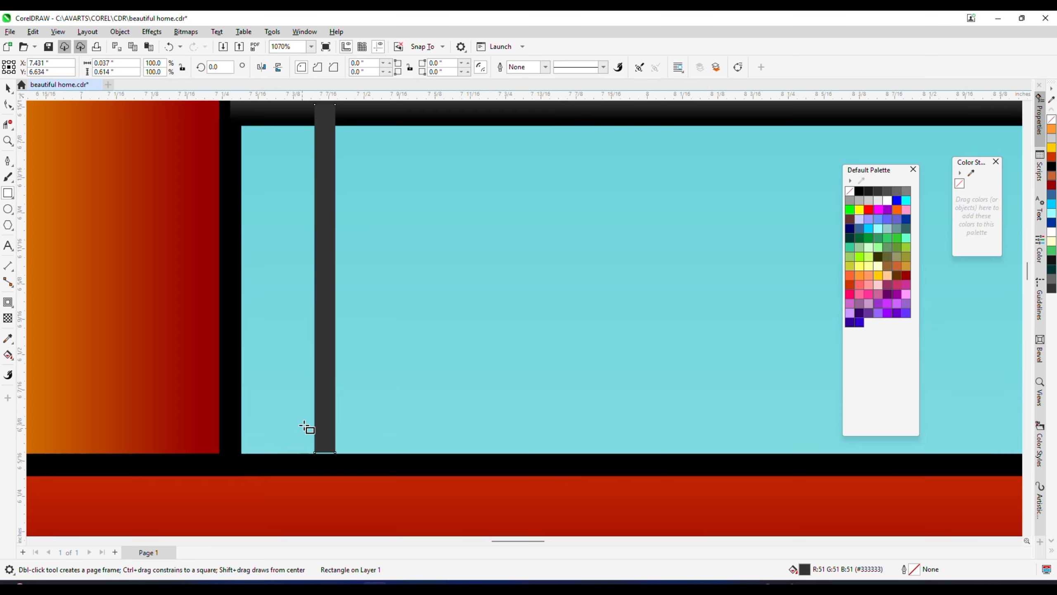
Apply a horizontal gradient to the post, from black on its left edge to dark gray on its right edge.
left_click(11, 361)
left_click(46, 353)
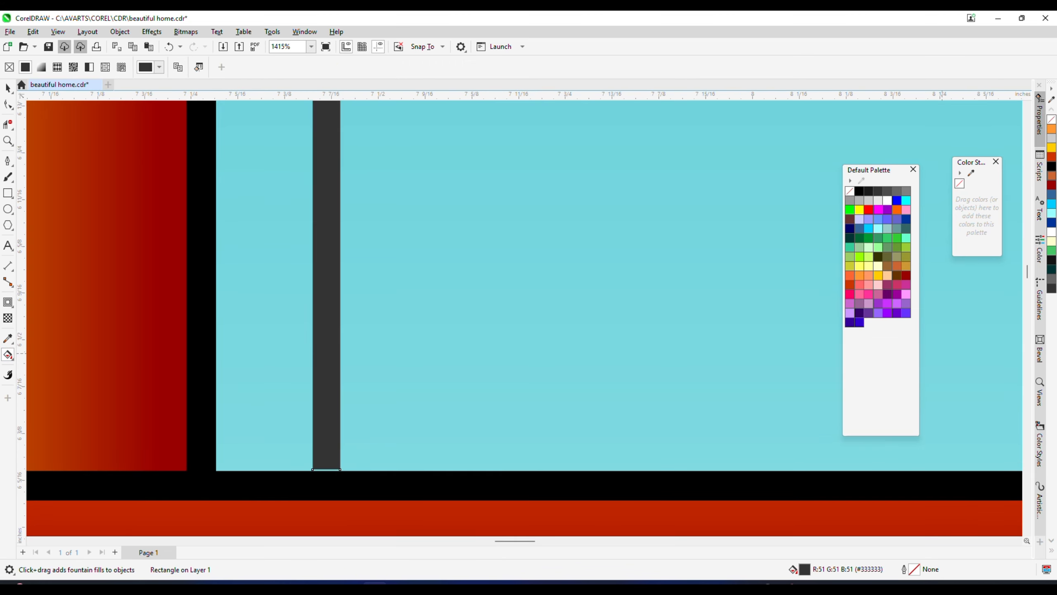
scroll(333, 325, "up", 2)
left_click_drag(330, 318, 374, 318)
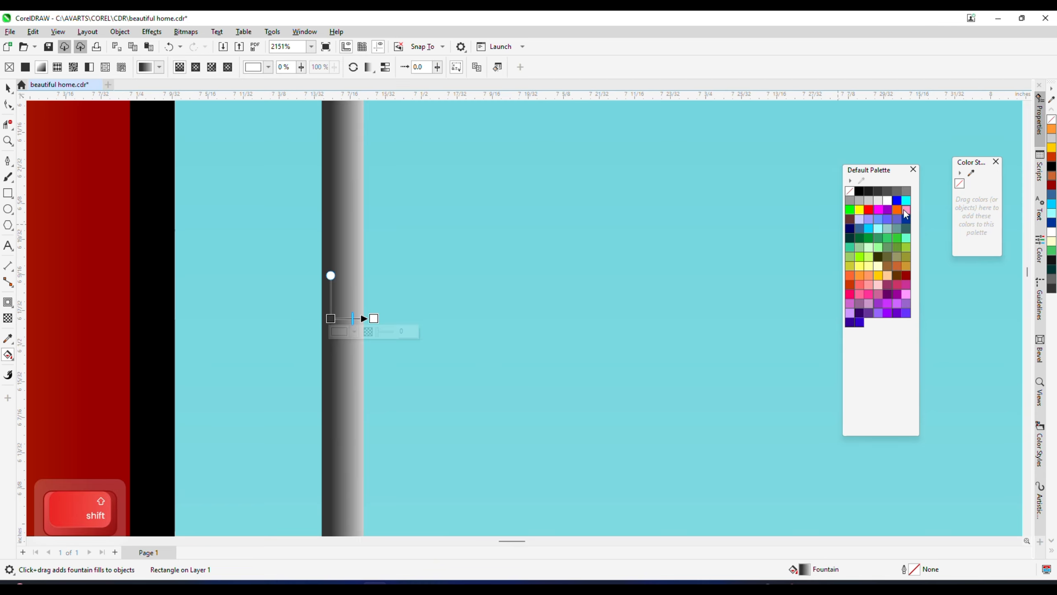
left_click(896, 195)
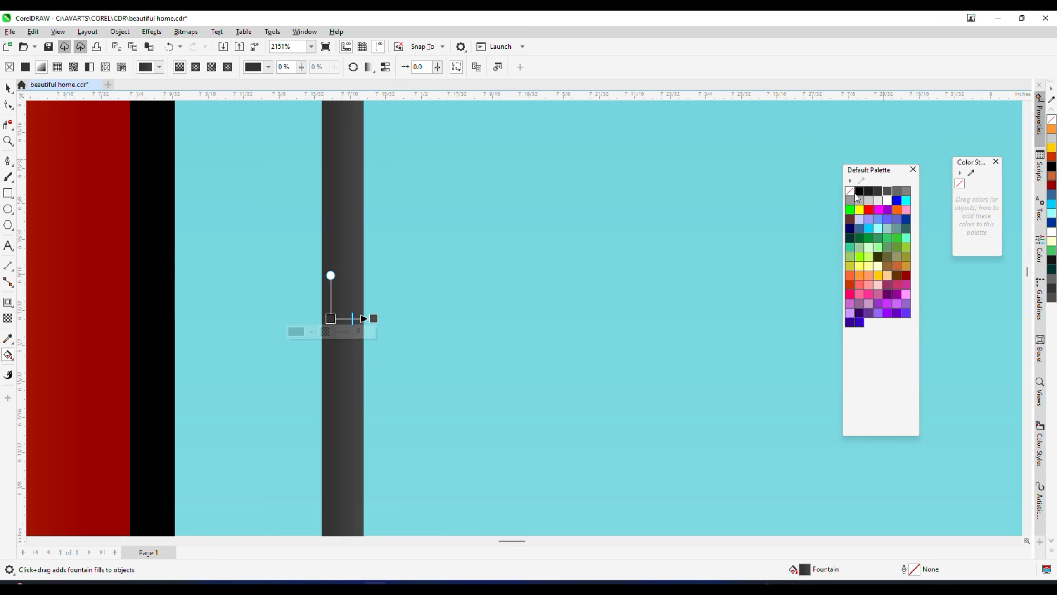
left_click(859, 191)
left_click(373, 317)
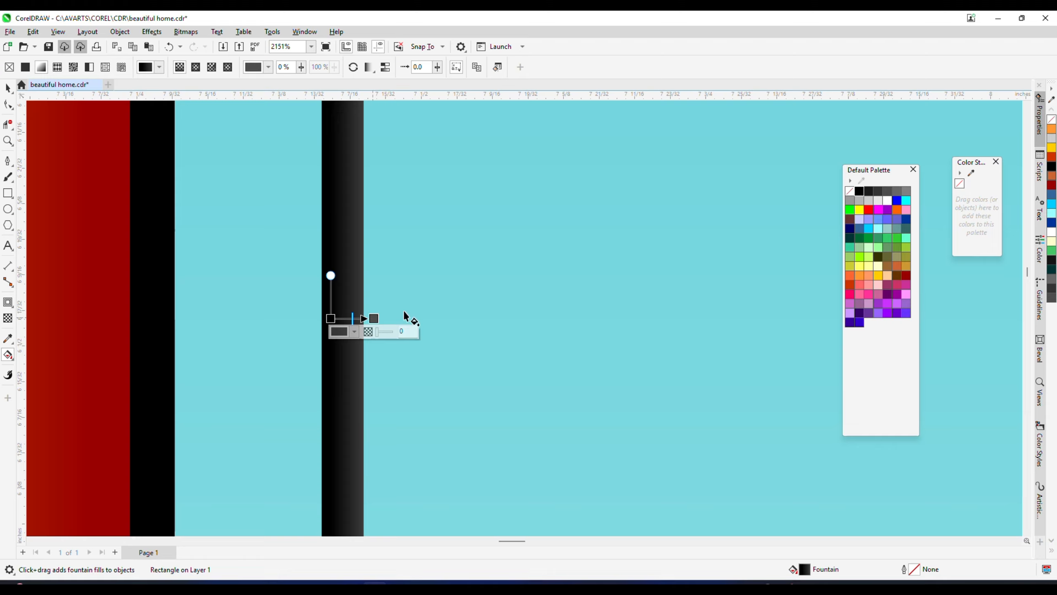
Move the post slightly away from the tower's wall, keeping its base on the roof's top edge.
left_click(9, 88)
scroll(433, 284, "down", 3)
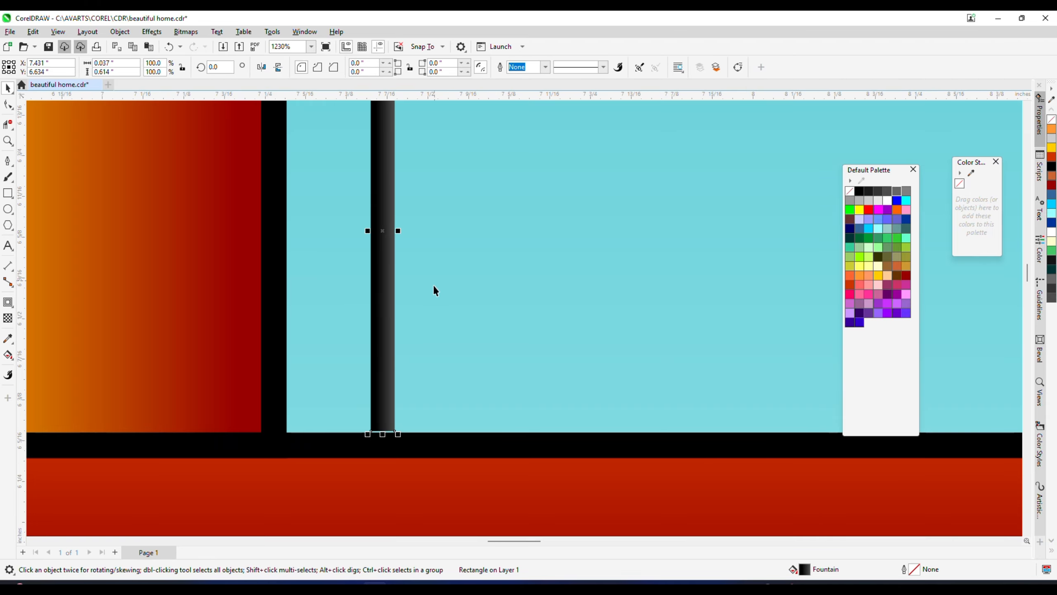
scroll(507, 275, "down", 5)
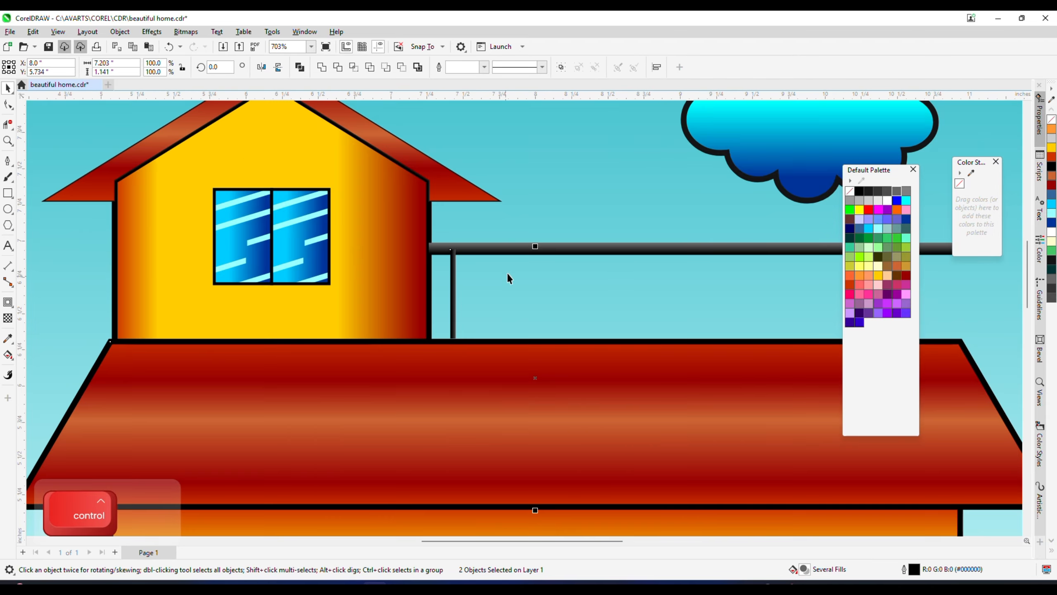
key("Escape")
scroll(499, 241, "up", 3)
left_click(520, 323)
scroll(519, 327, "up", 6)
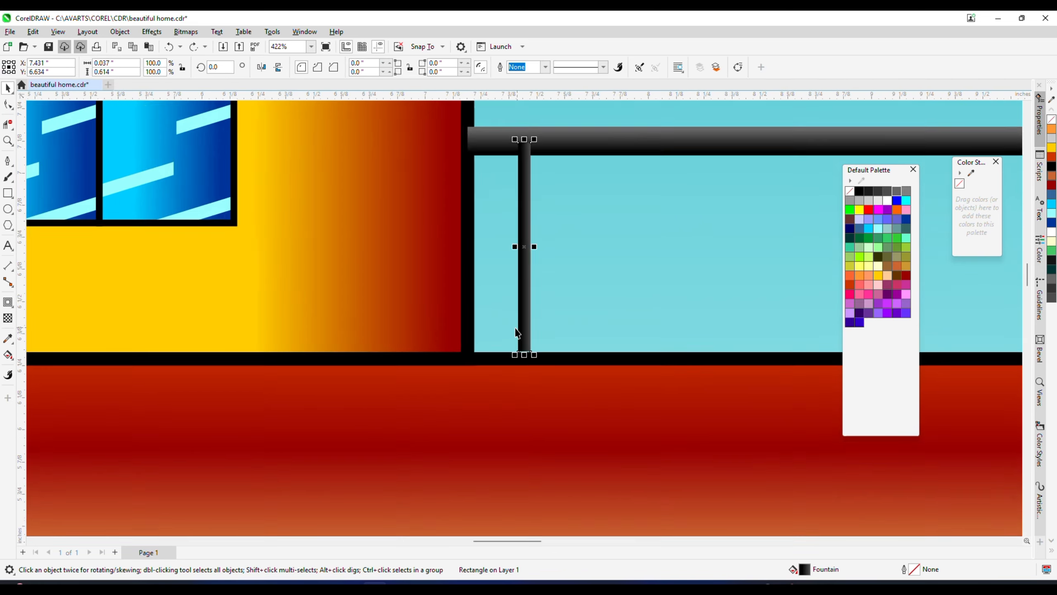
left_click_drag(525, 326, 612, 336)
scroll(610, 338, "up", 2)
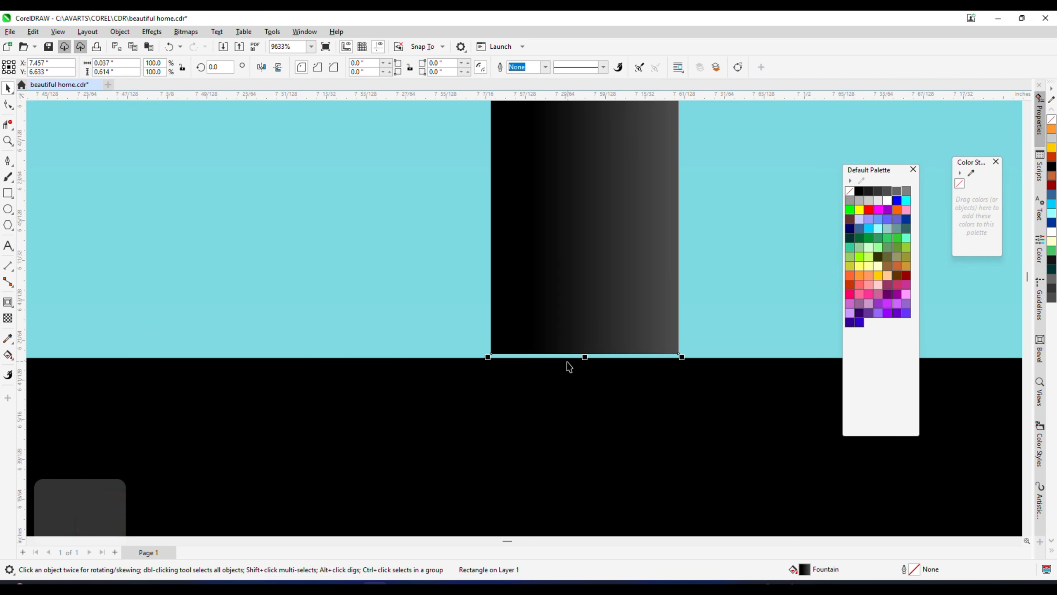
Round all four corners of the post to a radius of 0.018 inches.
left_click(12, 110)
scroll(566, 375, "down", 8)
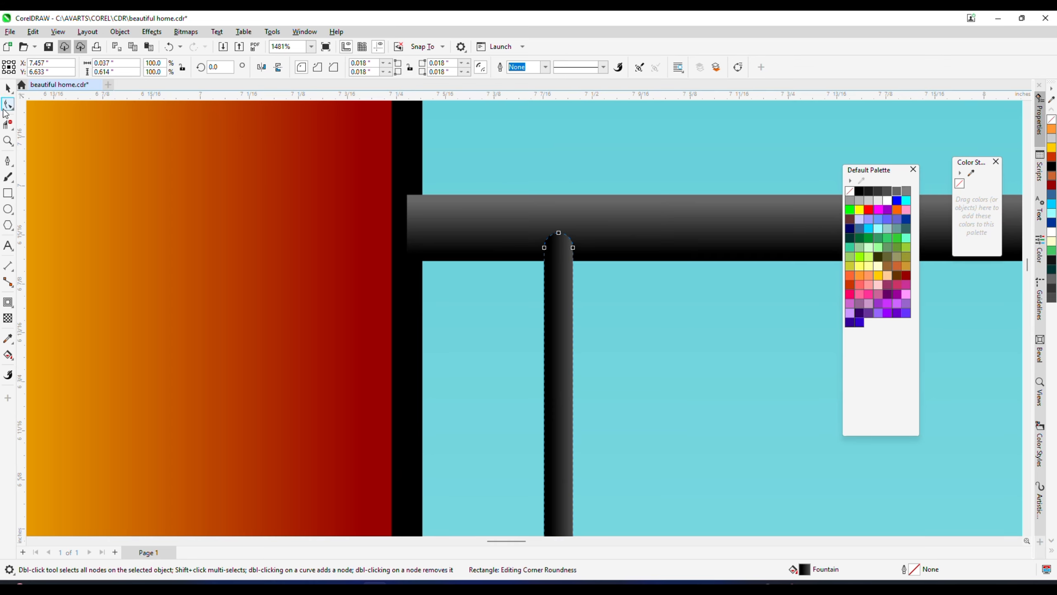
left_click(11, 91)
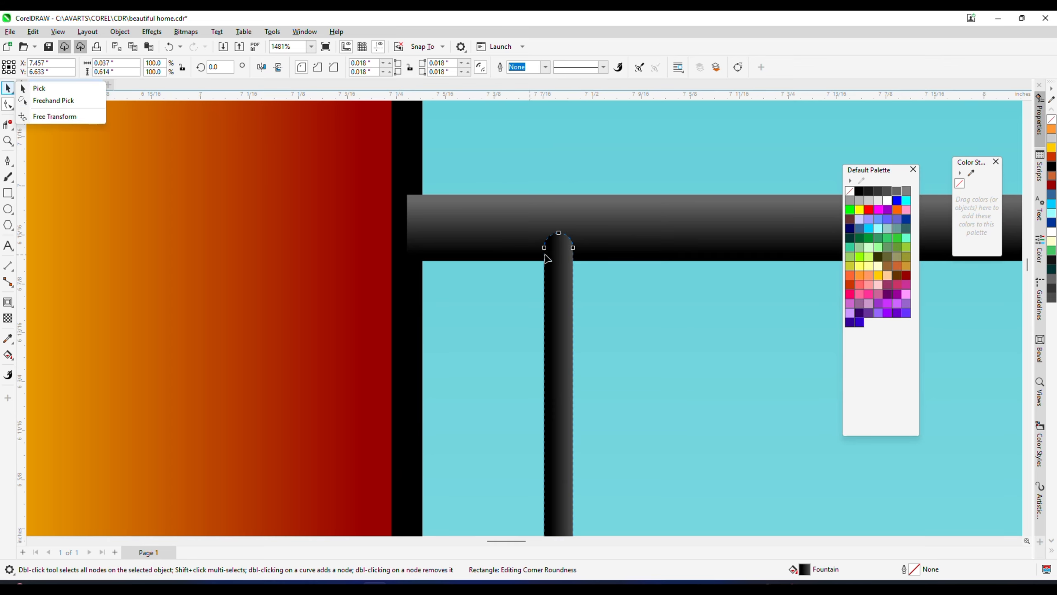
scroll(555, 250, "up", 2)
left_click(10, 89)
Shorten the post to about 0.58 inches so it spans from the rail's underside to the roof's top edge.
scroll(560, 249, "up", 2)
left_click_drag(561, 220, 561, 290)
scroll(612, 217, "down", 6)
scroll(605, 420, "up", 10)
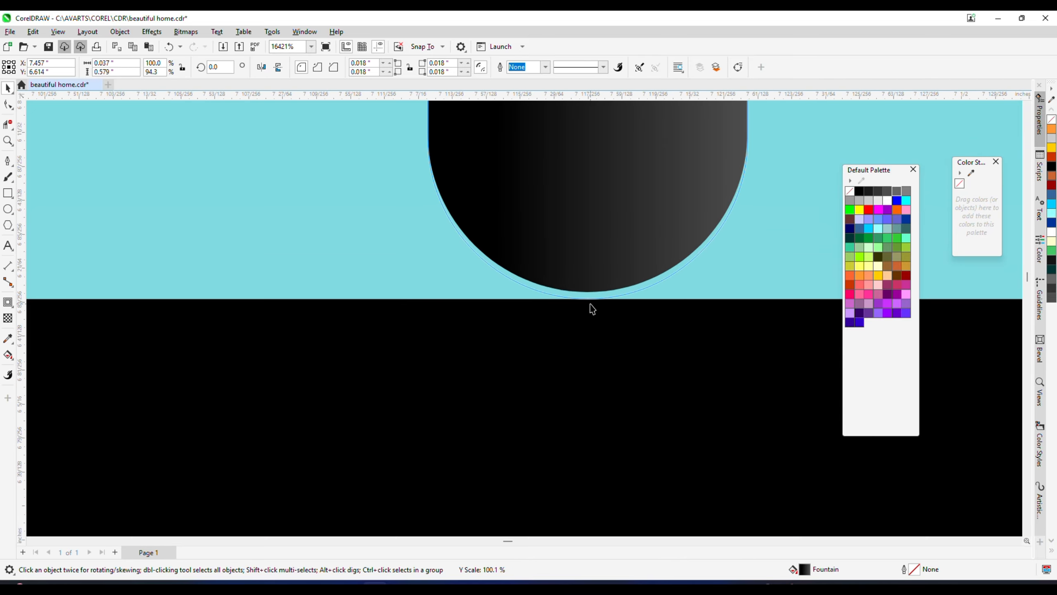
scroll(591, 309, "down", 11)
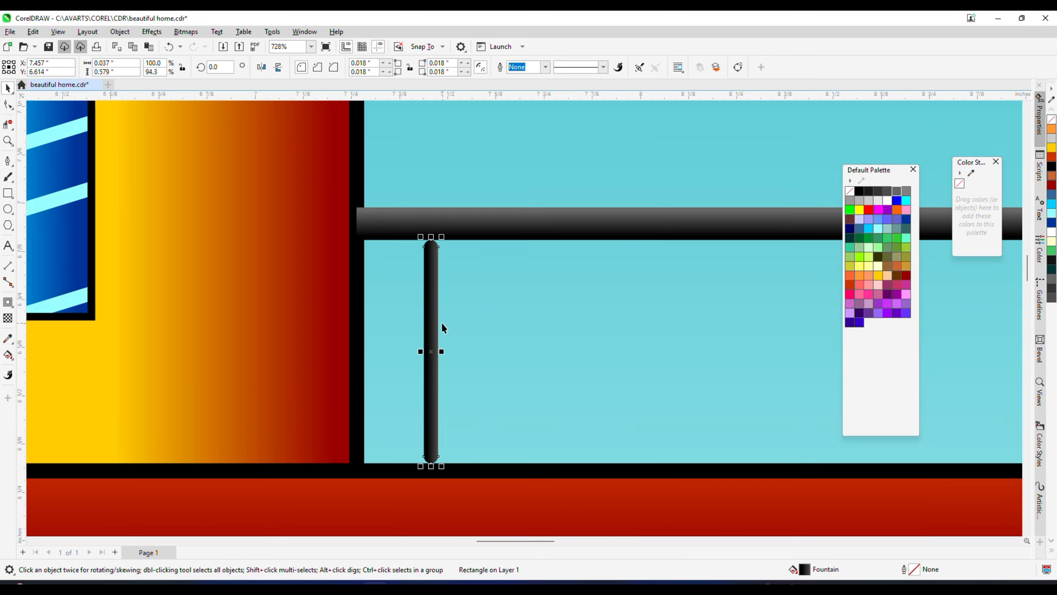
Copy the post a short distance to the right and repeat the copy at equal spacing until 22 posts fill the rail's length.
left_click_drag(437, 330, 492, 333)
right_click(493, 333)
scroll(407, 329, "down", 3)
key("ctrl+d")
key("ctrl+d")
key("ctrl+d")
key("ctrl+d")
key("ctrl+d")
scroll(437, 275, "down", 3)
key("ctrl+d")
key("ctrl+d")
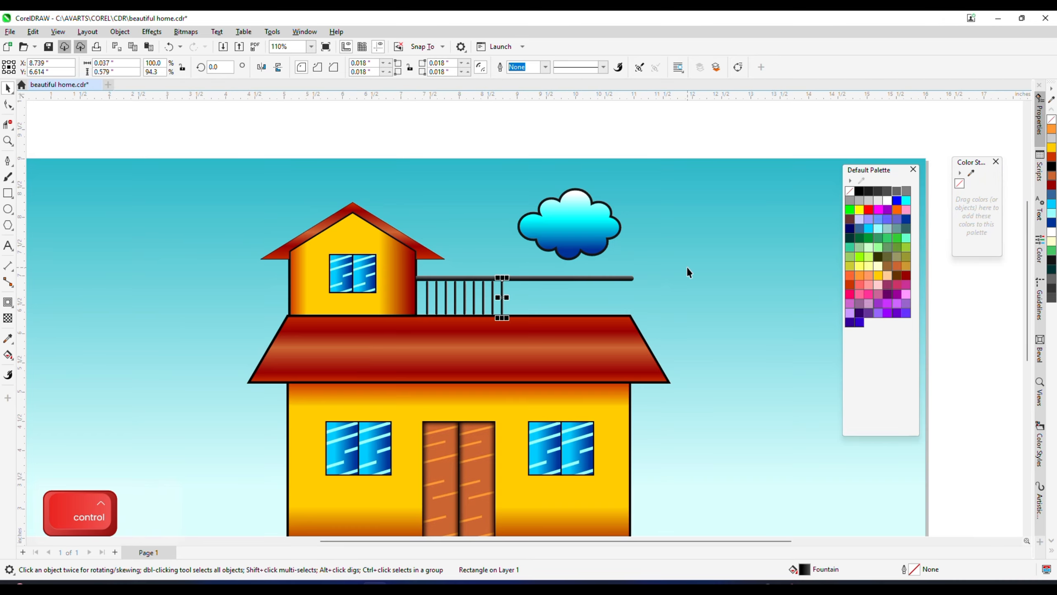
key("ctrl+d")
key("ctrl+d")
key("ctrl+d")
key("ctrl+d")
key("ctrl+d")
key("ctrl+d")
key("ctrl+d")
key("ctrl+d")
key("ctrl+d")
key("ctrl+d")
key("ctrl+d")
key("ctrl+d")
key("ctrl+d")
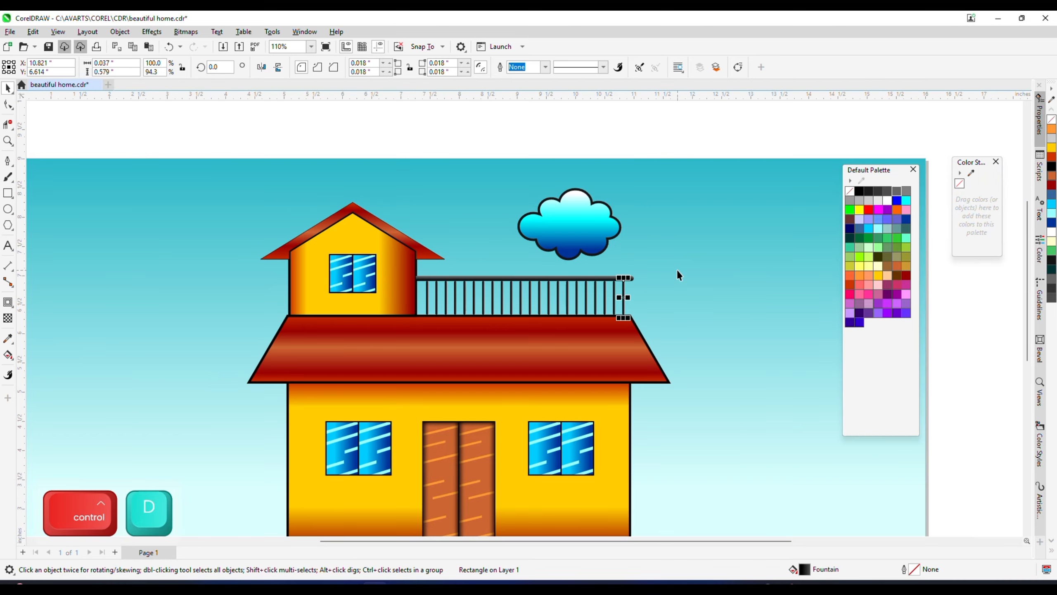
Move the last post slightly right, close to the rounded end of the rail.
scroll(678, 269, "up", 5)
scroll(673, 322, "down", 2)
scroll(618, 239, "up", 2)
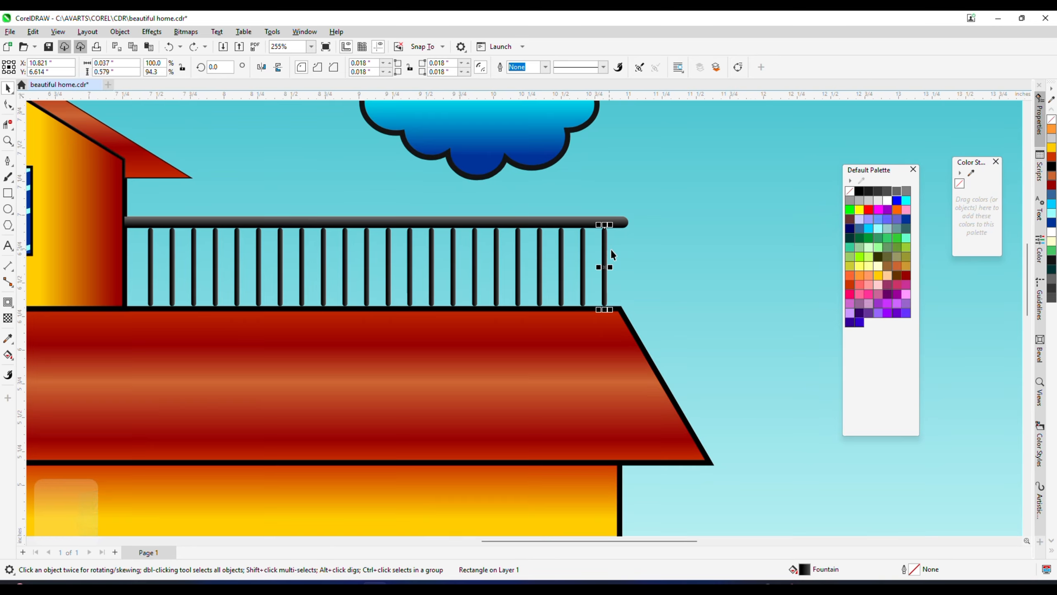
scroll(608, 249, "up", 5)
left_click_drag(602, 338, 645, 336)
scroll(623, 318, "down", 9)
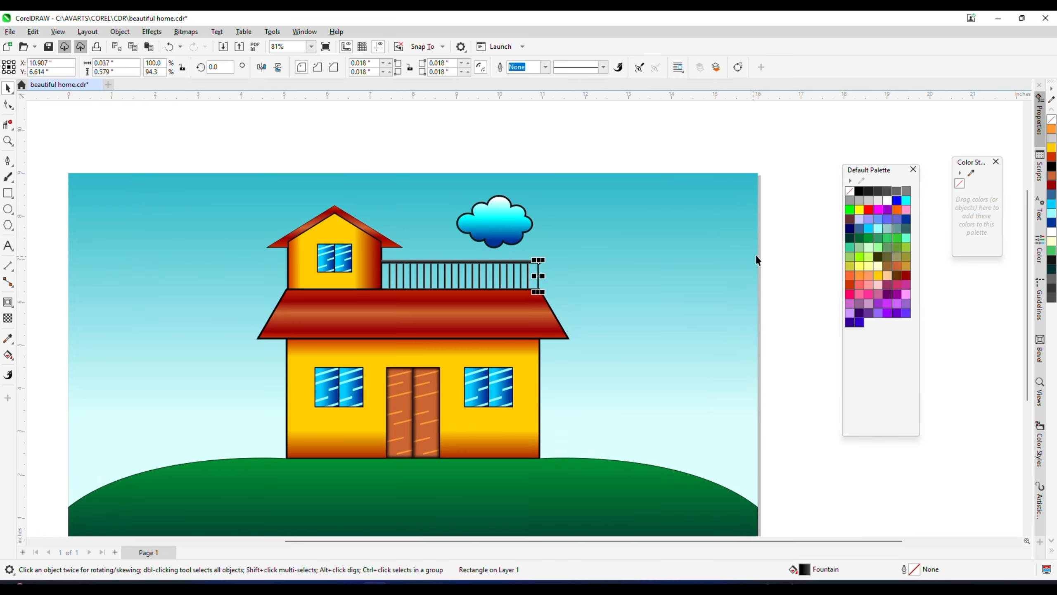
Distribute all the railing posts evenly by their horizontal centres and save the drawing.
left_click_drag(800, 245, 384, 302)
key("ctrl+s")
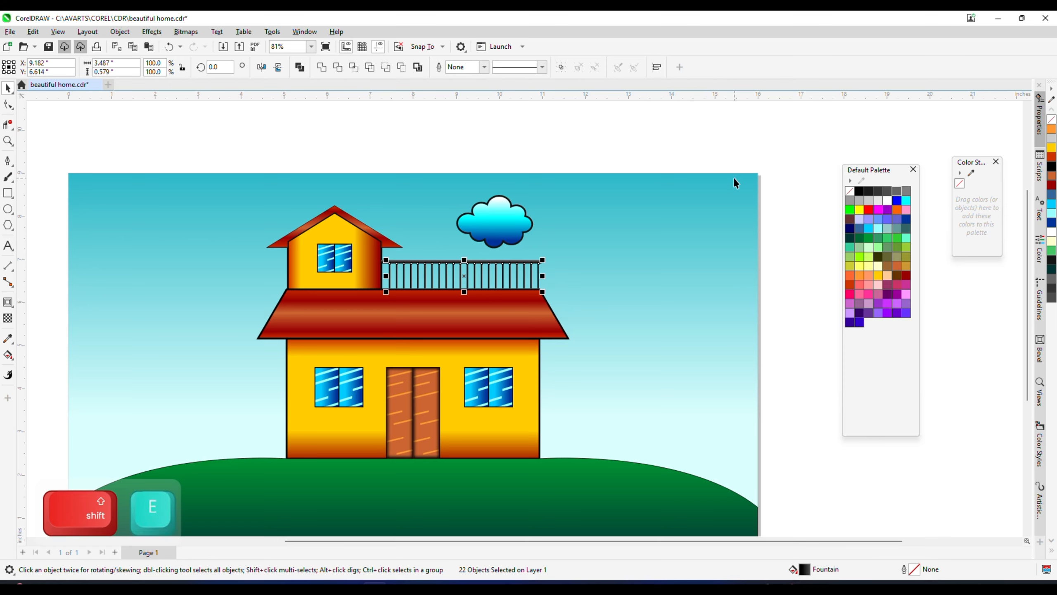
left_click(701, 145)
key("F4")
scroll(598, 189, "up", 1)
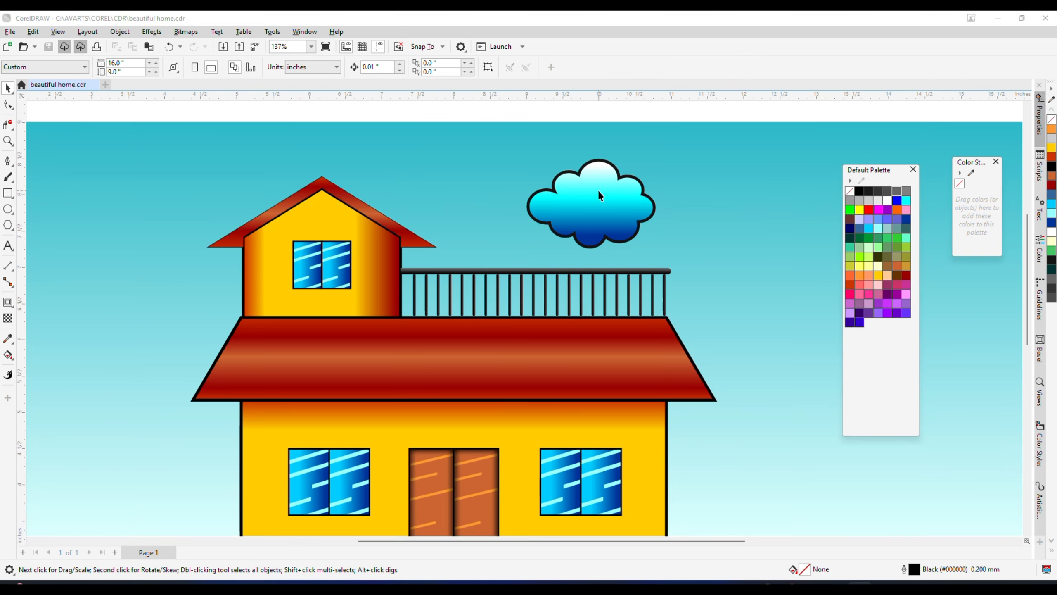
Shrink the grouped cloud above the railing to about 1.57 inches wide and 1.08 inches high.
left_click_drag(598, 181, 606, 208)
scroll(604, 200, "down", 1)
key("ctrl+z")
scroll(625, 177, "up", 1)
scroll(626, 182, "up", 1)
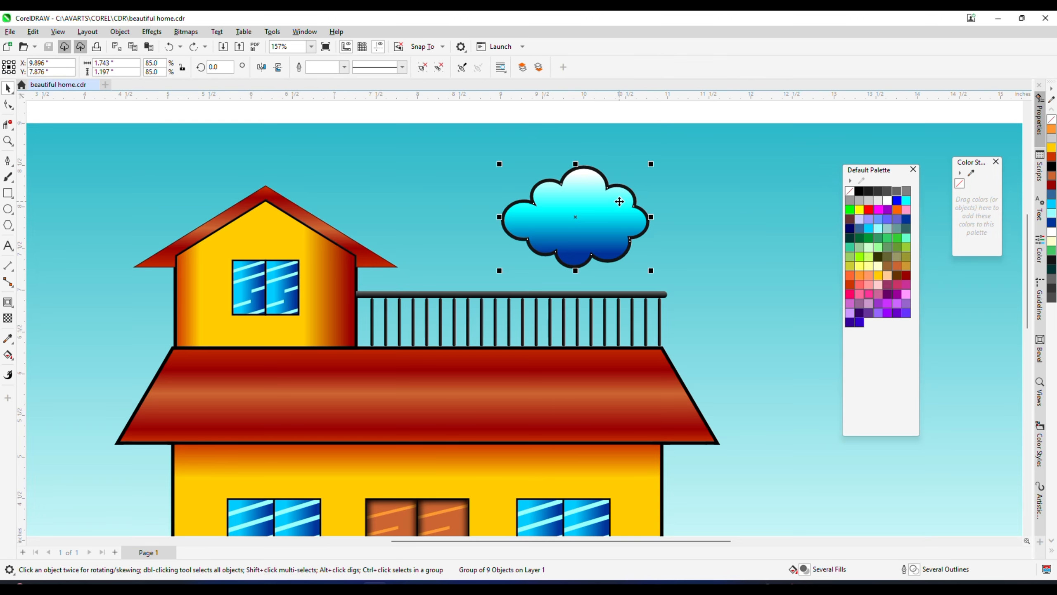
left_click_drag(655, 163, 647, 168)
Copy the cloud to its right, shrink the copy to about 0.59 inches wide and set its outline to 0.25 mm.
left_click_drag(584, 206, 709, 229)
right_click(710, 229)
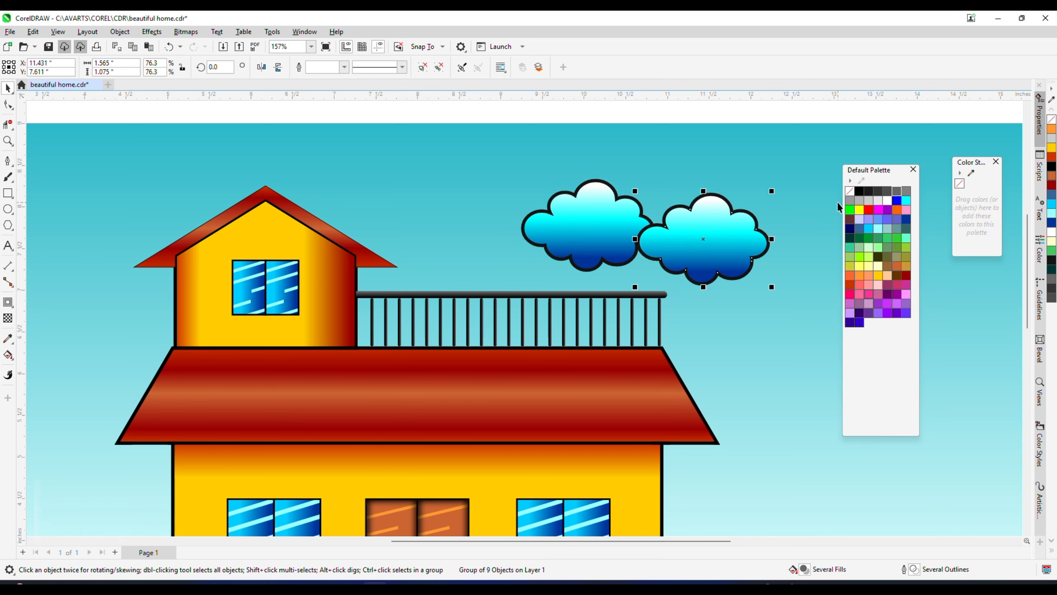
left_click_drag(772, 191, 682, 249)
scroll(682, 250, "up", 1)
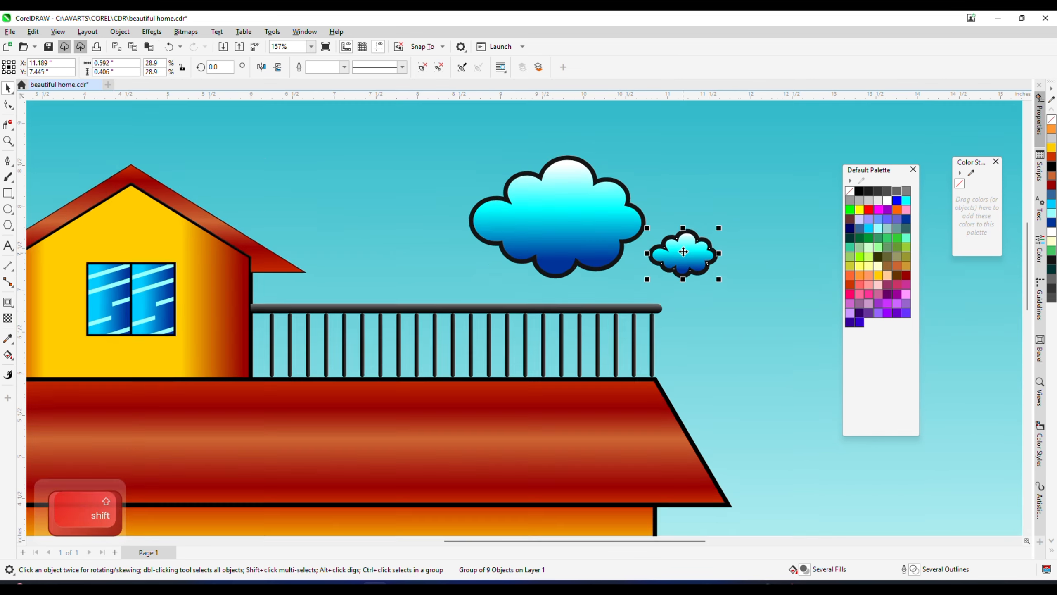
left_click(345, 66)
left_click(328, 111)
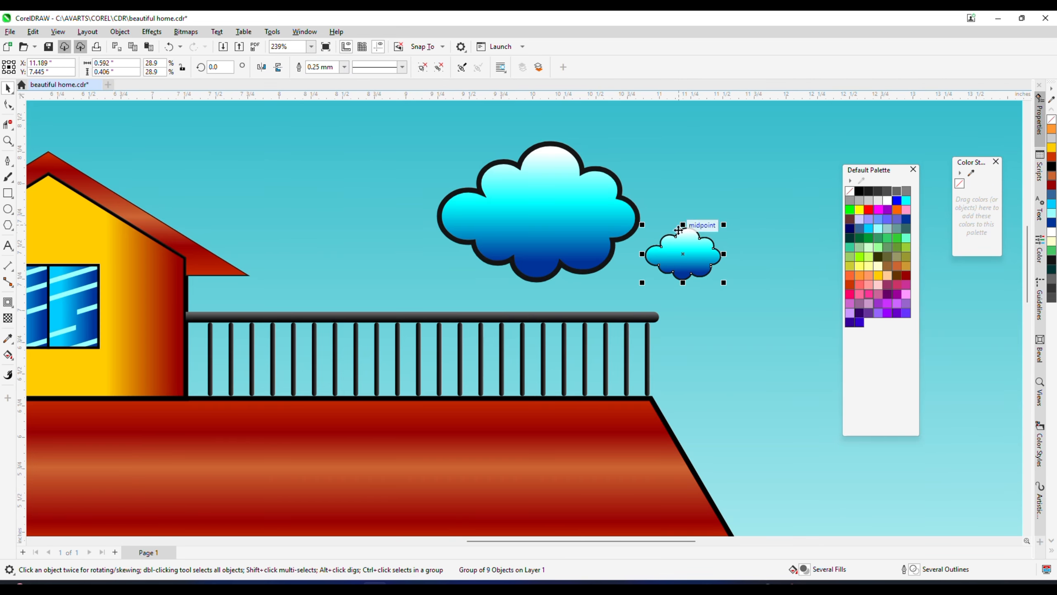
Place a copy of the small cloud at the lower left of the large cloud and save the drawing.
left_click_drag(433, 225, 418, 259)
key("F4")
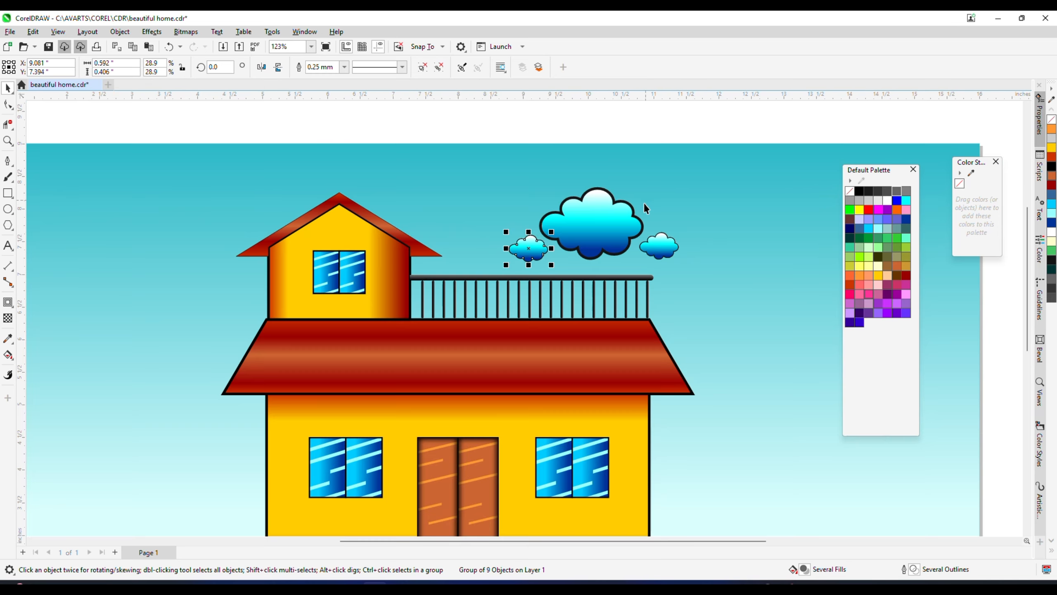
key("Escape")
key("ctrl+s")
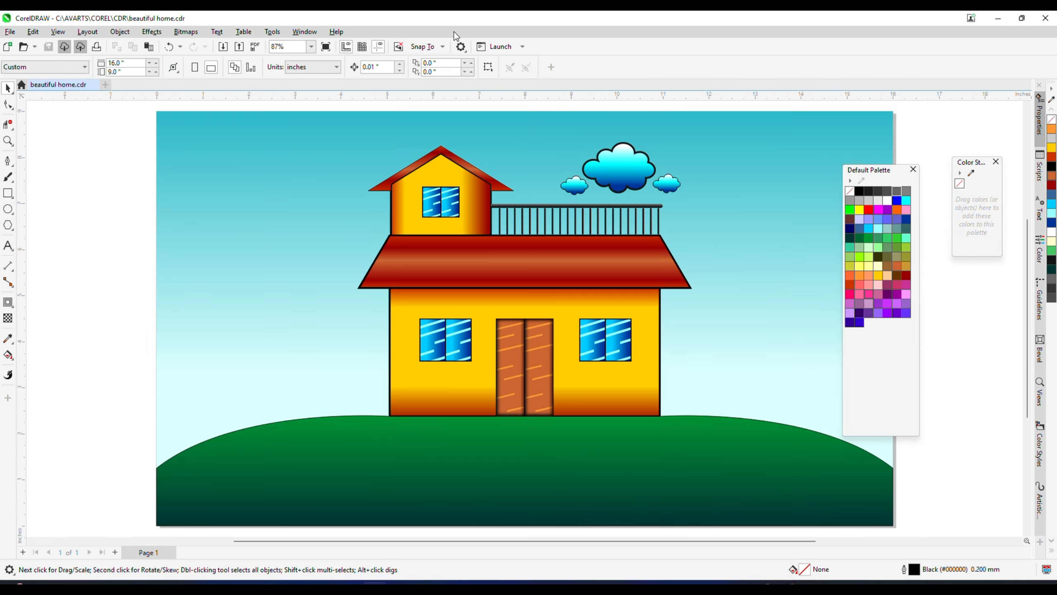
Move the right-hand small cloud inward so it overlaps the lower right edge of the large cloud.
scroll(633, 168, "up", 5)
left_click_drag(692, 200, 679, 207)
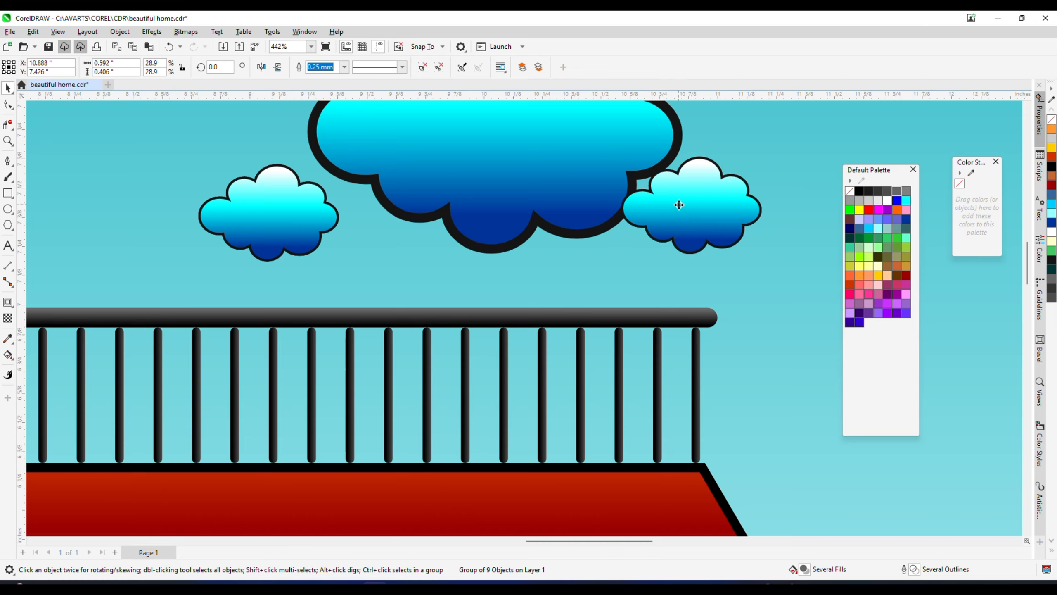
scroll(649, 196, "down", 3)
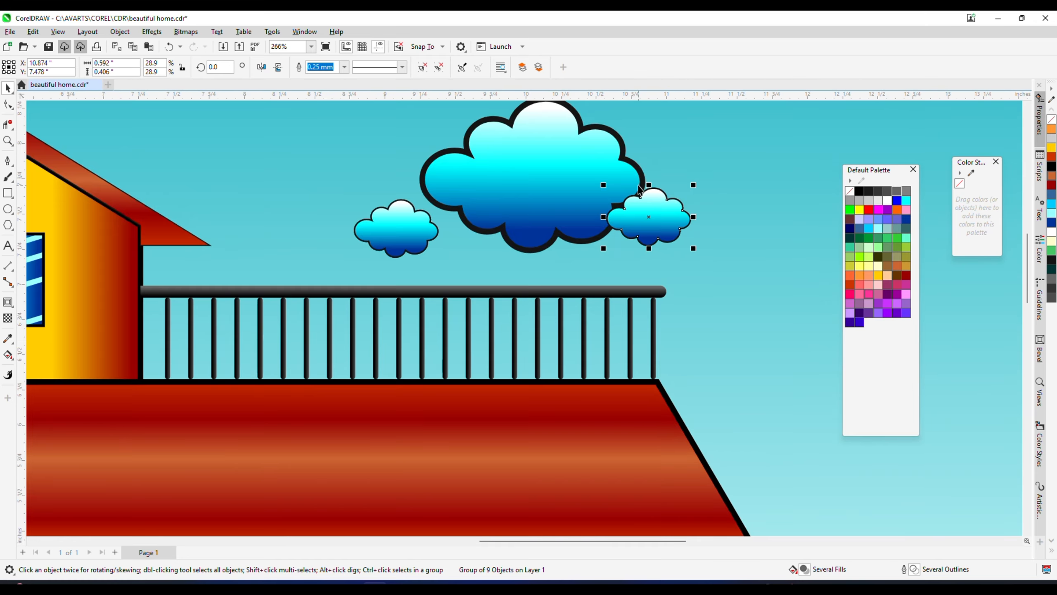
scroll(639, 190, "down", 2)
scroll(625, 112, "down", 3)
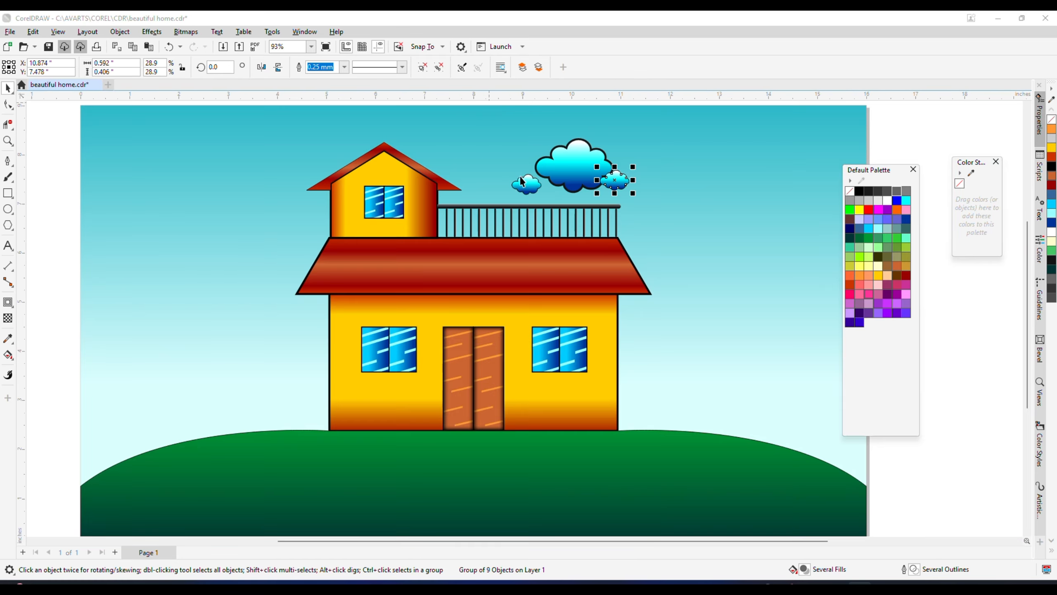
Apply the Add Noise effect to the gradient sky rectangle behind the house.
left_click(333, 173)
scroll(331, 175, "up", 1)
left_click(189, 33)
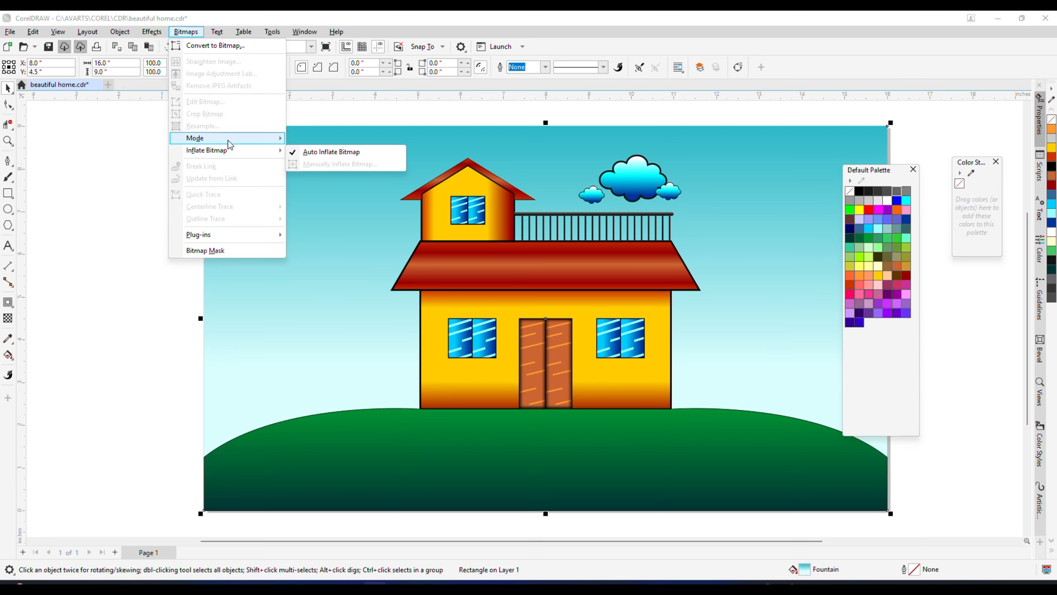
mouse_move(151, 31)
left_click(266, 209)
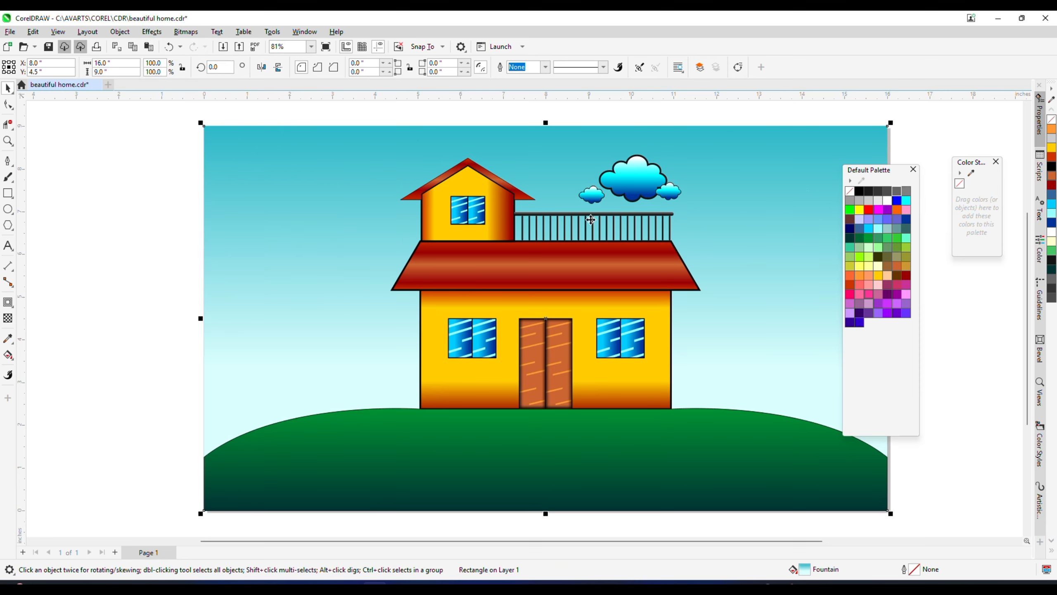
Apply the Add Noise effect to the green hill.
left_click(274, 424)
left_click(151, 32)
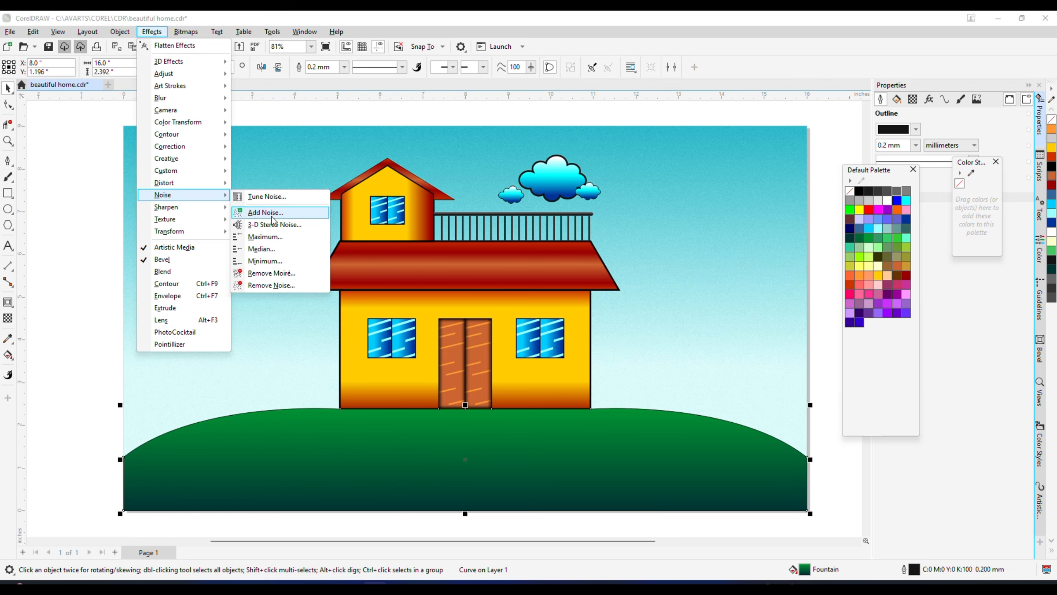
left_click(266, 210)
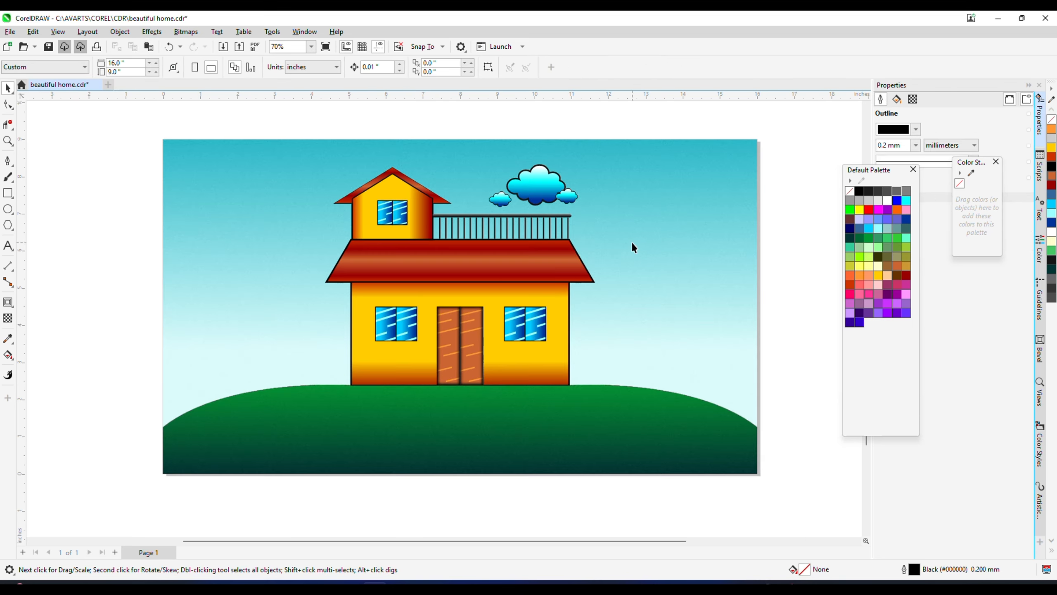
scroll(609, 189, "up", 1)
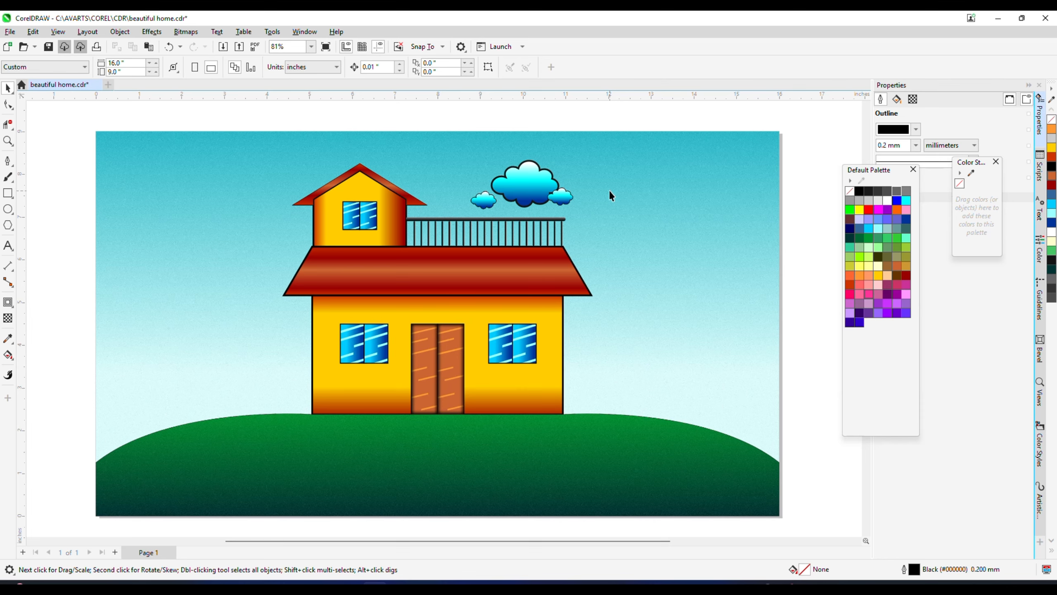
scroll(609, 190, "down", 1)
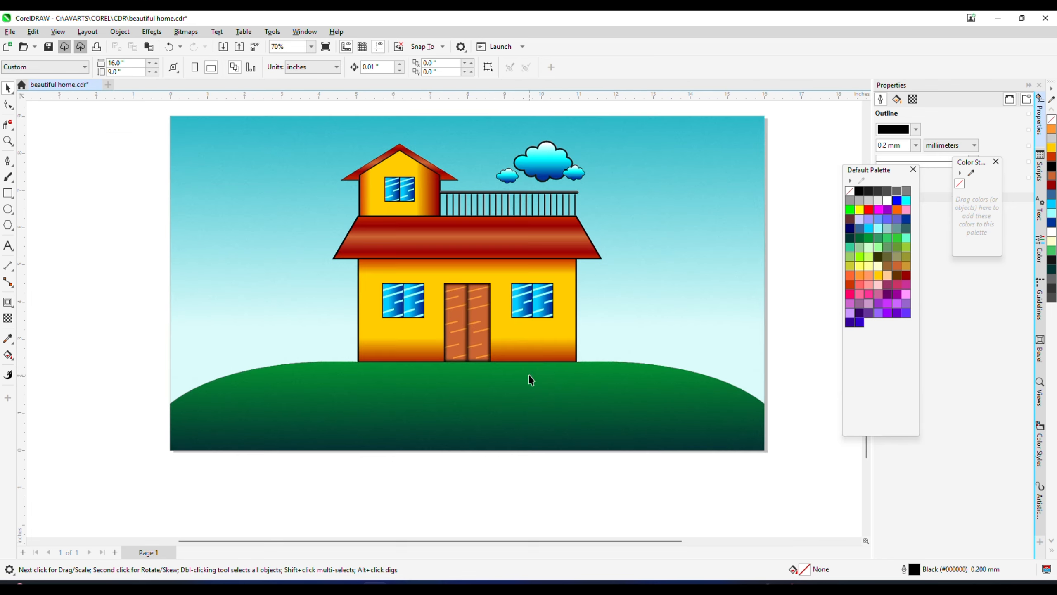
Draw a path rectangle about 1.22 by 2.38 inches, running from below the door to the hill's bottom edge.
left_click(8, 193)
scroll(459, 394, "up", 2)
mouse_move(440, 341)
left_mouse_down()
mouse_move(483, 432)
mouse_move(479, 457)
mouse_move(518, 347)
left_mouse_up()
left_click(7, 88)
scroll(479, 346, "up", 3)
scroll(601, 296, "down", 3)
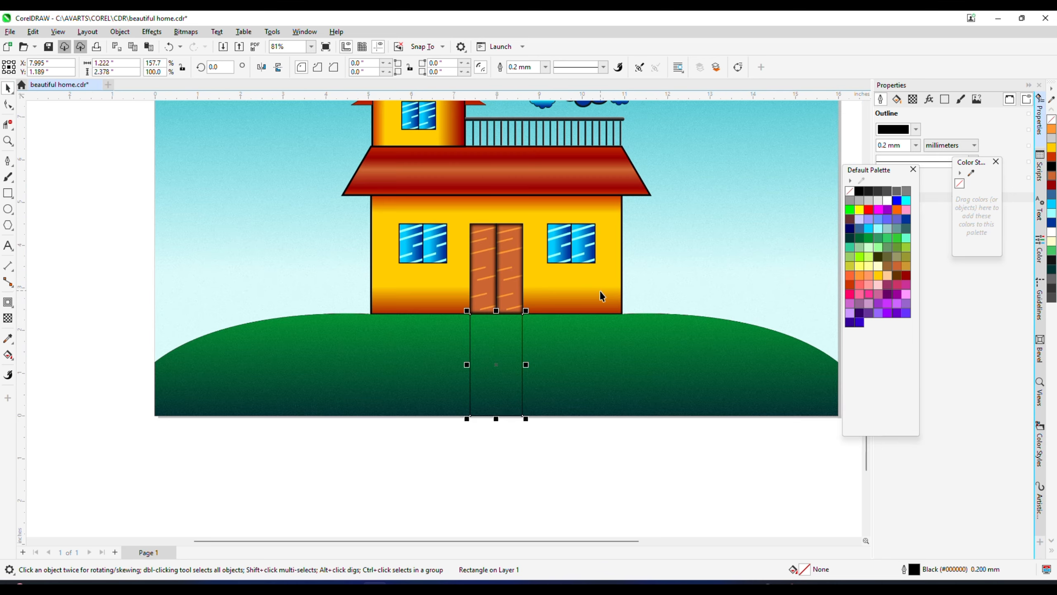
Fill the path with a horizontal linear gradient, dark red at both ends and orange-brown in the middle.
left_click(878, 257)
scroll(534, 306, "down", 2)
scroll(534, 306, "up", 4)
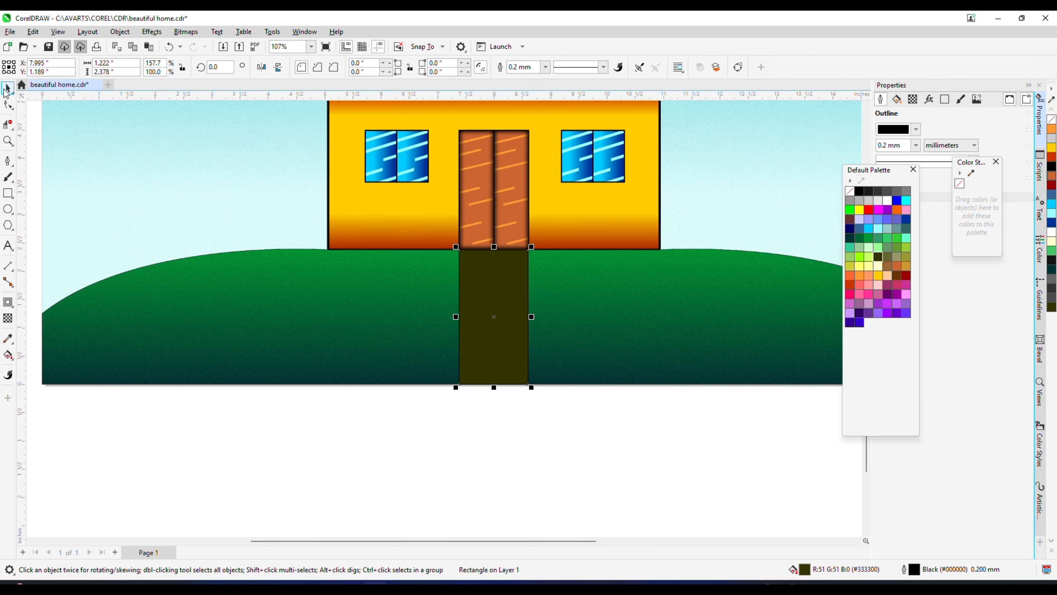
left_click(8, 354)
scroll(497, 307, "up", 6)
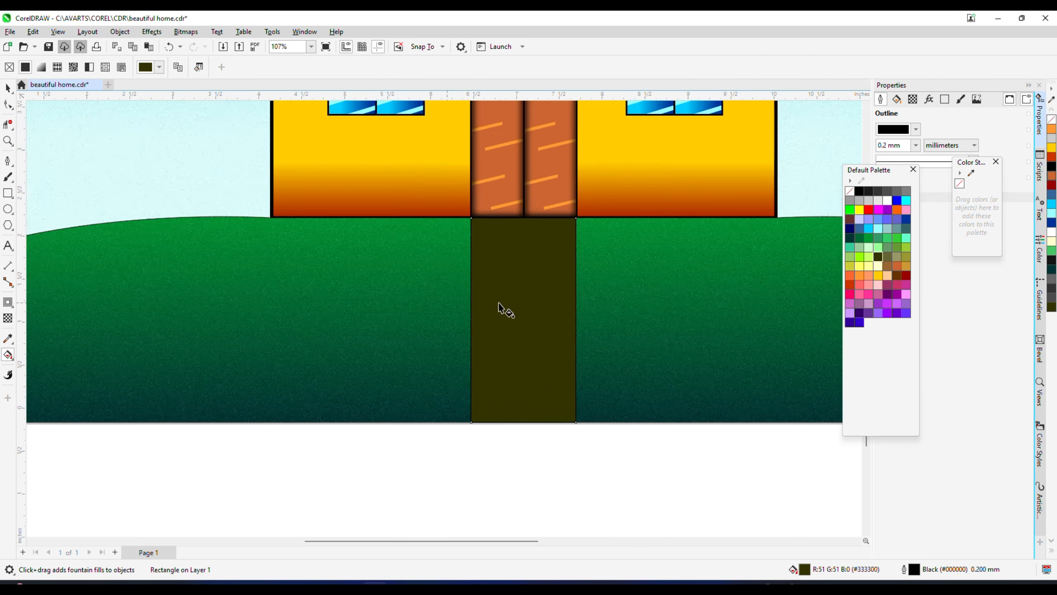
left_click_drag(469, 300, 626, 300)
left_click(906, 275)
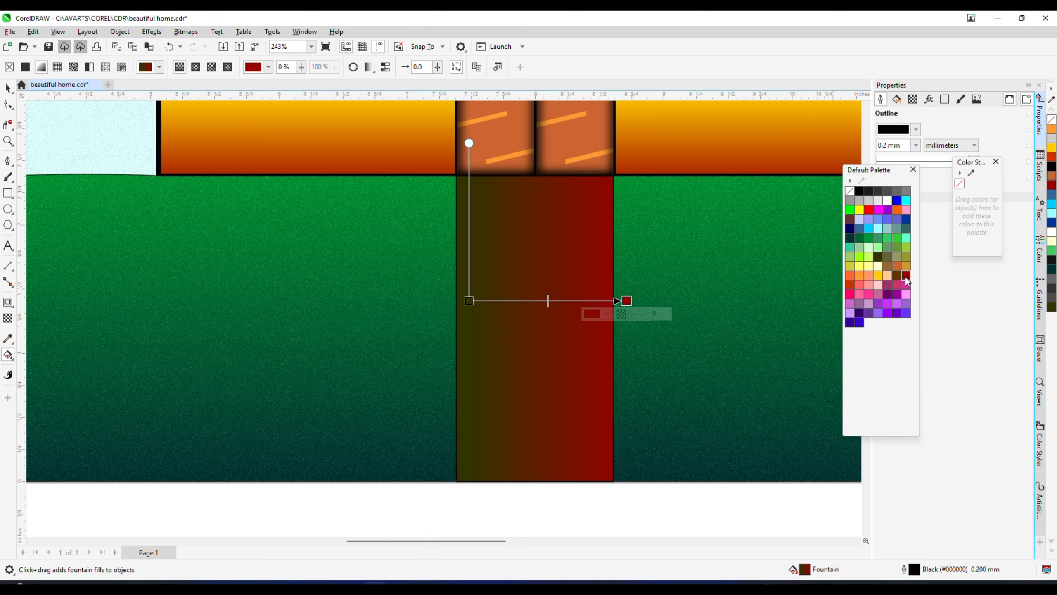
left_click_drag(906, 275, 469, 306)
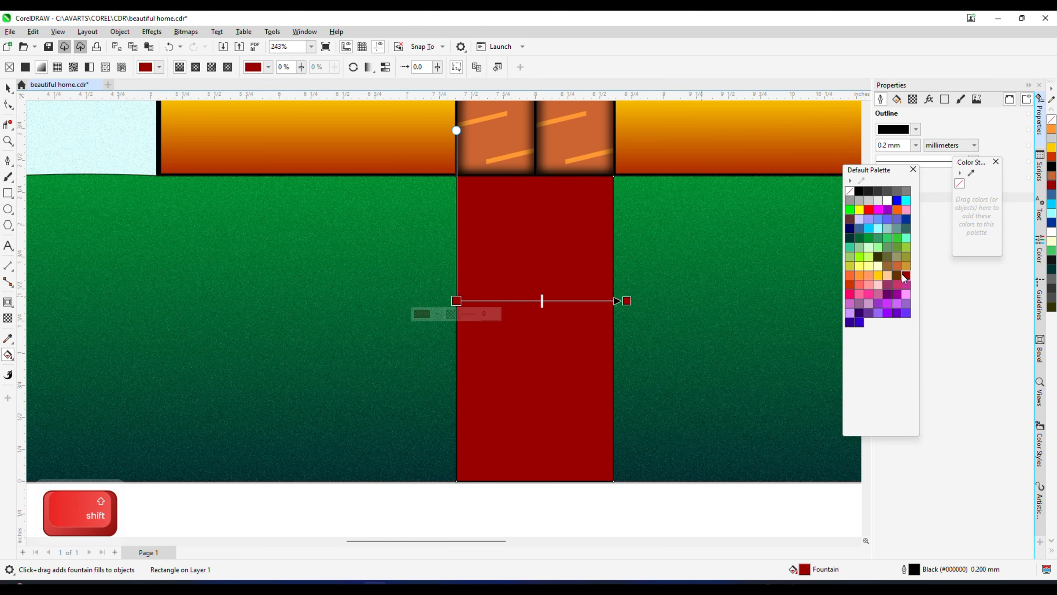
left_click_drag(897, 265, 536, 307)
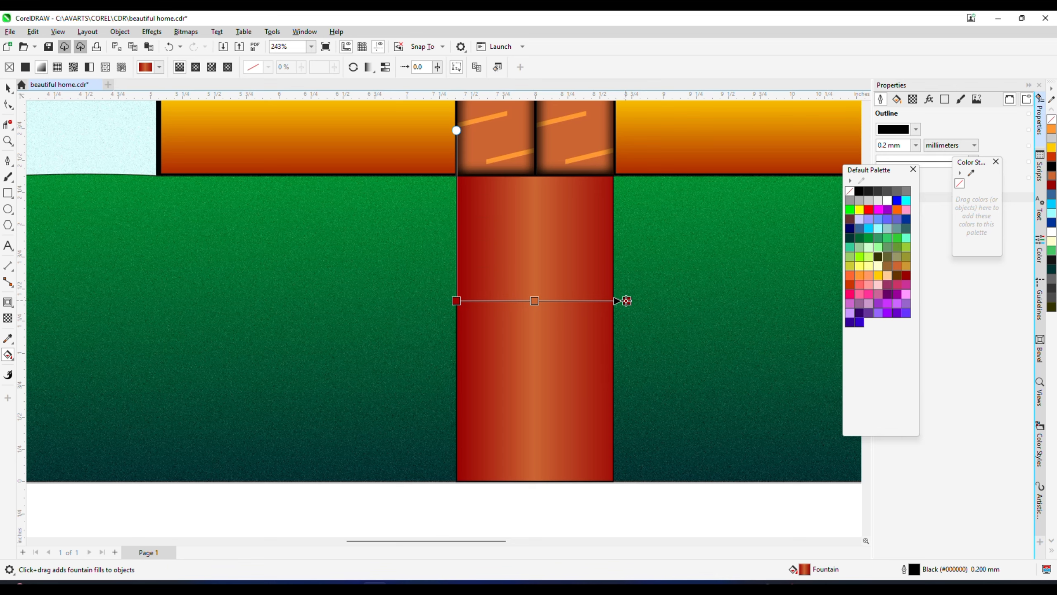
Change both end colours of the path's gradient to black.
left_click(626, 301)
left_click(860, 192)
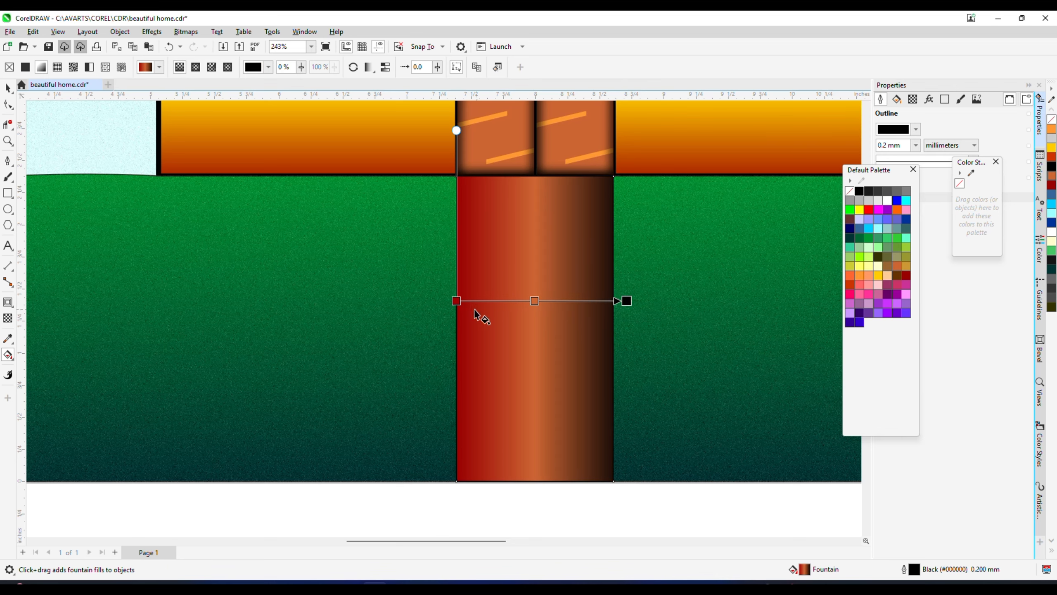
left_click(456, 300)
left_click(859, 191)
left_click(7, 88)
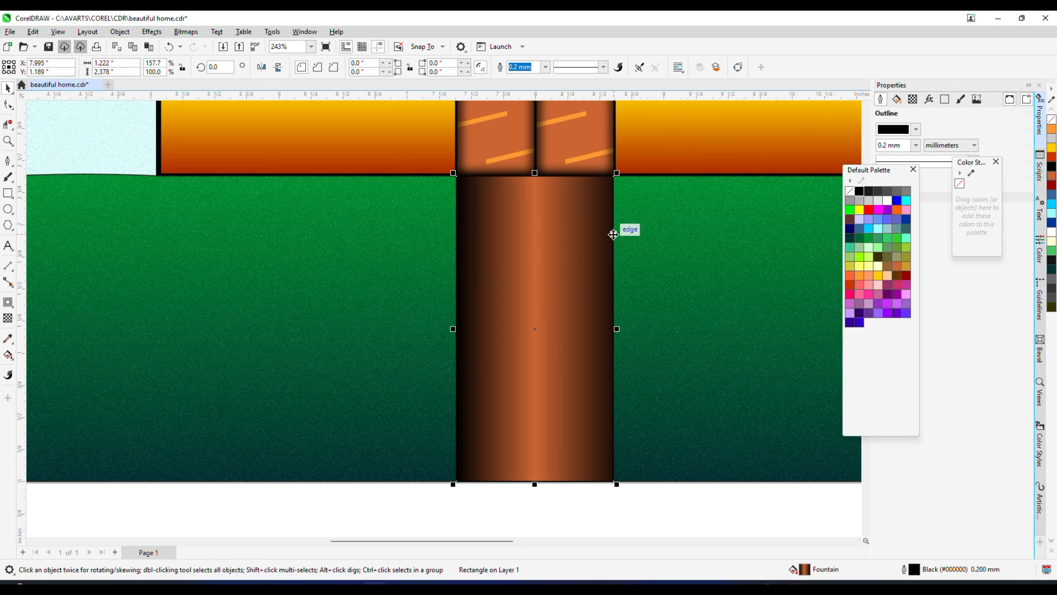
scroll(614, 284, "down", 4)
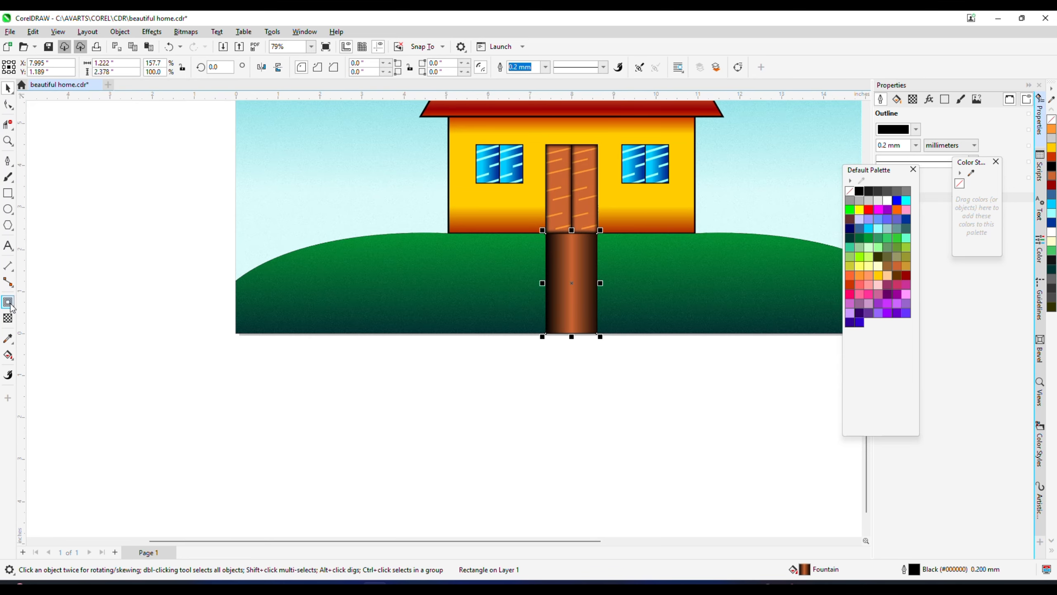
Reshape the path with an envelope, widening its bottom edge symmetrically to about 3.45 inches to form a trapezoid.
left_click(11, 307)
left_click(40, 349)
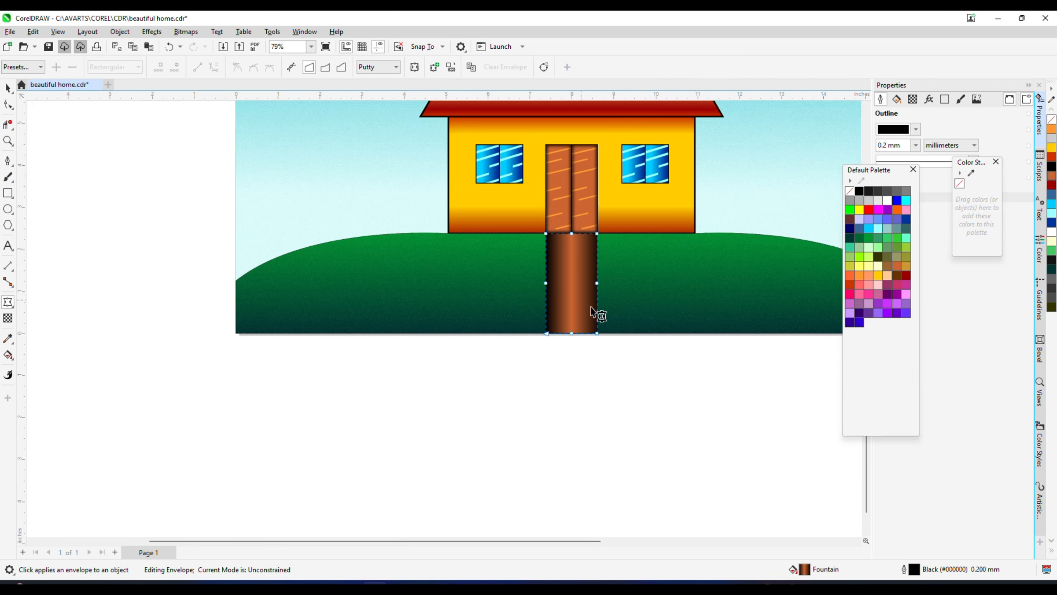
left_click_drag(615, 337, 644, 334)
scroll(540, 332, "down", 2)
left_click(7, 88)
left_click(283, 254)
scroll(554, 327, "up", 1)
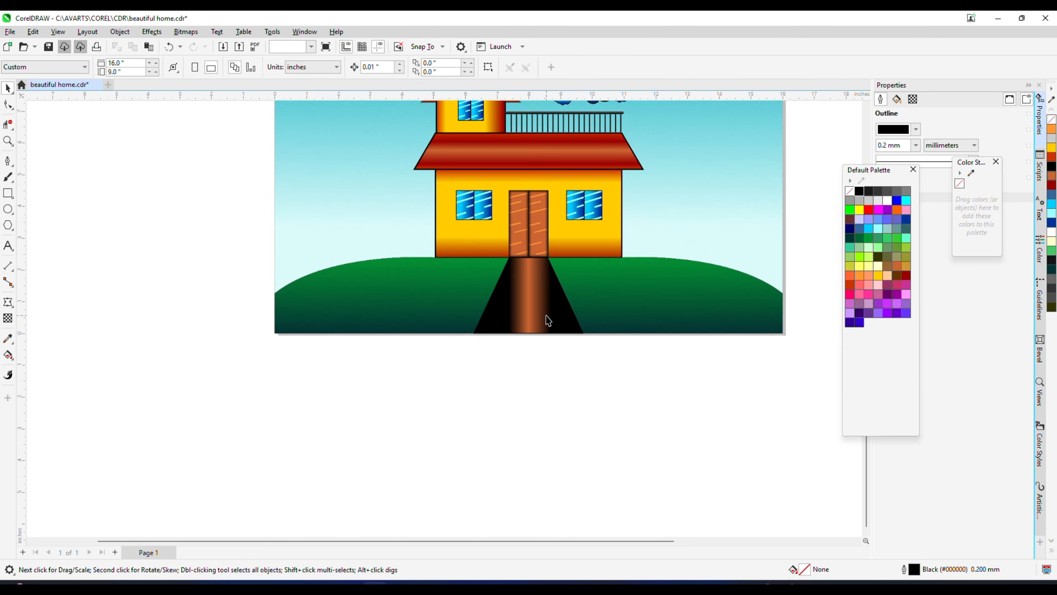
Fill the trapezoidal path with solid brown and bring the whole page into view.
left_click(547, 321)
scroll(547, 316, "up", 1)
left_click(906, 274)
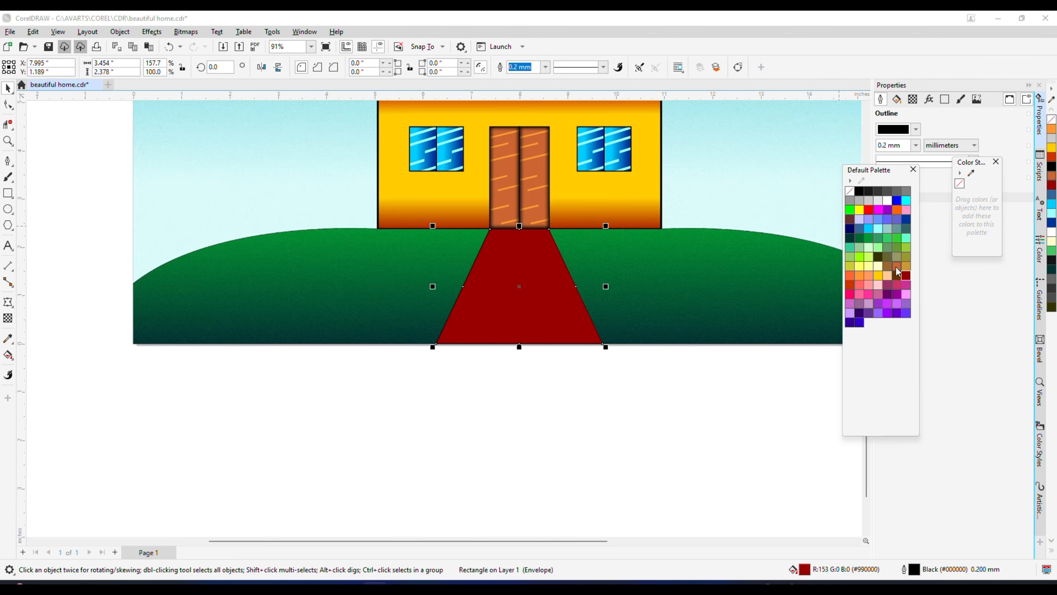
left_click(887, 266)
left_click(721, 374)
key("shift+F4")
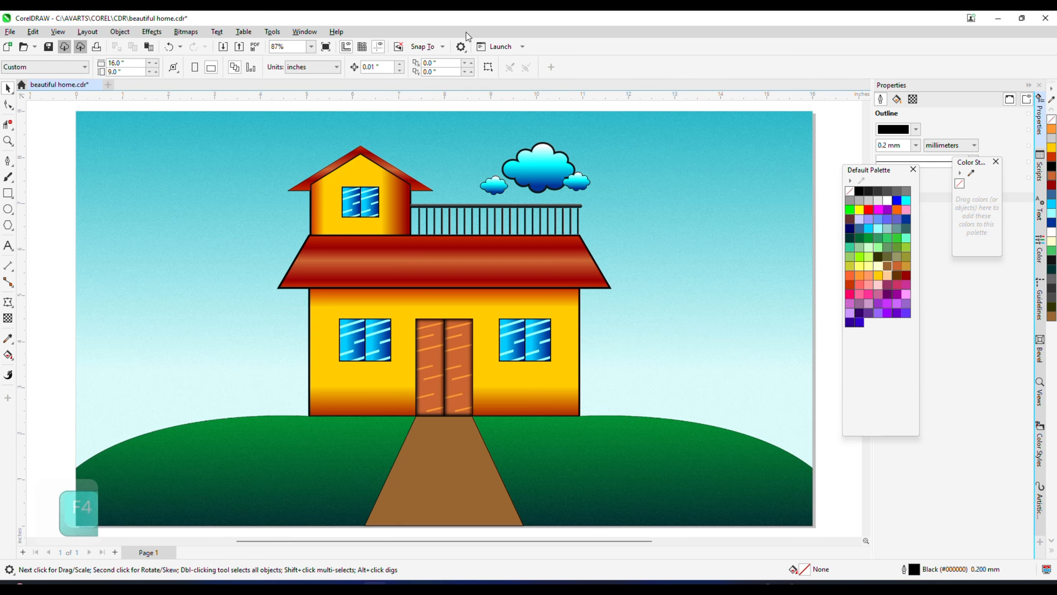
Draw a strip about 6.58 by 0.24 inches along the main roof's top edge, filled with #CC6633 and without an outline.
left_click(12, 194)
scroll(401, 217, "up", 2)
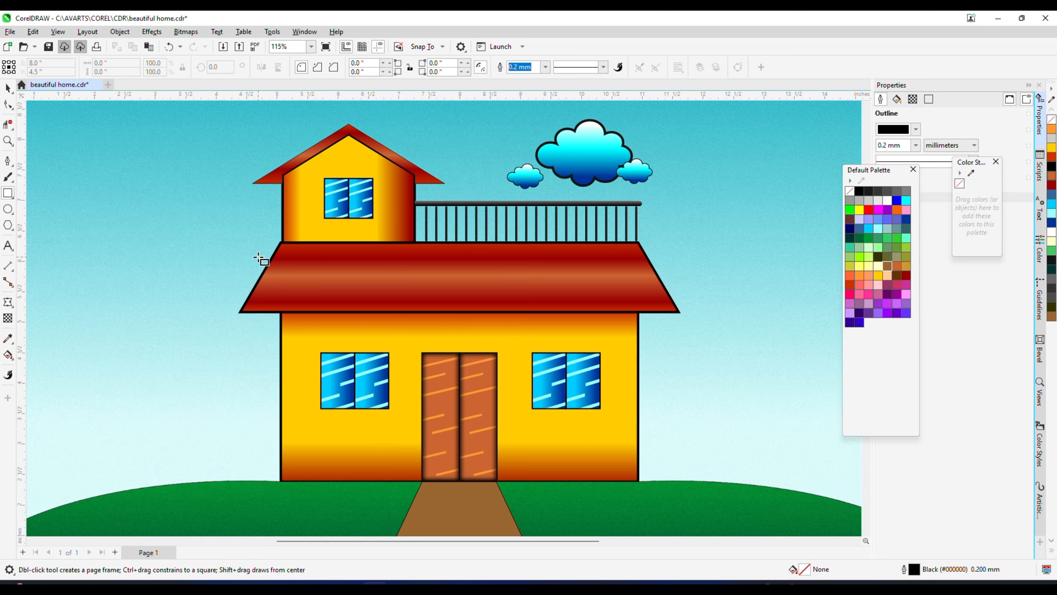
left_click_drag(254, 258, 654, 244)
key("space")
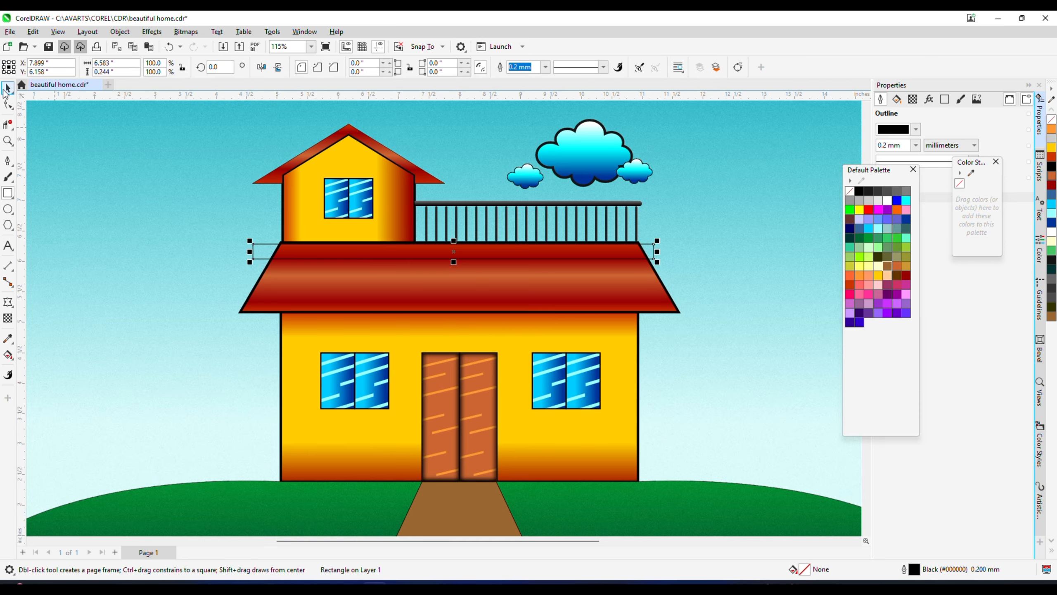
left_click(897, 265)
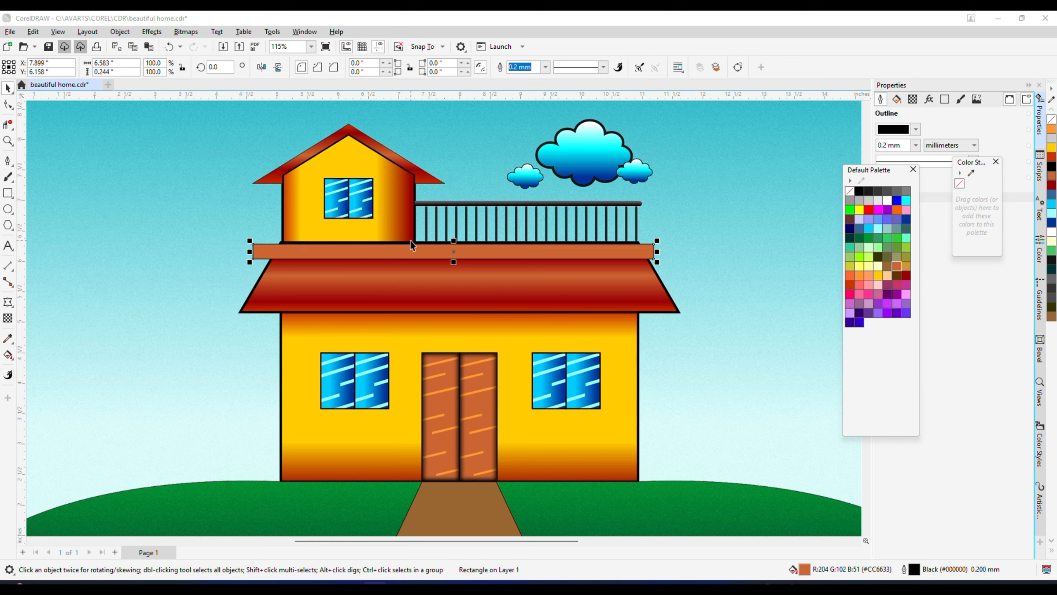
scroll(411, 245, "up", 6)
right_click(851, 192)
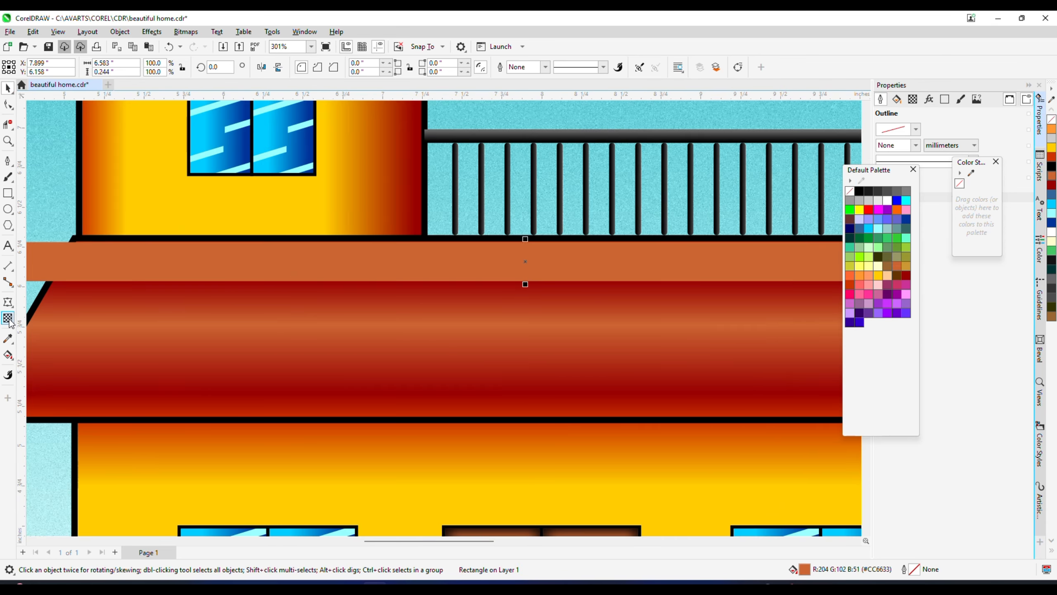
Apply a vertical fountain transparency to the strip, opaque at its lower edge and fading out upwards.
left_click(8, 318)
scroll(537, 282, "up", 2)
left_click_drag(540, 287, 540, 204)
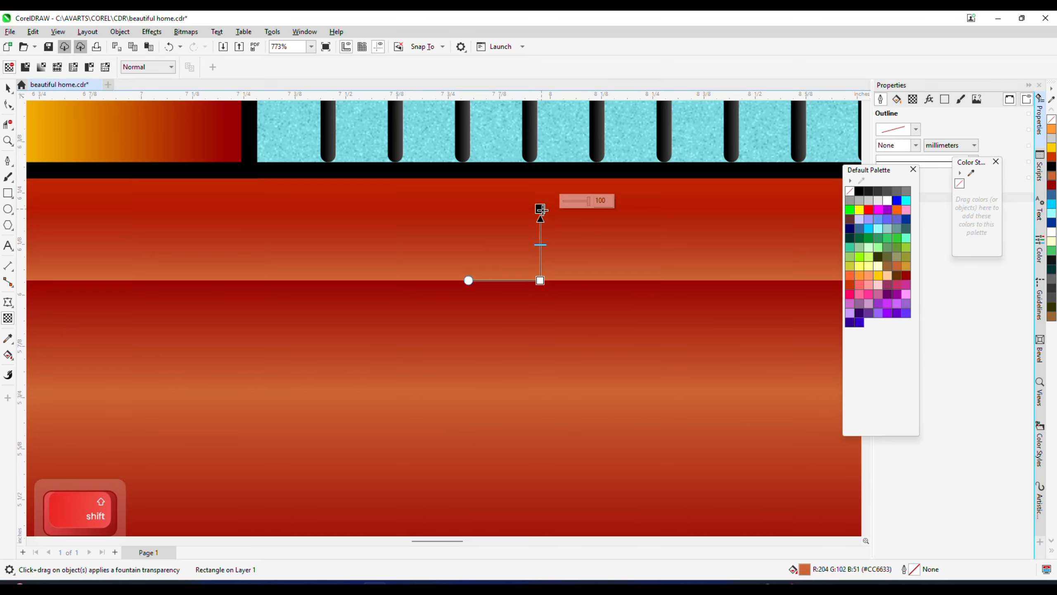
scroll(548, 287, "up", 2)
Widen the transparent strip about its centre to about 8.54 inches so it extends past both sides of the roof.
key("space")
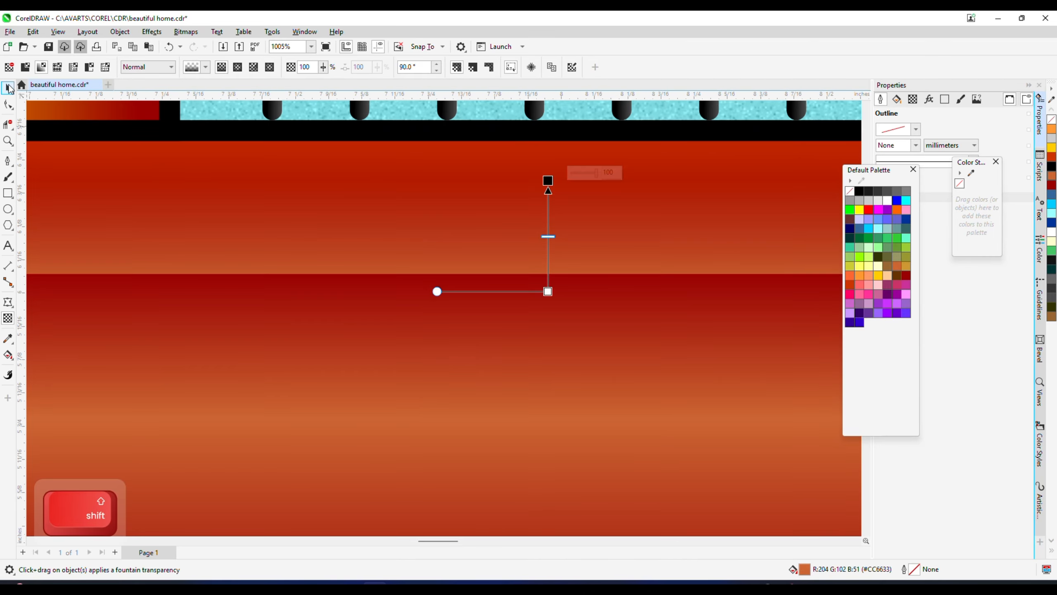
scroll(548, 290, "down", 10)
left_click_drag(685, 241, 734, 238)
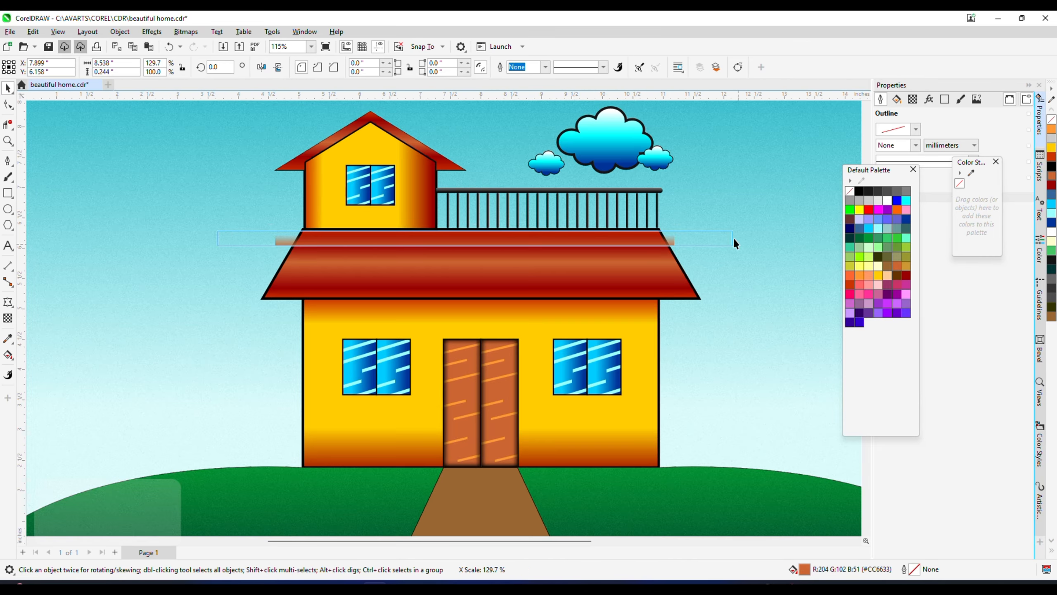
PowerClip the fading strip inside the main roof shape.
scroll(606, 248, "up", 2)
right_click(605, 242)
left_click(670, 371)
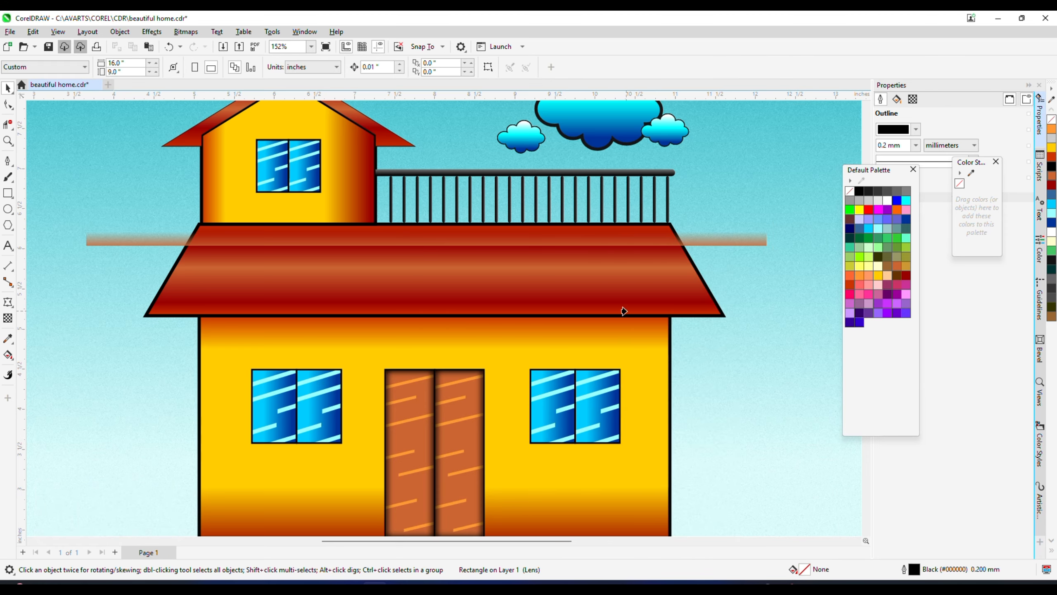
left_click(625, 302)
scroll(625, 266, "down", 4)
left_click(256, 268)
scroll(603, 263, "up", 3)
left_click(602, 270)
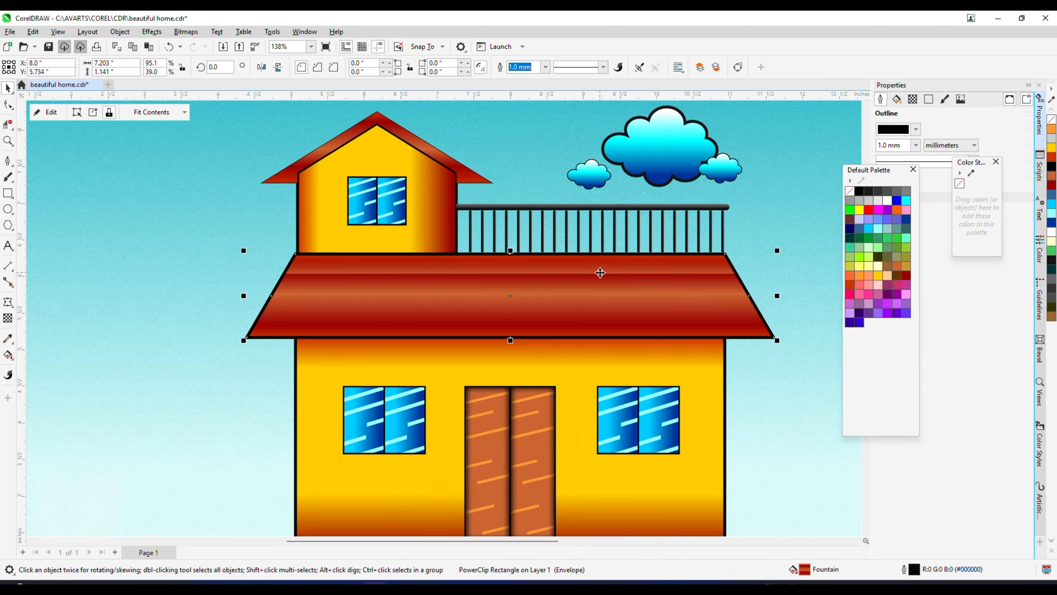
Recolour the strip clipped inside the main roof to white (#FFFFFF) and finish editing the contents.
left_click(599, 271, "ctrl")
scroll(599, 271, "up", 3)
left_click(395, 266)
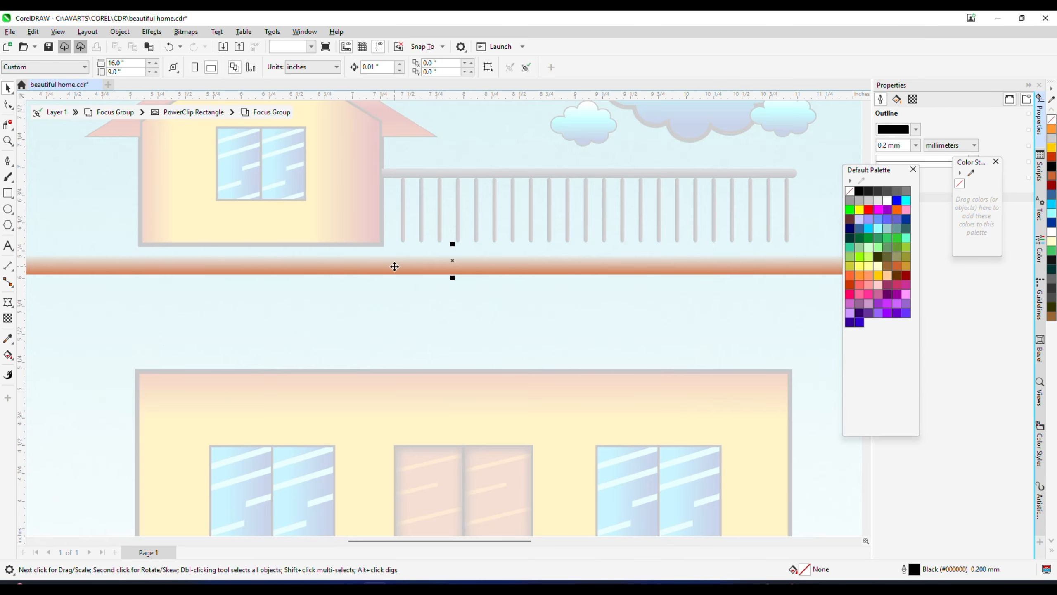
scroll(517, 261, "down", 4)
left_click(7, 353)
scroll(506, 275, "up", 5)
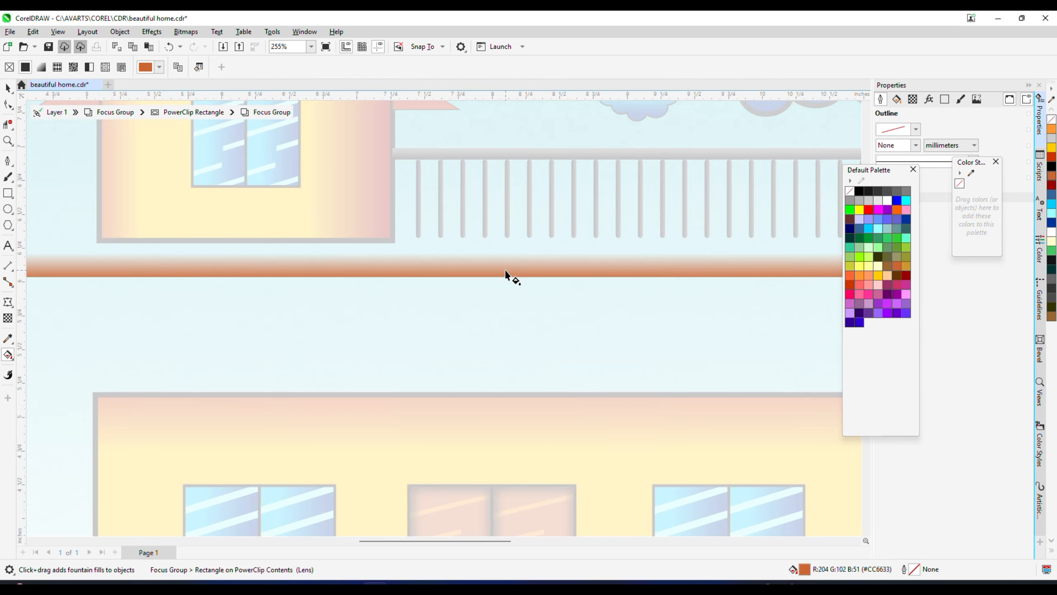
left_click(8, 86)
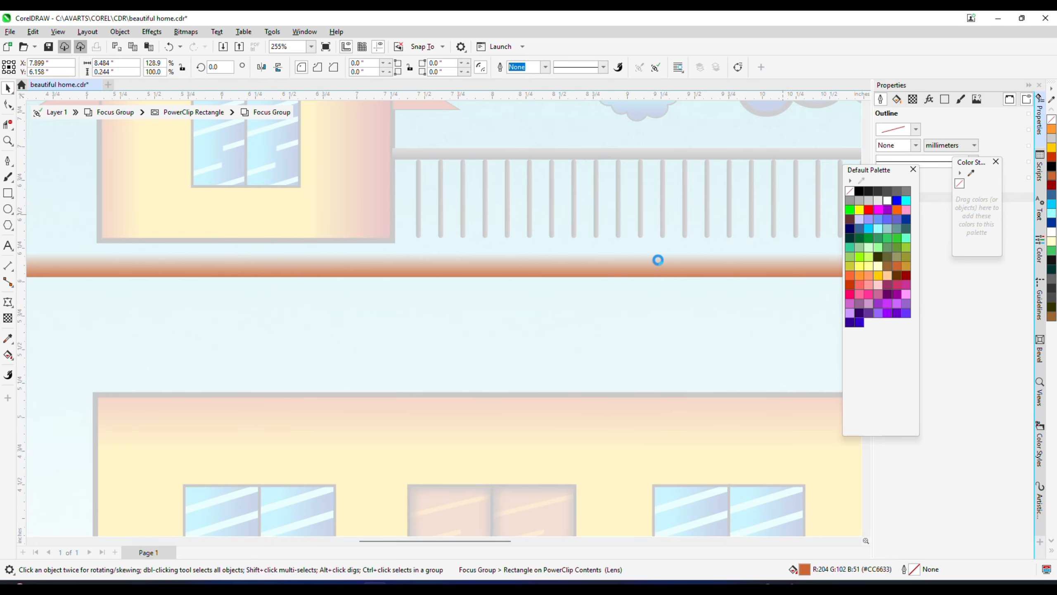
scroll(658, 260, "down", 5)
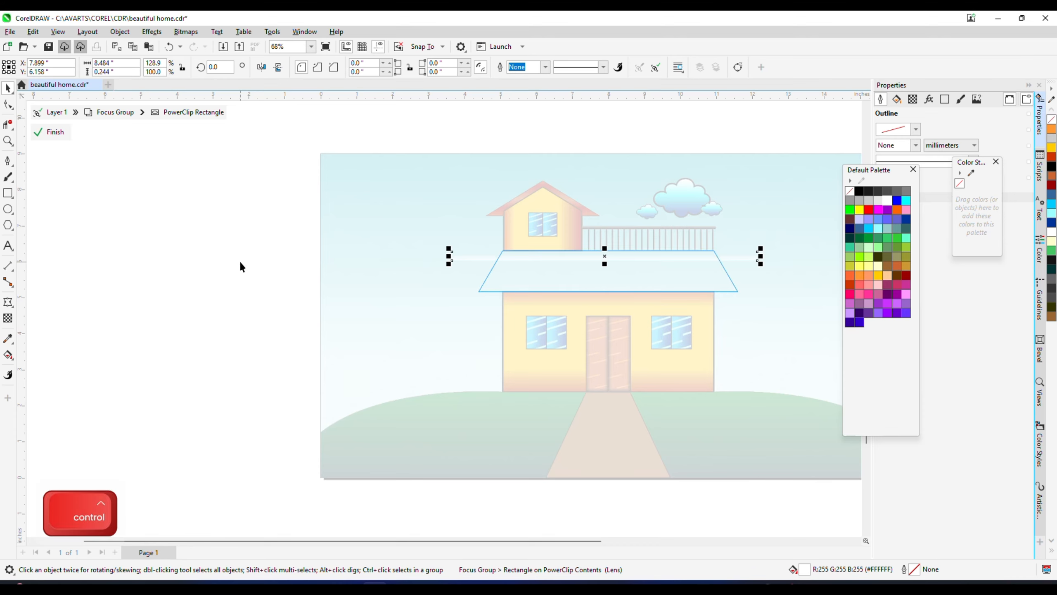
left_click(241, 267, "ctrl")
scroll(620, 271, "up", 5)
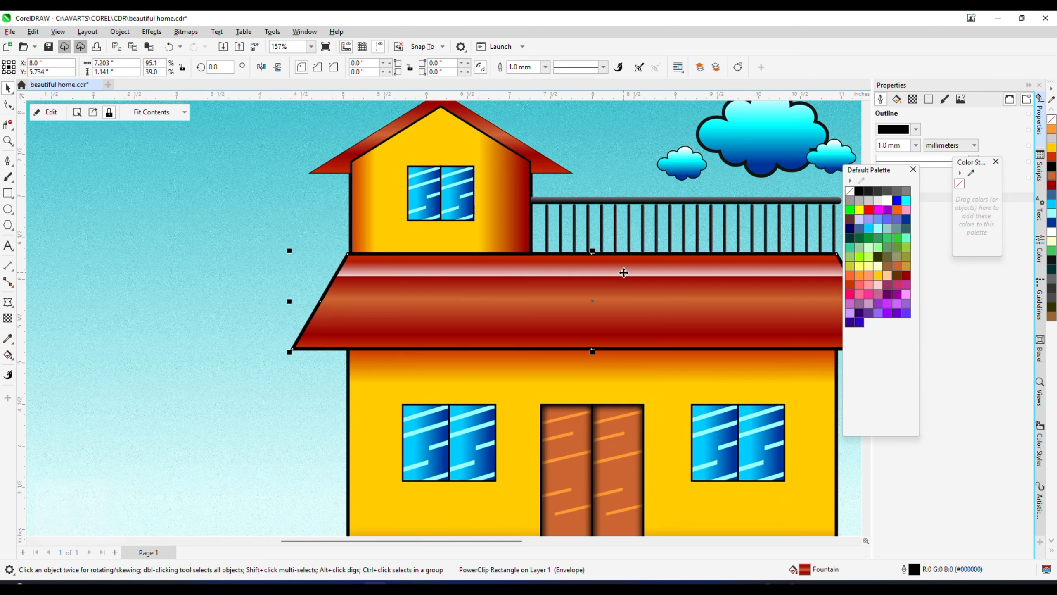
Open the roof's clipped contents, recolour the strip red (#FF0000) and place a copy about 0.2 inches beneath it.
left_click(623, 272, "ctrl")
left_click(637, 273)
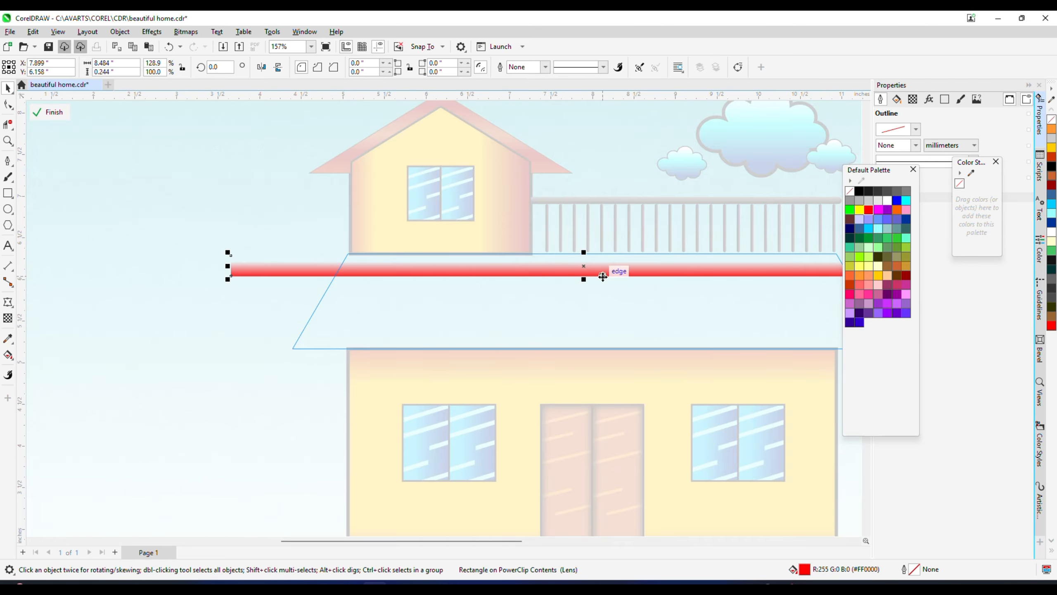
scroll(603, 276, "up", 3)
left_click_drag(604, 270, 605, 302)
right_click(605, 303)
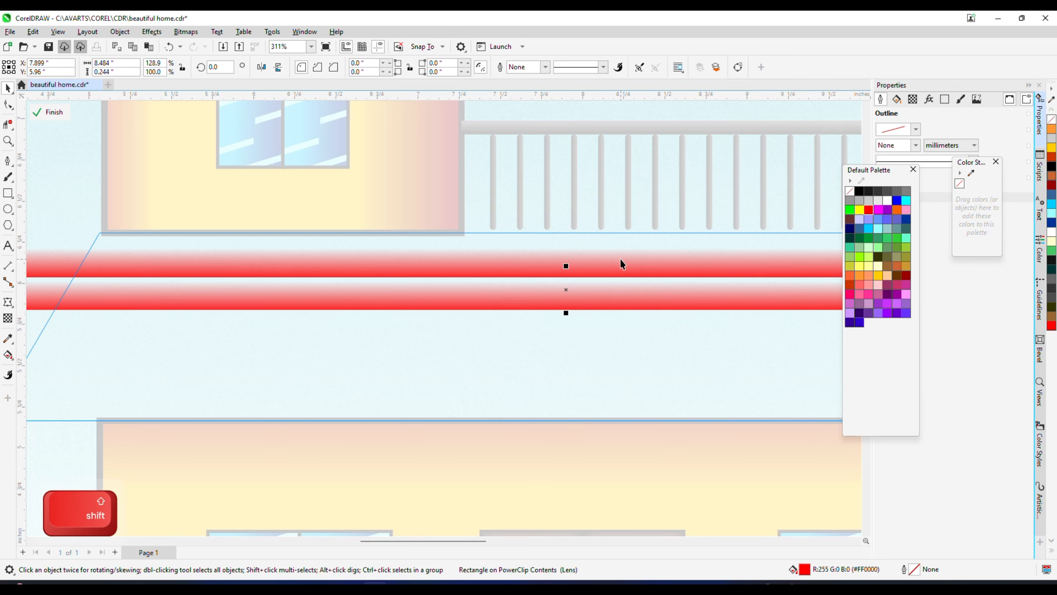
Repeat the strip copy downwards until six strips cover the main roof, and finish editing the contents.
scroll(619, 258, "down", 2)
key("ctrl+d")
key("ctrl+d")
key("ctrl+d")
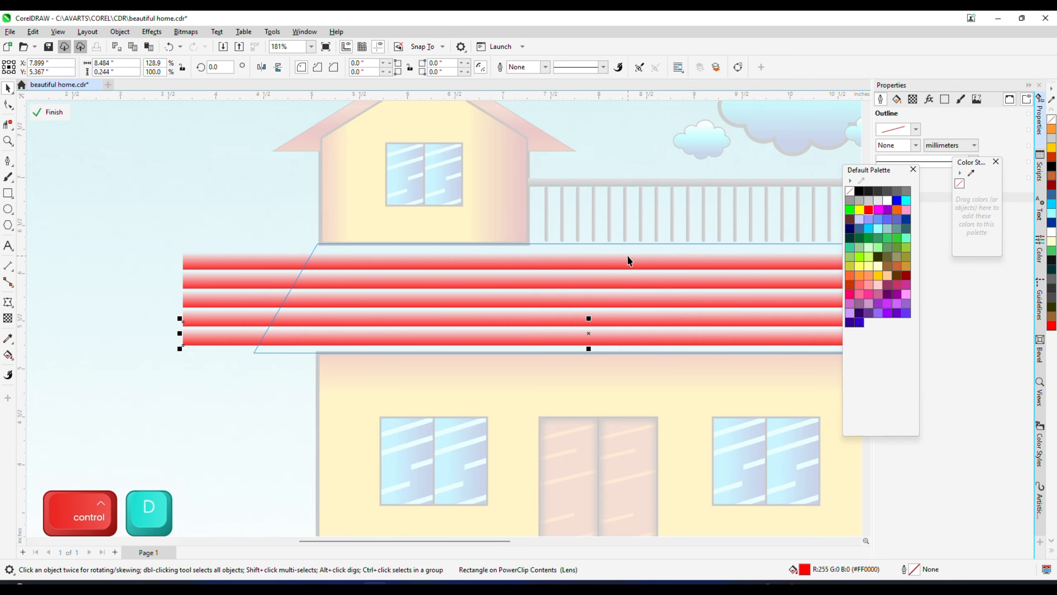
key("ctrl+d")
scroll(629, 251, "down", 4)
left_click(277, 256, "ctrl")
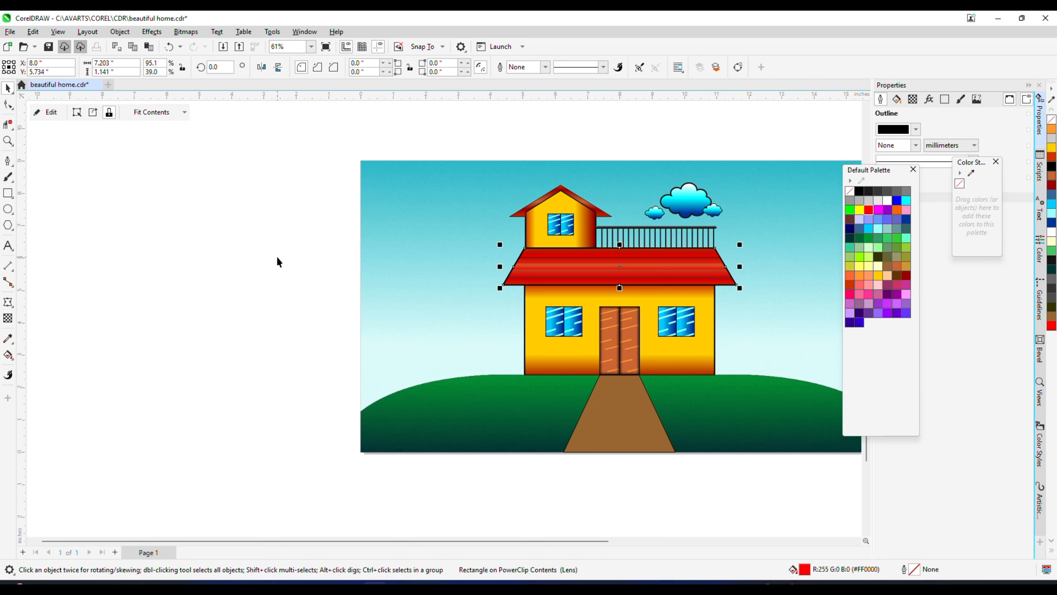
left_click(277, 256)
Recolour all six strips inside the main roof to white and finish editing the contents.
scroll(739, 247, "up", 2)
left_click(687, 242, "ctrl")
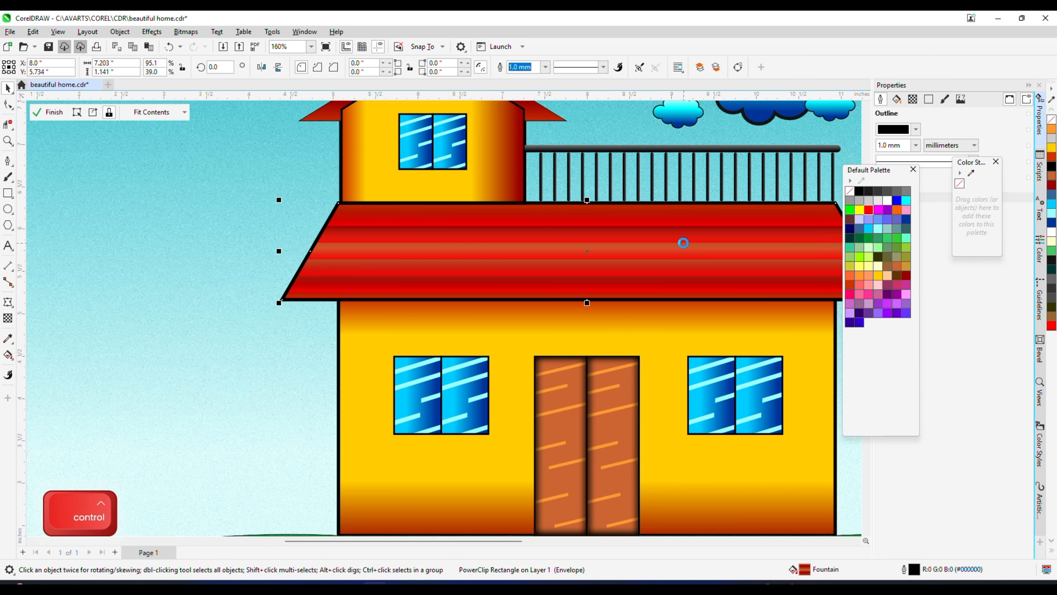
scroll(515, 255, "down", 1)
left_click_drag(784, 321, 811, 294)
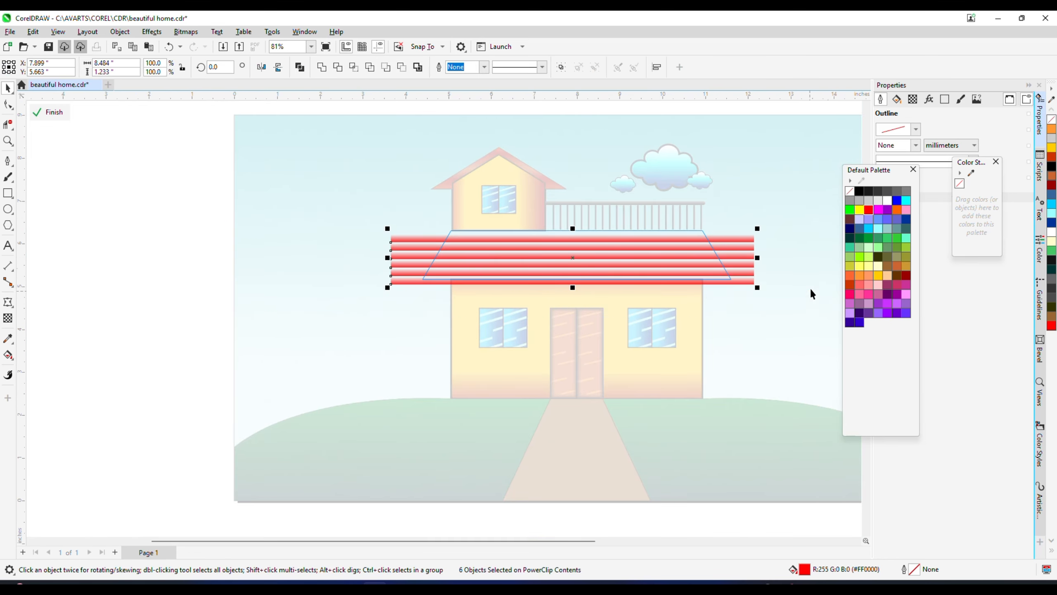
left_click(892, 206)
left_click(131, 248, "ctrl")
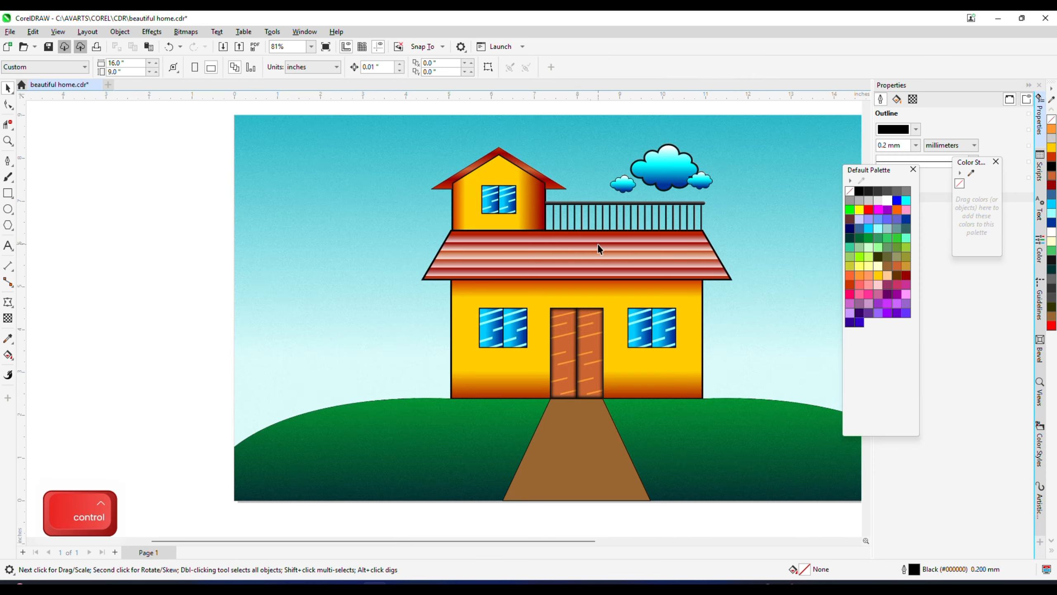
key("F4")
scroll(412, 292, "up", 1)
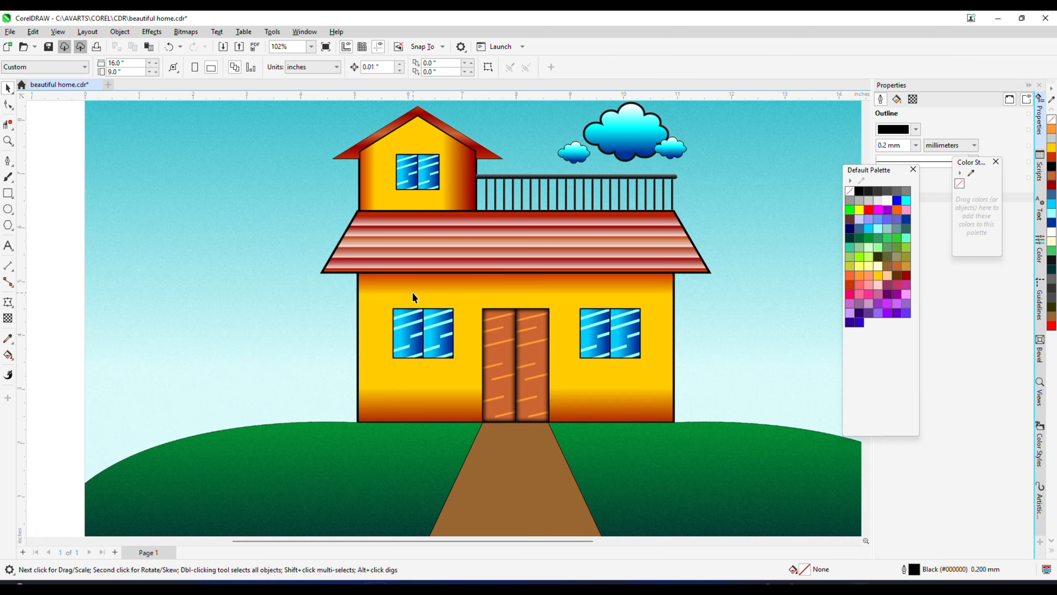
Draw a brick rectangle about 0.95 by 0.26 inches in the upper-left corner of the lower wall.
left_click(357, 303, "ctrl")
key("F6")
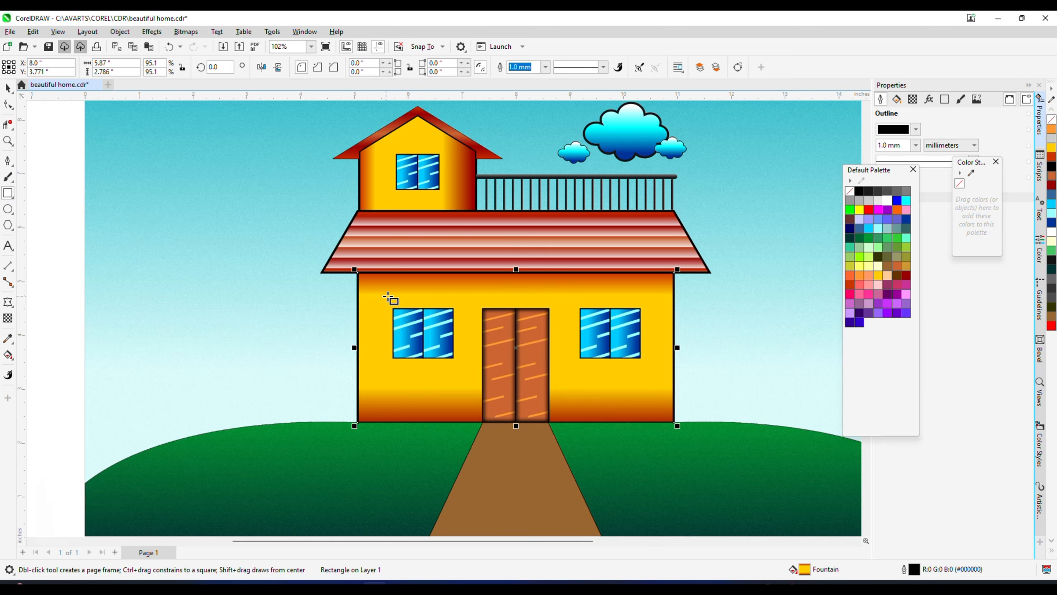
scroll(401, 306, "up", 4)
left_click_drag(313, 237, 495, 287)
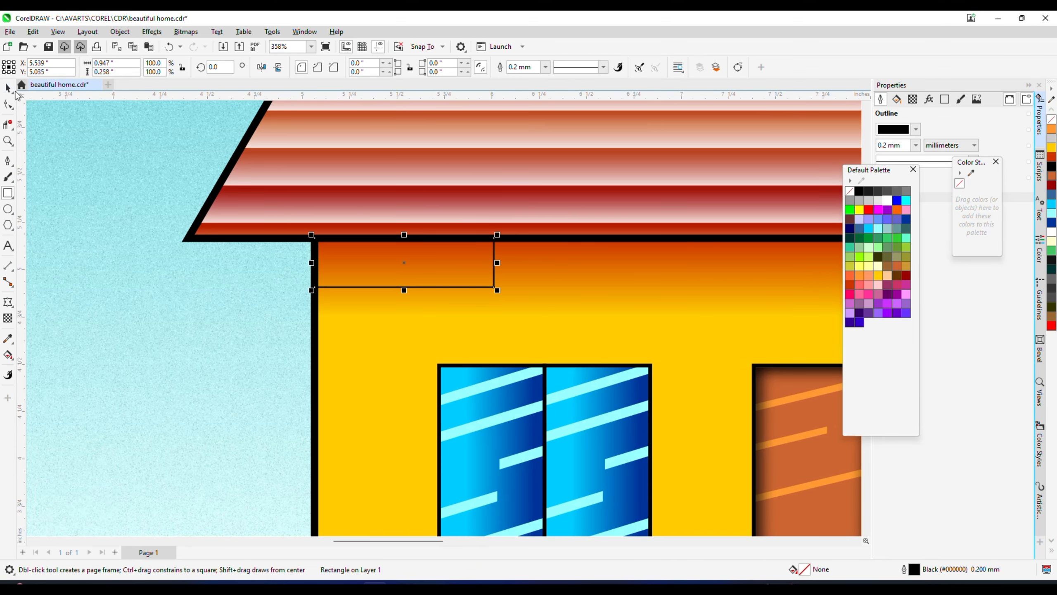
left_click(8, 88)
Give the brick rectangle a dark red #990000 outline 0.5 mm wide.
right_click(906, 275)
left_click(545, 66)
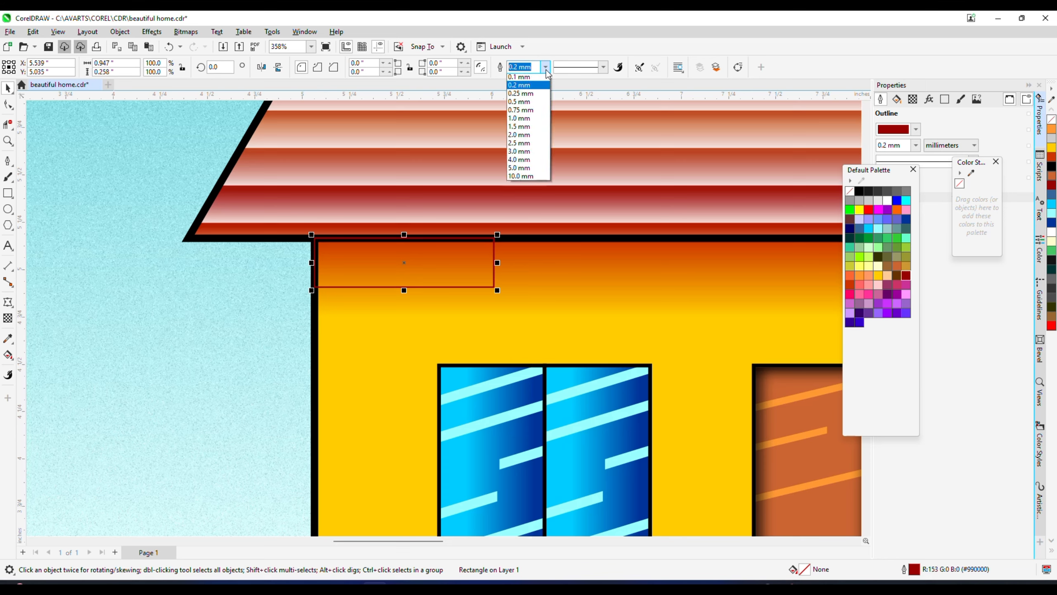
left_click(518, 113)
scroll(488, 236, "down", 3)
scroll(492, 255, "up", 2)
scroll(492, 254, "up", 3)
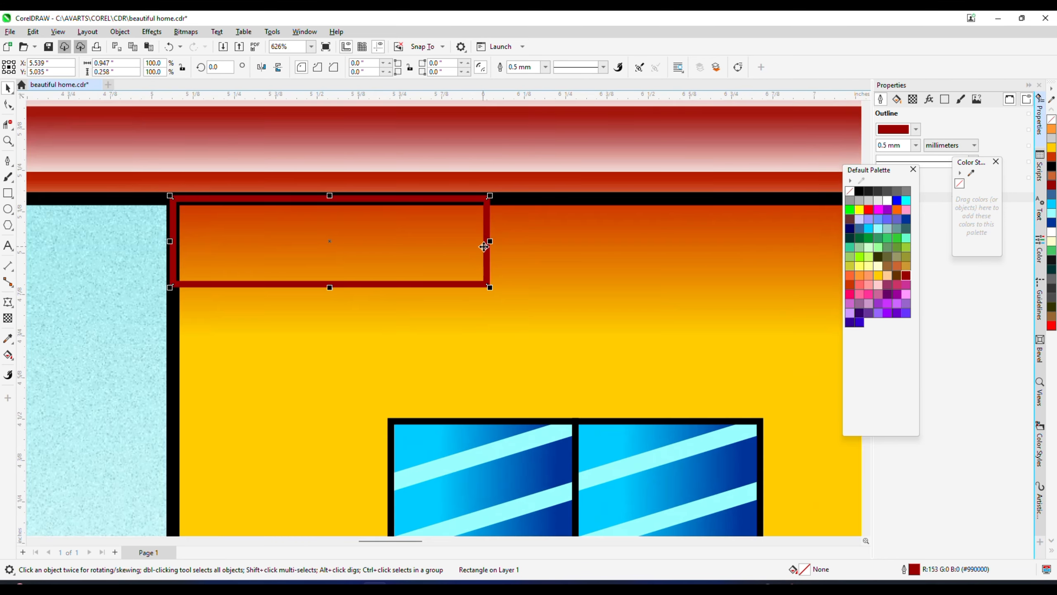
PowerClip the brick rectangle inside the yellow lower wall.
right_click(487, 246)
left_click(578, 382)
left_click(559, 242)
scroll(559, 242, "down", 5)
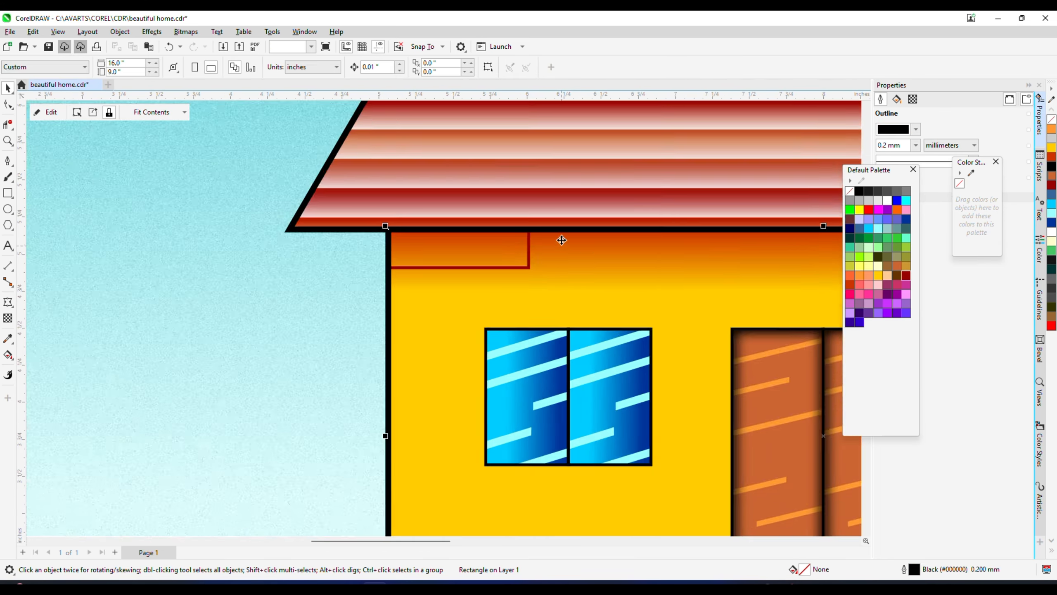
left_click(339, 266)
scroll(620, 247, "up", 2)
Open the wall's clipped contents and place a copy of the brick directly against its right edge.
double_click(507, 250)
scroll(428, 247, "up", 2)
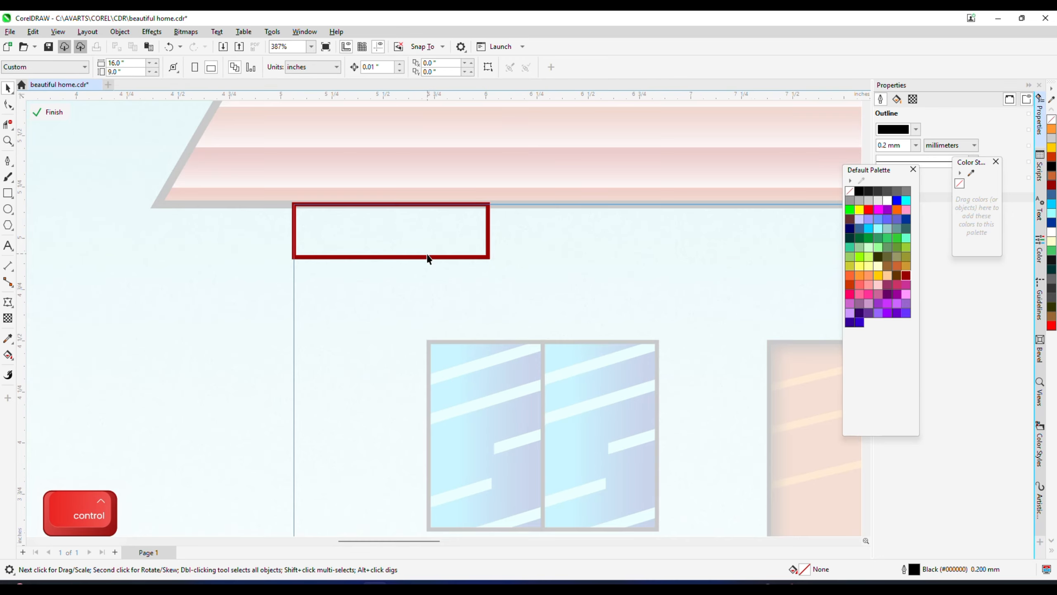
left_click(342, 252)
scroll(333, 237, "up", 2)
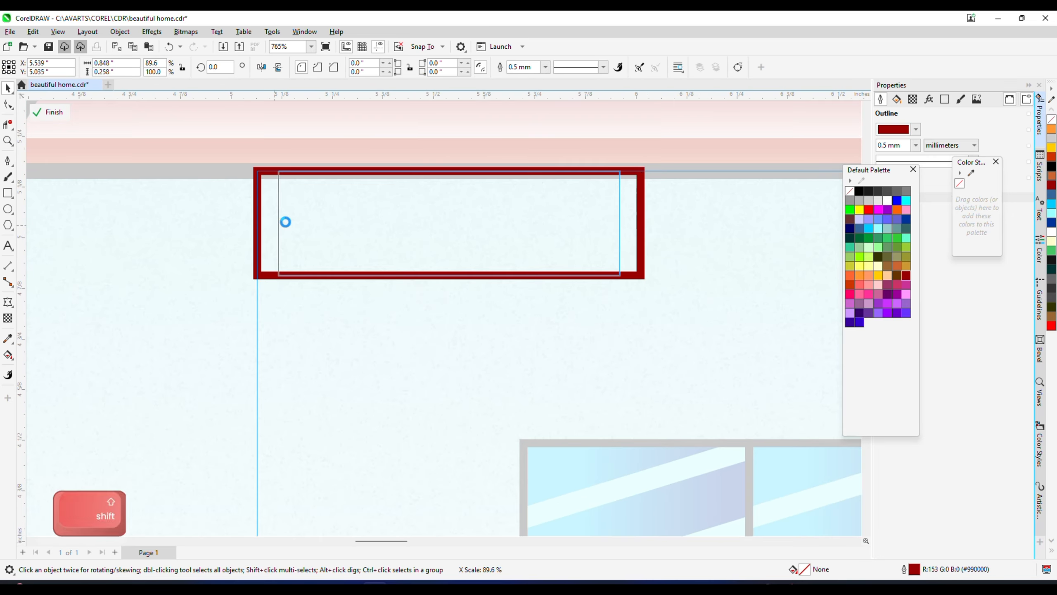
left_click_drag(255, 223, 640, 229)
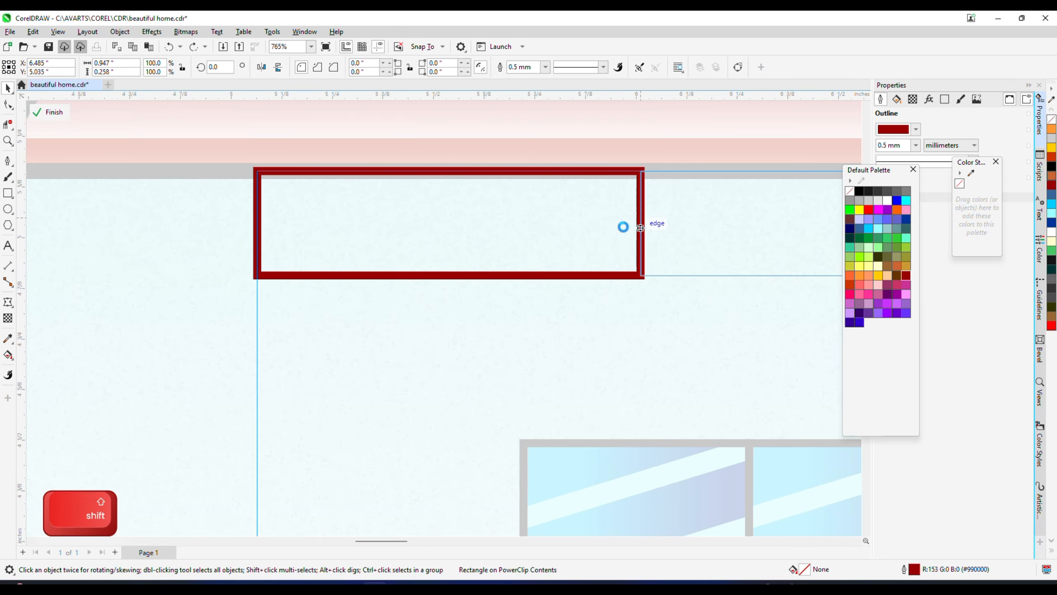
Repeat the brick copy to the right until a row of seven bricks spans the wall's width.
scroll(426, 222, "down", 5)
key("ctrl+d")
key("ctrl+d")
key("ctrl+d")
key("ctrl+d")
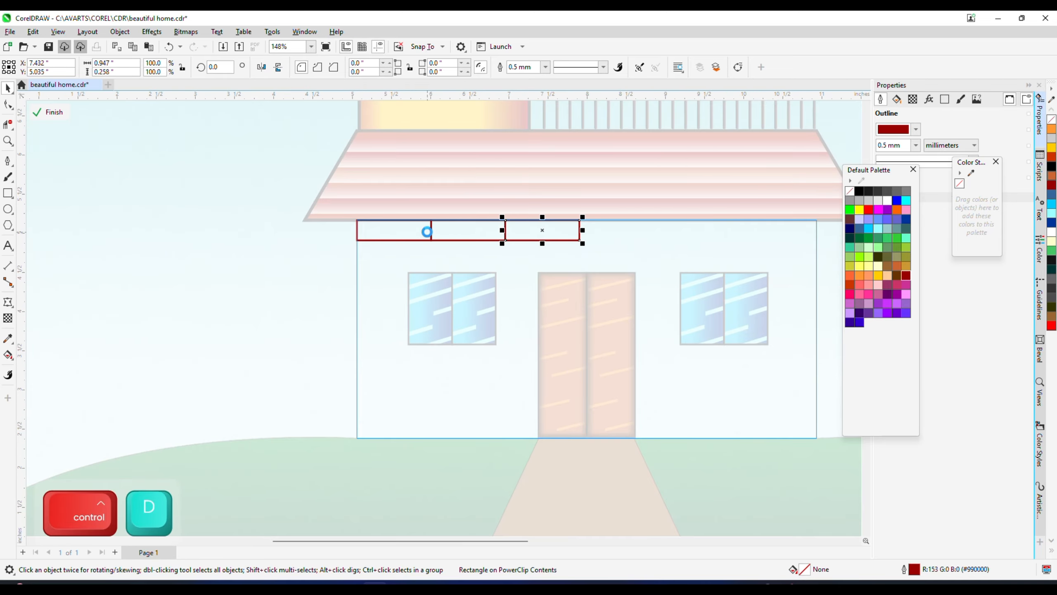
scroll(429, 236, "down", 1)
key("ctrl+d")
scroll(781, 236, "down", 2)
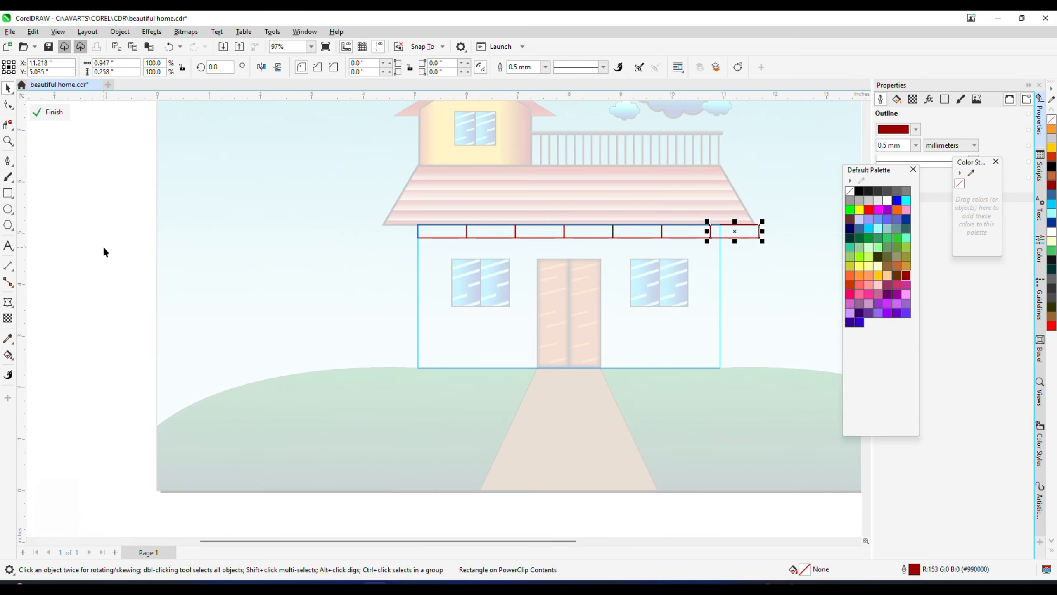
Copy the seven-brick row directly below itself, offset half a brick to the left.
left_click_drag(104, 271, 810, 214)
scroll(569, 226, "up", 5)
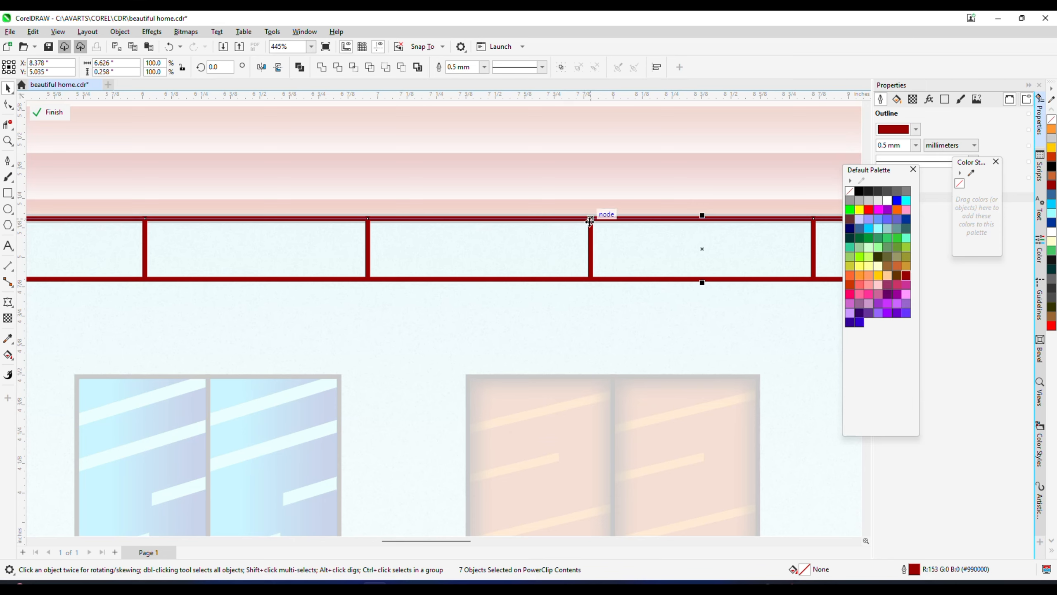
left_click_drag(549, 260, 486, 267)
Copy the pair of brick rows downwards repeatedly until twelve rows cover the wall, and finish editing the contents.
scroll(486, 267, "down", 6)
left_click_drag(137, 224, 782, 289)
scroll(532, 226, "up", 4)
left_click_drag(558, 212, 563, 270)
scroll(565, 256, "down", 3)
key("ctrl+d")
key("ctrl+d")
key("ctrl+d")
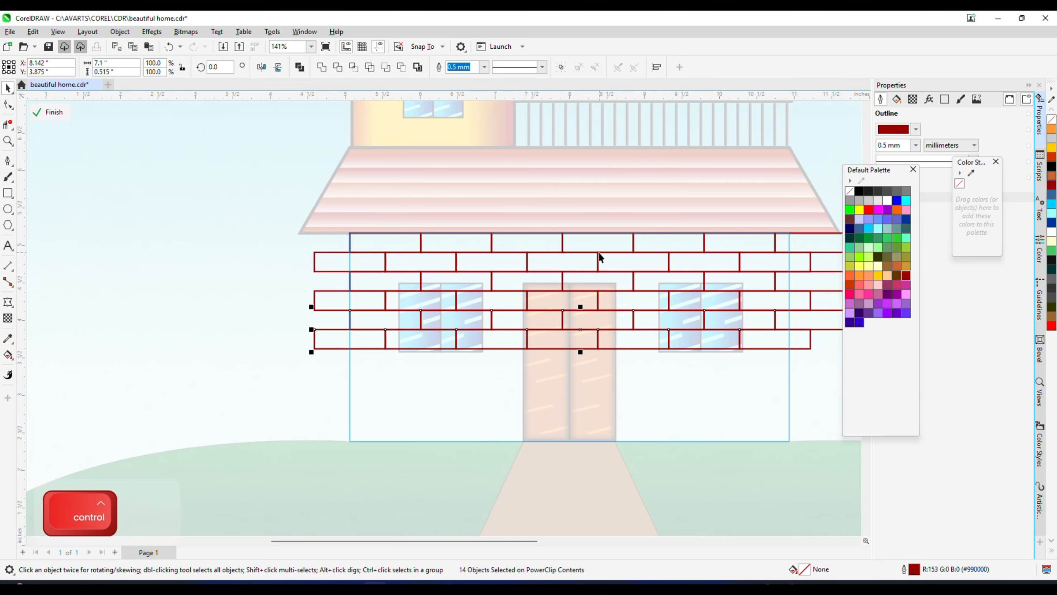
key("ctrl+d")
scroll(599, 252, "down", 4)
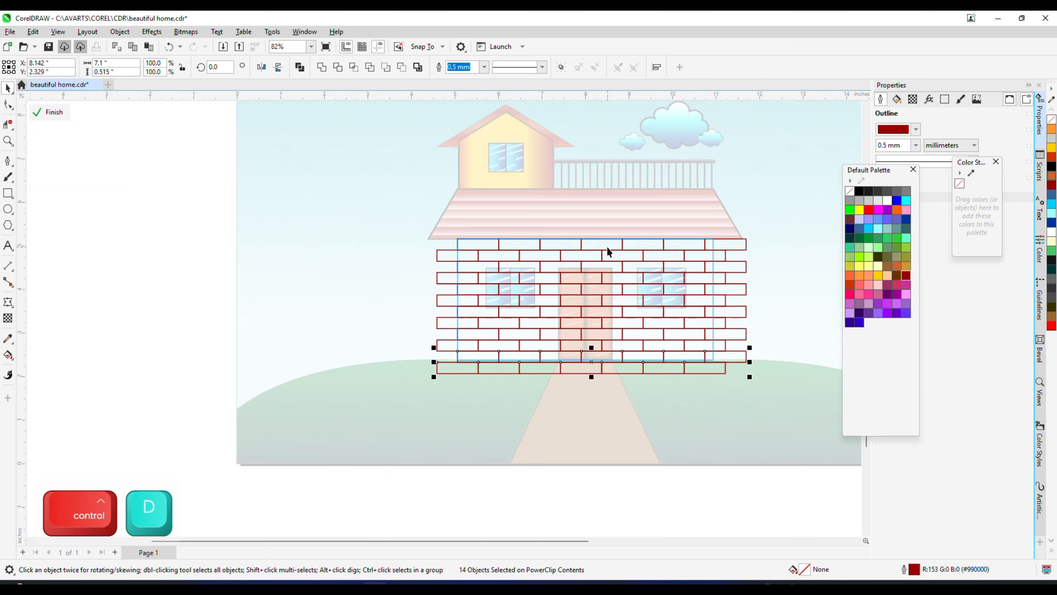
left_click(272, 265, "ctrl")
left_click(272, 266)
scroll(546, 258, "up", 3)
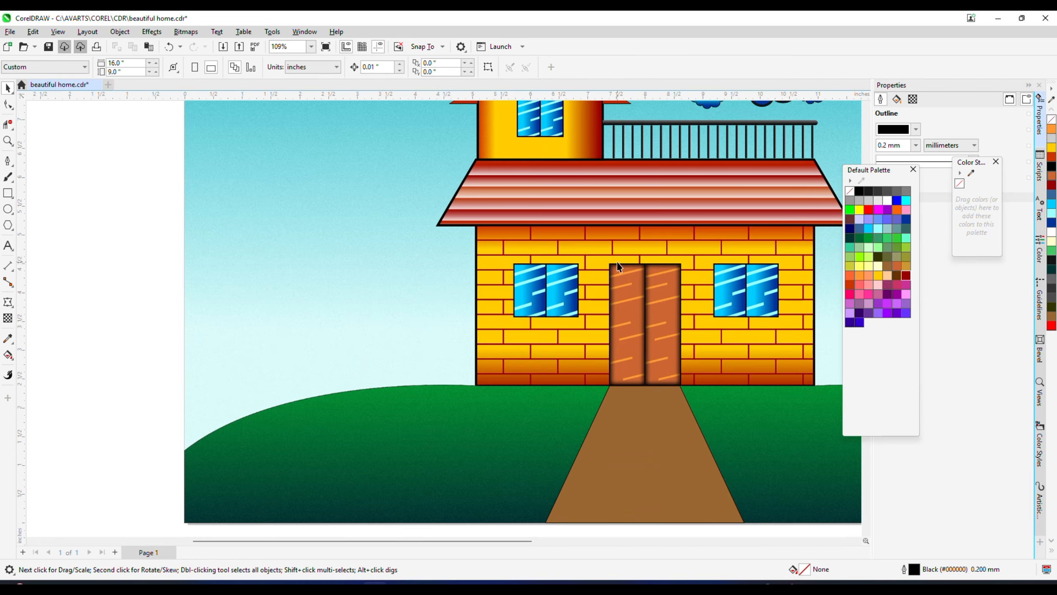
scroll(385, 269, "down", 2)
scroll(603, 279, "up", 2)
scroll(598, 285, "up", 2)
left_click(590, 254)
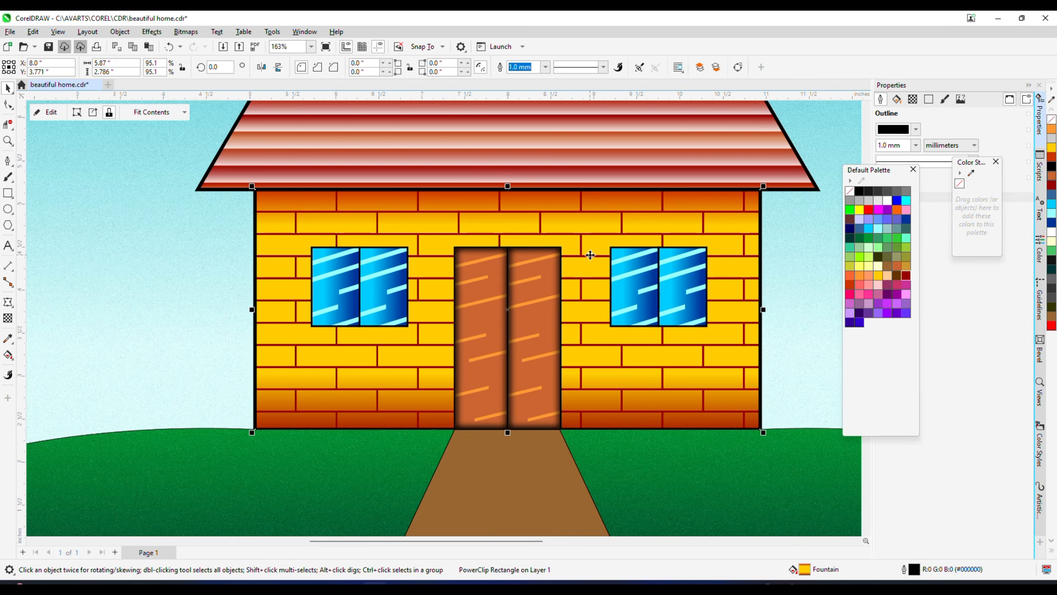
left_click(185, 31)
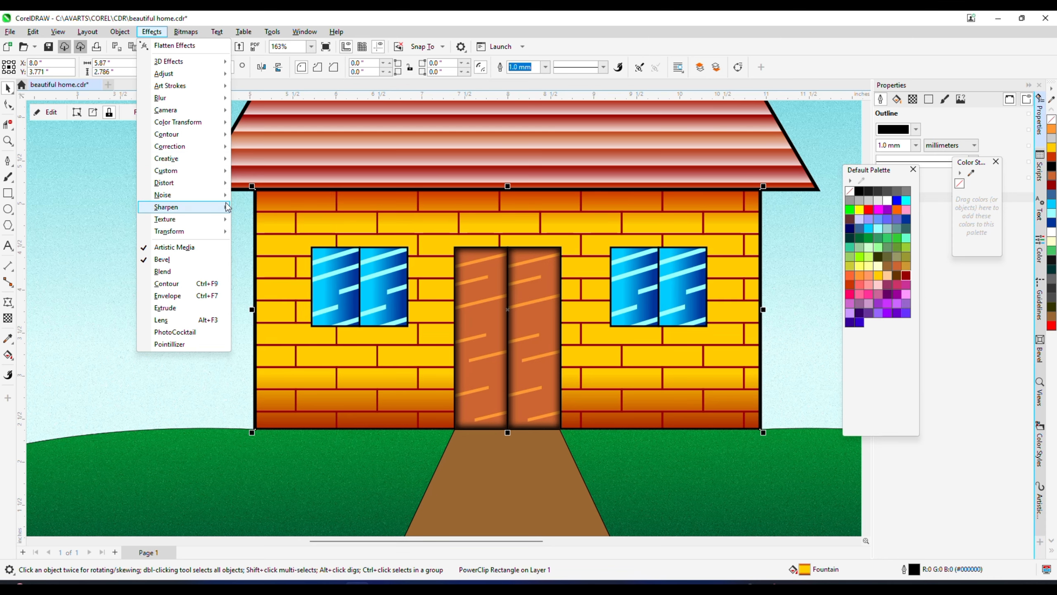
mouse_move(219, 196)
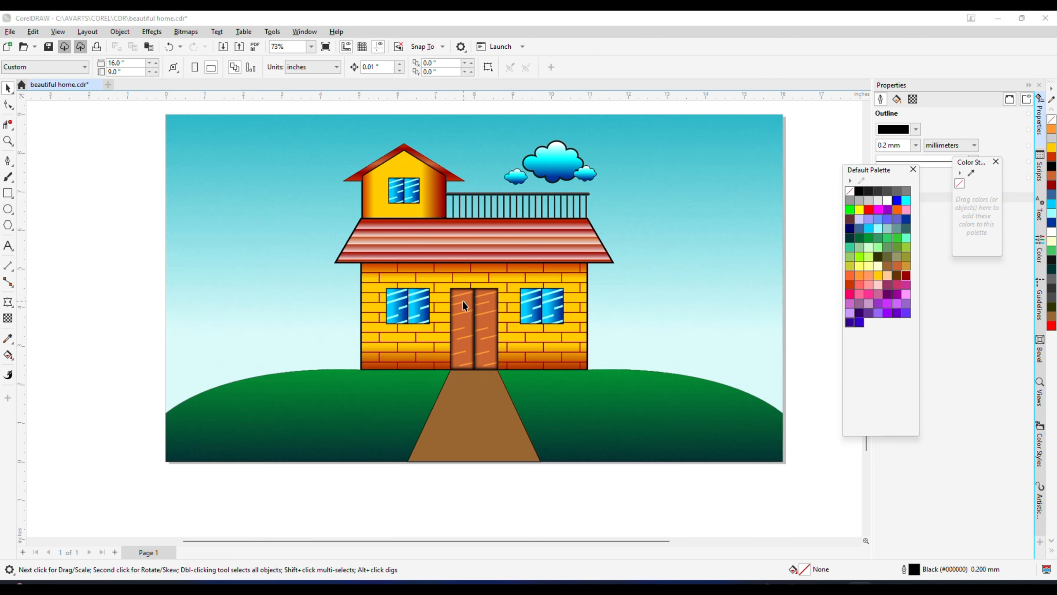
Copy all the bricks from the main wall's clipped contents and finish editing the contents.
left_click(463, 301)
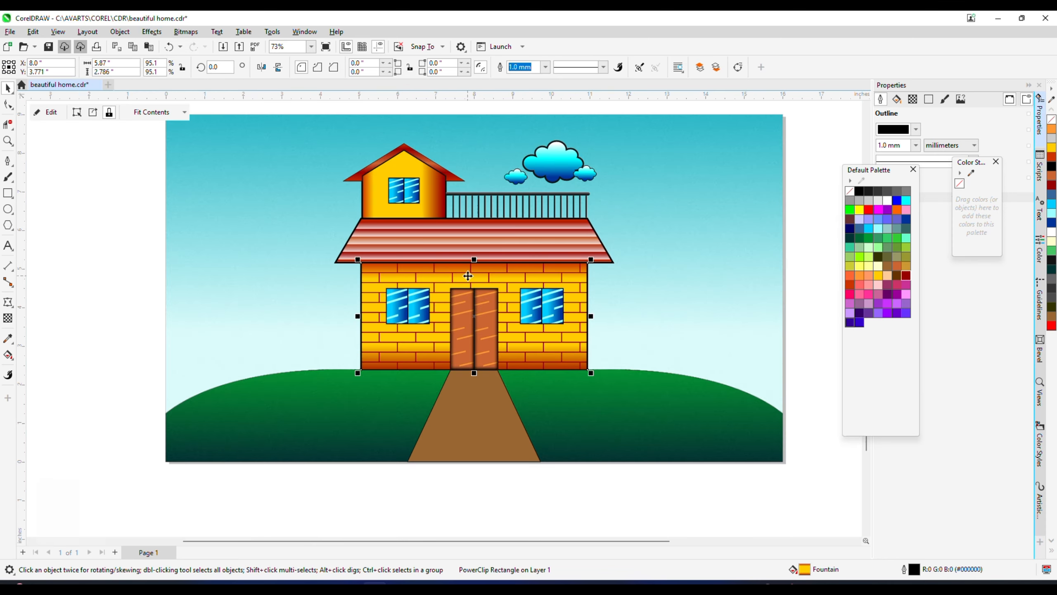
left_click(474, 279, "ctrl")
left_click(489, 295)
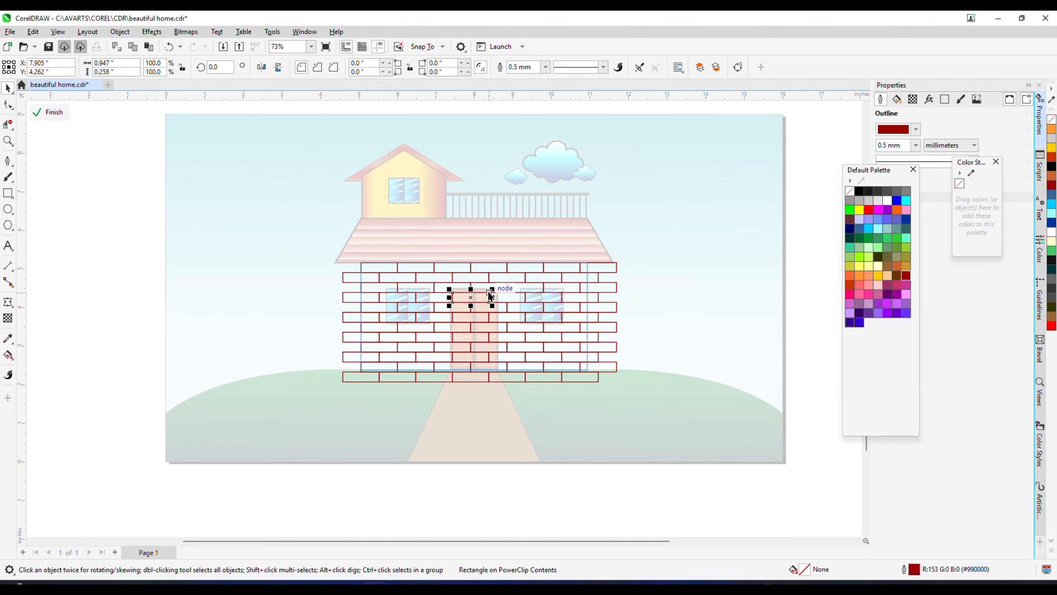
left_click_drag(287, 248, 659, 388)
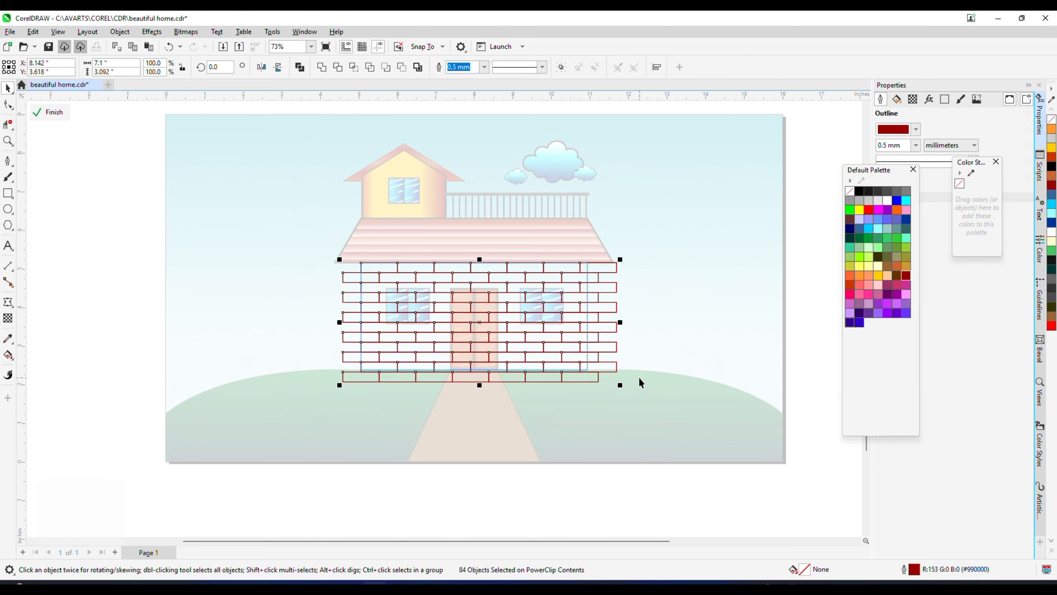
left_click(121, 265, "ctrl")
Paste the bricks as one group and shrink it to about 2.96 by 1.29 inches in the sky left of the tower.
key("ctrl+v")
key("ctrl+g")
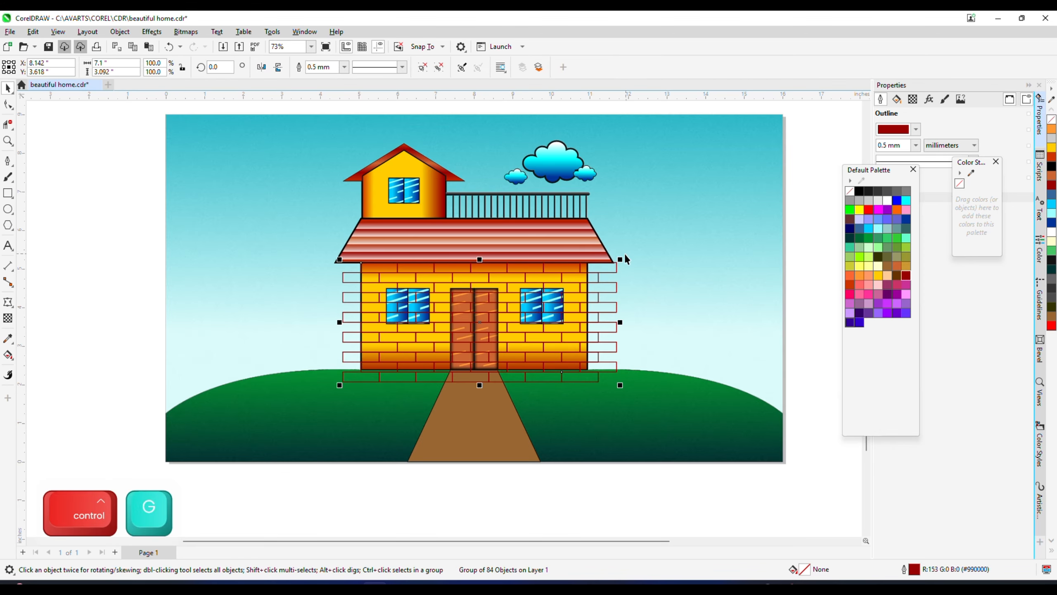
left_click_drag(621, 258, 283, 186)
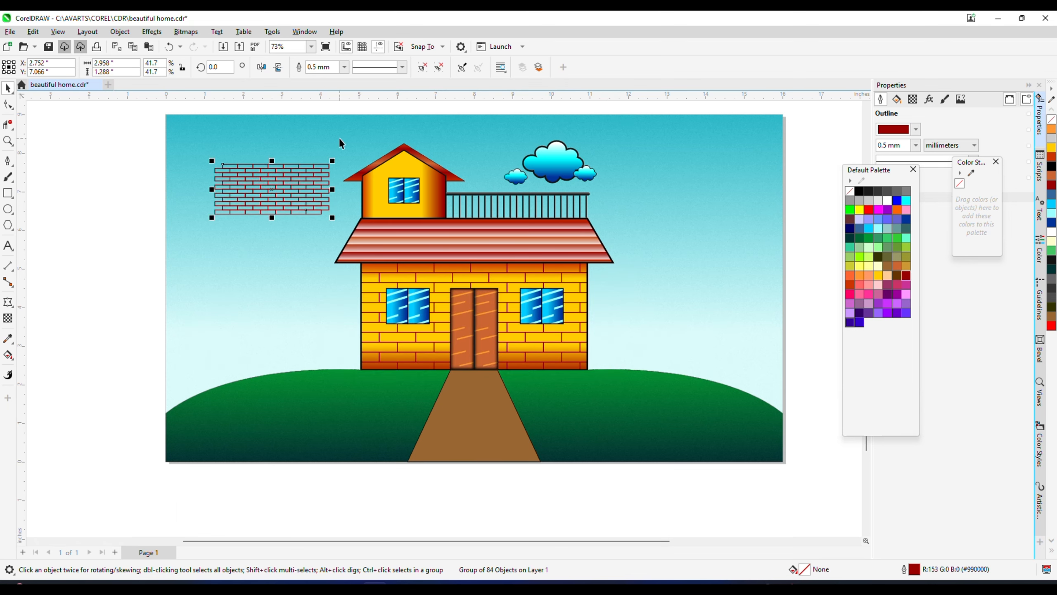
Set the small brick group's outline width to 0.3 mm and clip the group inside the tower wall.
scroll(301, 138, "up", 3)
type("0")
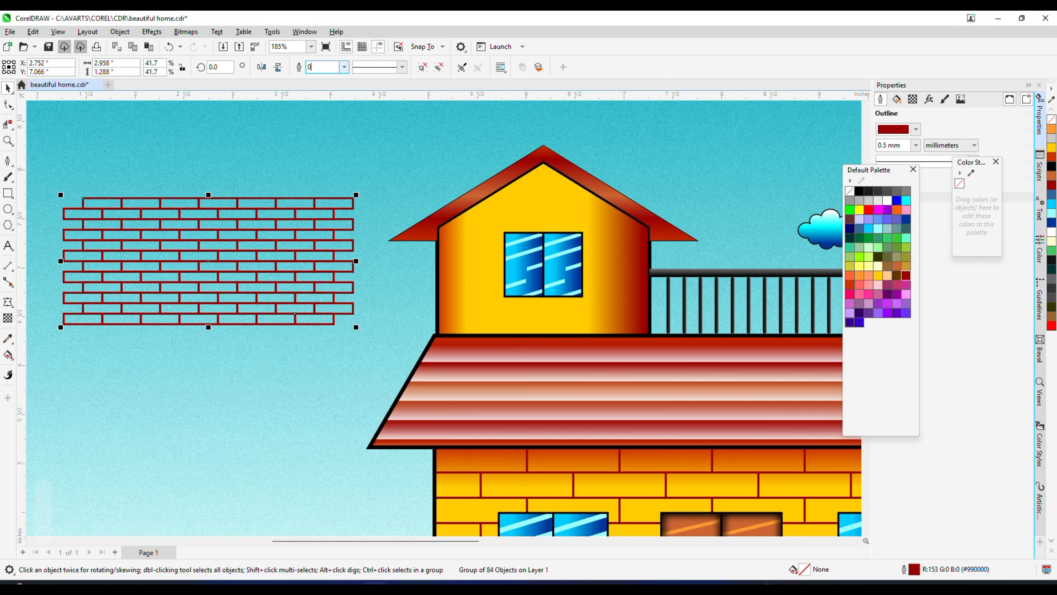
type(".3")
key("Return")
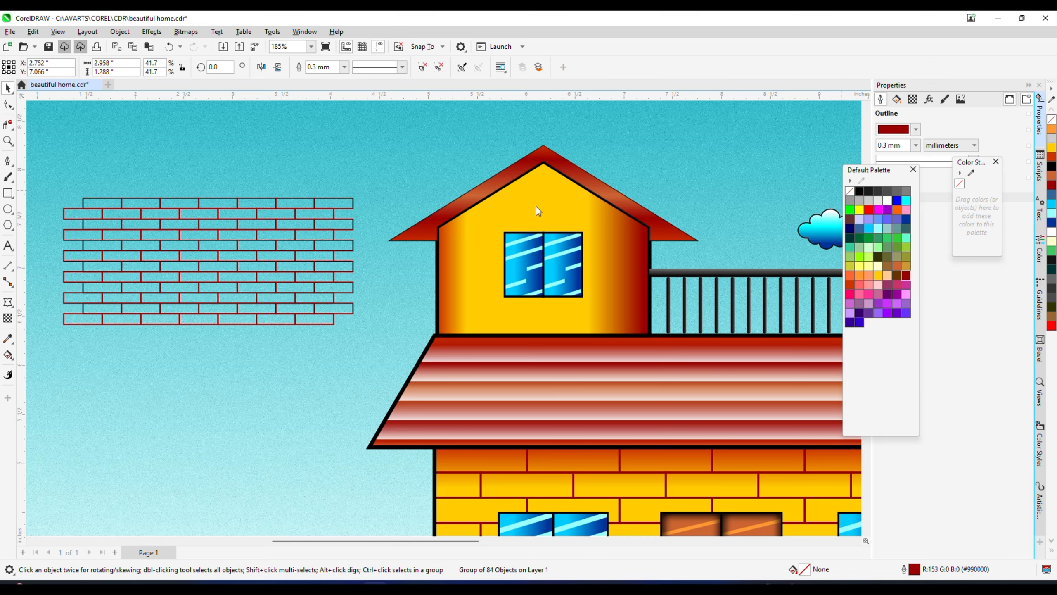
right_click(288, 230)
left_click(330, 374)
left_click(538, 241)
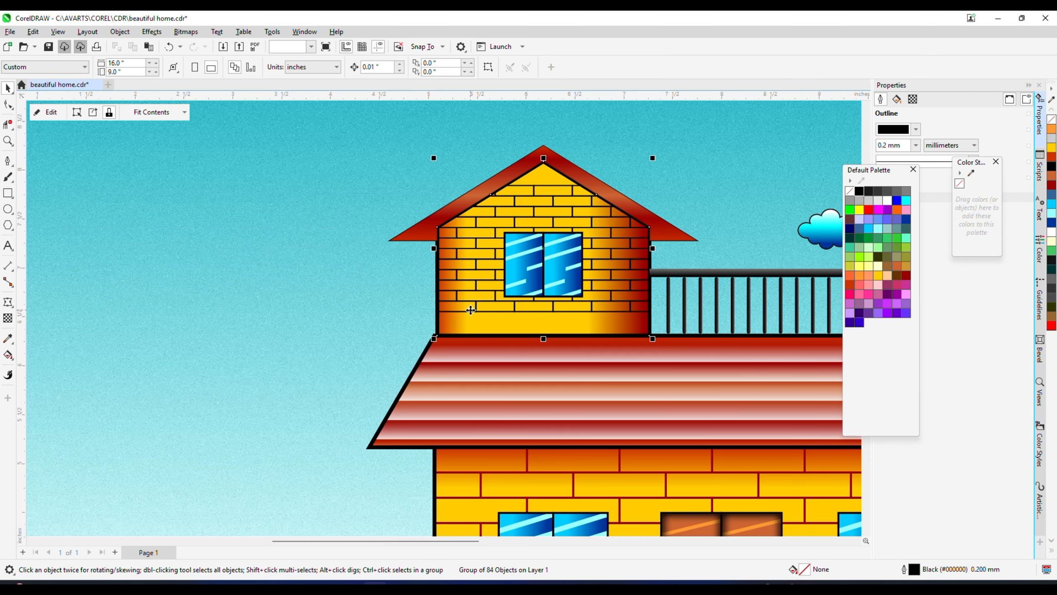
Enlarge the clipped brick group about its centre to about 4.05 by 1.76 inches so it covers the tower wall.
left_click(539, 242, "ctrl")
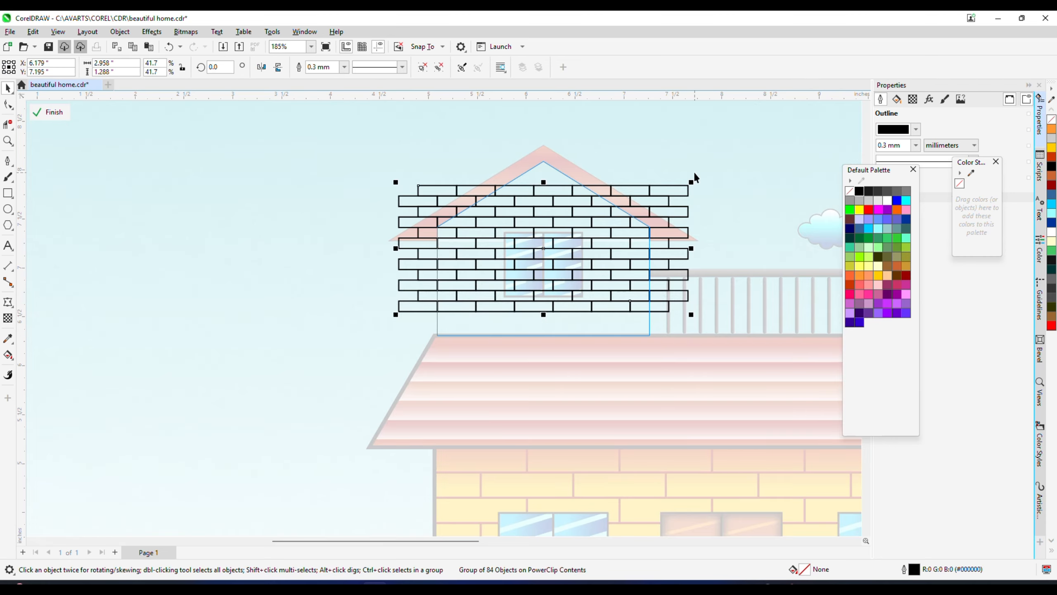
left_click_drag(694, 180, 746, 153)
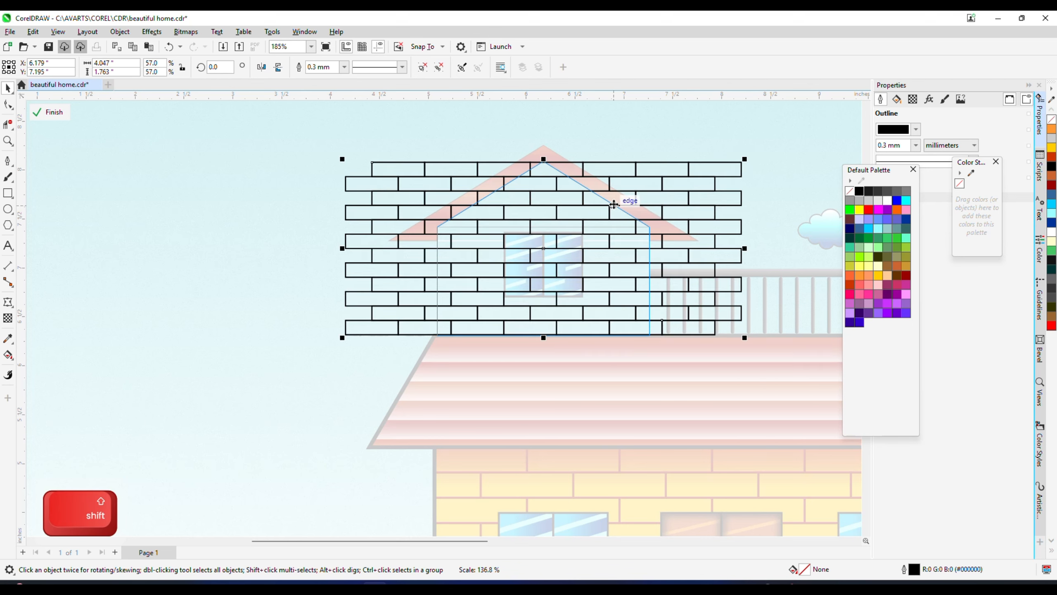
scroll(616, 200, "down", 3)
left_click(226, 267, "ctrl")
left_click(226, 267)
scroll(582, 217, "up", 2)
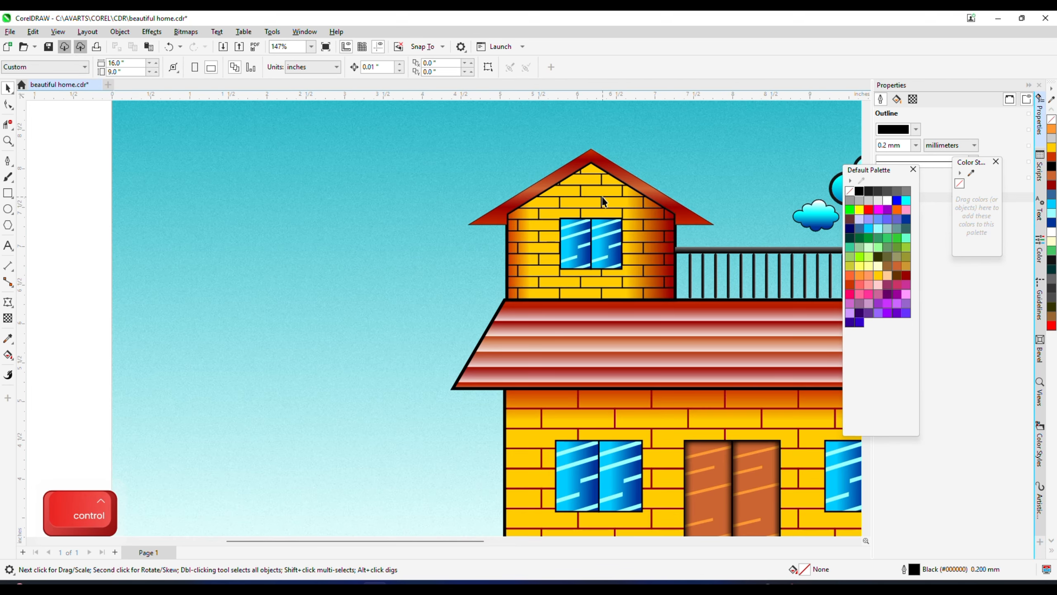
Recolour the tower brick outlines orange (#FF6633) inside the clipped contents and finish editing.
left_click(603, 197)
left_click(603, 197, "ctrl")
left_click(667, 166)
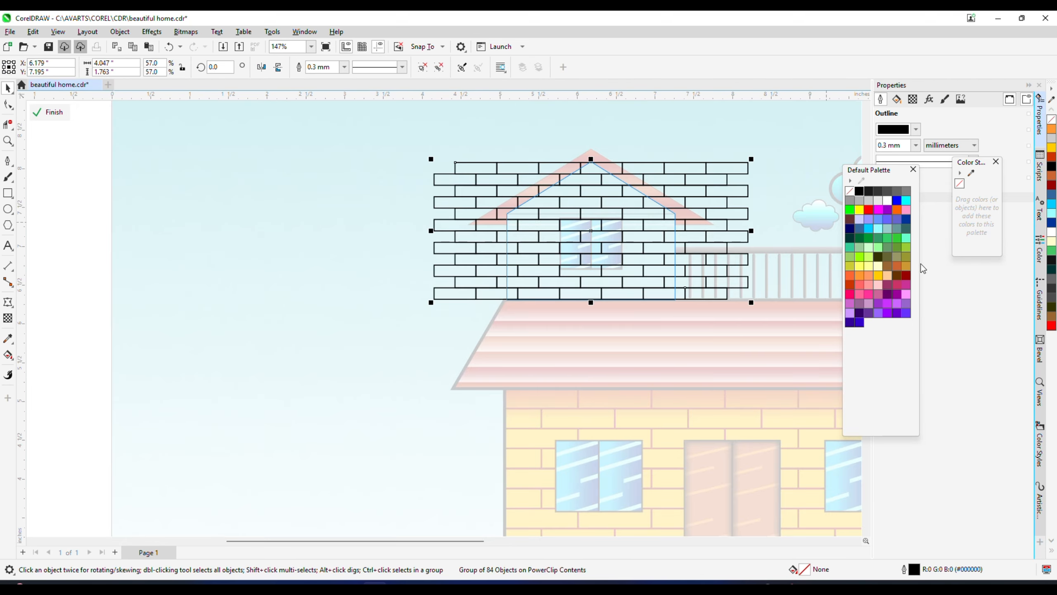
right_click(849, 276)
scroll(624, 276, "down", 1)
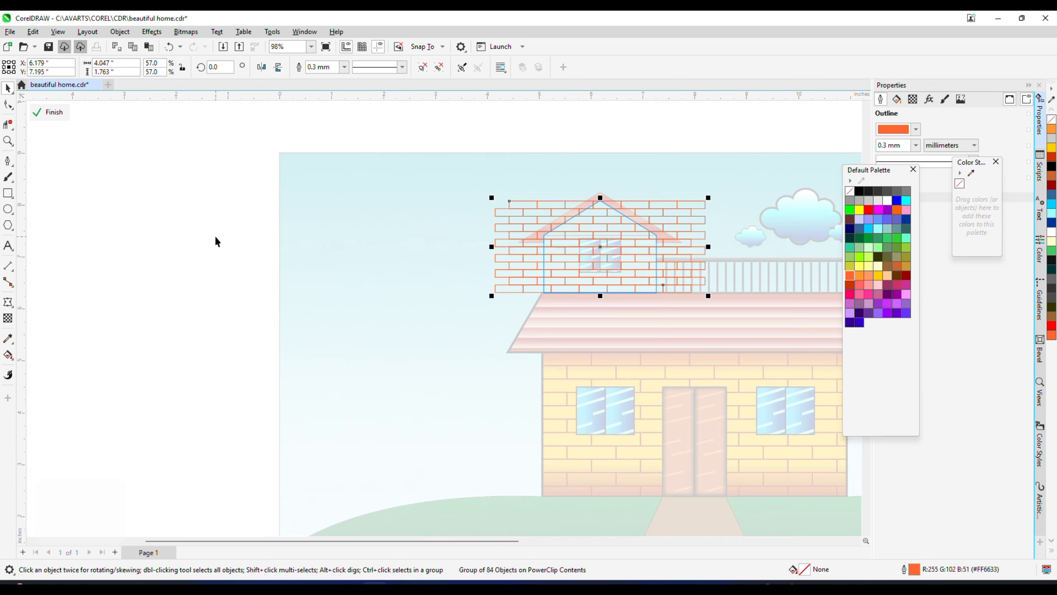
left_click(215, 235, "ctrl")
left_click(215, 235)
Recolour the tower brick outlines bright red (#FF0000) inside the clipped contents and finish editing.
scroll(632, 233, "up", 1)
left_click(643, 236, "ctrl")
scroll(648, 243, "up", 2)
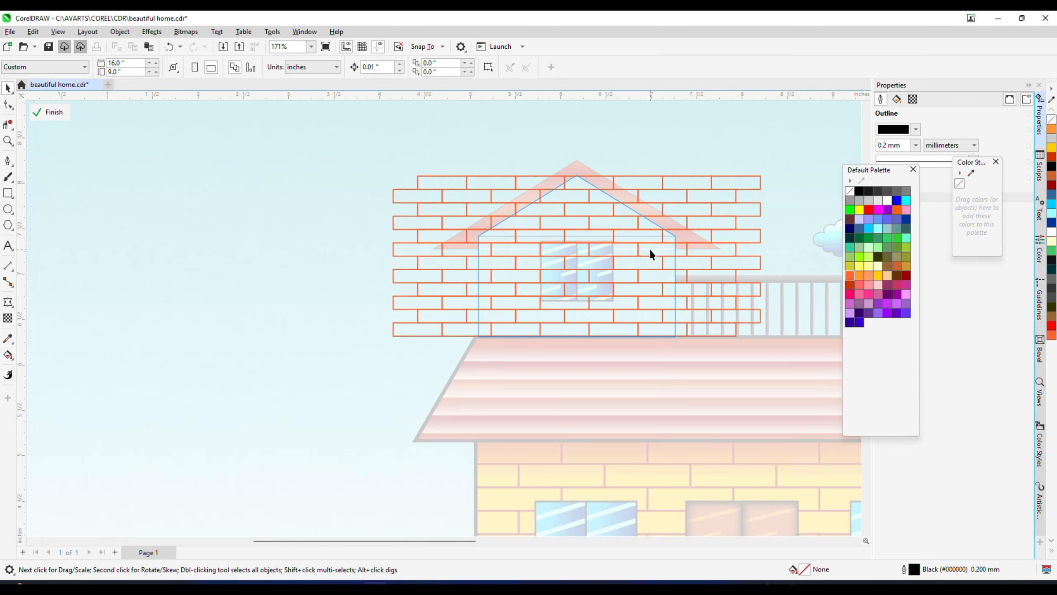
left_click(663, 242)
right_click(869, 210)
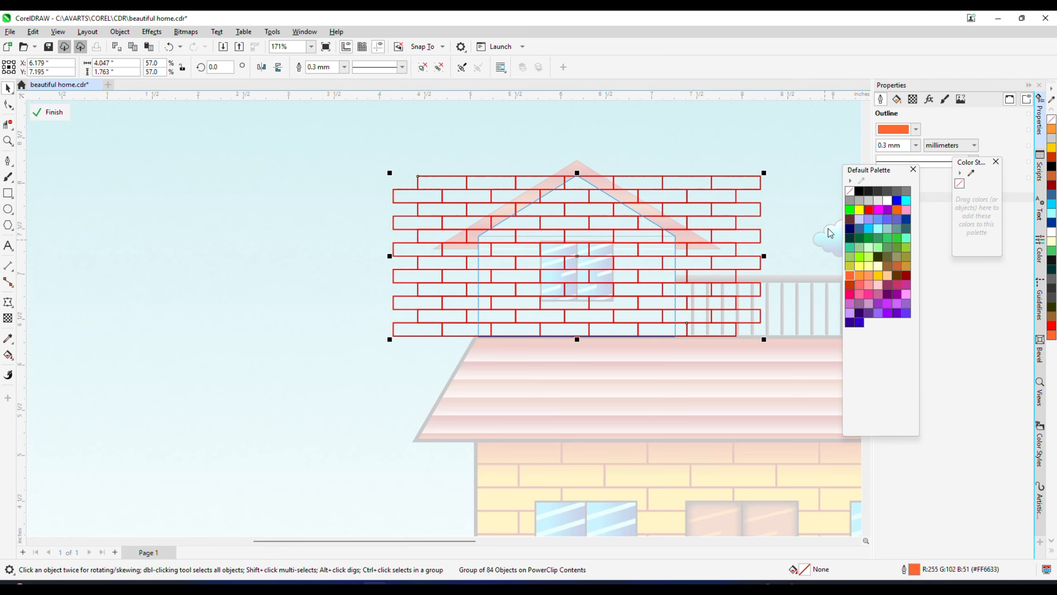
scroll(556, 242, "down", 2)
left_click(111, 267, "ctrl")
key("F4")
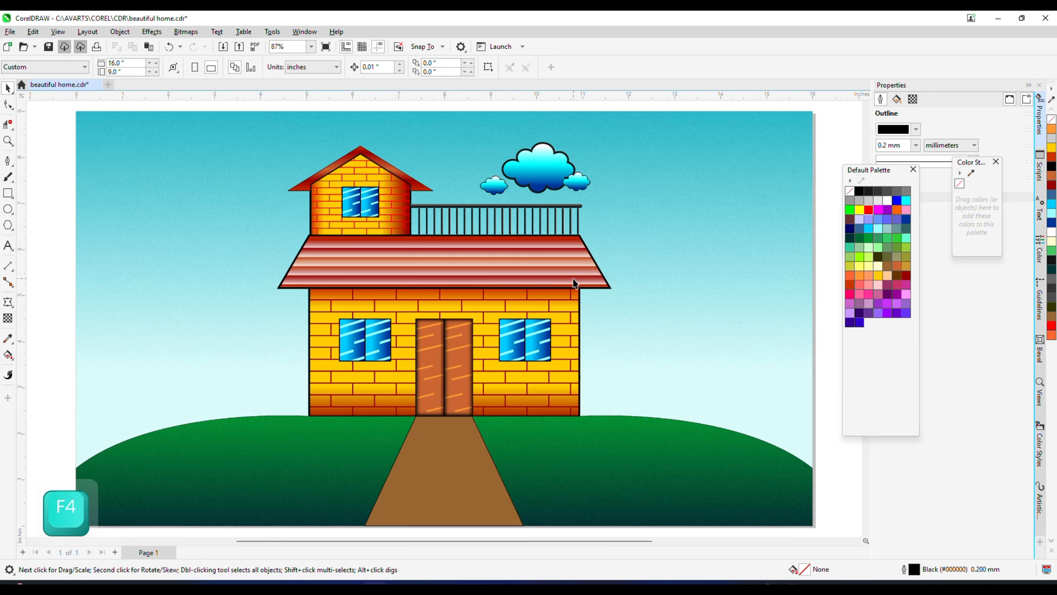
Save the drawing and recolour the tower's clipped brick outlines dark red to match the main wall.
key("ctrl+s")
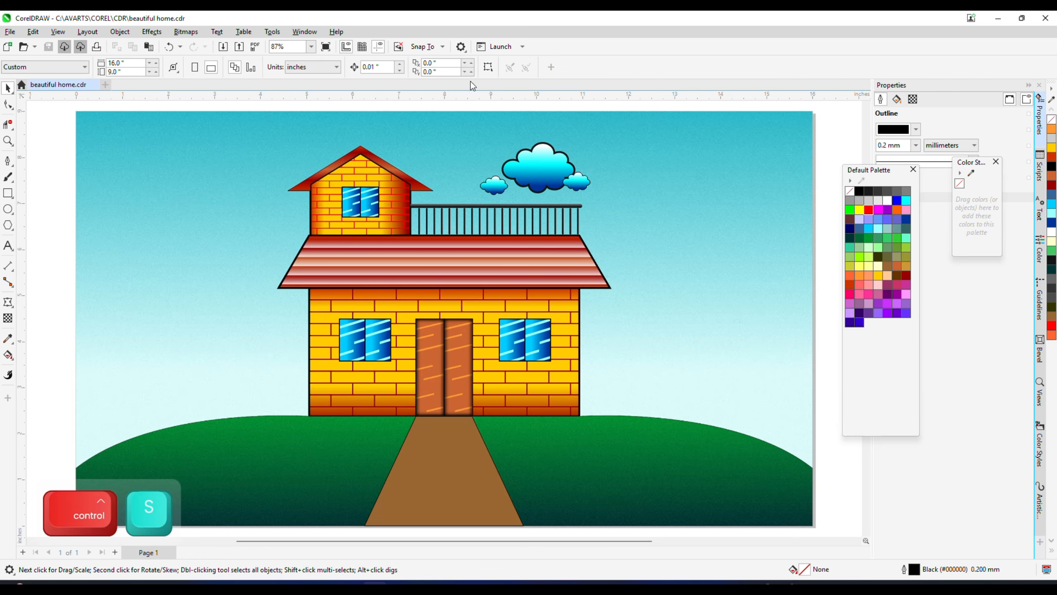
scroll(417, 225, "up", 2)
left_click(463, 220, "ctrl")
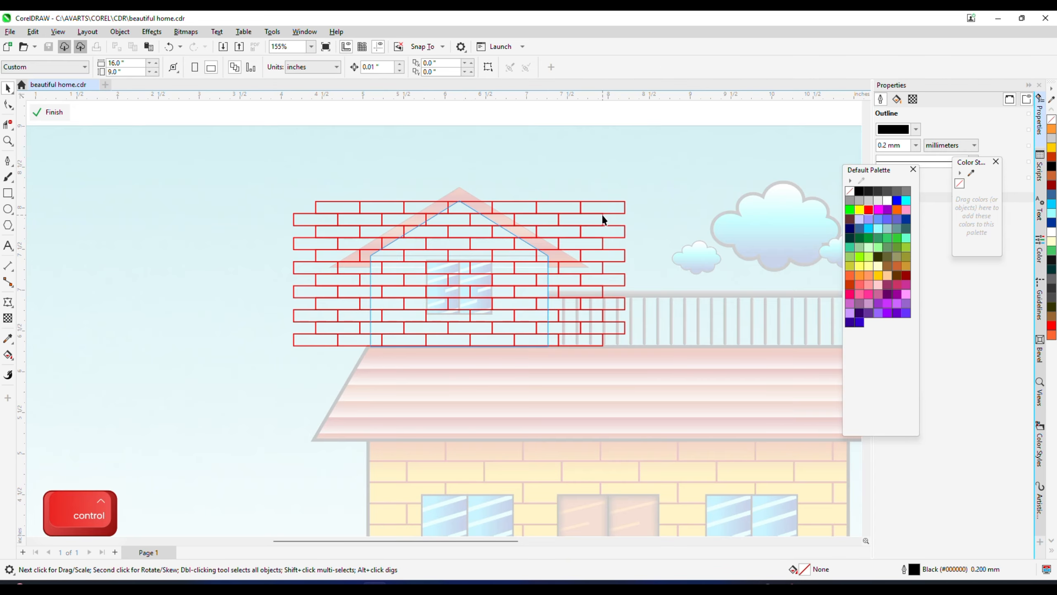
left_click(612, 214)
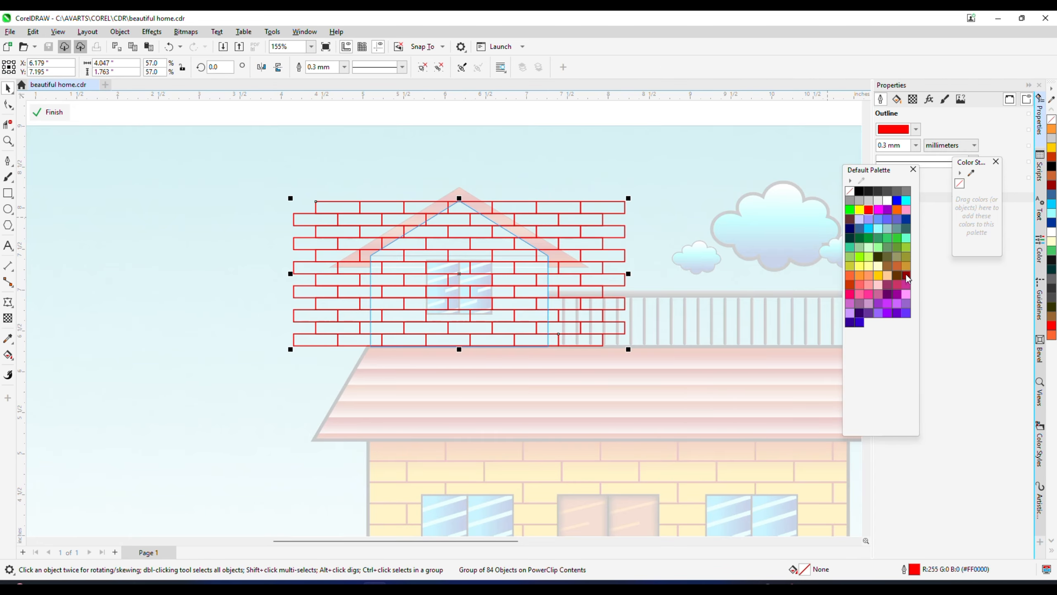
scroll(608, 239, "down", 3)
left_click(187, 263, "ctrl")
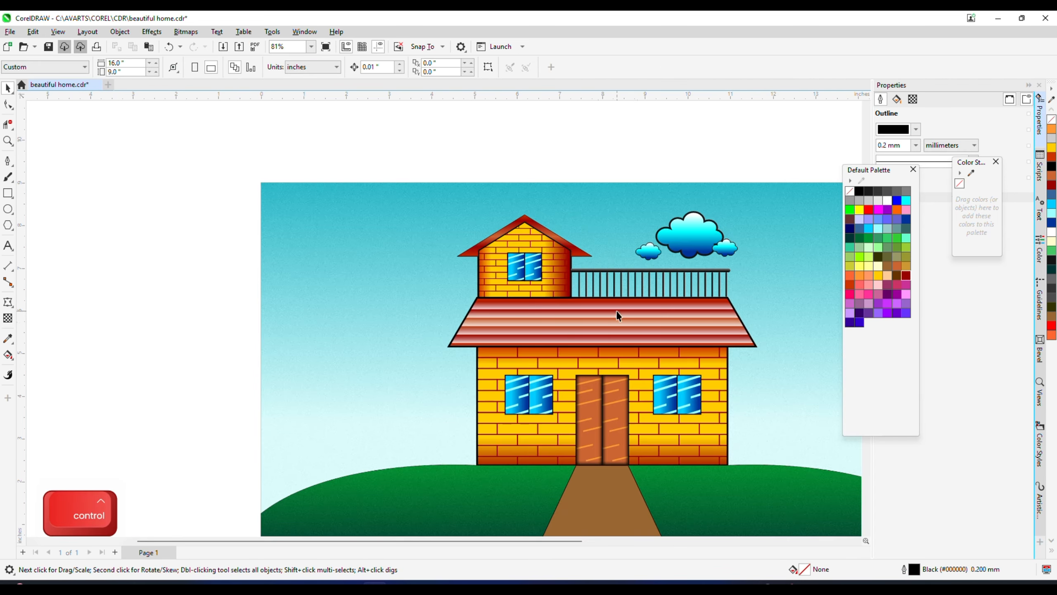
key("F4")
Fill the path in front of the door with black and remove its outline.
left_click(469, 465)
scroll(468, 466, "down", 1)
scroll(457, 478, "up", 2)
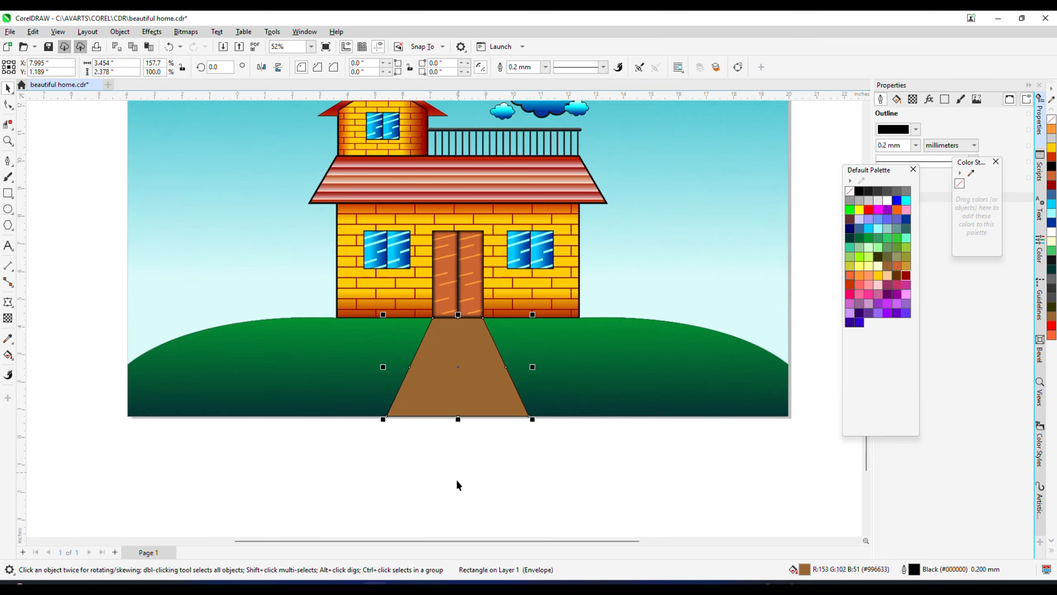
left_click(855, 192)
right_click(850, 191)
scroll(571, 371, "down", 1)
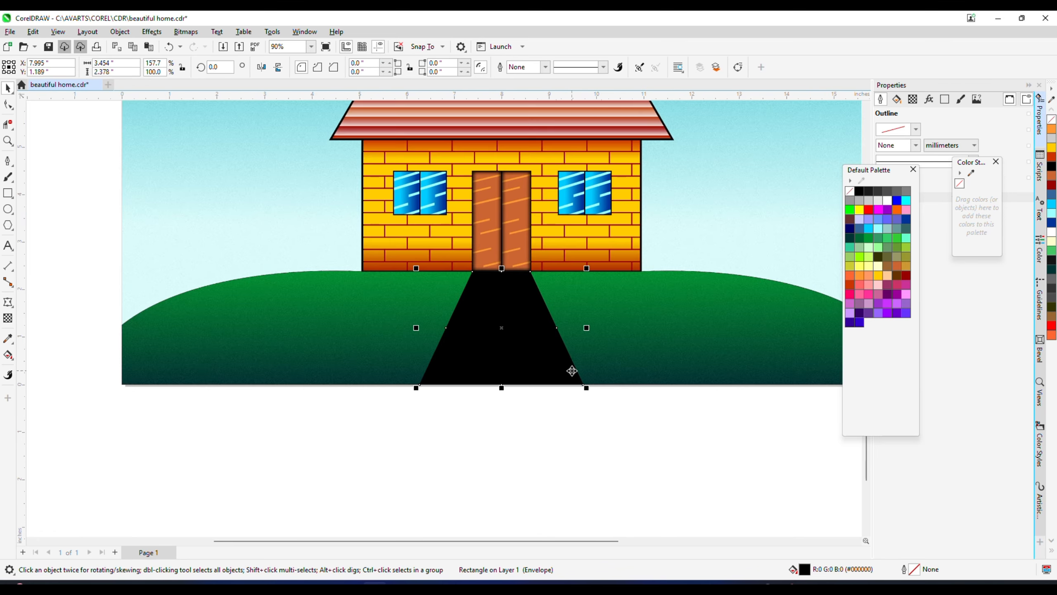
Make a white copy of the path, widened evenly to about 3.65 inches, and place it behind the black path.
scroll(549, 306, "up", 3)
scroll(493, 255, "up", 3)
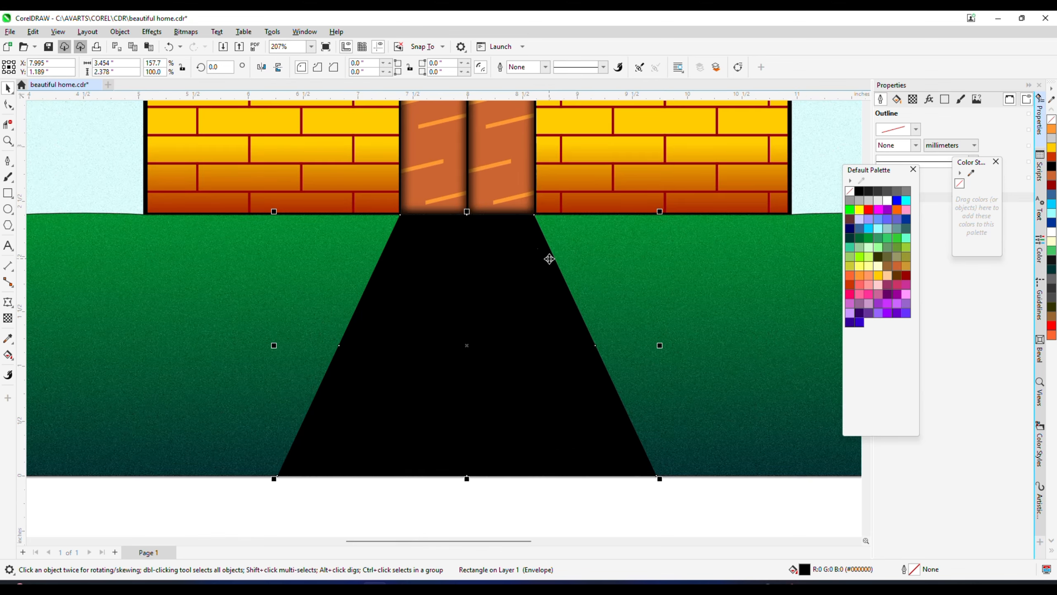
scroll(562, 271, "down", 1)
scroll(621, 313, "up", 2)
left_click_drag(638, 331, 649, 330)
left_click(889, 201)
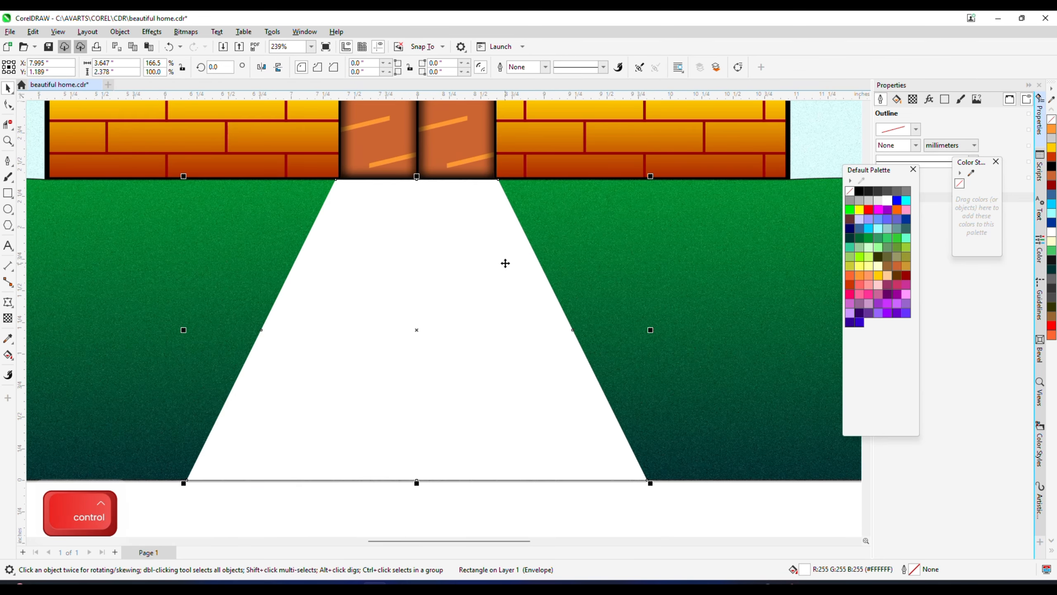
key("ctrl+Page_Down")
scroll(641, 281, "down", 3)
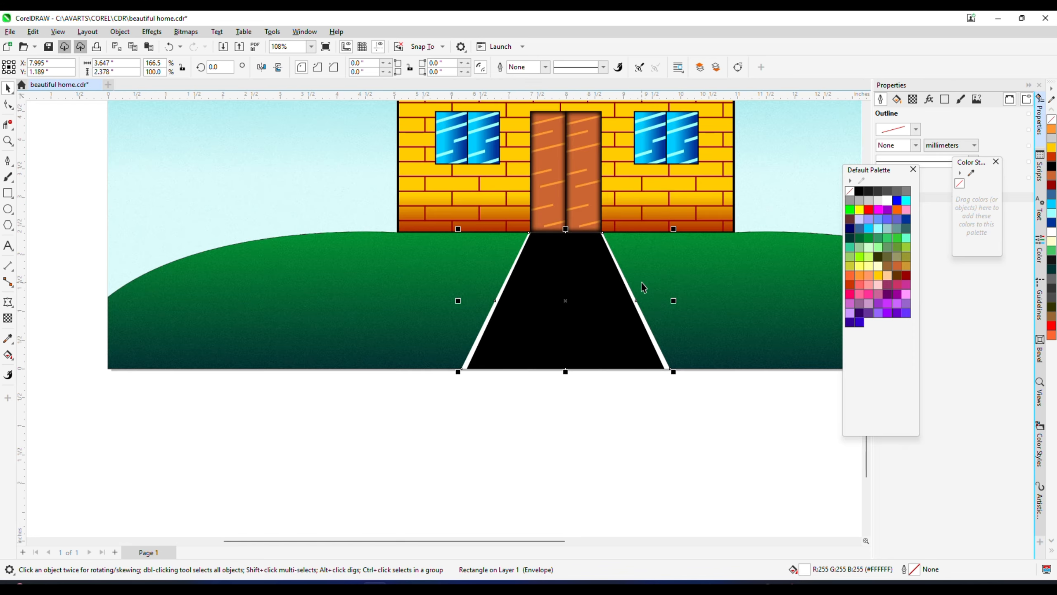
Narrow the white path copy evenly to about 3.56 inches for thinner road edge lines.
scroll(682, 322, "up", 5)
left_click(577, 377)
left_click(577, 376)
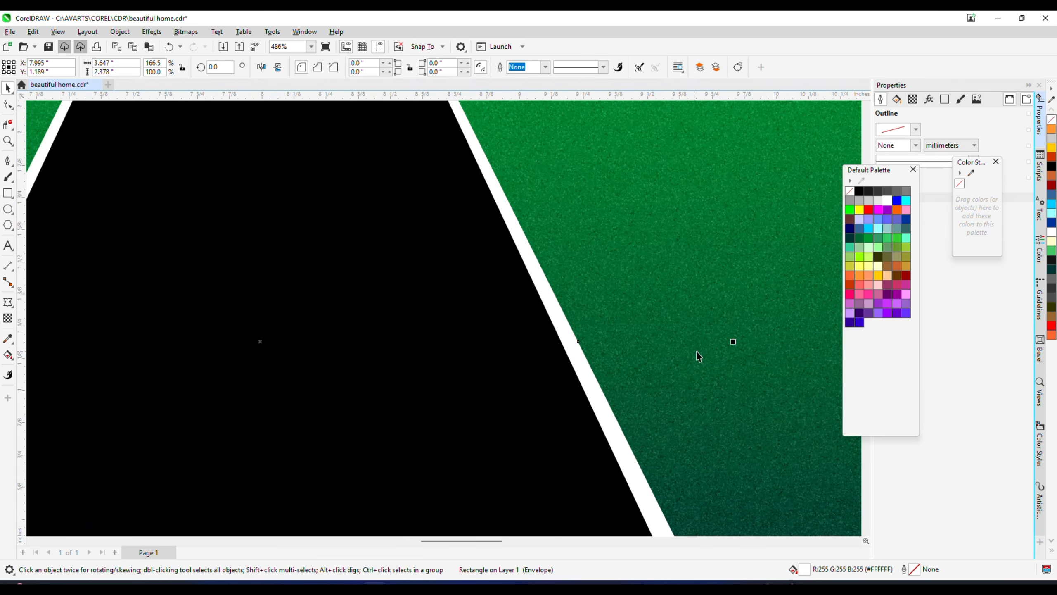
left_click_drag(733, 342, 720, 341)
scroll(595, 293, "down", 4)
key("Escape")
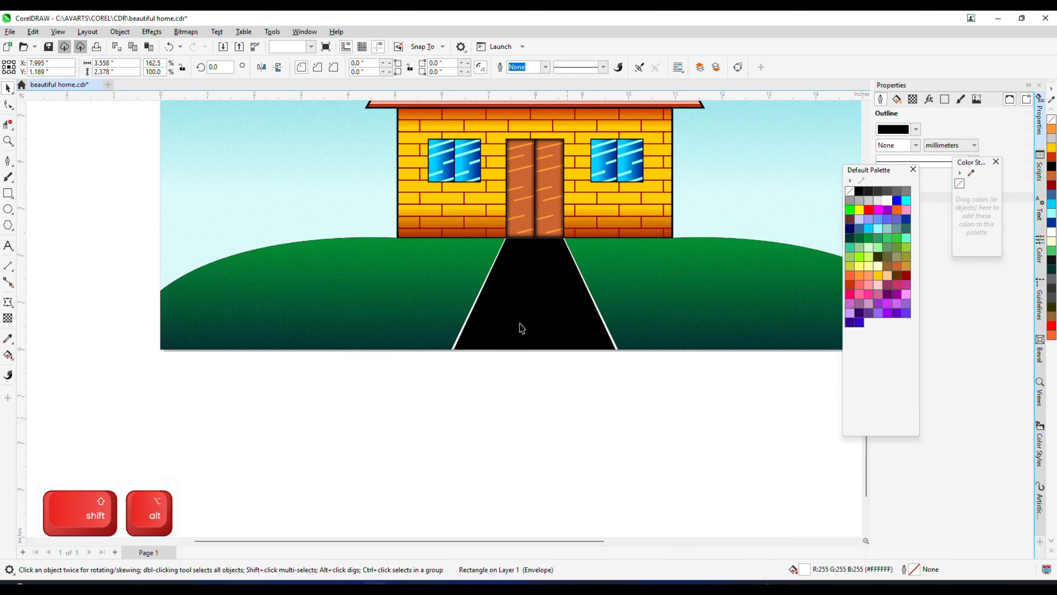
Draw a white rectangle without outline, about 0.07 by 0.265 inches, near the path's upper end below the door.
scroll(468, 258, "up", 1)
left_click(12, 192)
scroll(574, 253, "up", 3)
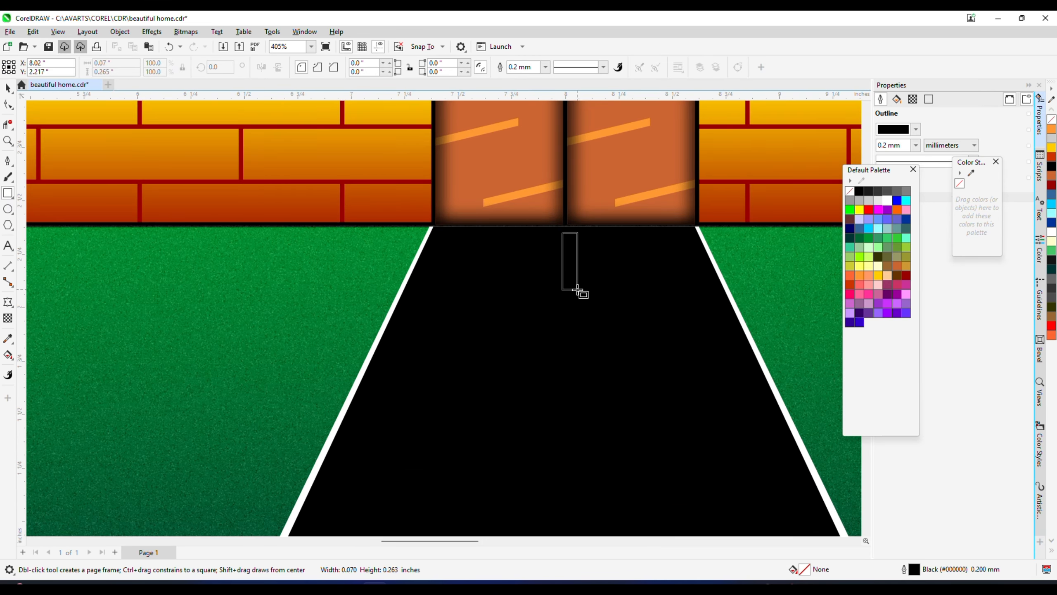
left_click_drag(578, 290, 580, 292)
key("space")
left_click(888, 200)
right_click(847, 192)
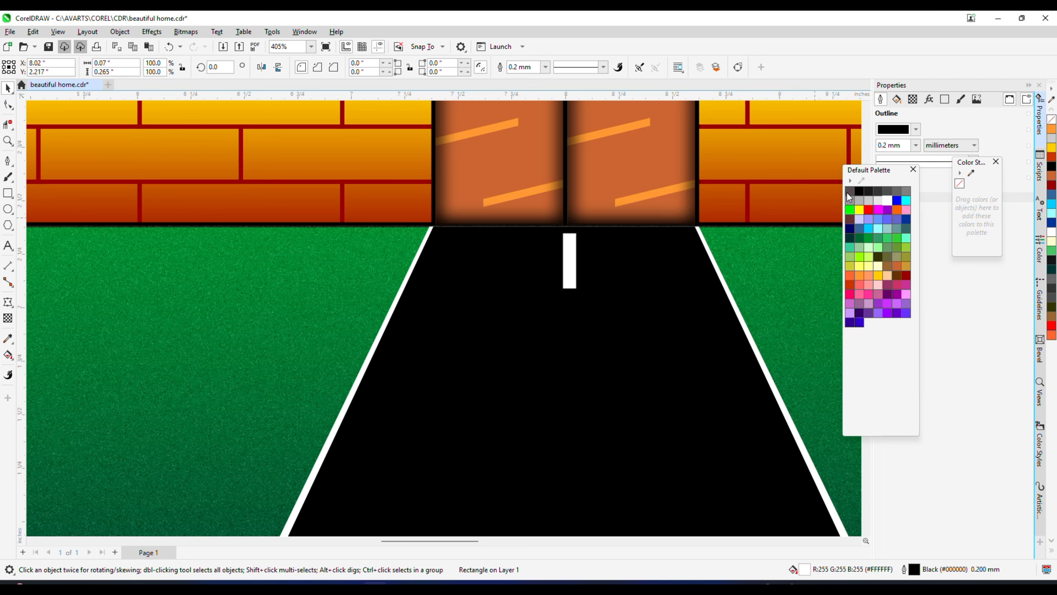
Align the white dash to the horizontal centre and top edge of the black path.
scroll(591, 267, "down", 1)
left_click(599, 275, "shift")
key("c")
key("r")
key("t")
Shrink the white dash to about 0.045 by 0.171 inches and realign it to the path's centre and top edge.
scroll(612, 237, "down", 2)
scroll(604, 246, "down", 2)
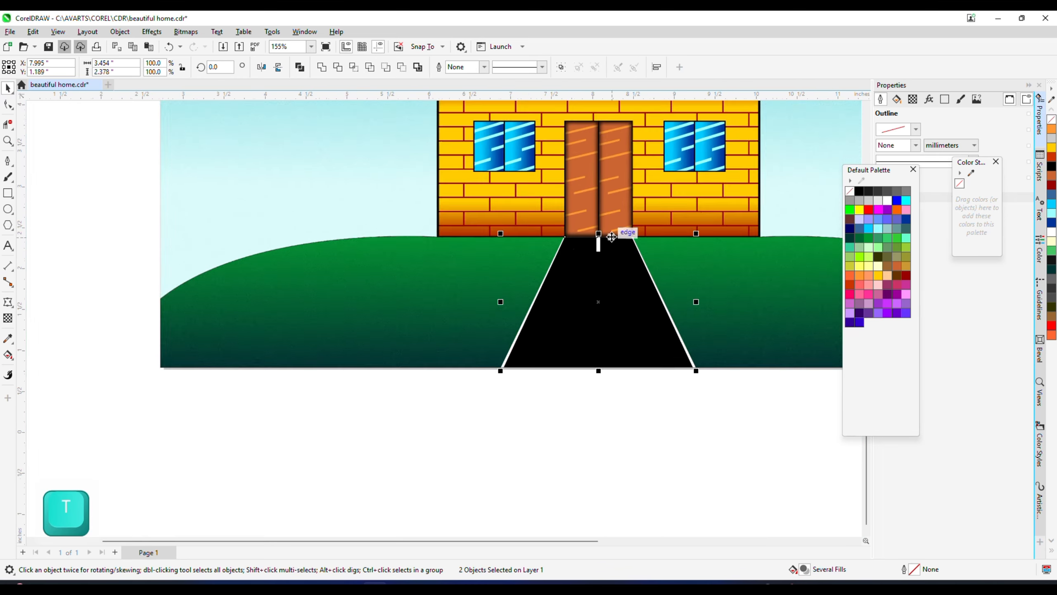
left_click(603, 252)
scroll(603, 252, "up", 5)
scroll(605, 277, "up", 2)
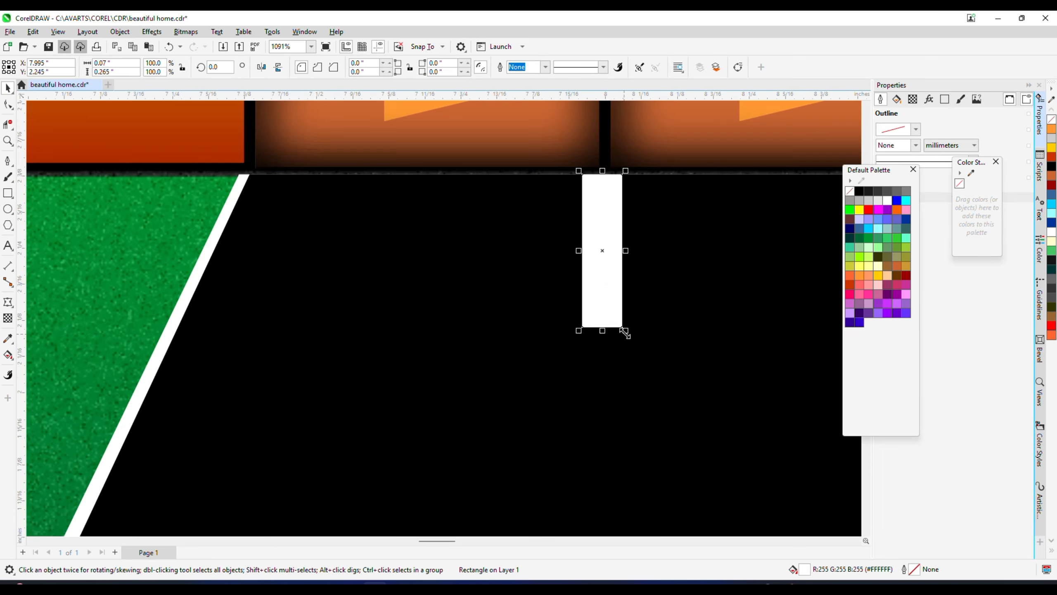
left_click_drag(626, 333, 618, 323)
left_click(666, 259, "shift")
key("c")
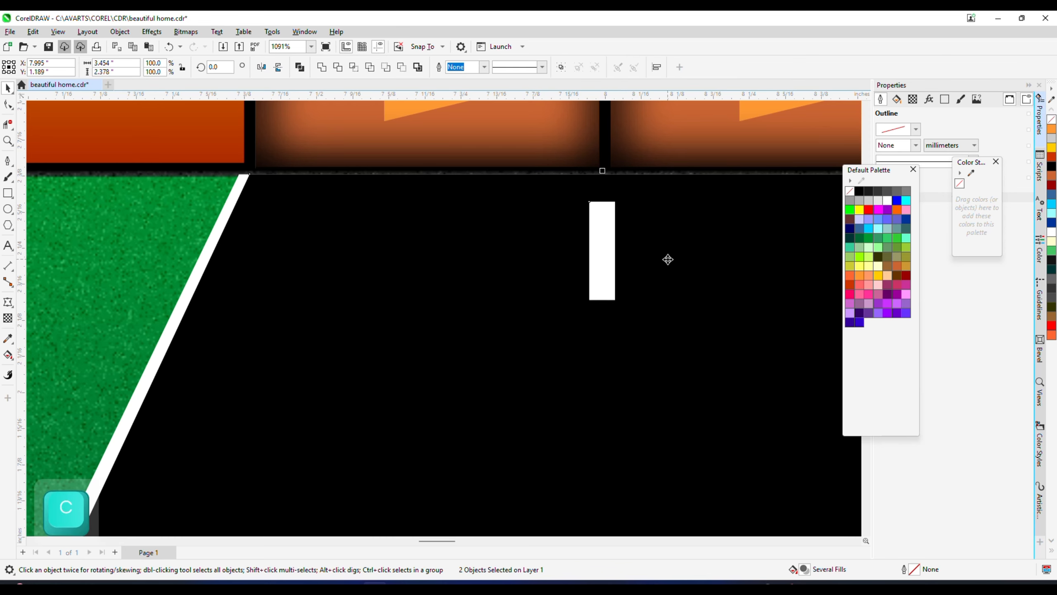
key("t")
Copy the dash straight down with a small gap and repeat the copy to the lower end of the path.
scroll(612, 198, "down", 4)
scroll(589, 197, "down", 4)
key("Escape")
scroll(601, 311, "up", 3)
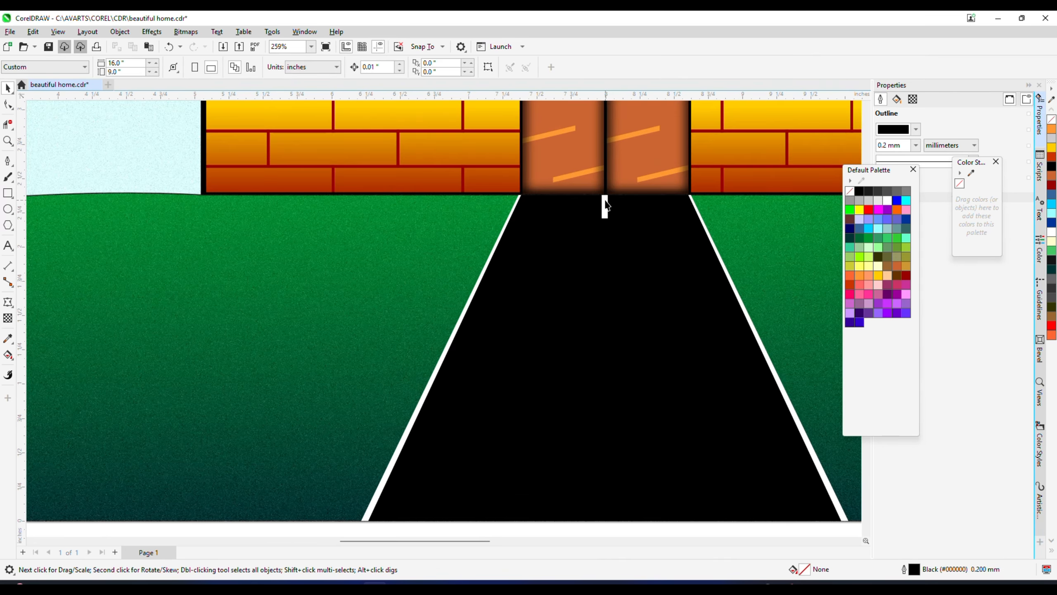
left_click_drag(605, 201, 605, 230)
key("ctrl+d")
key("ctrl+d")
key("ctrl+d")
key("ctrl+d")
key("ctrl+d")
key("ctrl+d")
key("ctrl+d")
key("ctrl+d")
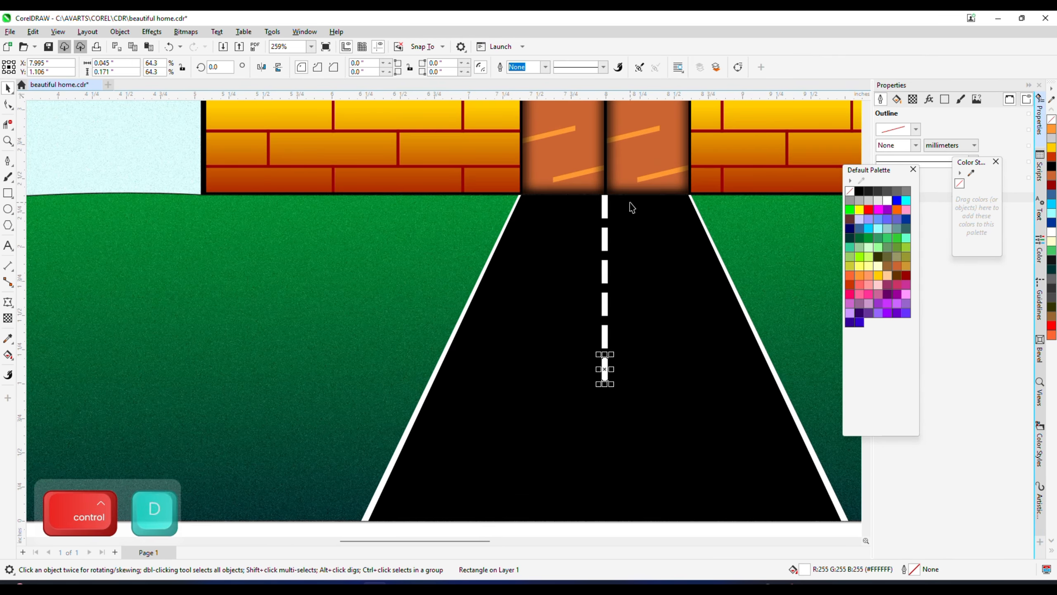
Group all the centre dashes and stretch the group to about 2.38 inches tall, reaching the path's bottom edge.
scroll(630, 204, "down", 2)
left_click(582, 436)
left_click_drag(582, 437, 644, 190)
key("ctrl+g")
scroll(615, 404, "up", 8)
left_click_drag(634, 331, 637, 393)
scroll(637, 394, "down", 9)
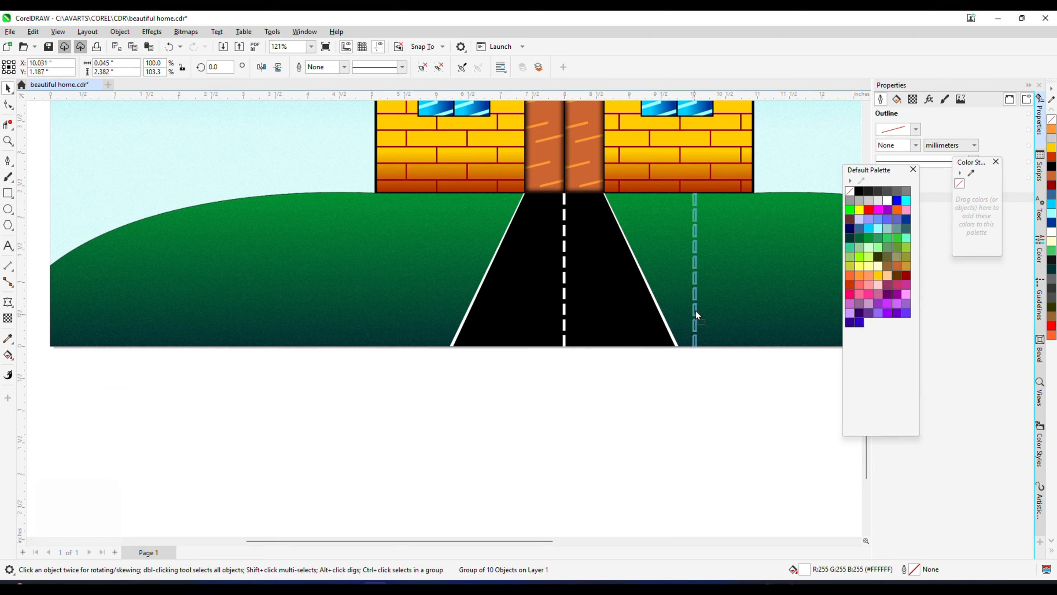
Apply a straight-line envelope to the road's centre dash group and widen its lower end symmetrically.
left_click(565, 342)
scroll(565, 341, "up", 2)
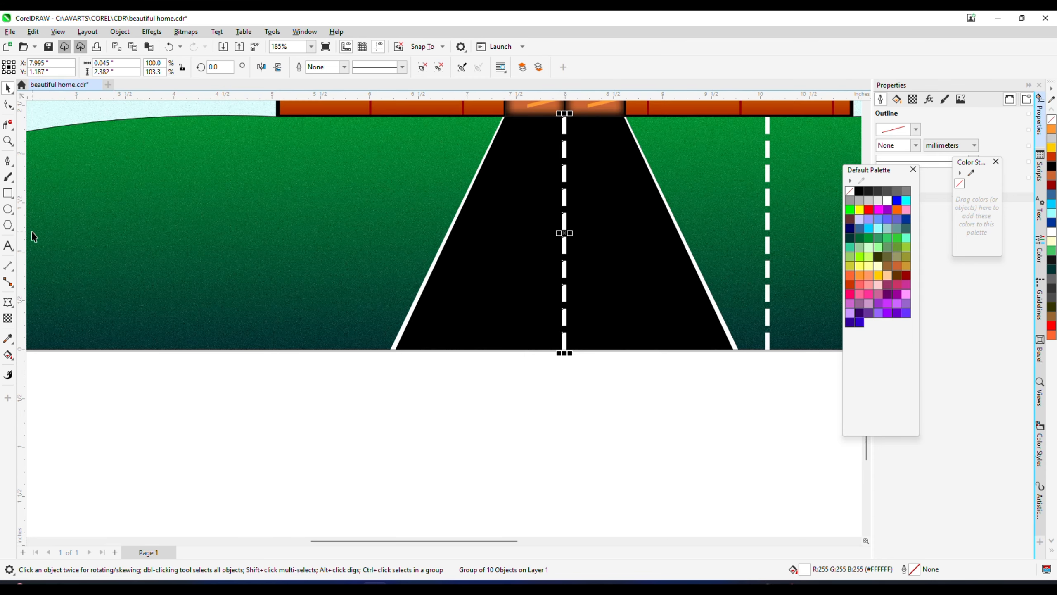
left_click(8, 304)
scroll(499, 234, "up", 2)
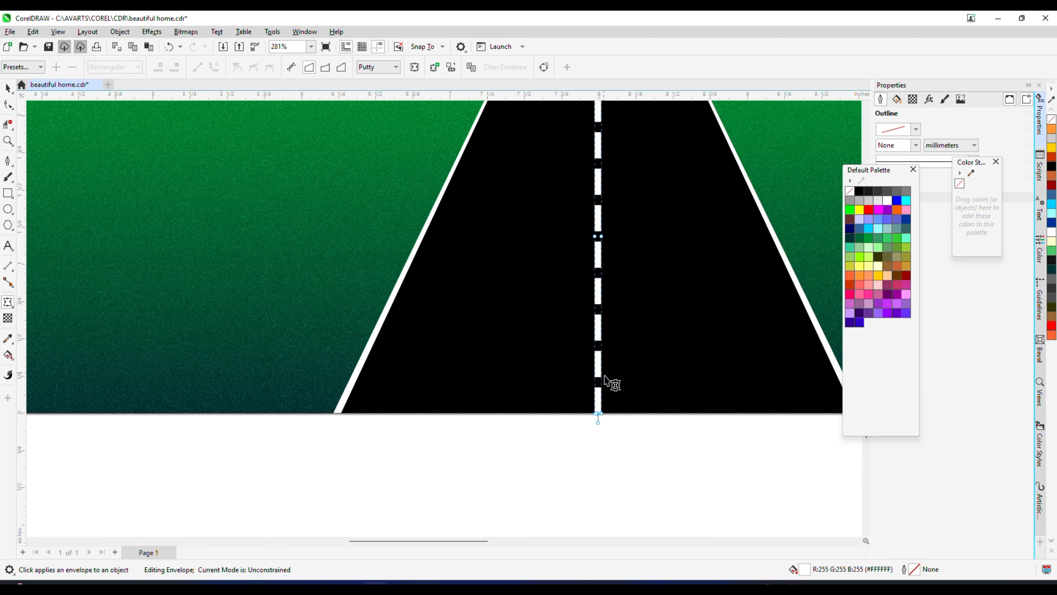
left_click_drag(601, 413, 618, 413)
scroll(563, 393, "down", 5)
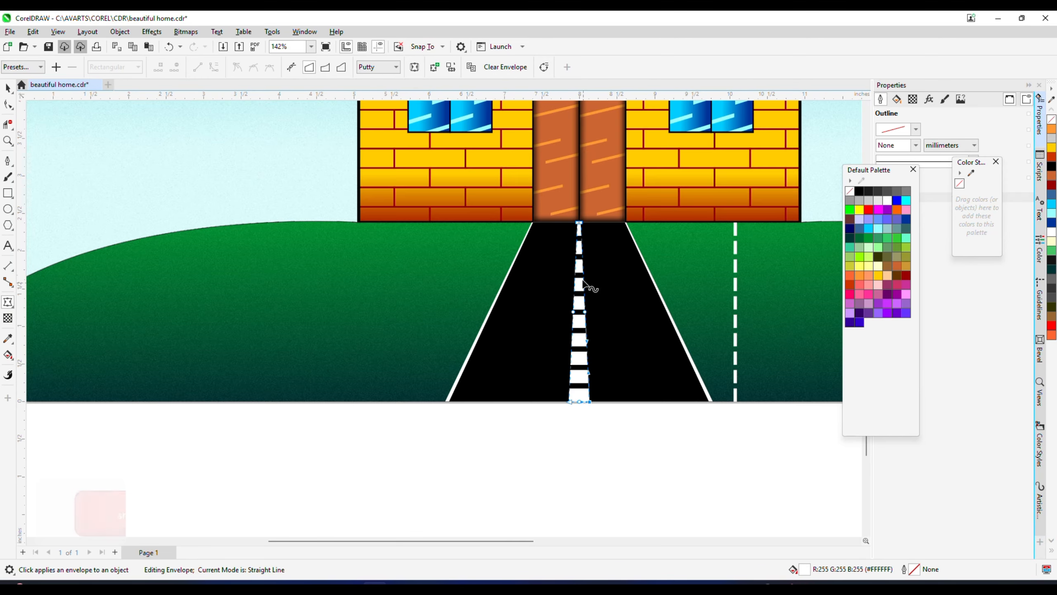
Narrow both ends of the centre dashes' envelope so they taper from a slightly wider base to a near point at the door.
scroll(582, 229, "up", 7)
scroll(580, 210, "up", 8)
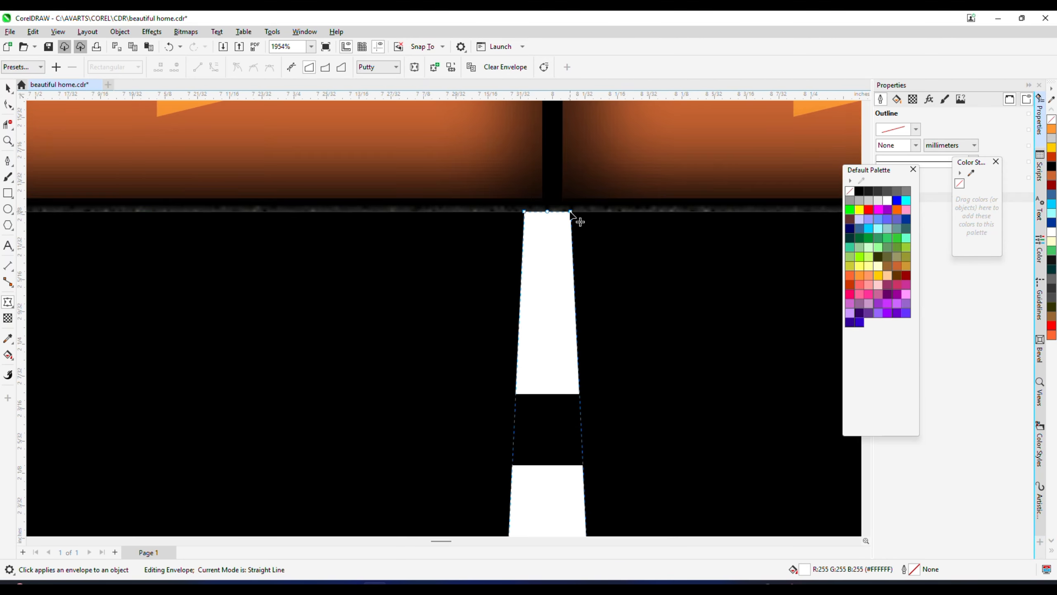
left_click_drag(568, 212, 550, 213)
scroll(609, 206, "down", 7)
scroll(571, 385, "up", 5)
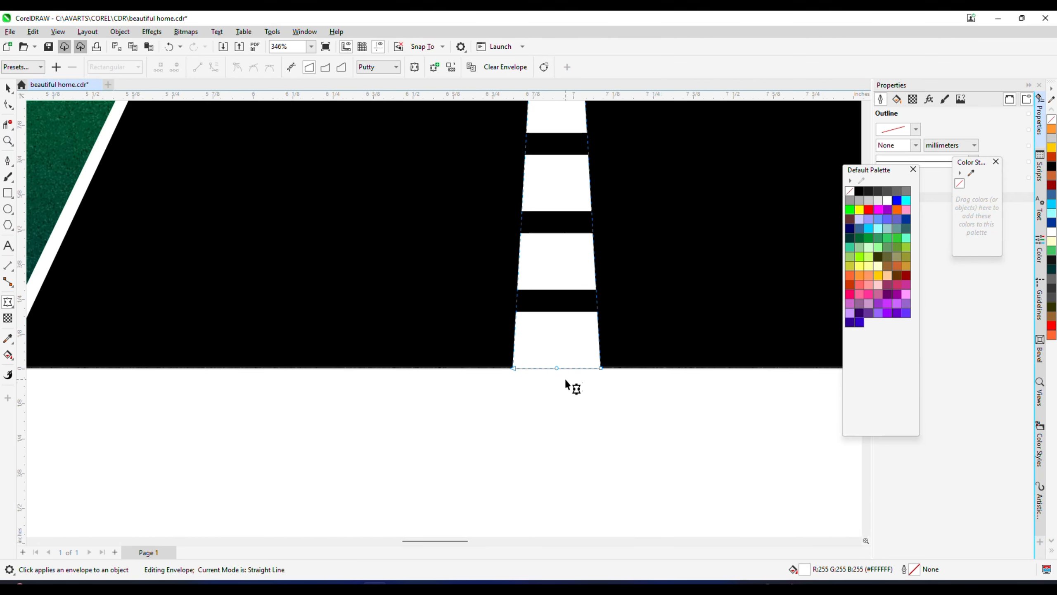
left_click_drag(604, 369, 554, 366)
scroll(556, 385, "down", 5)
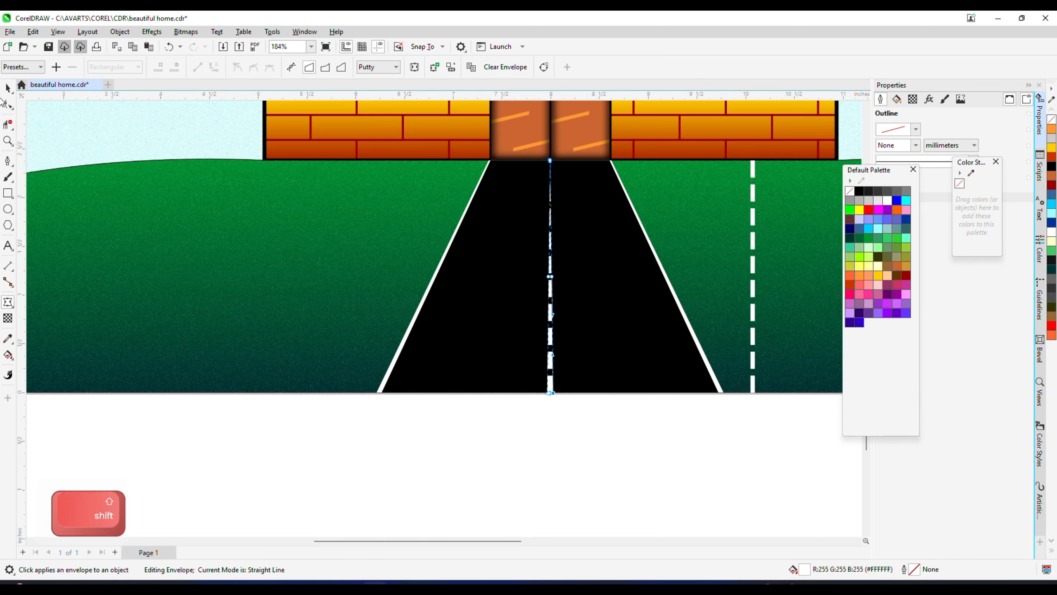
left_click(8, 89)
scroll(579, 360, "down", 2)
key("Escape")
scroll(567, 360, "up", 1)
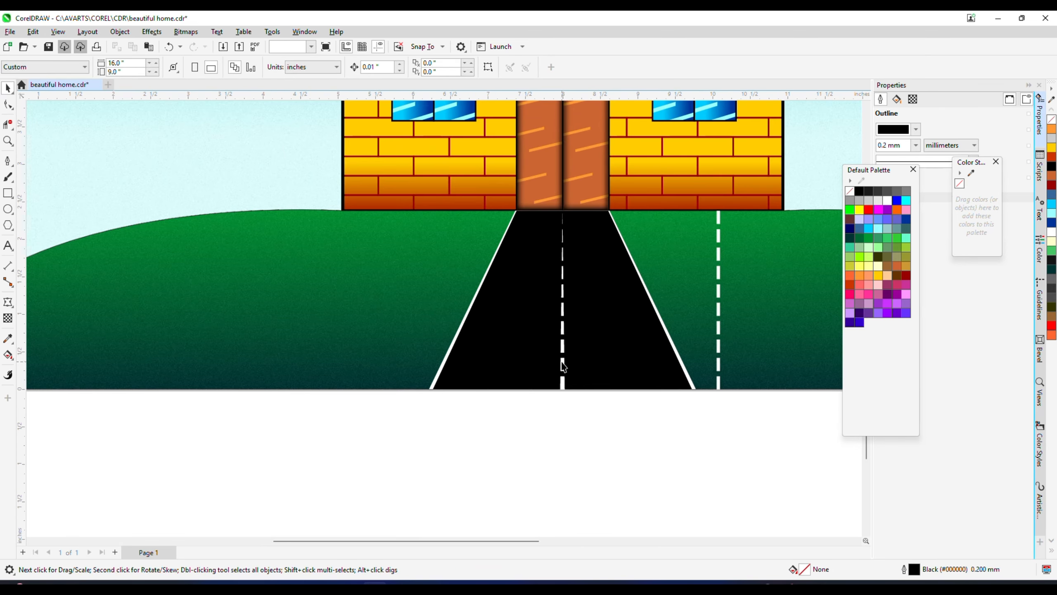
Copy the tapered centre dashes and slant the copy along the inside of the road's right edge line.
left_click_drag(563, 366, 686, 396)
left_click(603, 387)
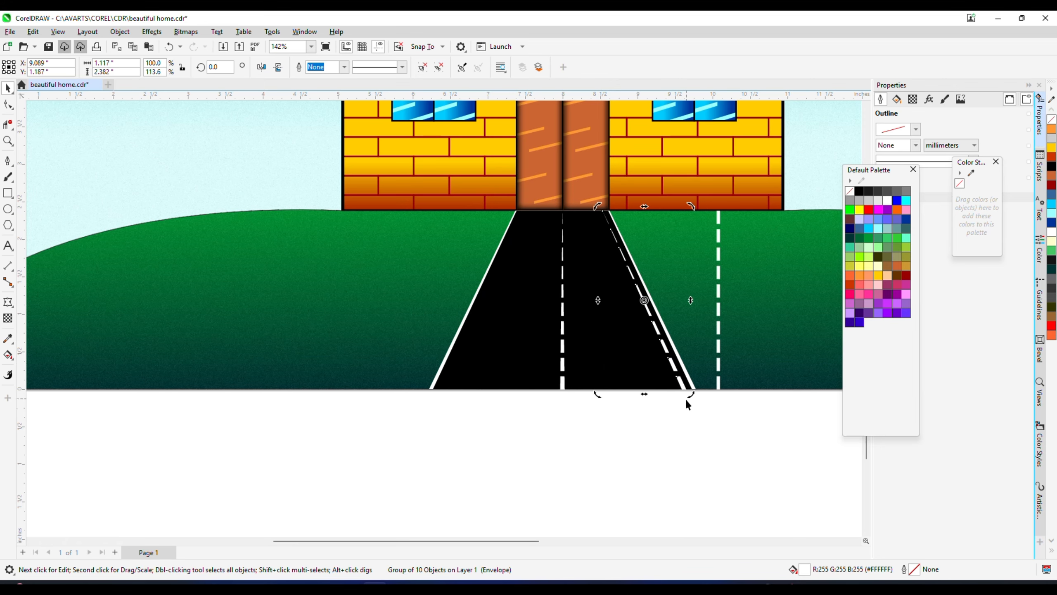
key("Escape")
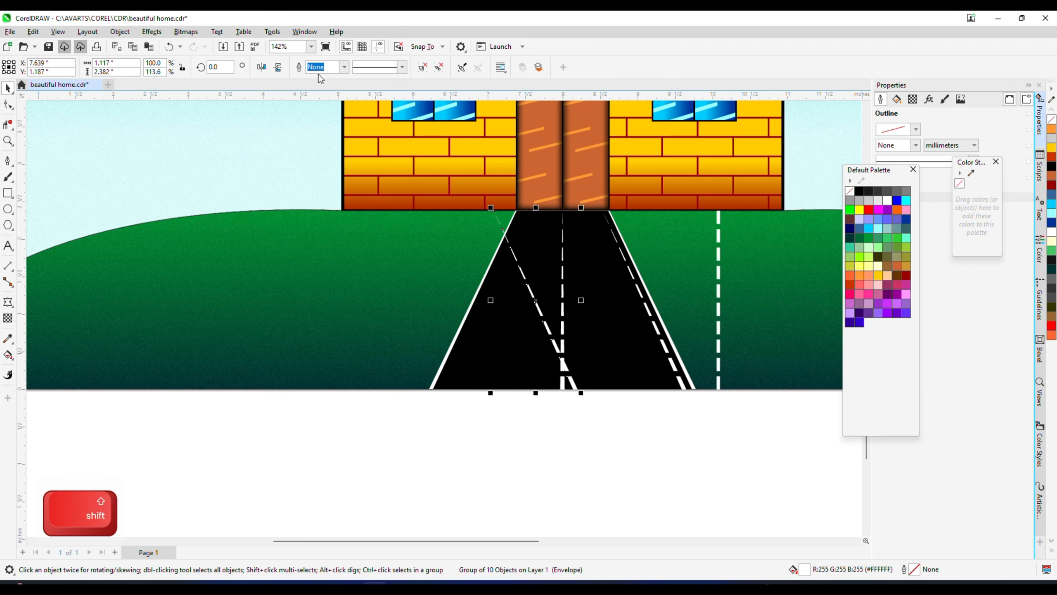
Mirror a copy of the slanted dashes horizontally and place it along the inside of the road's left edge line.
left_click(261, 67)
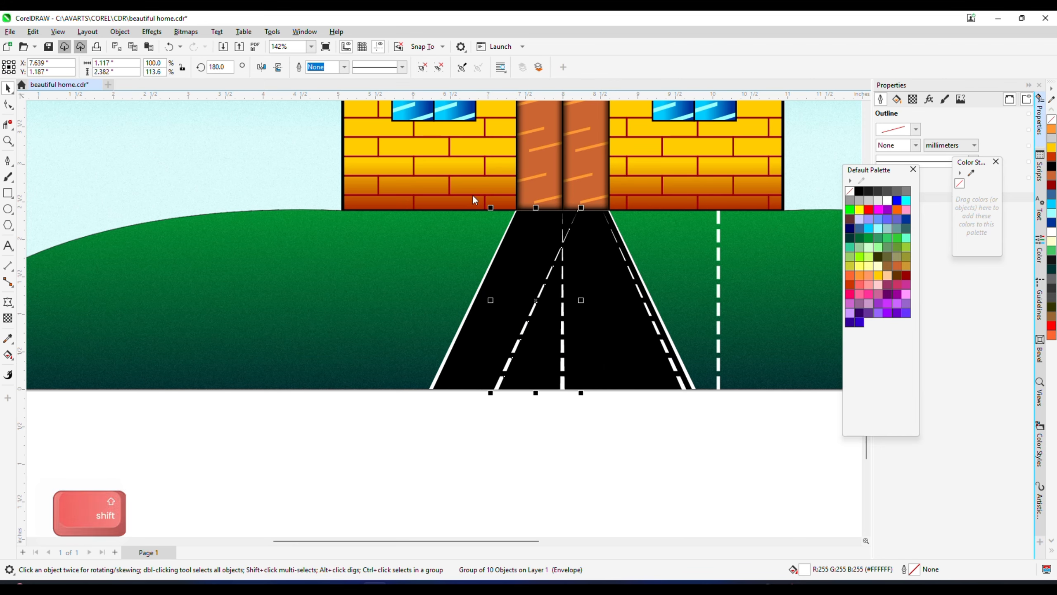
scroll(544, 265, "up", 2)
left_click_drag(513, 304, 457, 294)
scroll(458, 294, "down", 2)
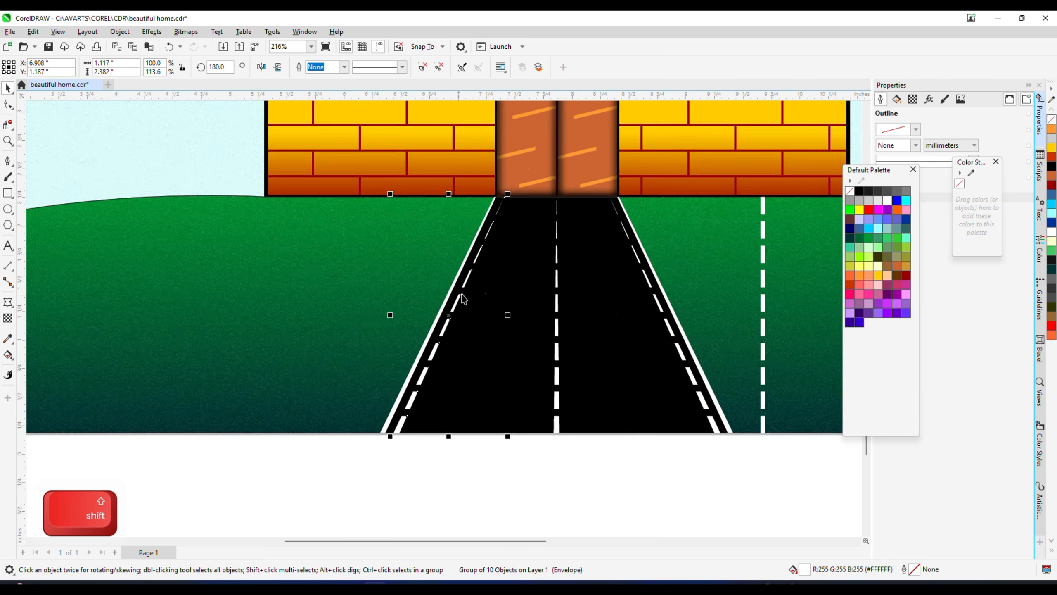
key("Escape")
left_click(658, 293)
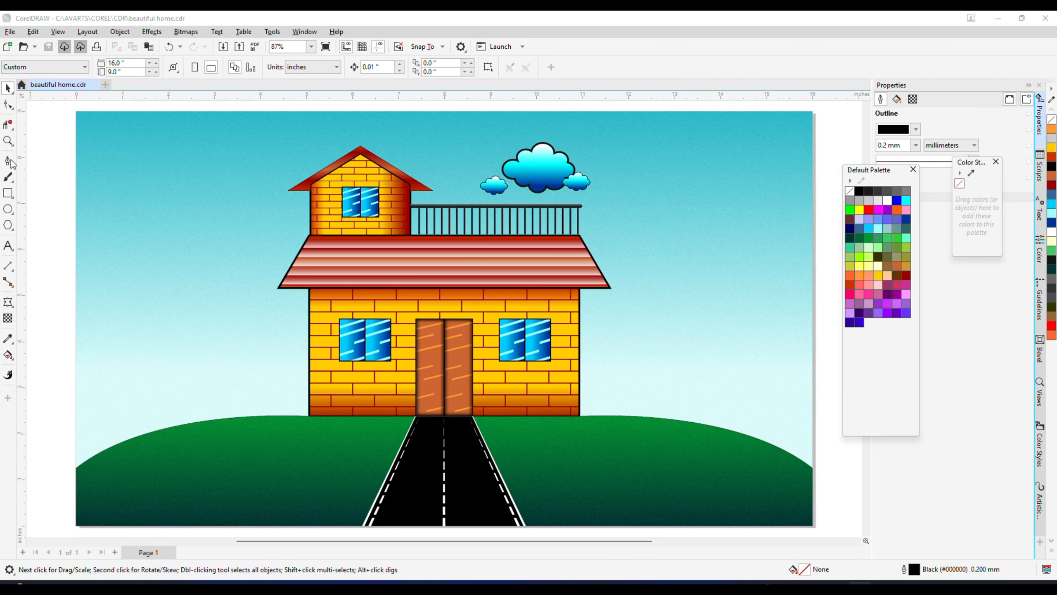
Draw a closed bird silhouette about 0.35 by 0.11 inches with the Pen tool left of the tower roof and fill it black.
left_click(8, 161)
scroll(433, 220, "up", 4)
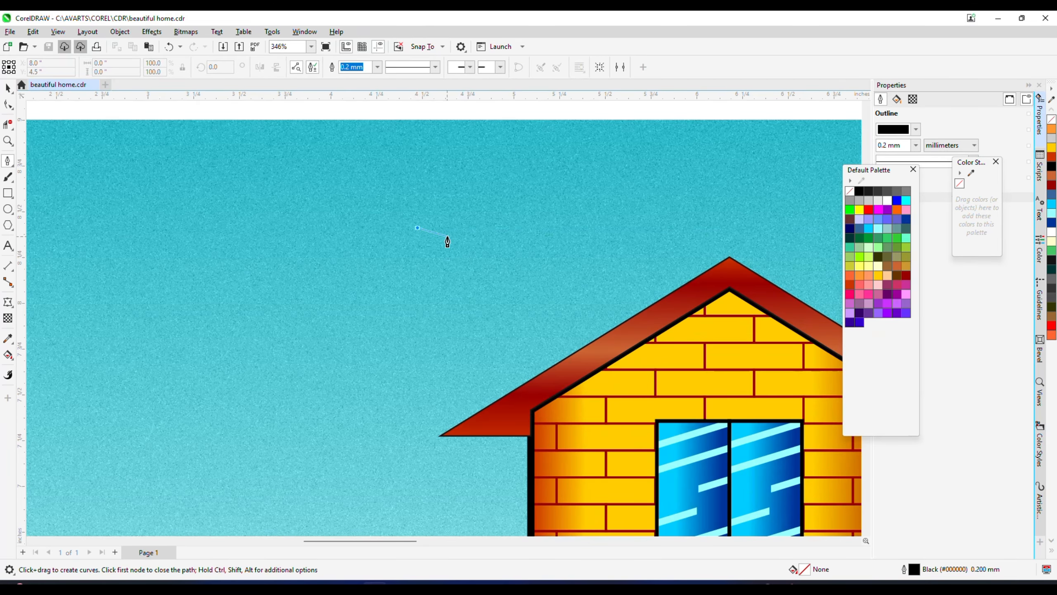
scroll(447, 241, "up", 3)
left_click_drag(452, 246, 477, 294)
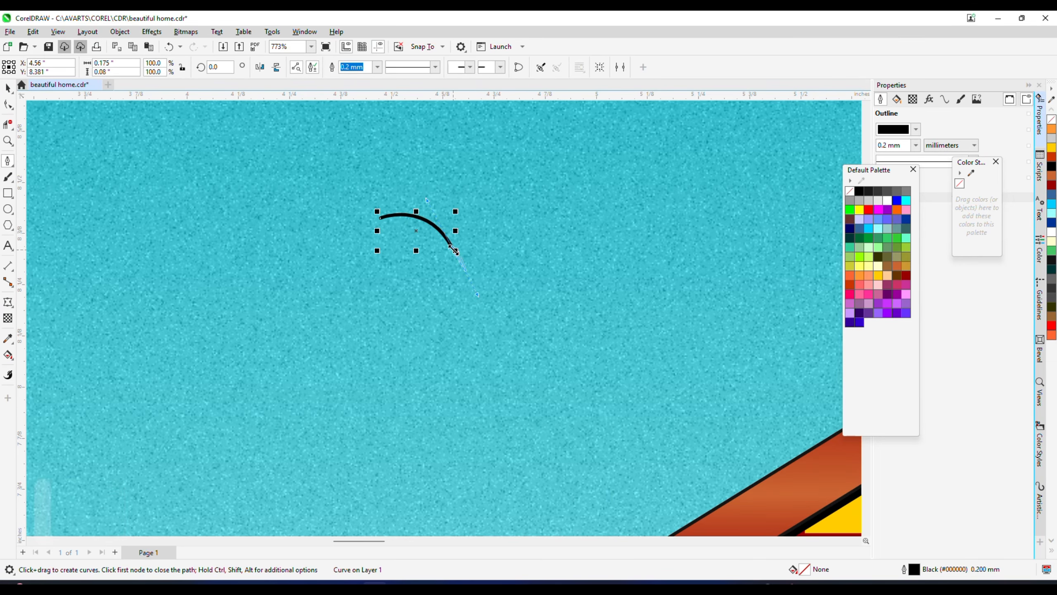
left_click(454, 250)
mouse_move(524, 211)
left_mouse_down()
mouse_move(581, 219)
mouse_move(523, 210)
left_mouse_up()
key("alt")
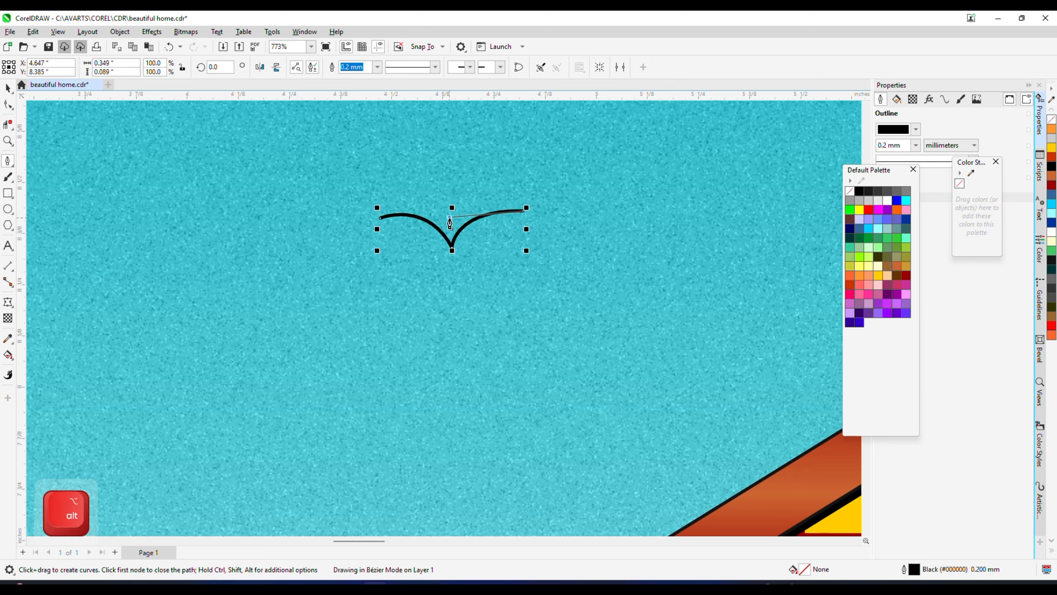
left_click_drag(450, 217, 424, 196)
left_click(8, 89)
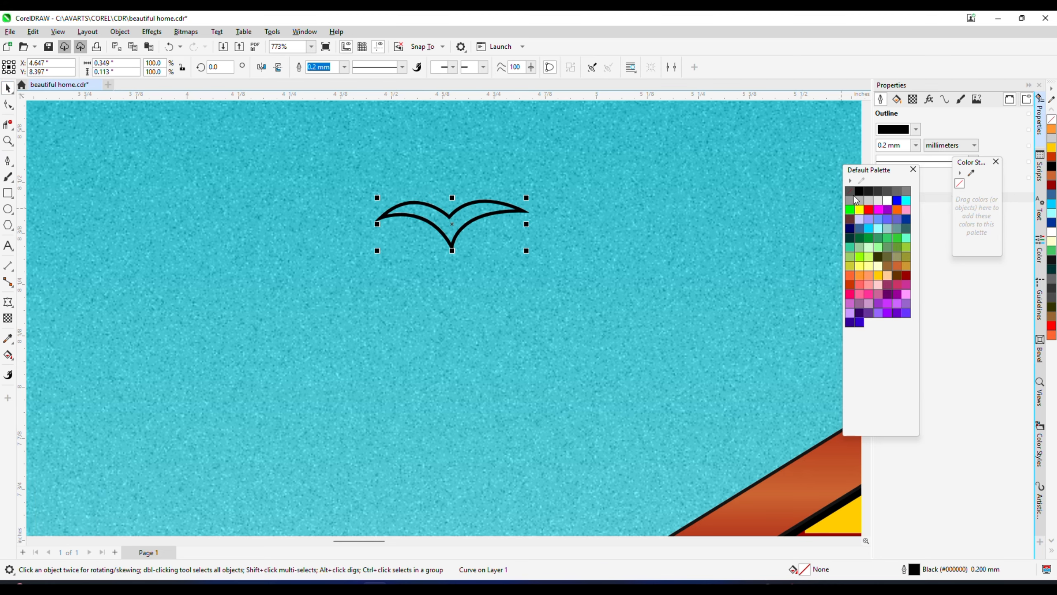
left_click(859, 190)
scroll(458, 213, "down", 5)
scroll(459, 213, "up", 2)
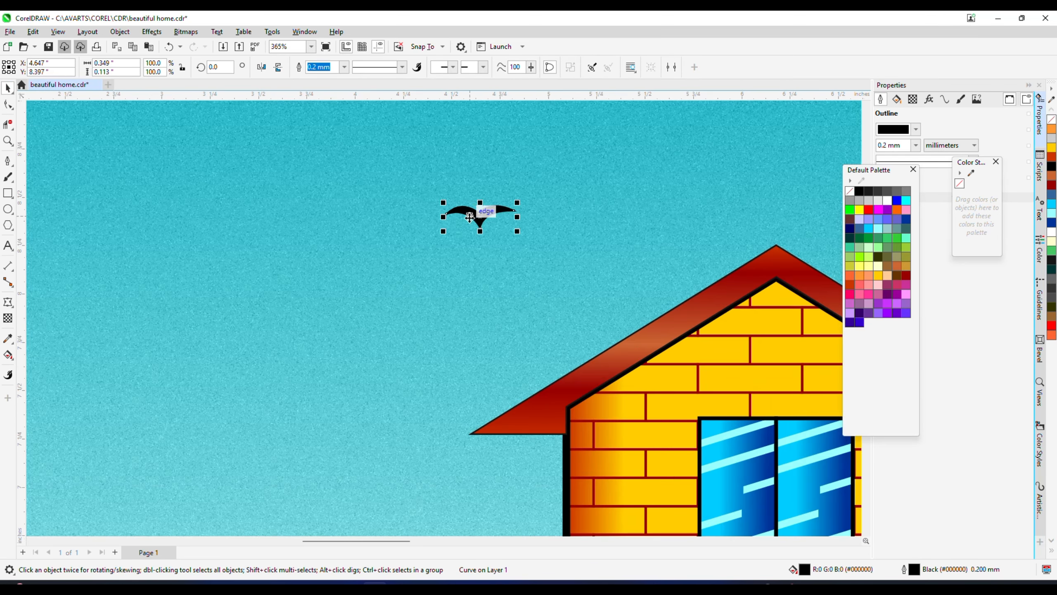
Copy the bird into a triangular flock of six in three rows and position the flock beside the tower roof.
left_click_drag(402, 301, 401, 306)
scroll(436, 234, "down", 4)
scroll(435, 251, "up", 4)
scroll(475, 236, "down", 1)
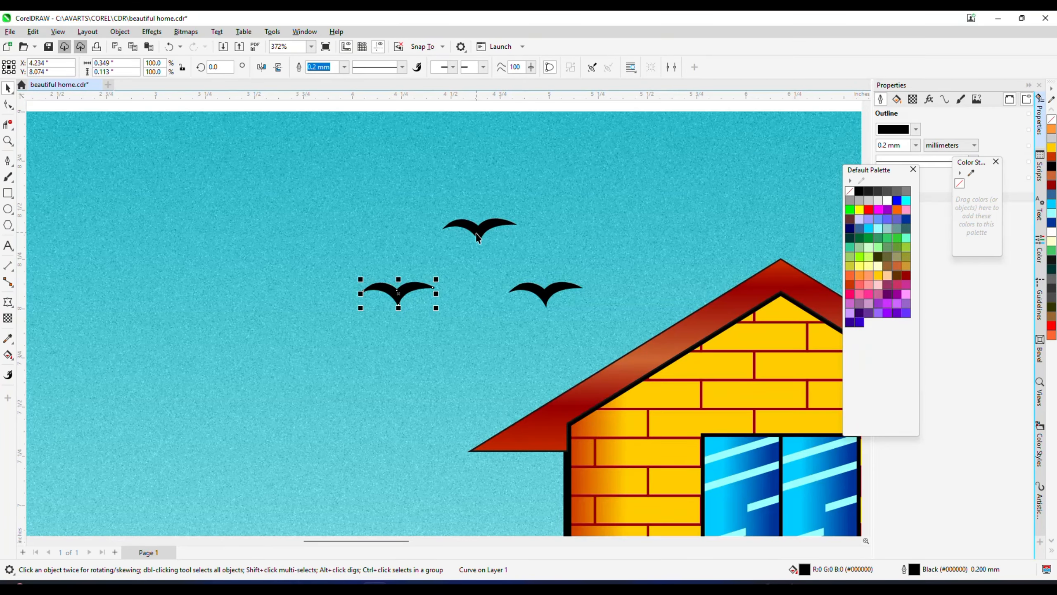
left_click_drag(457, 327, 481, 357)
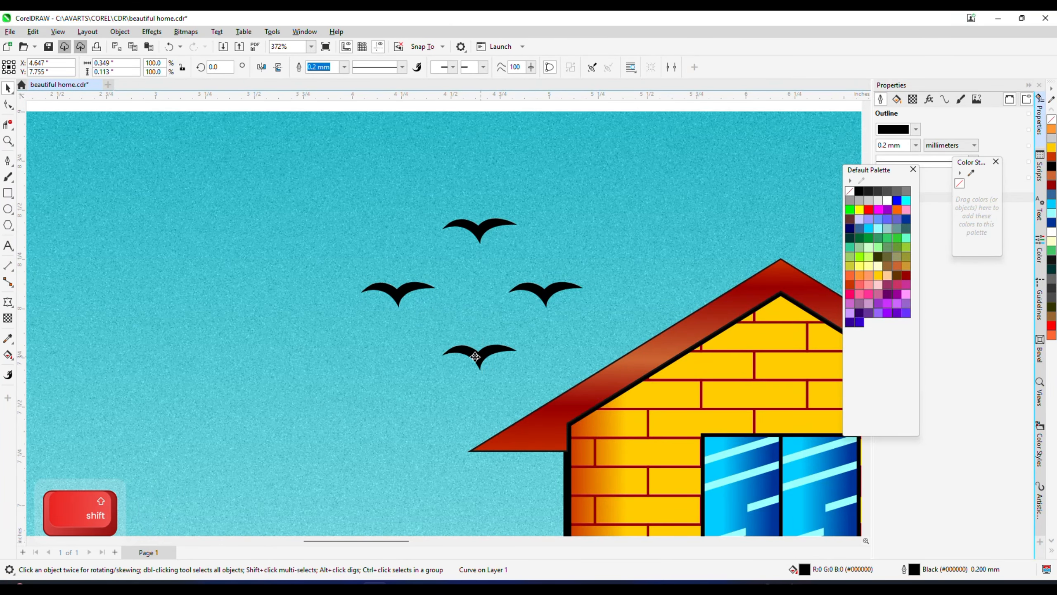
left_click_drag(596, 365, 597, 365)
scroll(495, 271, "down", 10)
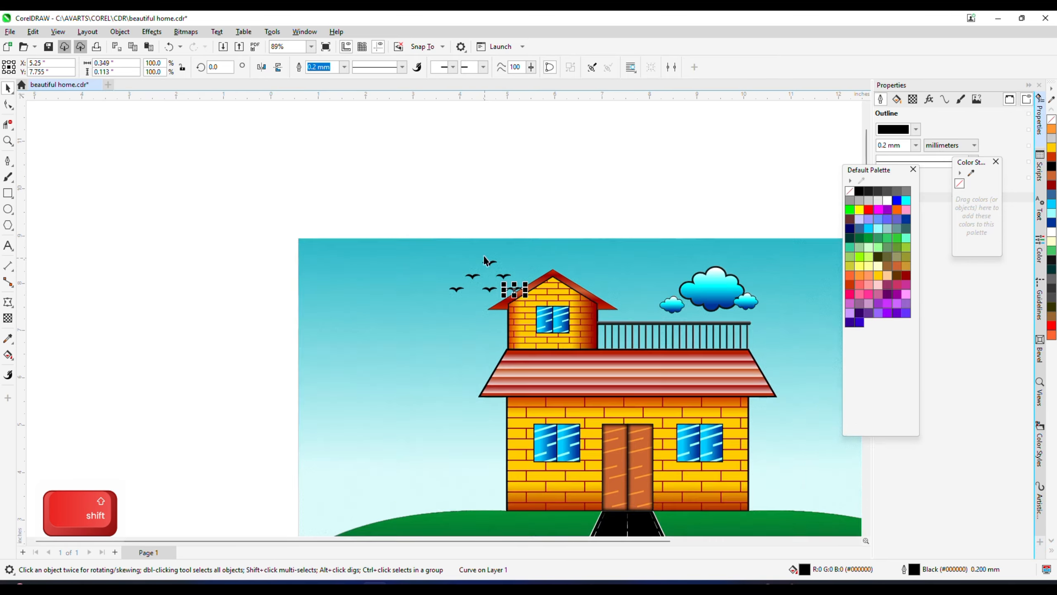
left_click(455, 221)
left_click_drag(523, 288, 523, 288)
scroll(507, 258, "up", 10)
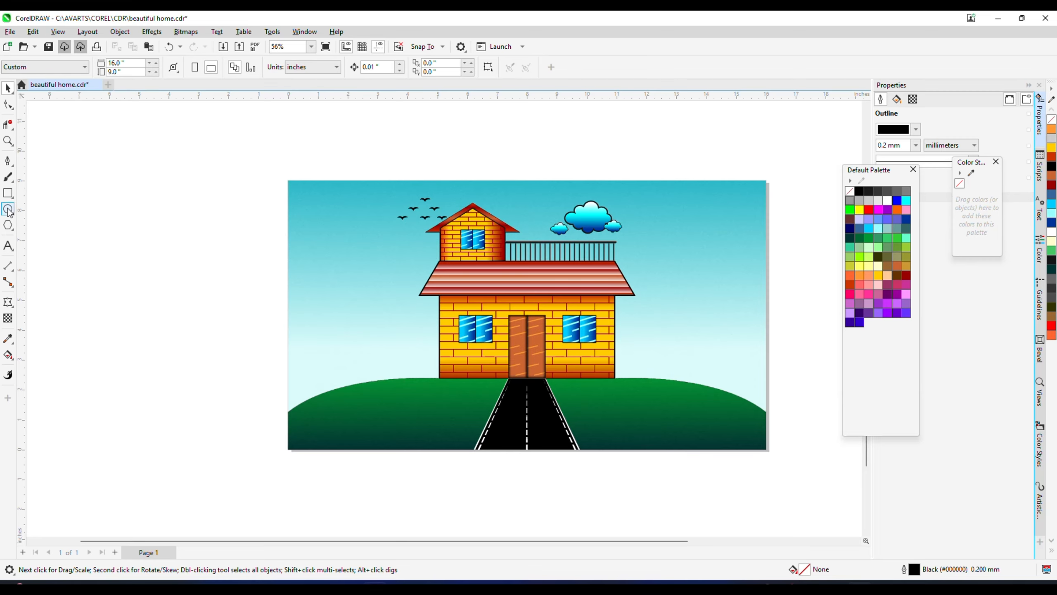
Draw a circle about 0.255 inches across in the sky left of the house, with one copy straight below and another beside that.
left_click(8, 210)
scroll(337, 349, "up", 5)
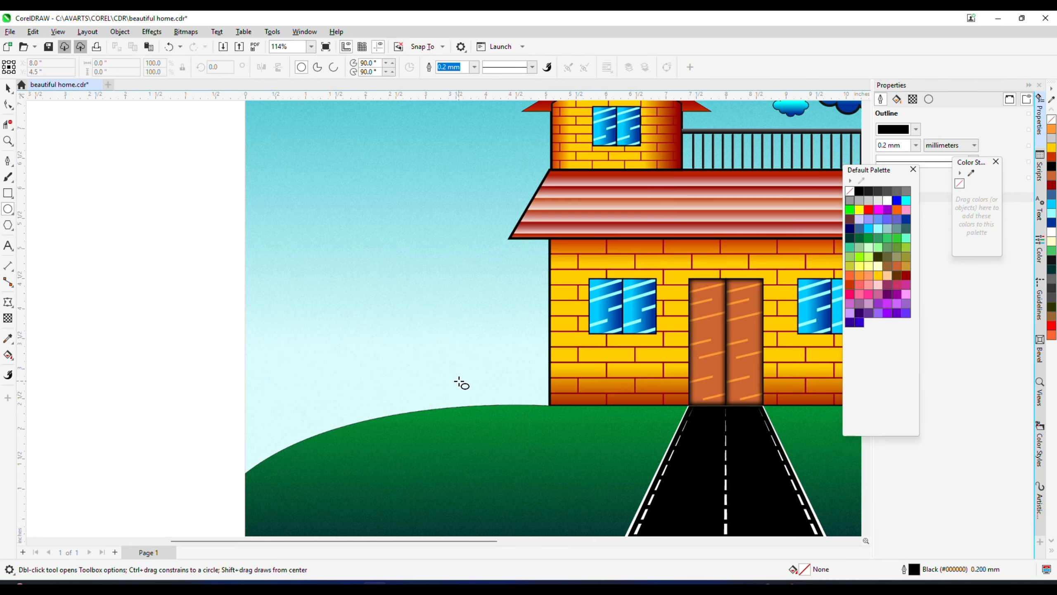
left_click_drag(478, 275, 449, 447)
left_click(8, 88)
scroll(475, 286, "up", 1)
scroll(477, 255, "up", 1)
scroll(477, 454, "up", 1)
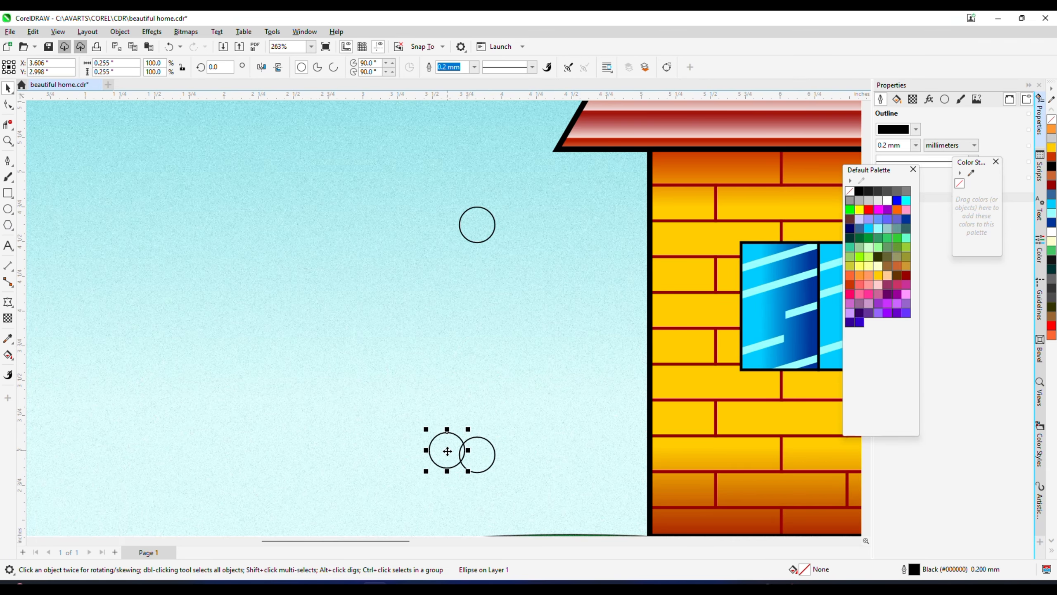
Copy the circle repeatedly into an overlapping curved chain that bulges left from the lower circle up to the upper circle.
scroll(447, 451, "up", 2)
left_click_drag(389, 409, 389, 409)
scroll(390, 410, "down", 1)
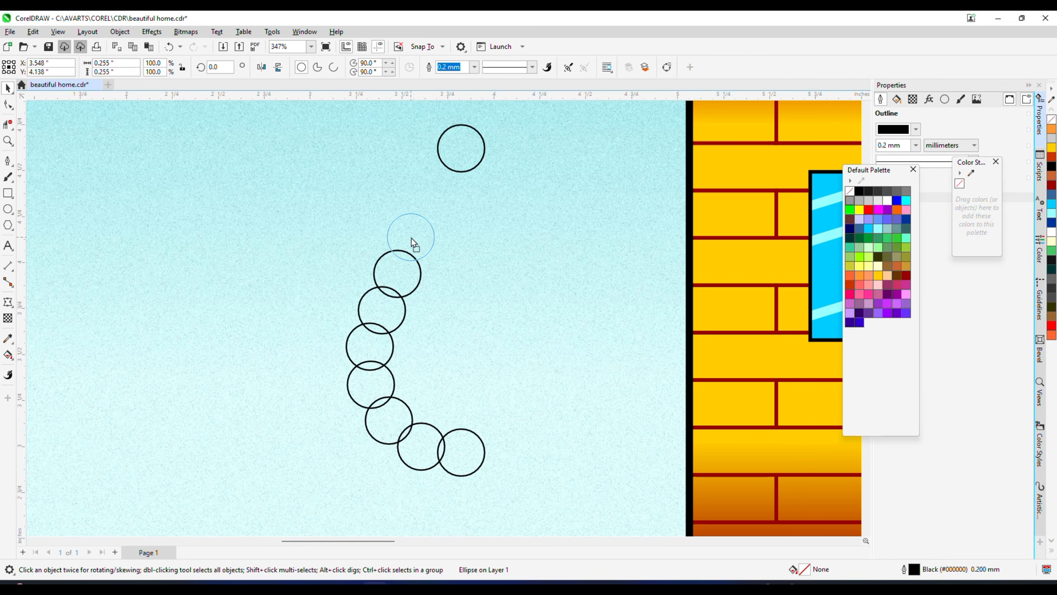
key("space")
left_click_drag(412, 241, 452, 178)
scroll(454, 180, "down", 5)
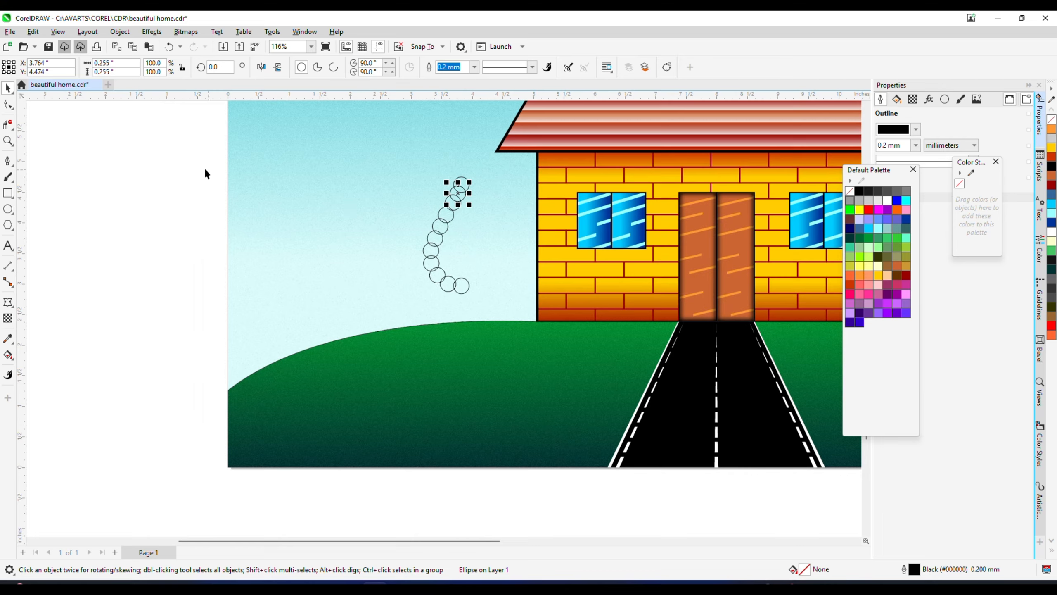
Mirror a copy of the eleven-circle chain to the right and snap its top circle onto the original's, closing the tree outline.
left_click_drag(145, 143, 496, 269)
scroll(466, 210, "up", 3)
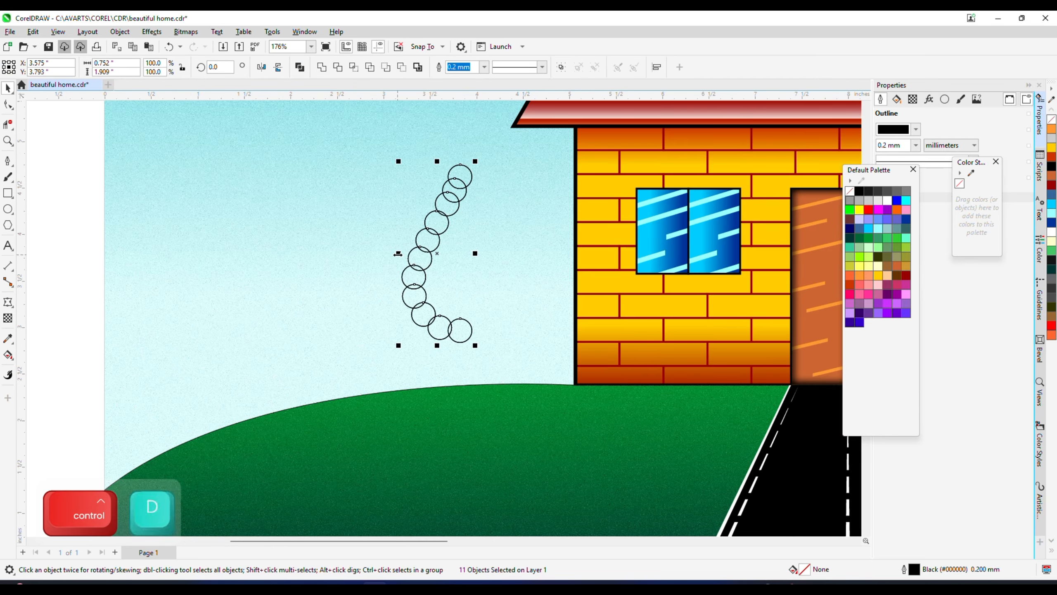
left_click_drag(399, 252, 489, 272)
right_click(488, 271)
scroll(481, 157, "up", 4)
scroll(481, 161, "up", 5)
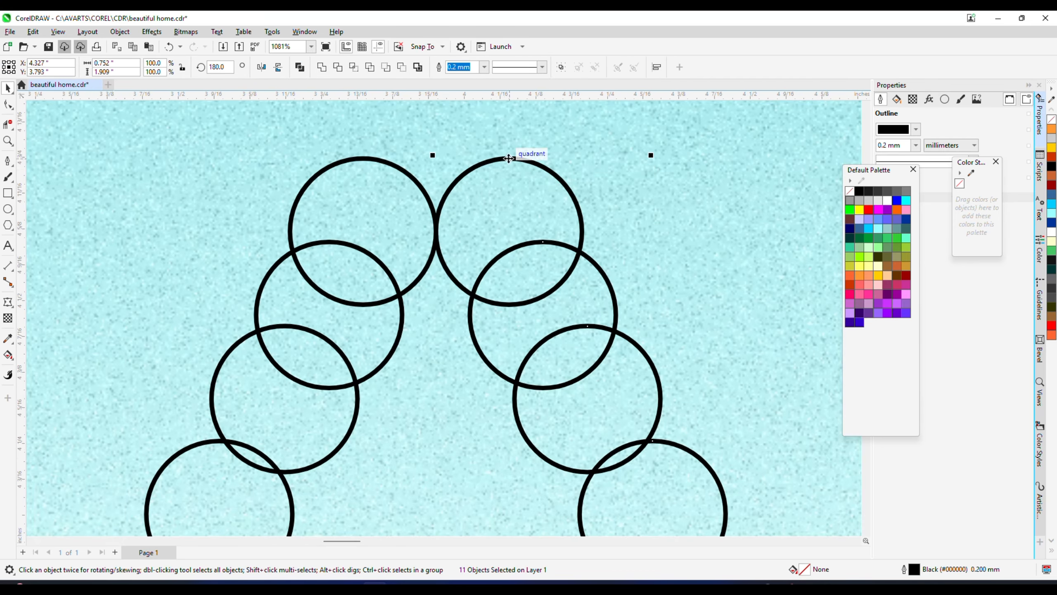
left_click_drag(511, 158, 364, 159)
scroll(523, 171, "down", 6)
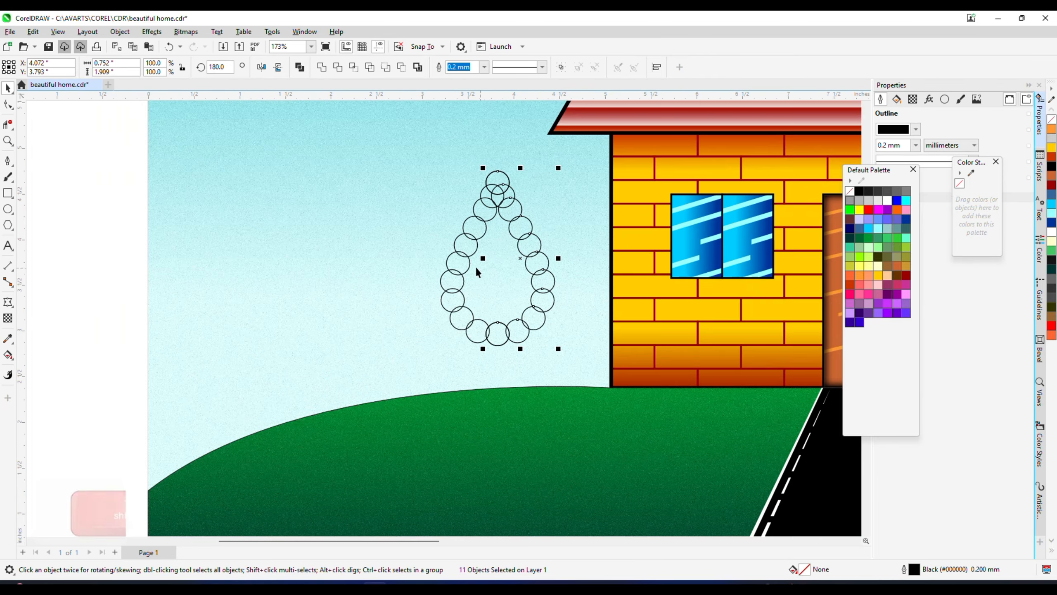
Remove the inner overlapping circle segments with Virtual Segment Delete, leaving only a scalloped tree outline.
left_click(8, 125)
scroll(486, 183, "up", 3)
left_click_drag(517, 170, 531, 235)
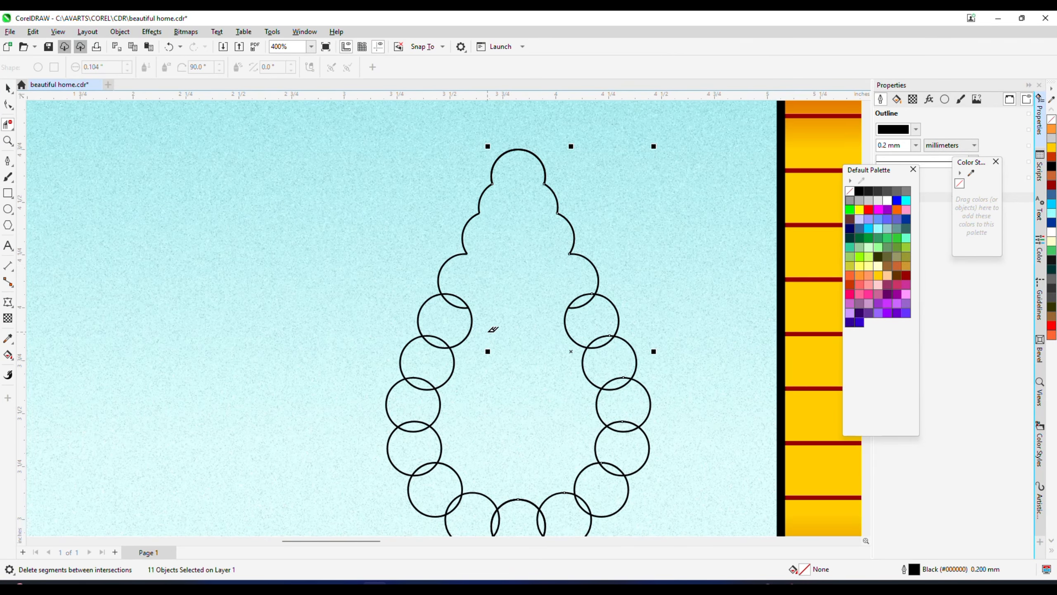
mouse_move(441, 354)
left_mouse_down()
mouse_move(429, 381)
mouse_move(428, 468)
mouse_move(467, 510)
left_mouse_up()
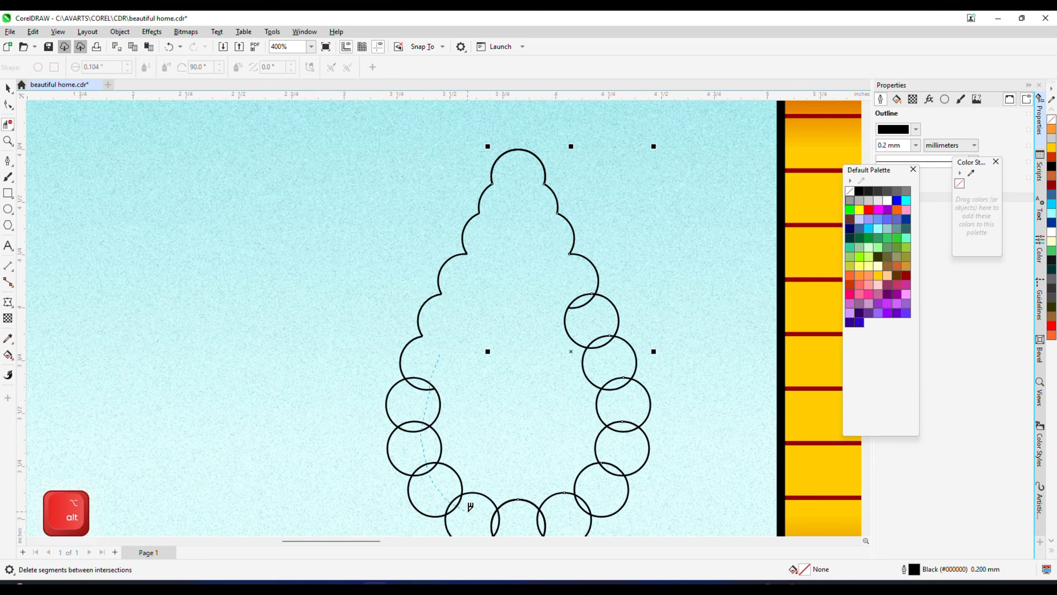
left_click_drag(587, 317, 571, 279)
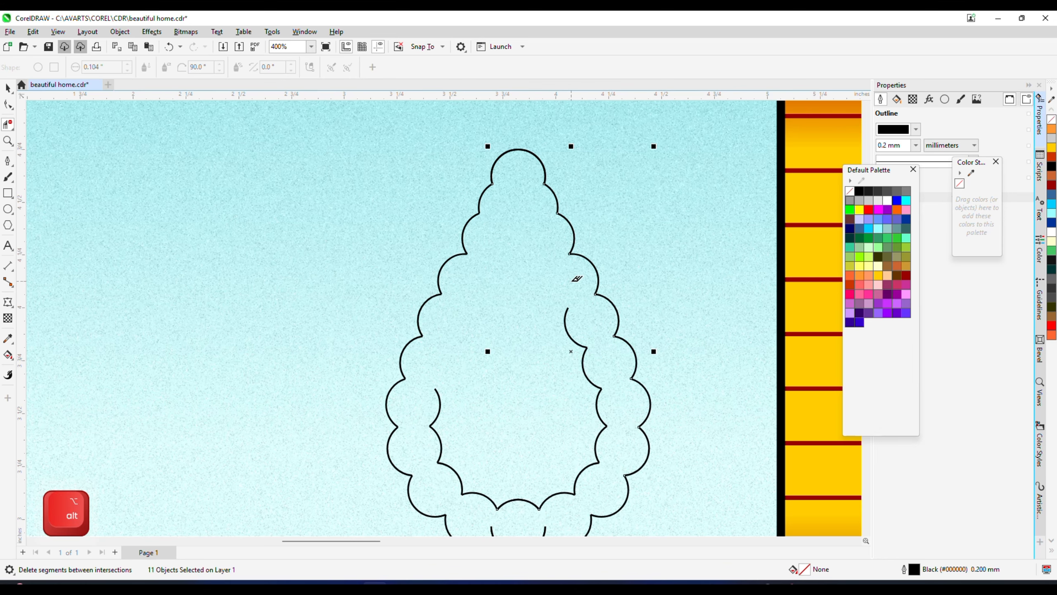
scroll(564, 286, "down", 1)
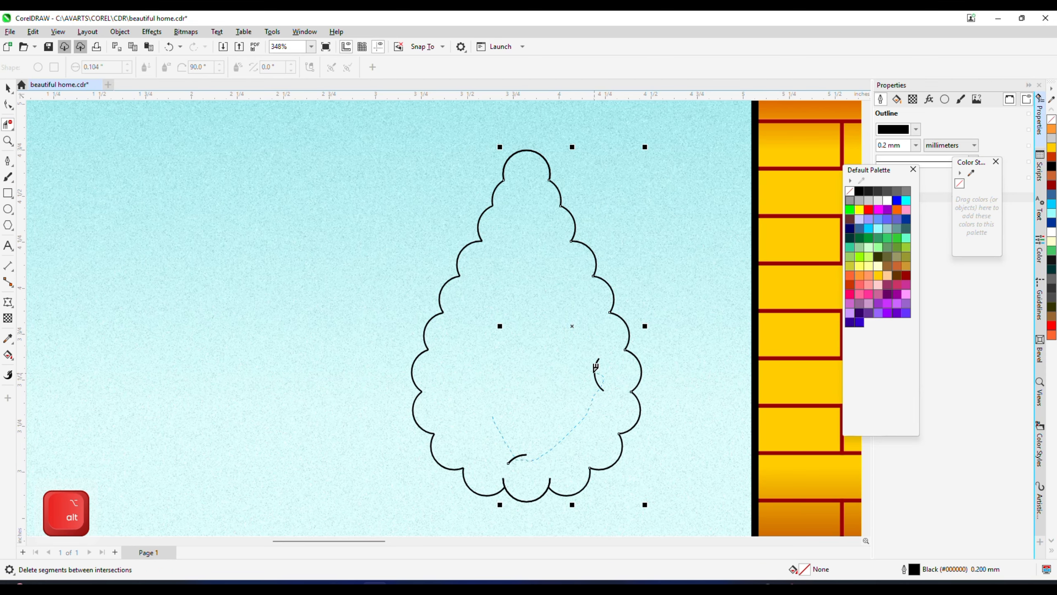
left_click_drag(595, 368, 592, 366)
scroll(578, 336, "down", 2)
Fill the enclosed tree outline with green and a 0.2 mm black outline using Smart Fill.
left_click(12, 358)
left_click(56, 367)
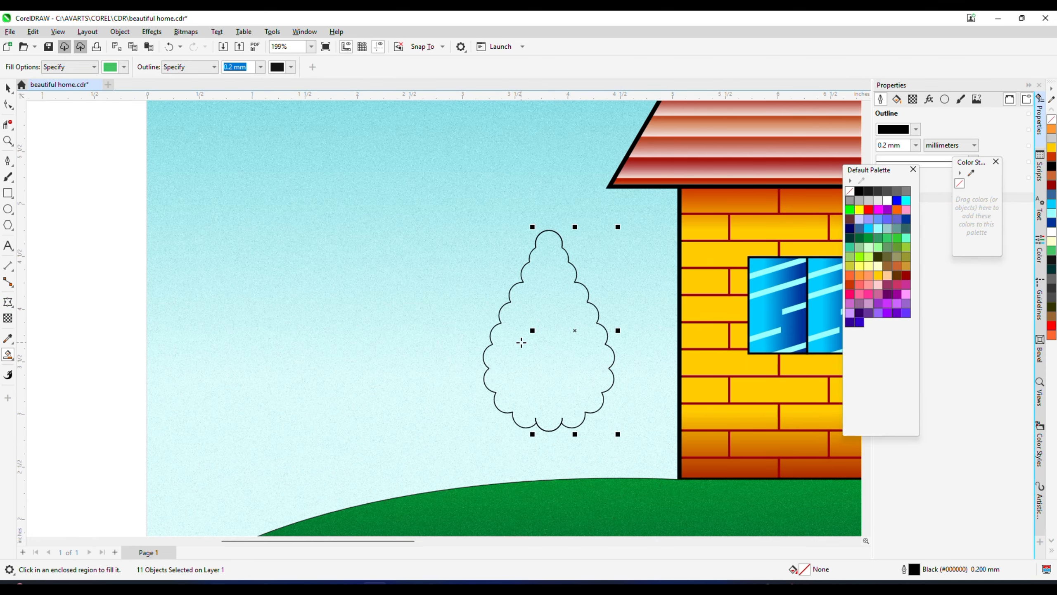
left_click(521, 342)
key("space")
scroll(604, 260, "down", 2)
Apply an interactive fountain fill across the tree crown, running from bright green on its left side to dark teal on its right.
left_click(230, 203)
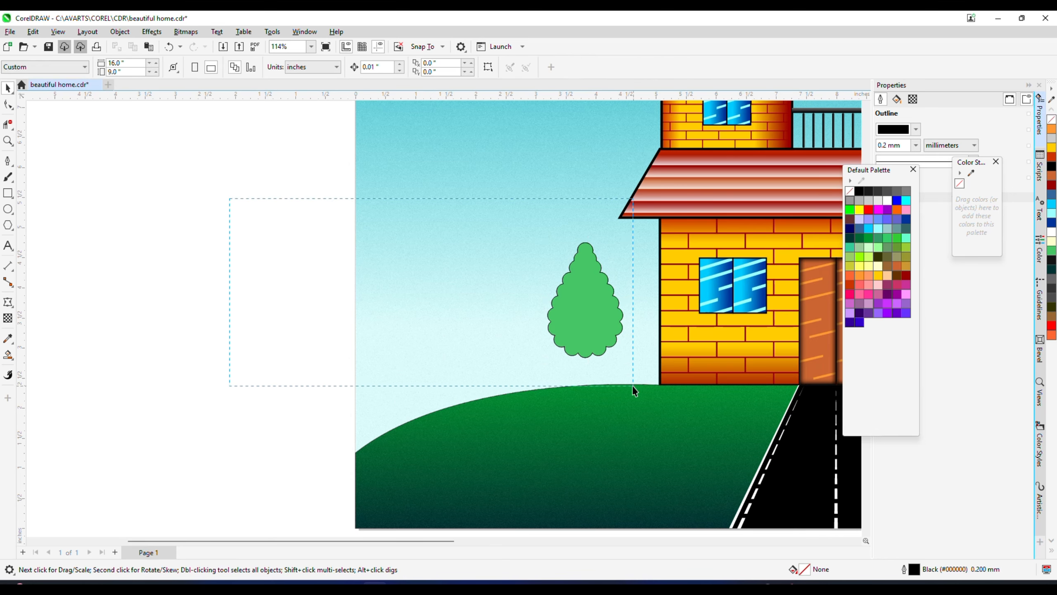
left_click_drag(633, 385, 629, 386)
scroll(609, 339, "up", 2)
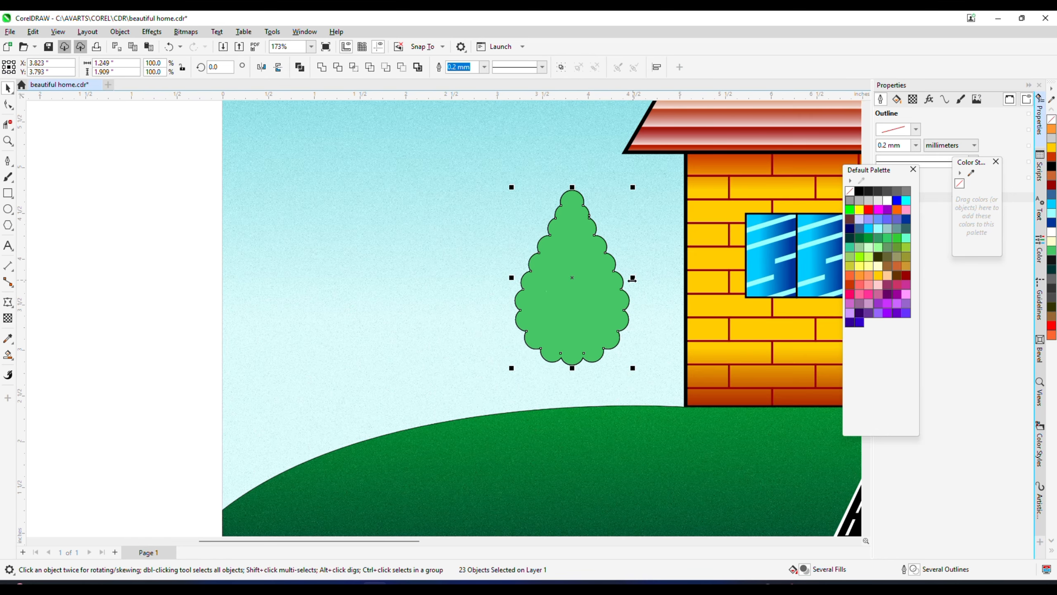
left_click(9, 355)
left_click(47, 351)
scroll(637, 264, "up", 5)
left_click_drag(405, 299, 601, 299)
left_click_drag(850, 238, 599, 300)
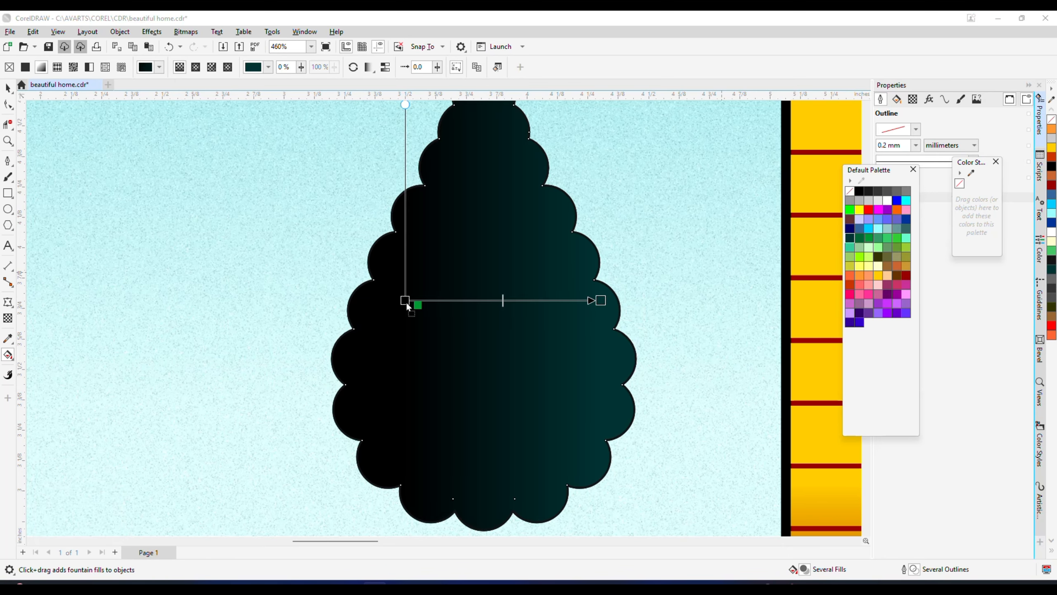
left_click_drag(408, 307, 405, 301)
scroll(603, 256, "down", 3)
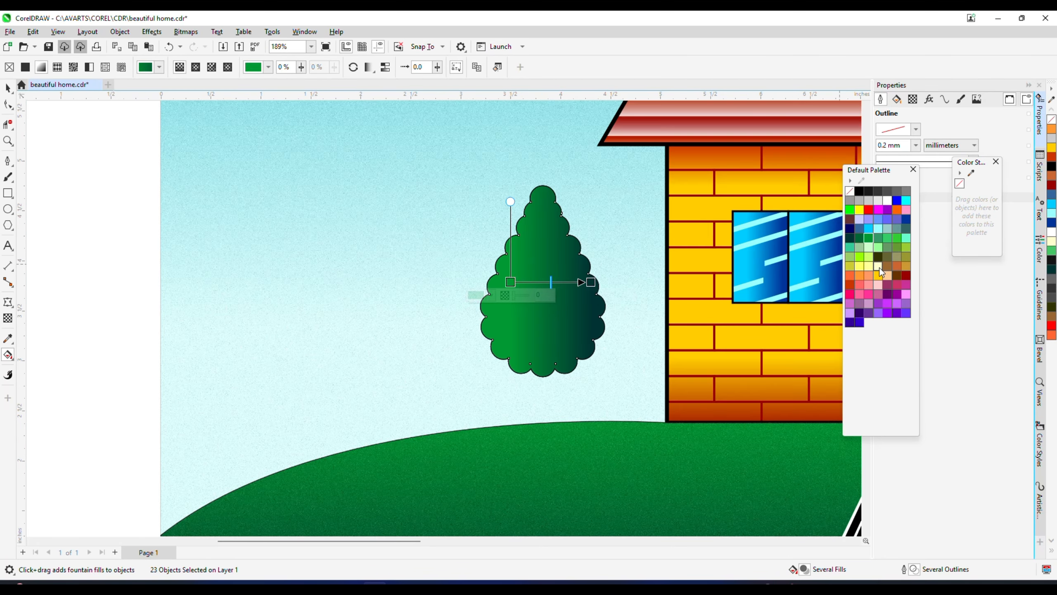
left_click(887, 238)
left_click(899, 238)
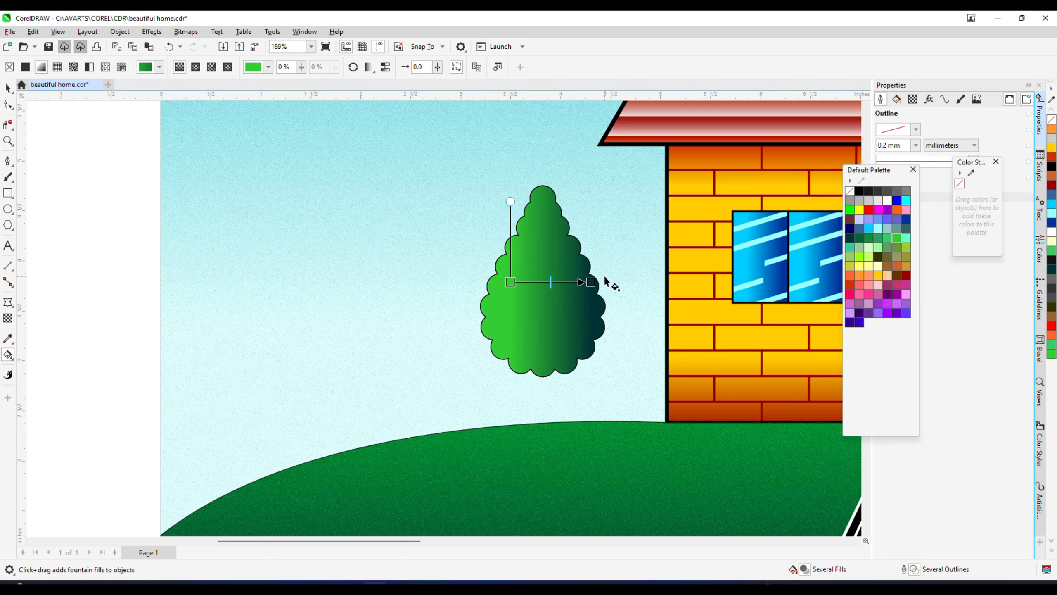
left_click_drag(591, 282, 575, 308)
Select only the crown curve and set its outline width to 1.0 mm.
left_click(8, 89)
scroll(605, 288, "down", 3)
left_click(616, 296)
scroll(597, 299, "up", 2)
key("ctrl+z")
scroll(556, 260, "up", 2)
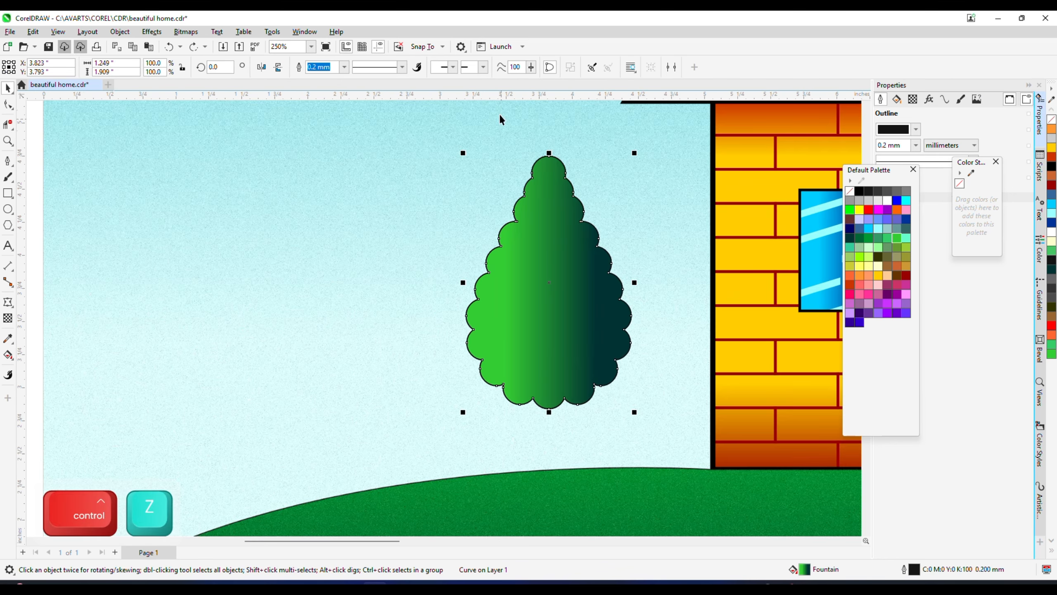
left_click(345, 67)
left_click(345, 137)
scroll(347, 141, "down", 4)
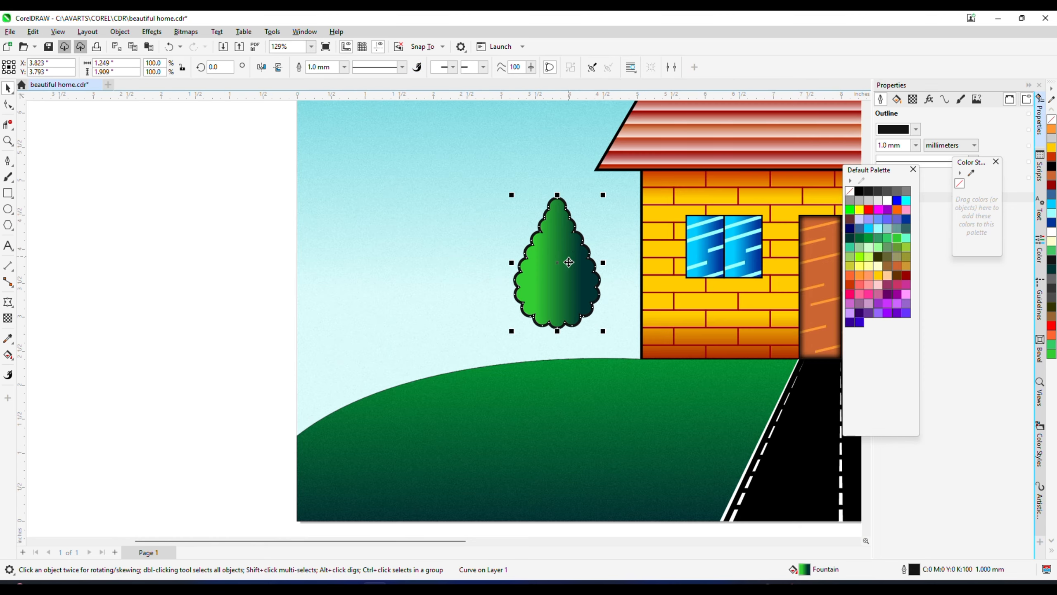
left_click(276, 266)
Draw a closed, flared trunk about 0.88 by 1.23 inches with the Pen tool, from inside the crown down onto the hill.
scroll(560, 310, "up", 3)
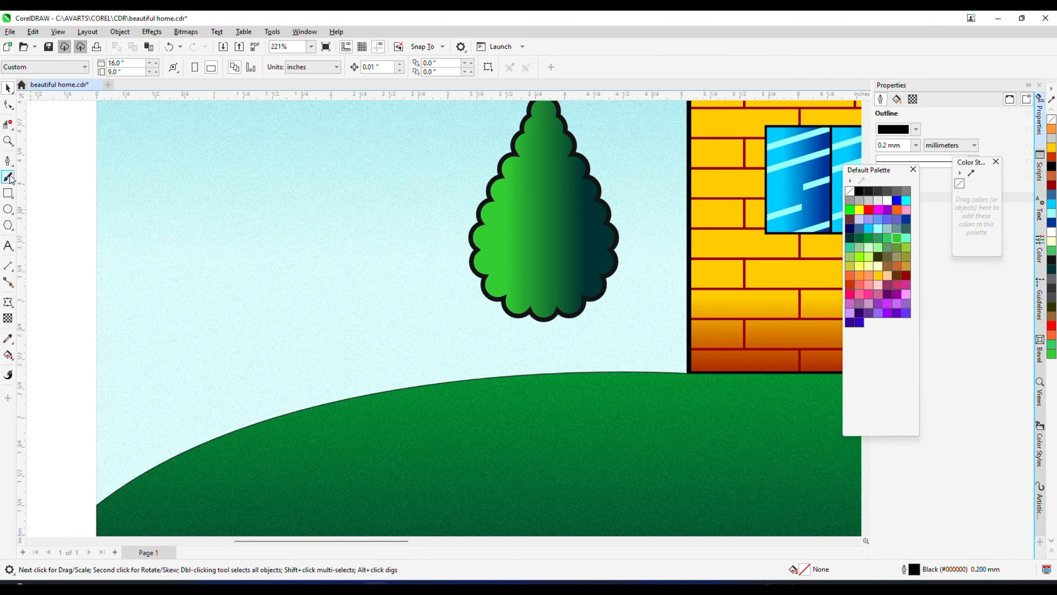
left_click(7, 160)
scroll(504, 331, "up", 2)
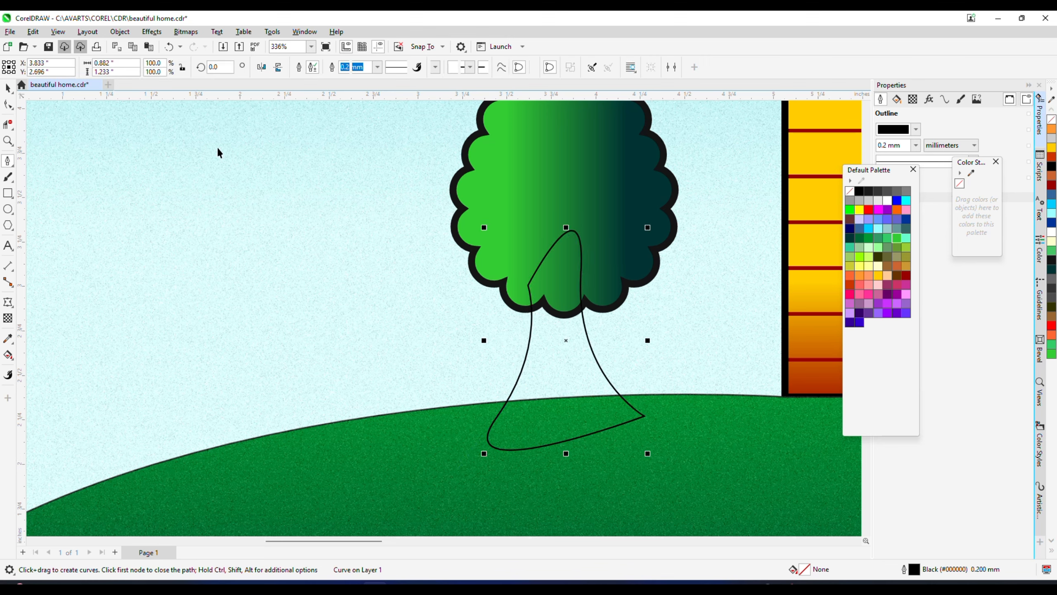
key("space")
Remove the trunk's outline and give it a horizontal fountain fill from golden brown to dark olive.
right_click(850, 191)
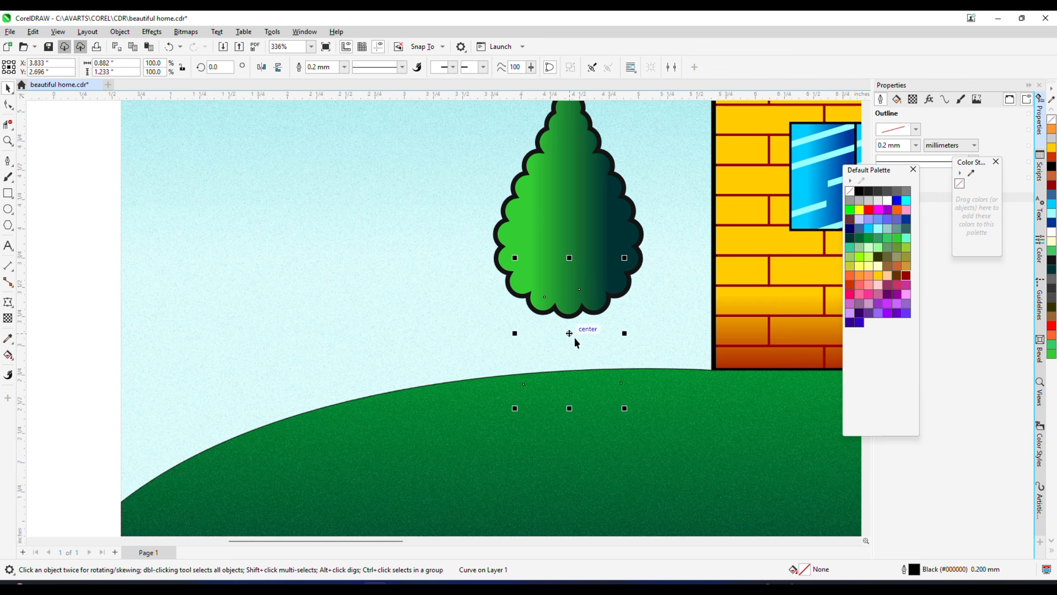
left_click(896, 285)
left_click(7, 355)
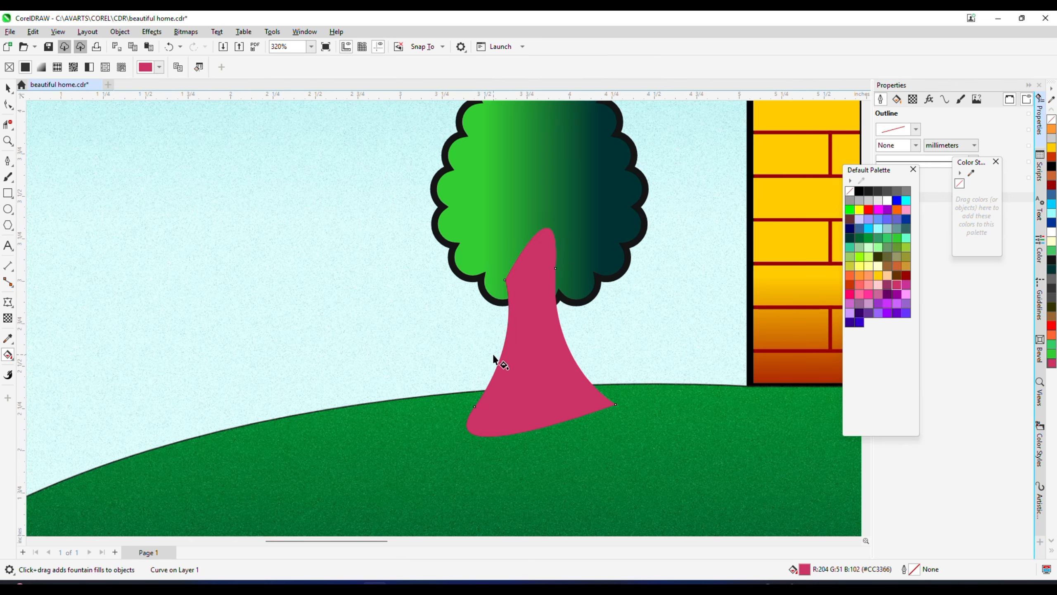
left_click_drag(511, 353, 570, 353)
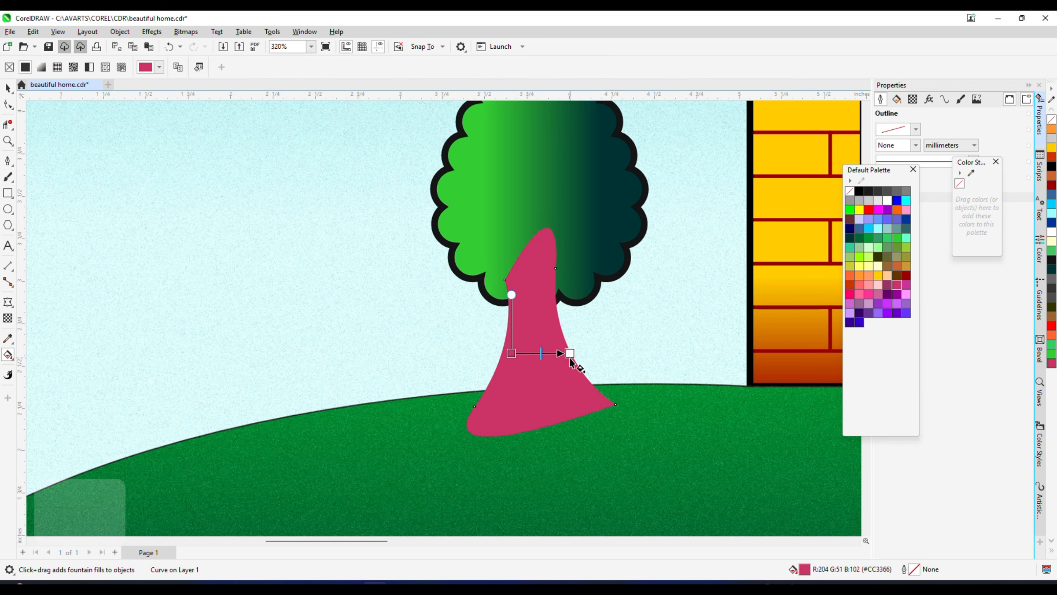
left_click(878, 256)
left_click_drag(542, 341, 511, 352)
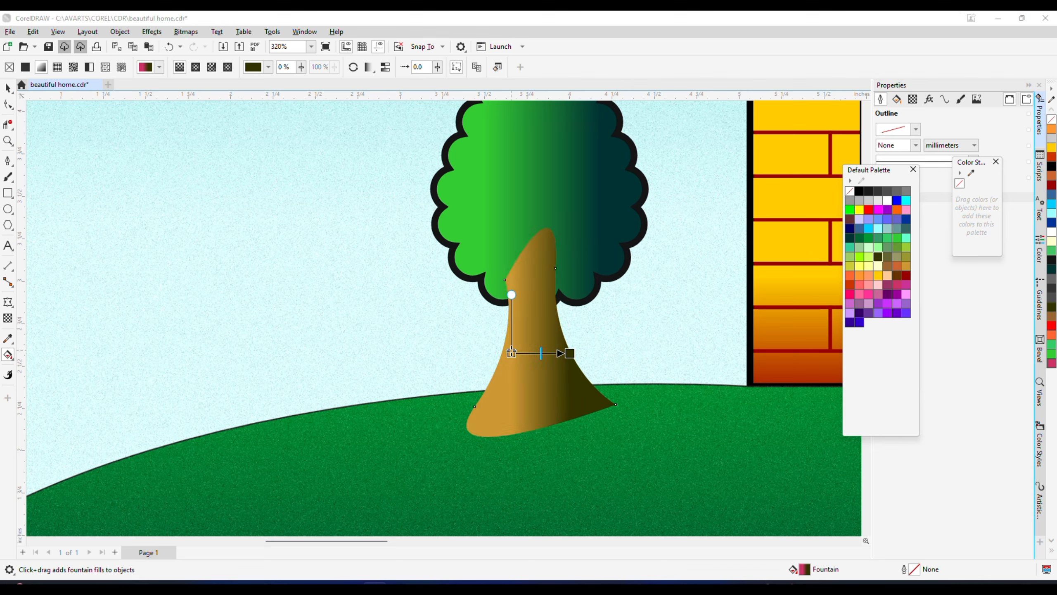
Give the trunk a black outline 0.75 mm wide.
left_click(8, 89)
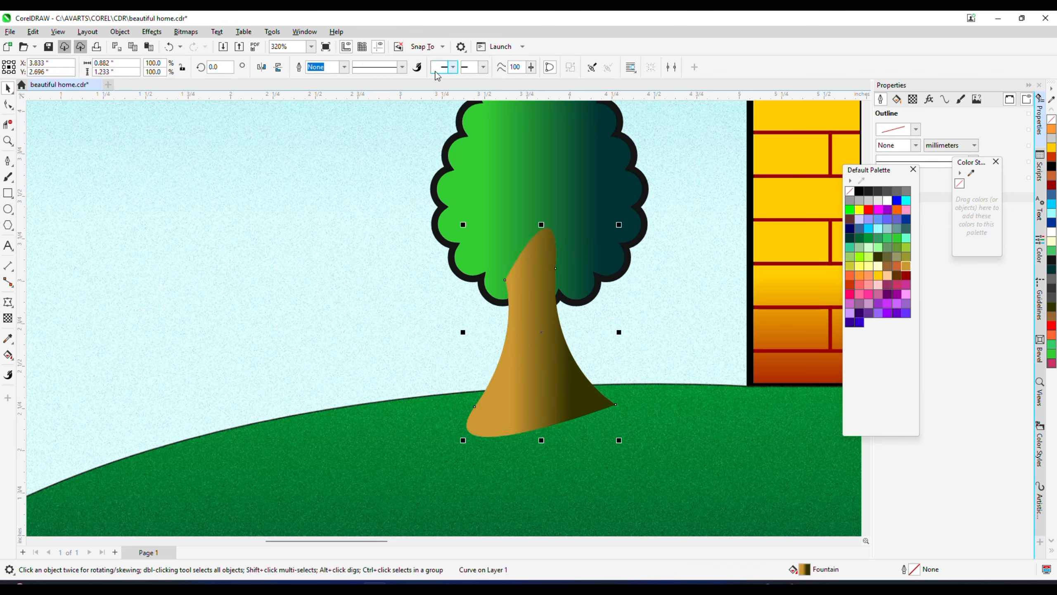
left_click(404, 68)
left_click(345, 68)
left_click(345, 68)
left_click(327, 119)
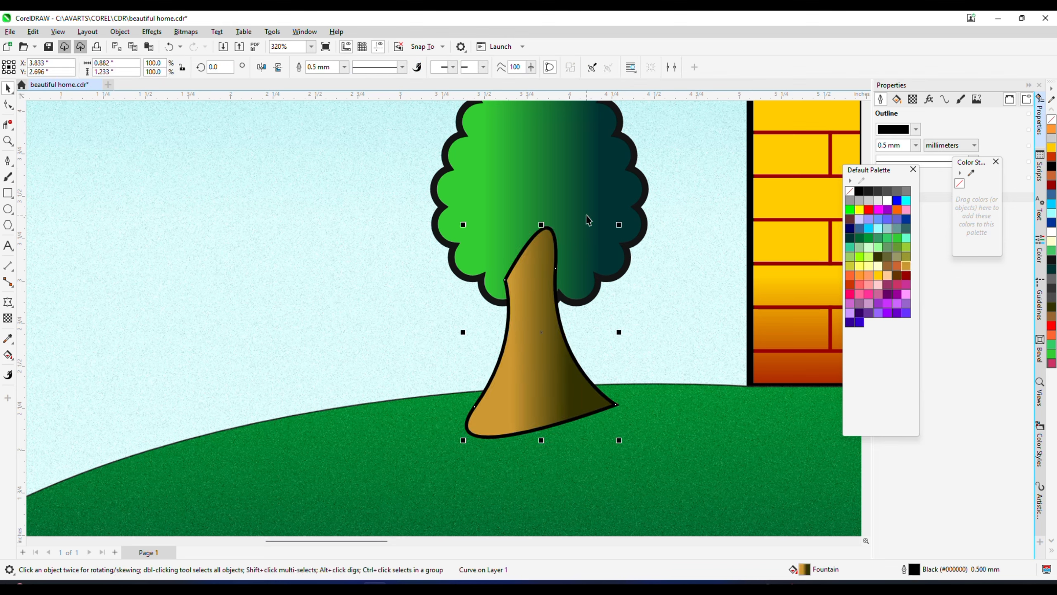
left_click(344, 67)
left_click(336, 130)
scroll(566, 279, "down", 1)
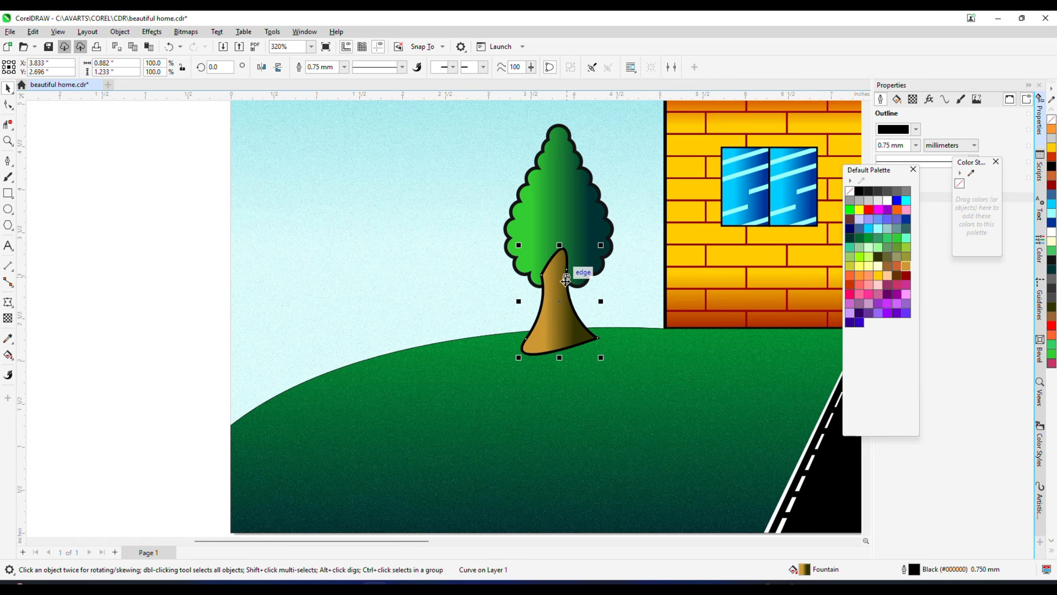
Order the trunk behind the tree crown and the hill, and centre the two tree parts on a common vertical axis.
key("ctrl+Page_Down")
key("ctrl+Page_Up")
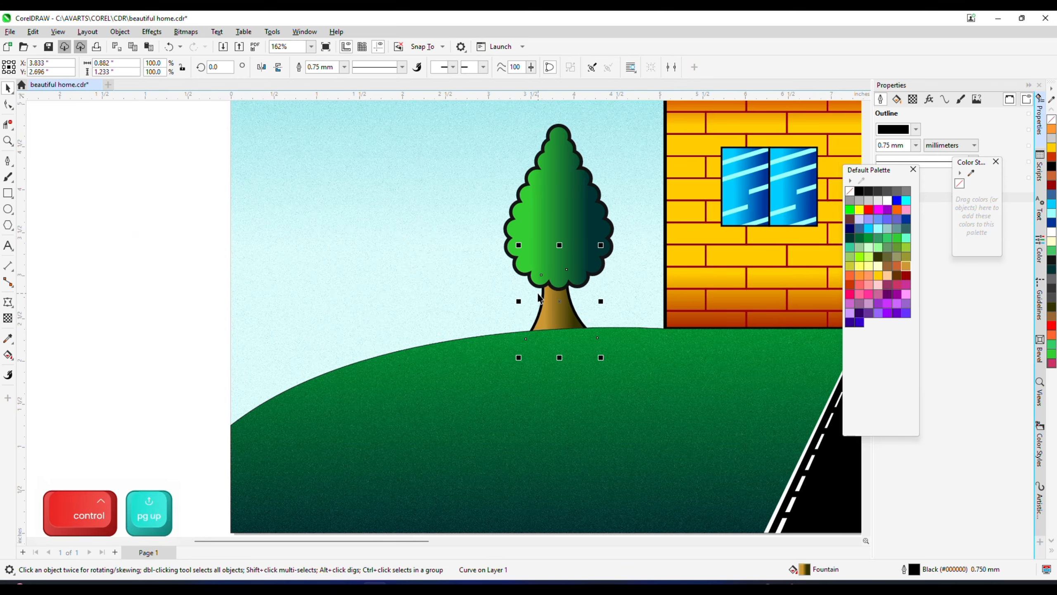
scroll(538, 293, "up", 3)
scroll(618, 246, "down", 2)
left_click(620, 228, "shift")
key("c")
scroll(620, 250, "down", 4)
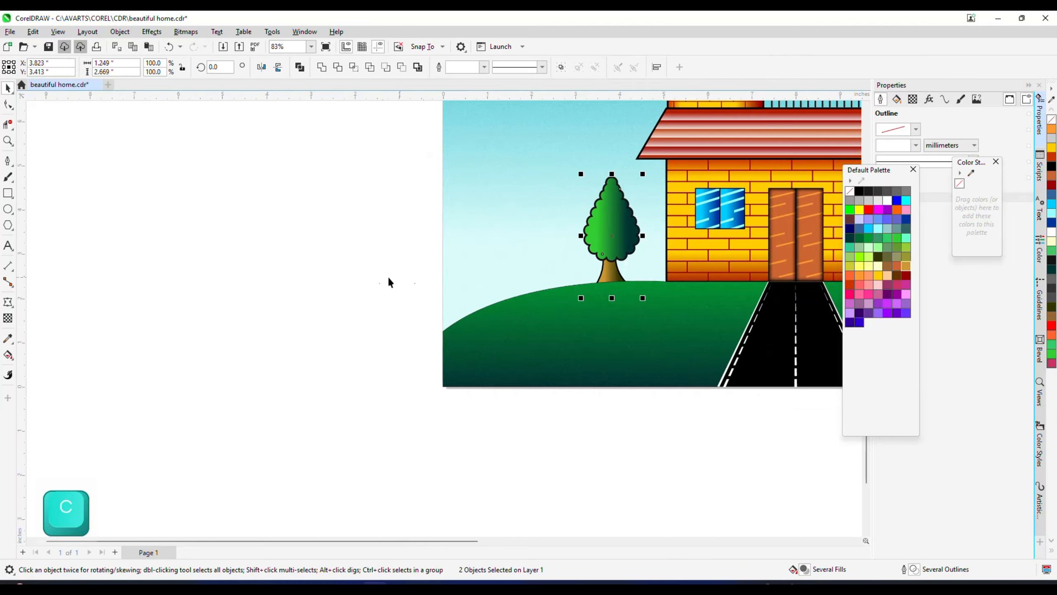
left_click(389, 280)
Recolour the trunk's fountain fill to run from dark red to black.
scroll(595, 277, "up", 1)
left_click(625, 278)
scroll(641, 267, "up", 2)
left_click_drag(686, 269, 657, 269)
scroll(644, 308, "down", 3)
scroll(624, 306, "up", 3)
key("g")
scroll(674, 366, "up", 1)
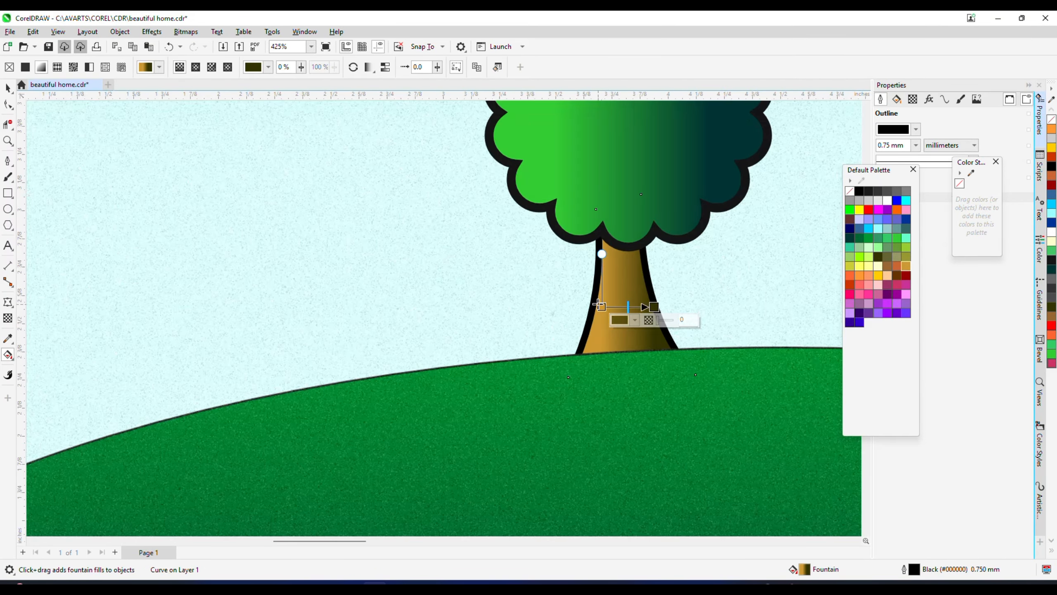
left_click(907, 277)
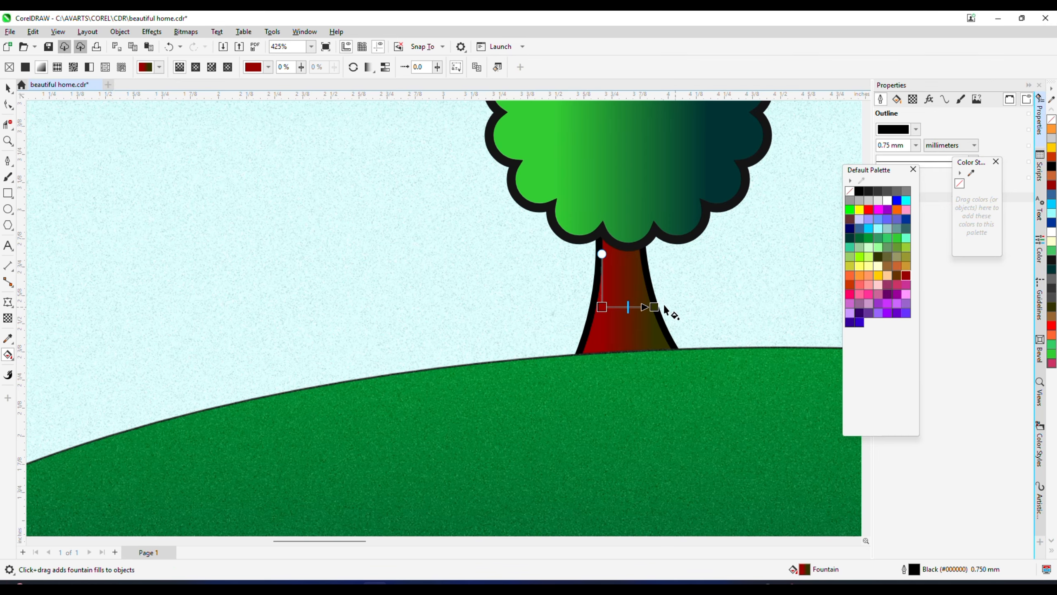
left_click(895, 275)
scroll(662, 283, "down", 2)
scroll(668, 284, "down", 2)
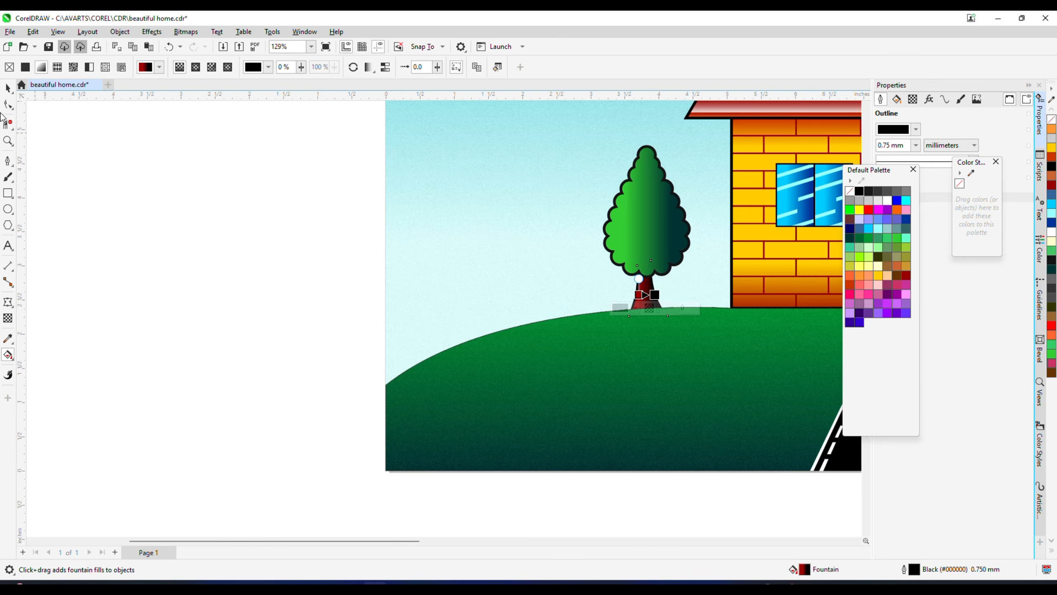
key("space")
scroll(481, 280, "down", 2)
left_click_drag(379, 179, 634, 351)
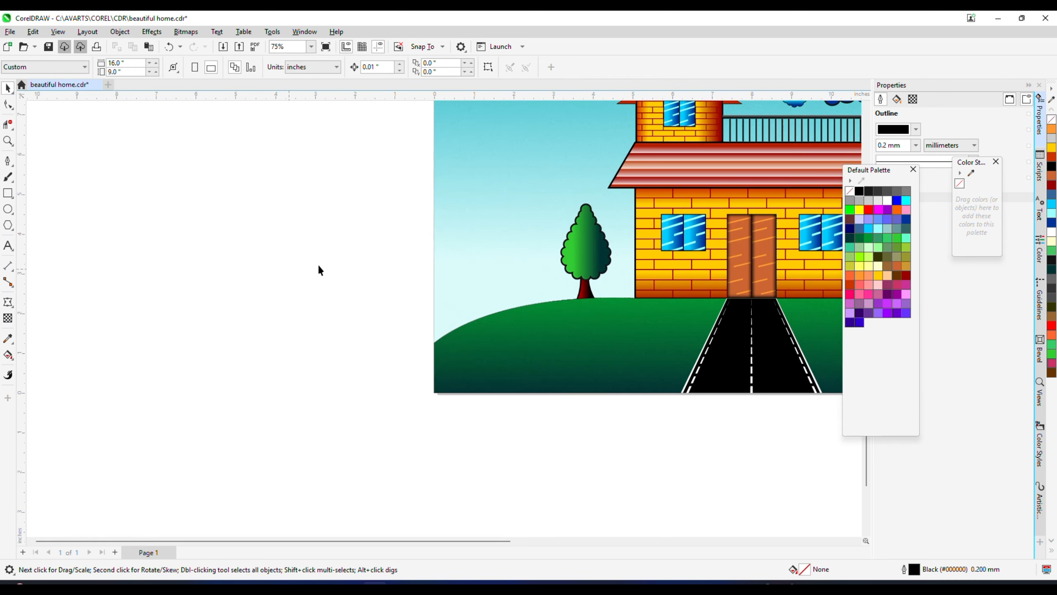
Apply the Inner Edge shadow preset to the tree crown and increase the shadow's opacity.
scroll(600, 225, "up", 3)
left_click(599, 225)
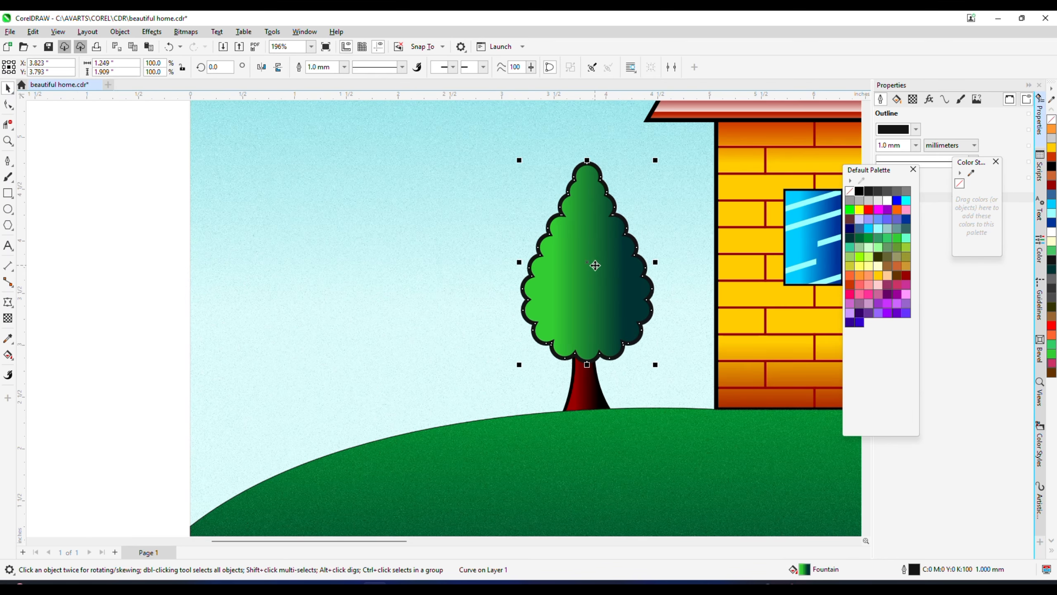
left_click(12, 305)
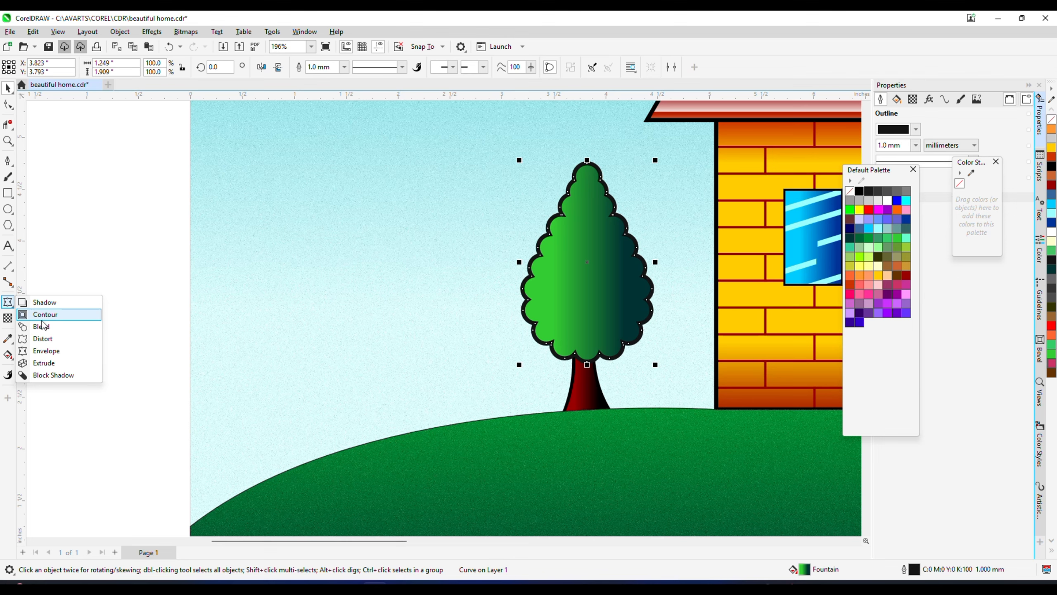
left_click(43, 302)
left_click(27, 66)
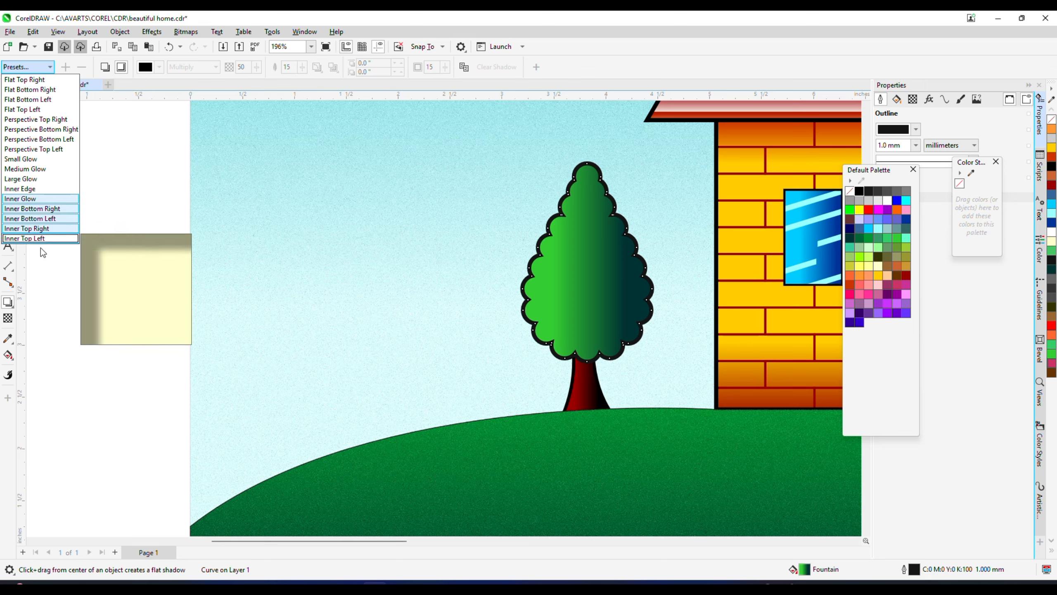
left_click(38, 188)
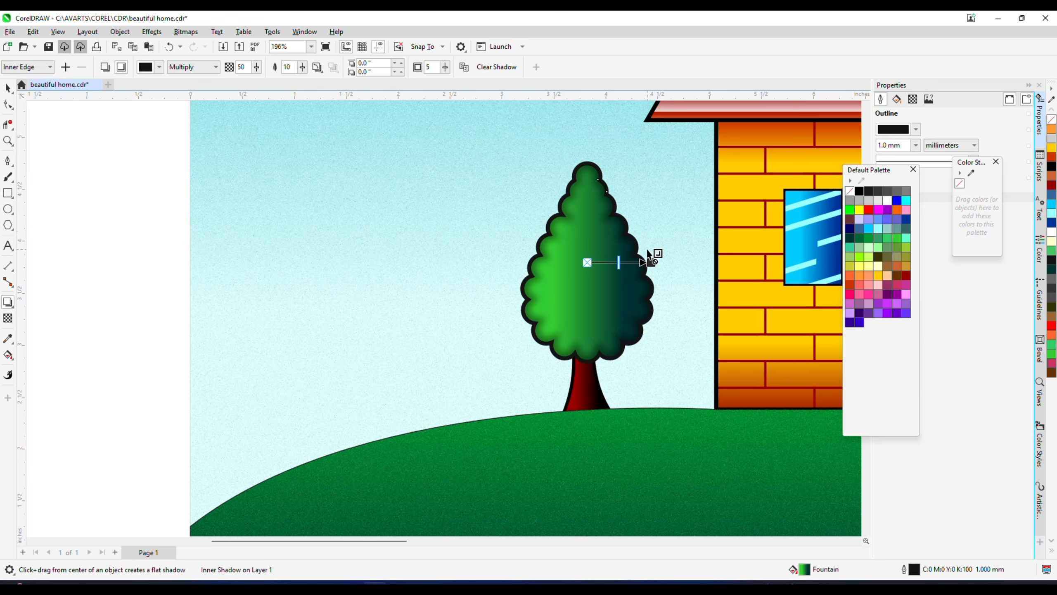
left_click(160, 67)
left_click(199, 105)
left_click(178, 218)
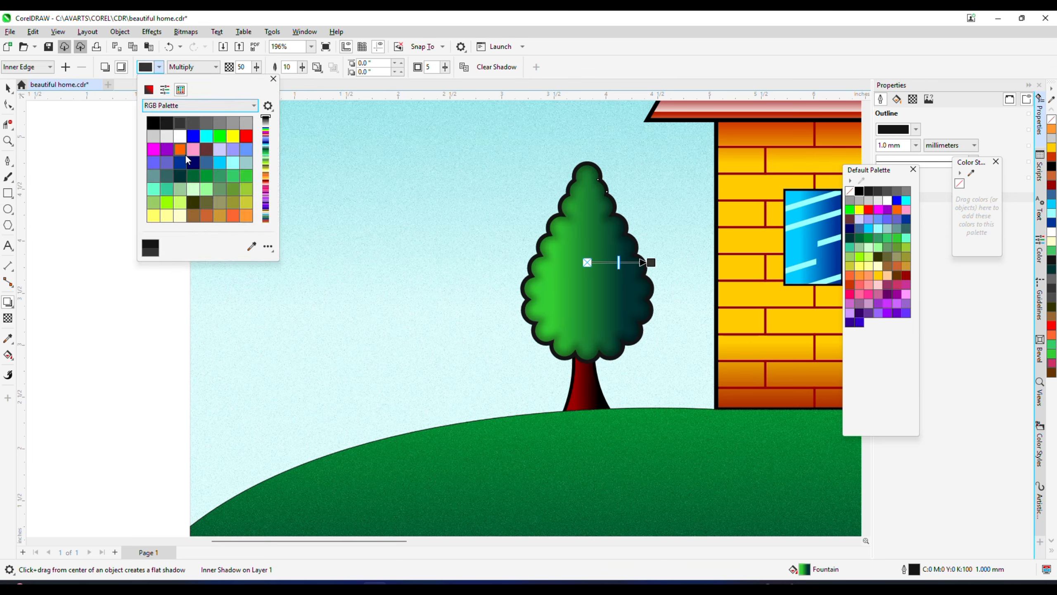
left_click_drag(258, 68, 292, 80)
left_click(8, 88)
Select the crown and trunk with all their leftover outline pieces and group them into one tree.
scroll(318, 282, "down", 1)
left_click_drag(317, 168, 504, 192)
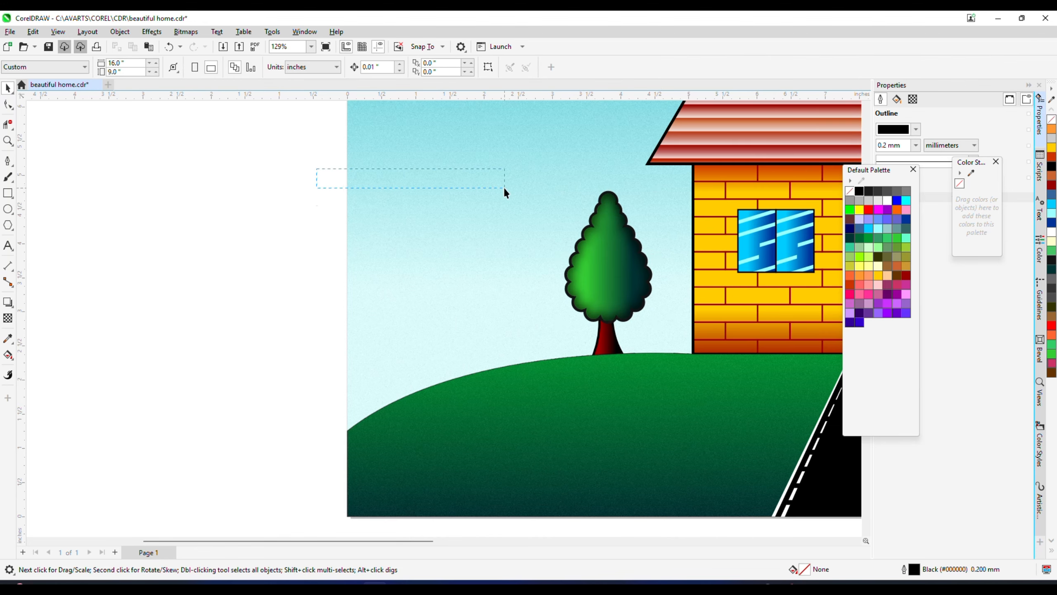
left_click_drag(662, 463, 662, 463)
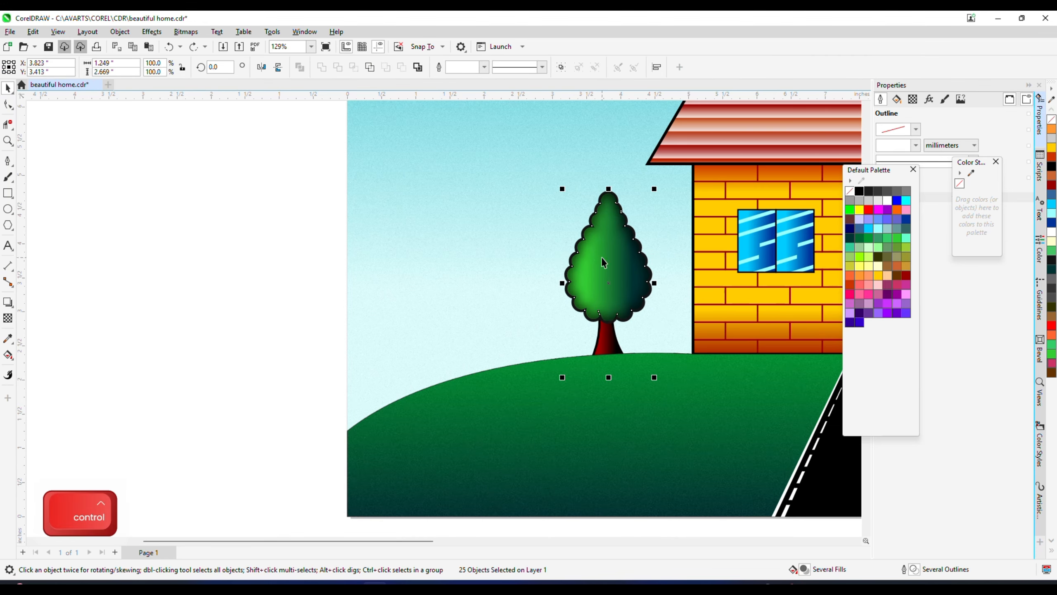
key("ctrl+g")
Convert the tree group to a 300 dpi RGB bitmap.
left_click(185, 32)
left_click(186, 32)
left_click(151, 32)
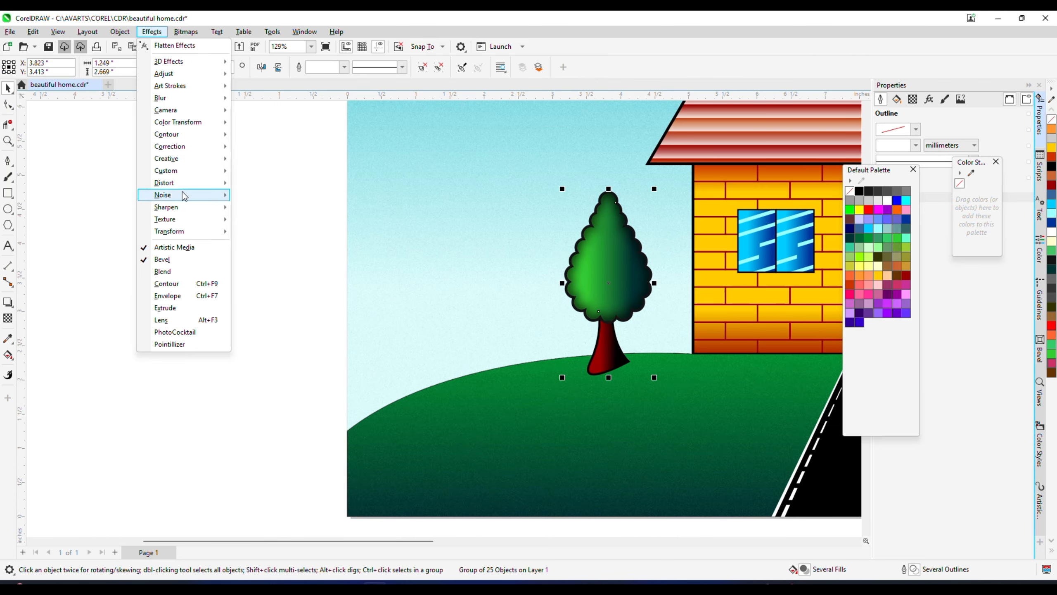
mouse_move(183, 194)
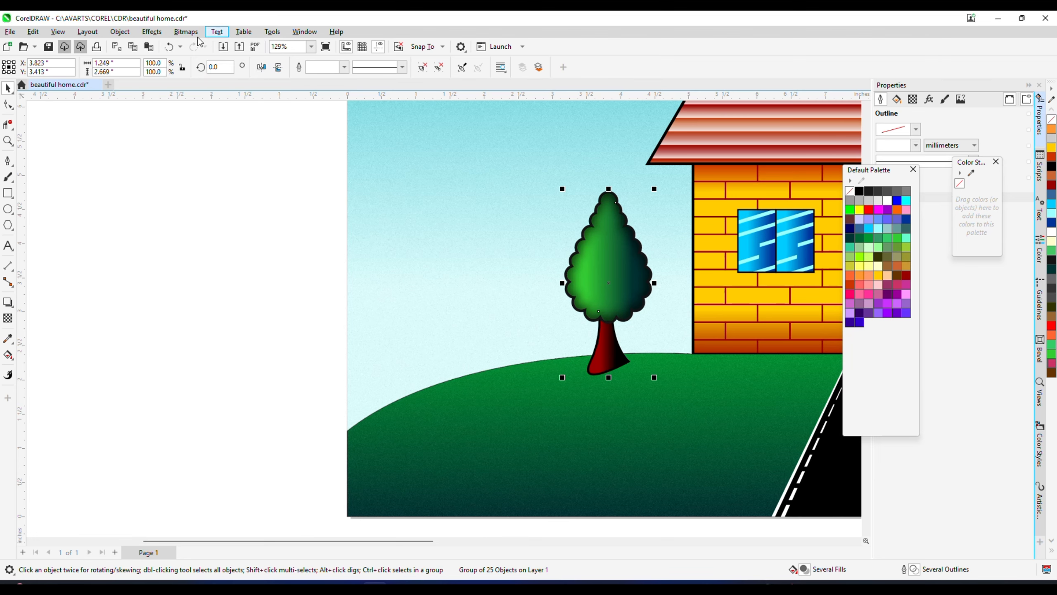
left_click(201, 47)
left_click(543, 362)
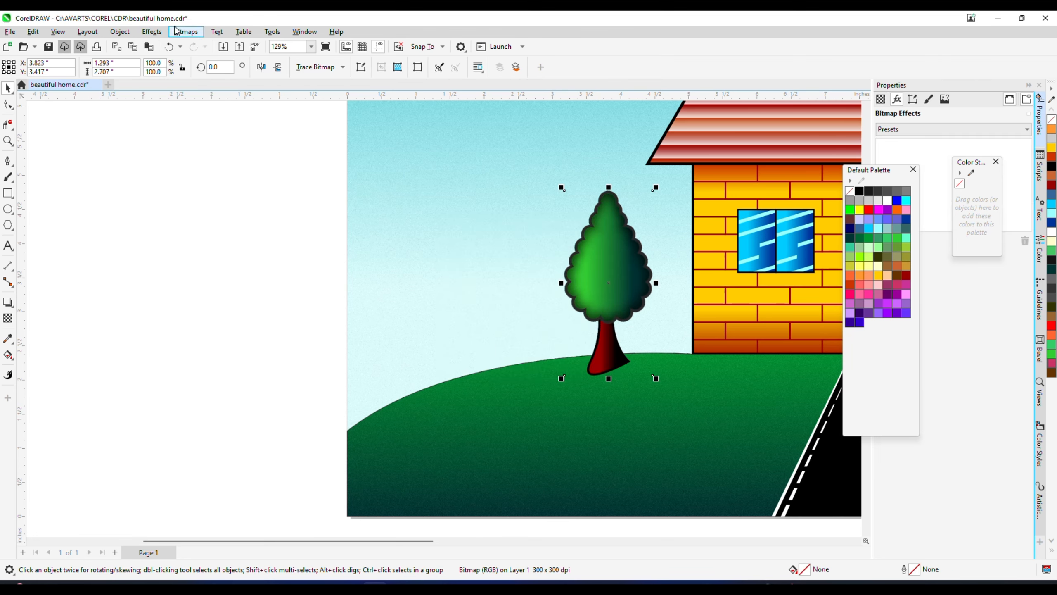
Apply the Add Noise effect to the tree bitmap and order it behind the hill so the trunk's base is hidden.
left_click(152, 32)
left_click(333, 198)
scroll(464, 314, "down", 5)
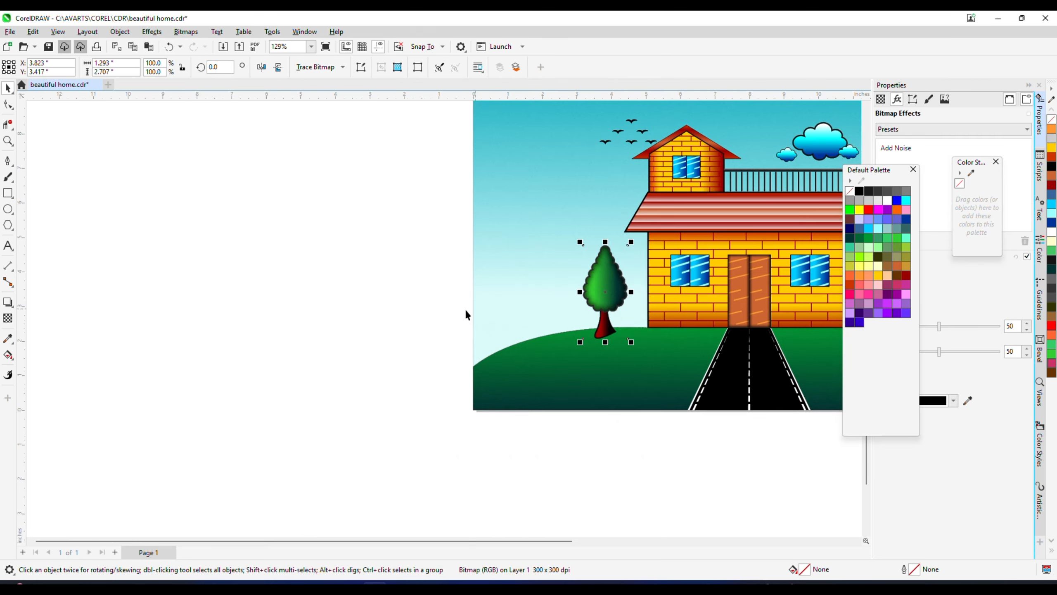
scroll(408, 323, "up", 5)
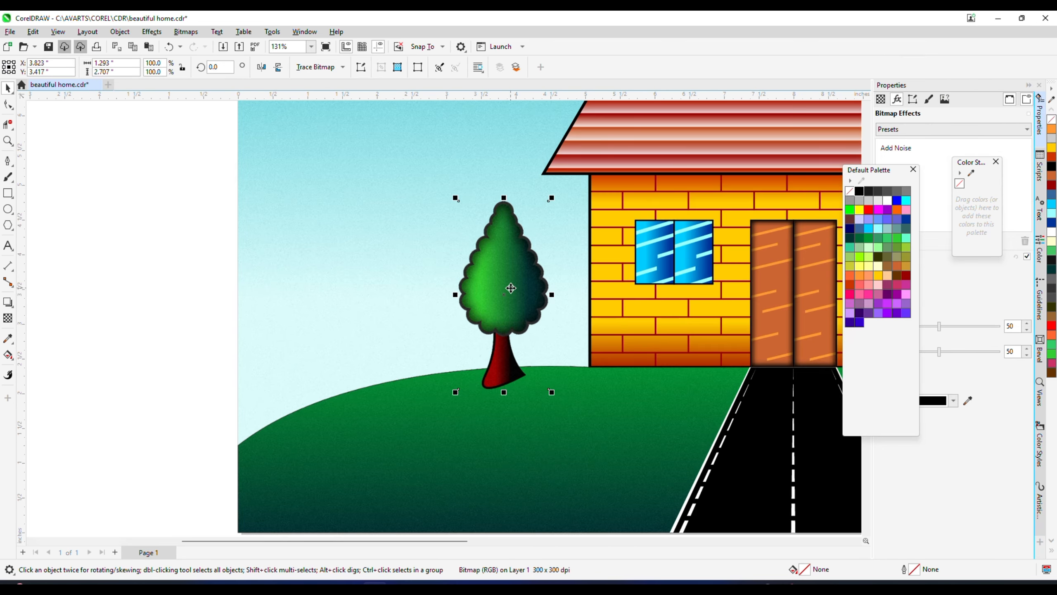
key("ctrl+Page_Up")
scroll(504, 288, "up", 1)
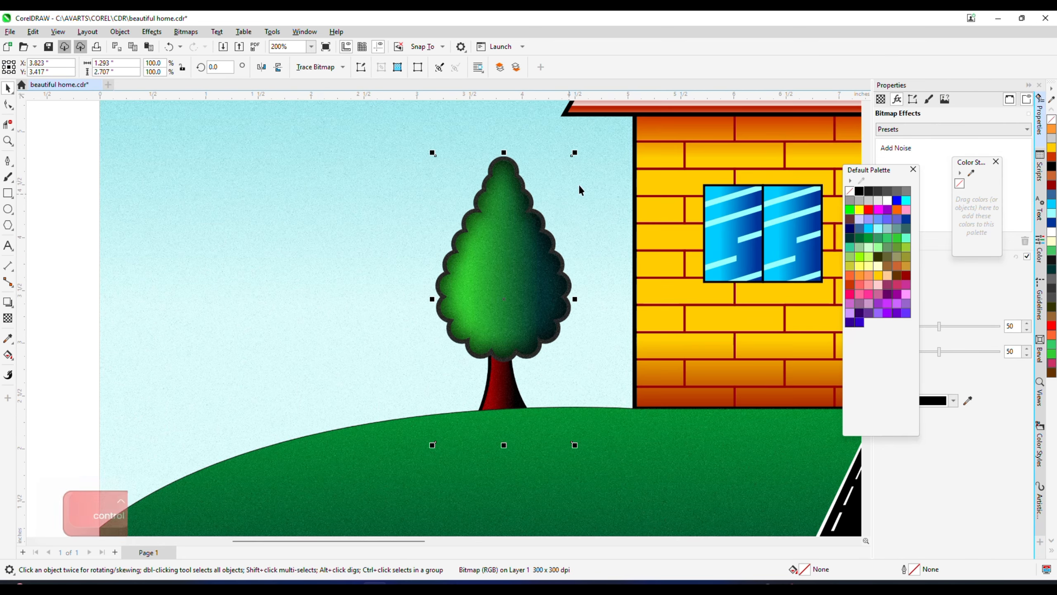
Scale the tree bitmap down to about 1.04 by 2.17 inches and stand it on the hill beside the house.
left_click_drag(576, 152, 561, 183)
mouse_move(507, 336)
left_mouse_down()
mouse_move(517, 346)
mouse_move(519, 333)
left_mouse_up()
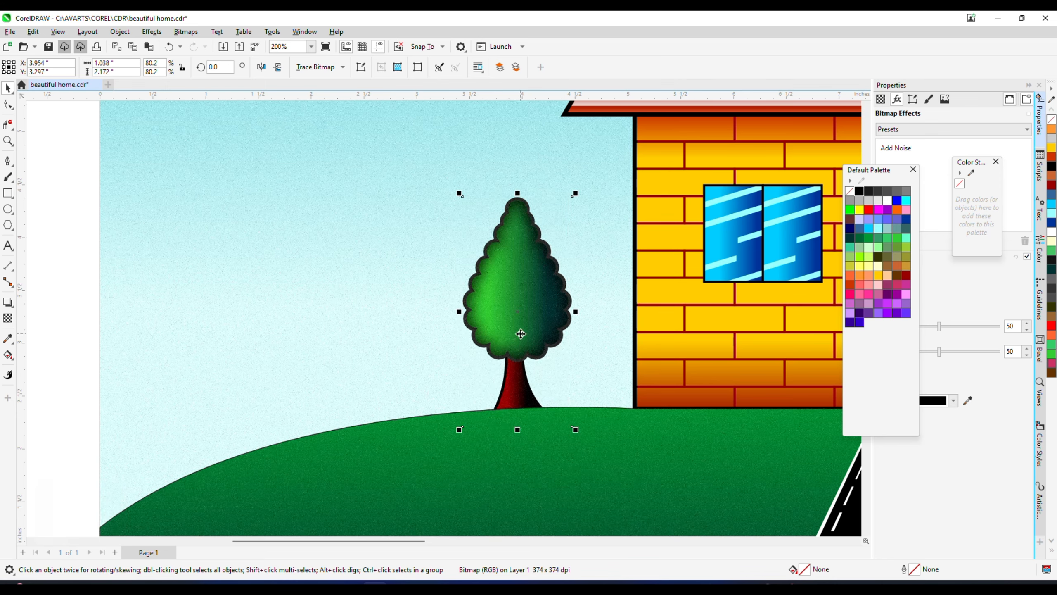
scroll(588, 291, "down", 4)
scroll(604, 317, "up", 4)
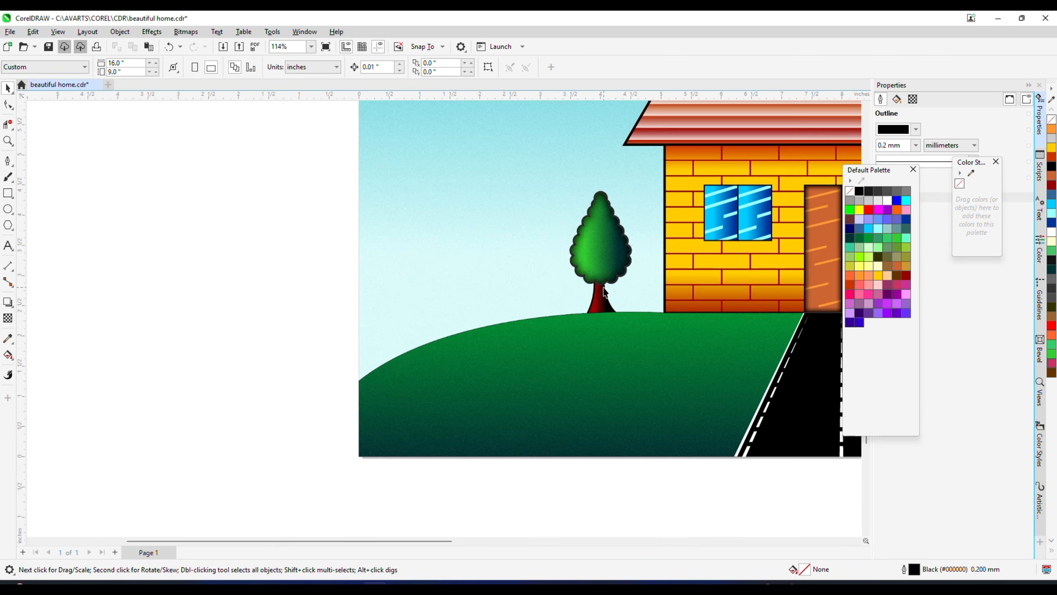
Place three copies of the tree down the hill's left slope and align the outermost one with the sky's left edge.
left_click_drag(605, 316, 487, 293)
key("ctrl+d")
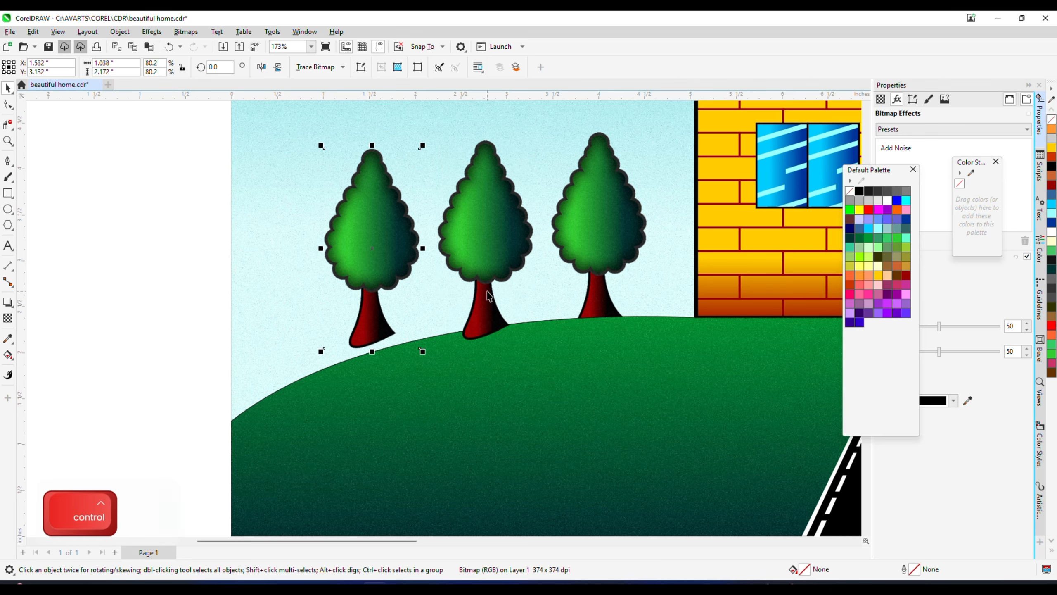
left_click_drag(373, 276, 292, 318)
left_click(294, 169, "shift")
key("l")
scroll(370, 229, "down", 3)
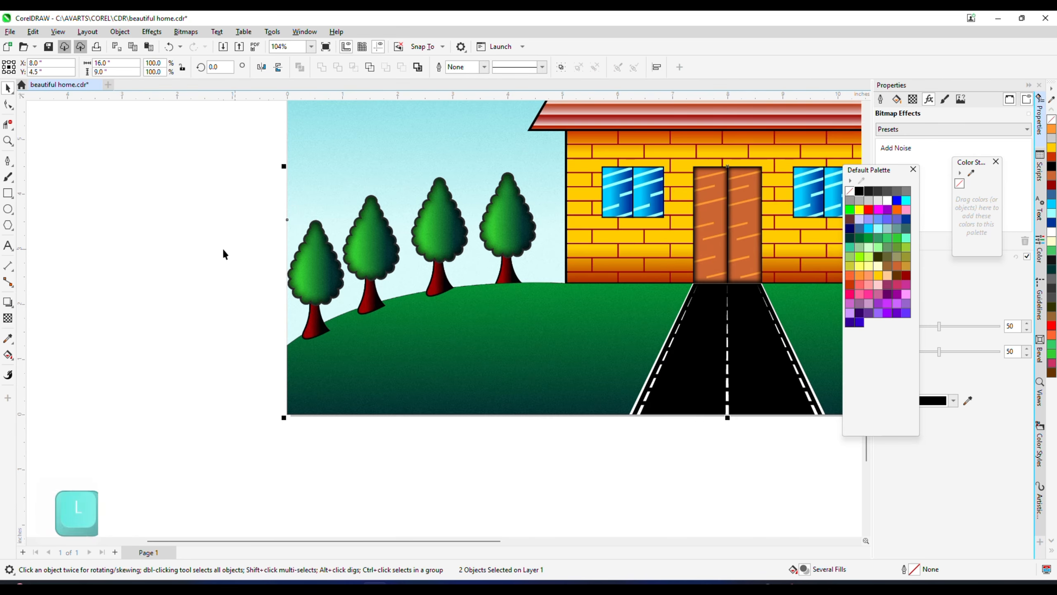
Distribute the four trees on the left slope with even horizontal spacing.
left_click_drag(182, 145, 480, 249)
key("shift+e")
key("Escape")
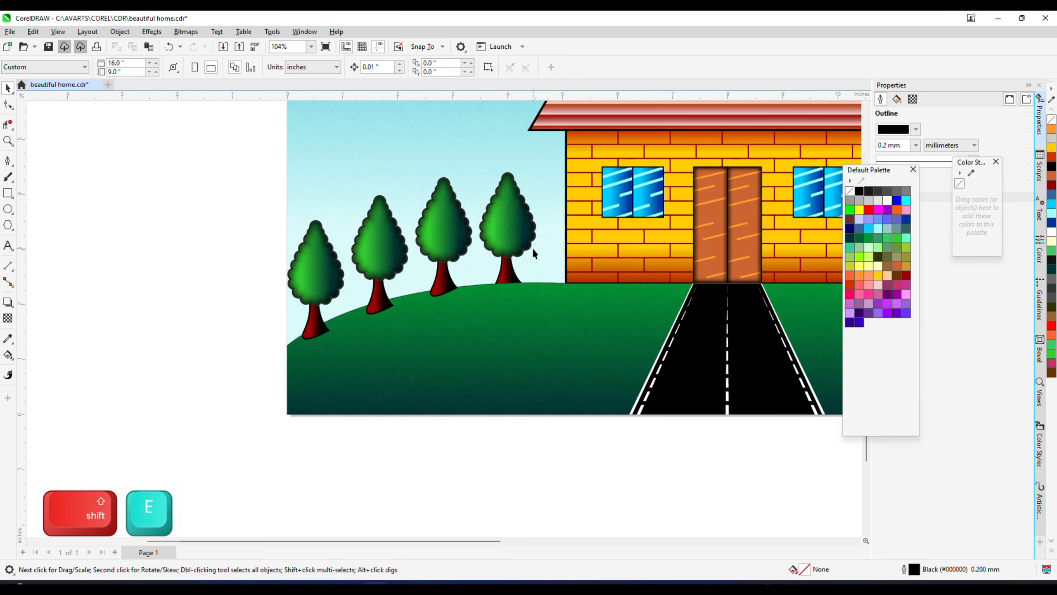
Group the four left trees in front of the hill and align the group with the hill's left edge.
scroll(506, 215, "up", 3)
left_click(504, 214)
key("F4")
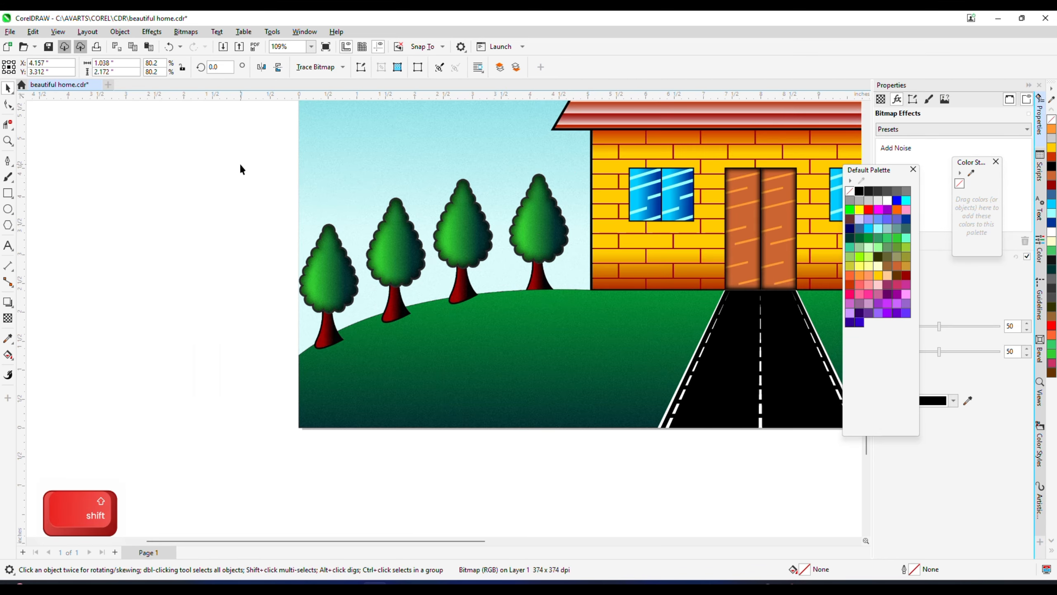
left_click_drag(252, 152, 584, 385)
key("ctrl+g")
scroll(474, 275, "down", 3)
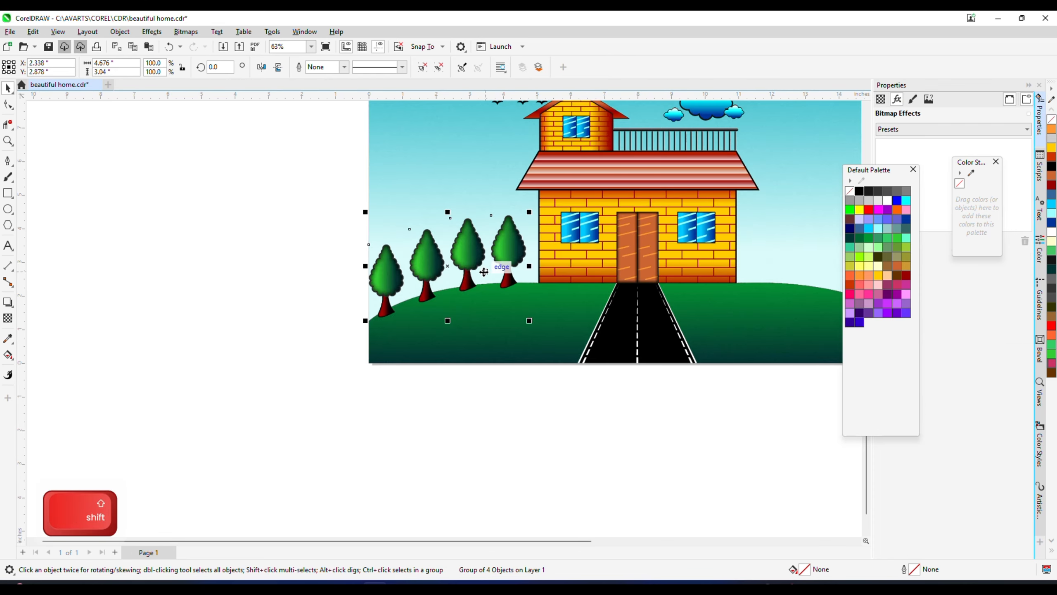
scroll(483, 283, "down", 1)
left_click(441, 360, "shift")
key("l")
left_click(426, 449)
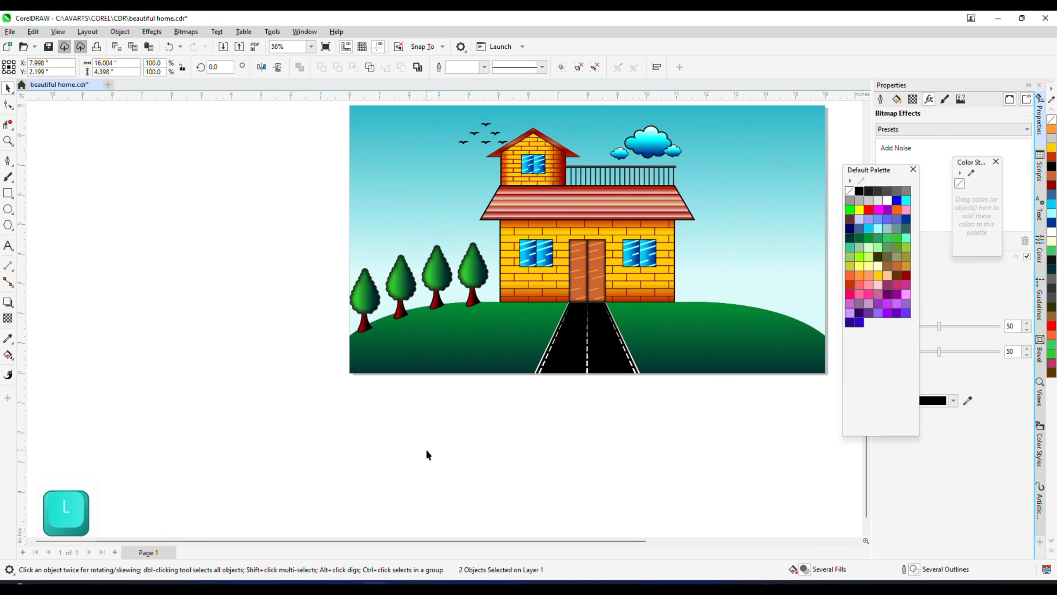
Duplicate the tree group towards the right side of the house and mirror the copy horizontally.
scroll(367, 317, "up", 1)
left_click(367, 312)
scroll(389, 308, "down", 1)
left_click_drag(393, 298, 625, 298)
right_click(626, 298)
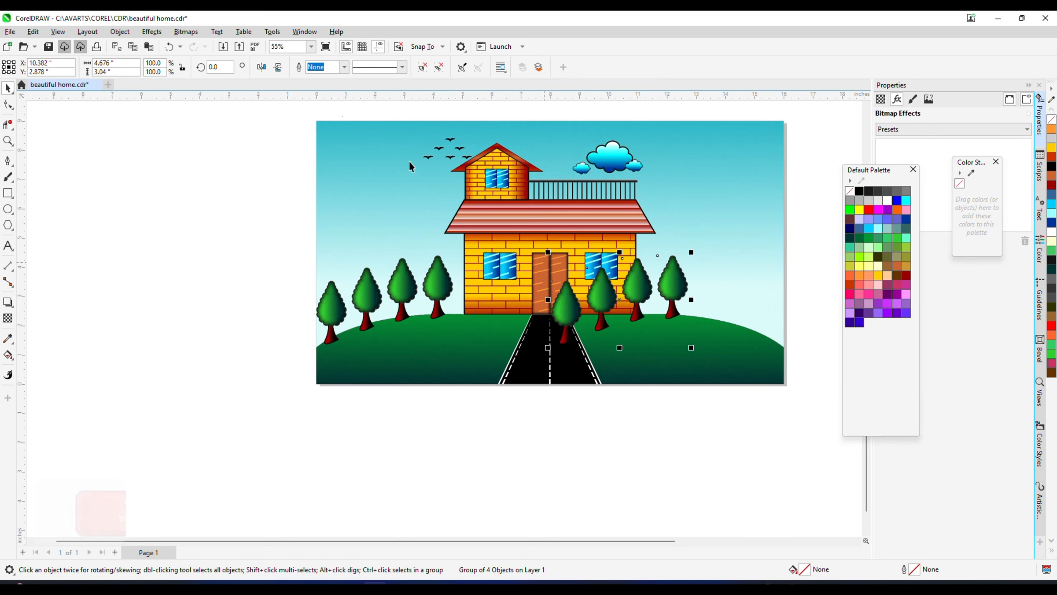
left_click(267, 69)
Align the mirrored tree group with the hill's right edge.
left_click(743, 356, "shift")
key("r")
left_click(733, 470)
scroll(403, 275, "up", 1)
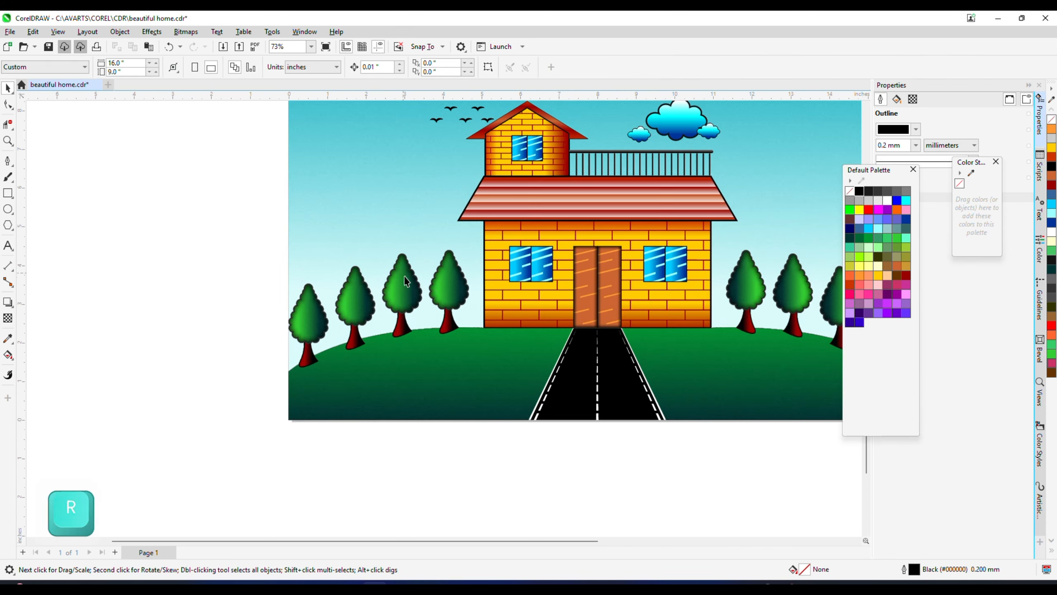
Try to cast a shadow from the left tree group with the shadow tool and undo the attempts.
left_click(398, 300)
left_click(6, 304)
left_click(33, 301)
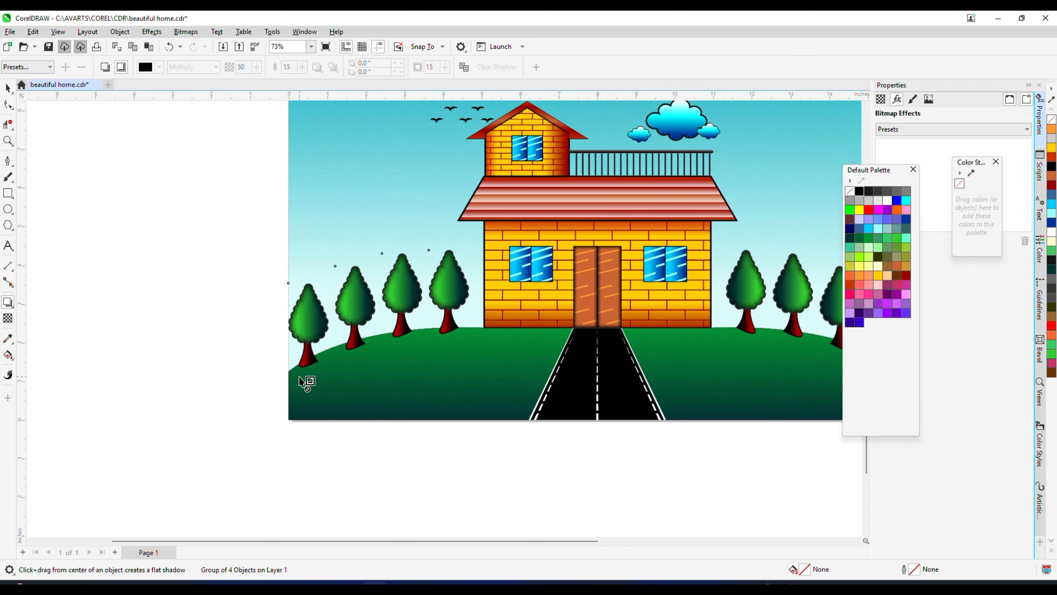
left_click_drag(379, 309, 457, 382)
key("ctrl")
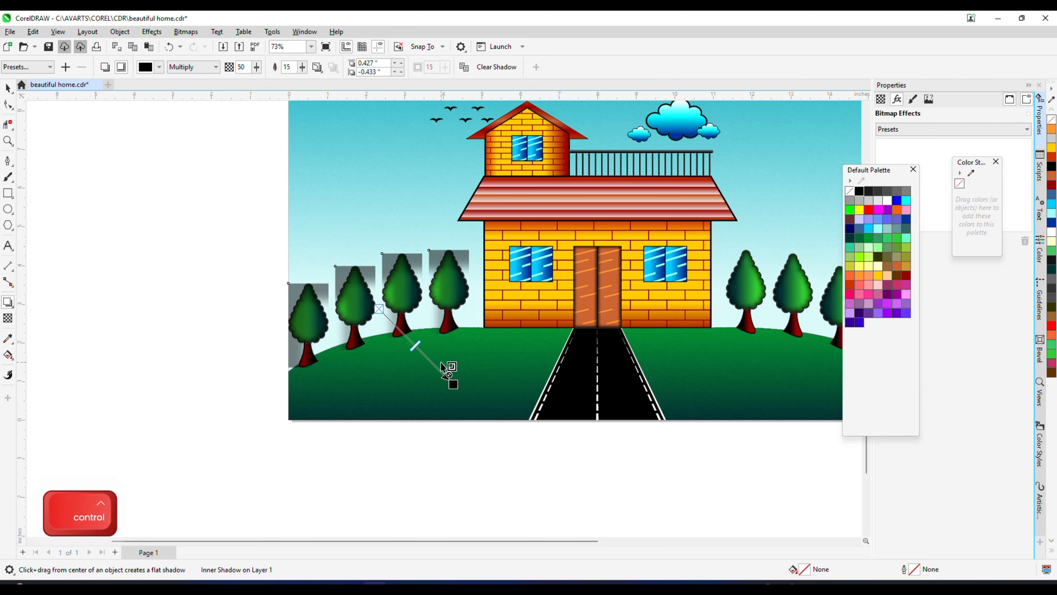
key("ctrl+z")
left_click_drag(303, 364, 455, 359)
key("ctrl+z")
key("ctrl+z")
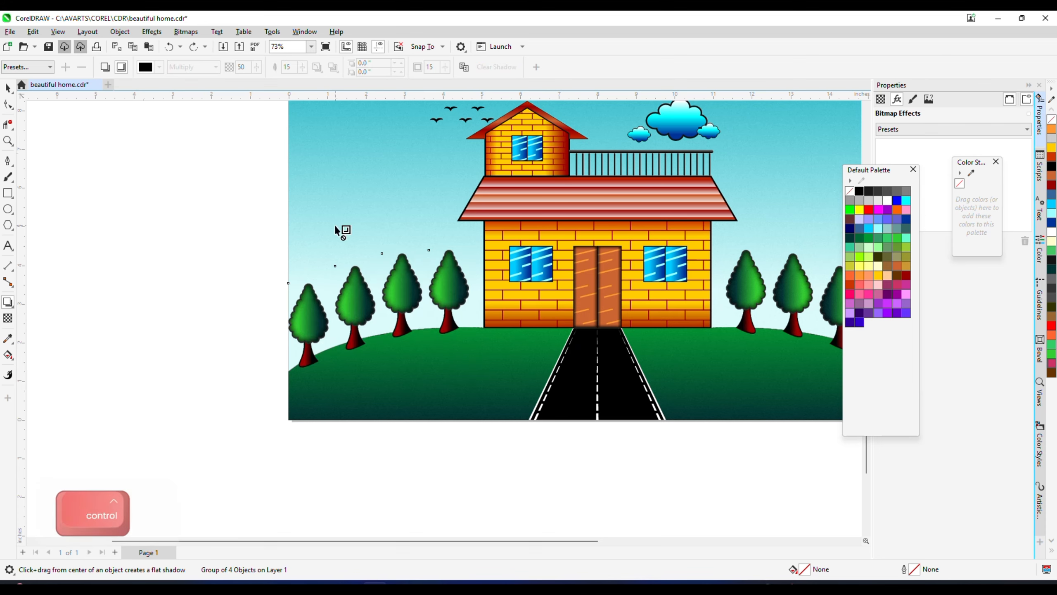
Draw a flat ellipse about 1.65 by 0.08 inches at the leftmost trunk's base, filled black with no outline.
left_click(8, 208)
scroll(287, 366, "up", 4)
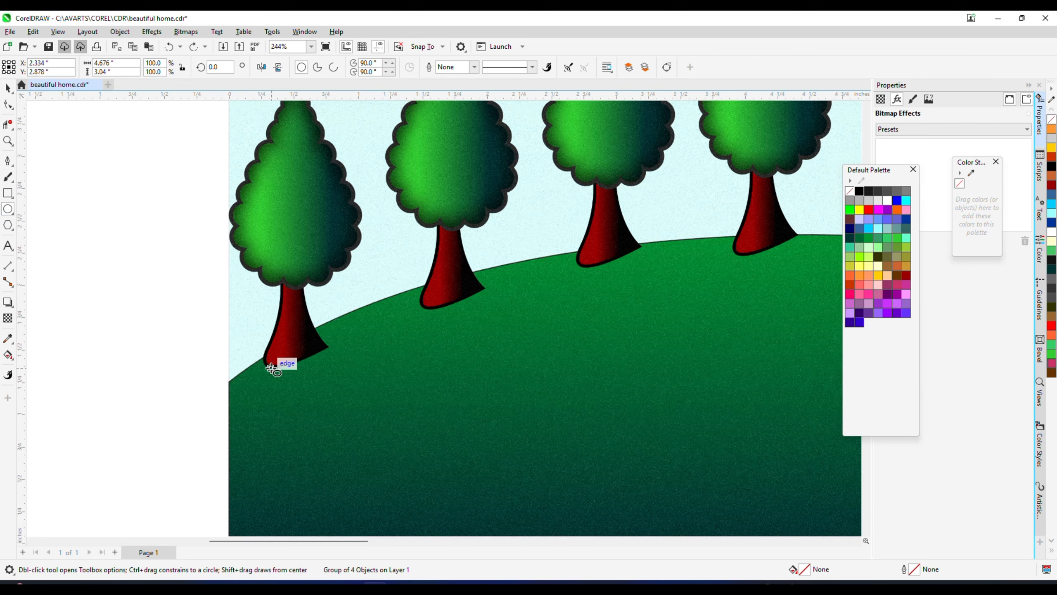
left_click_drag(271, 365, 483, 363)
left_click(7, 88)
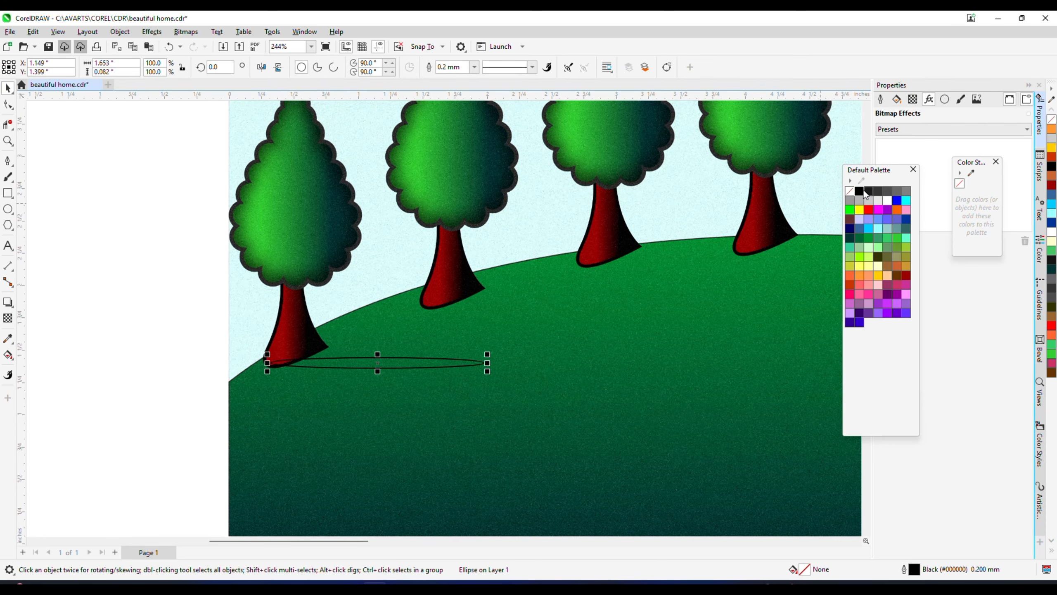
left_click(860, 191)
right_click(850, 191)
scroll(345, 368, "up", 3)
Apply a Gaussian Blur with a radius of 11.4 to the black ellipse to make a soft ground shadow.
left_click(186, 33)
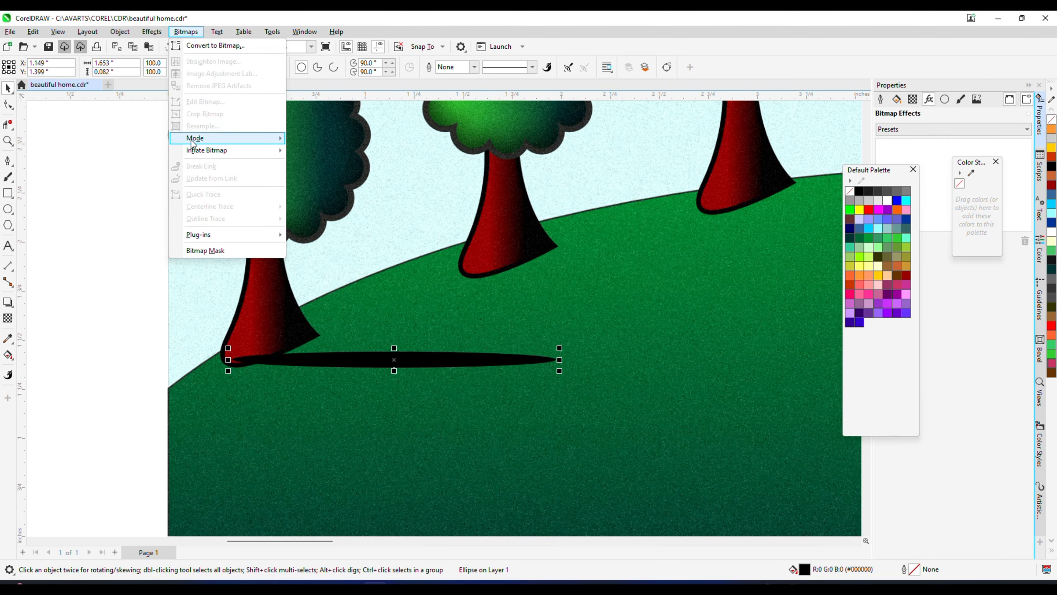
mouse_move(151, 32)
mouse_move(171, 97)
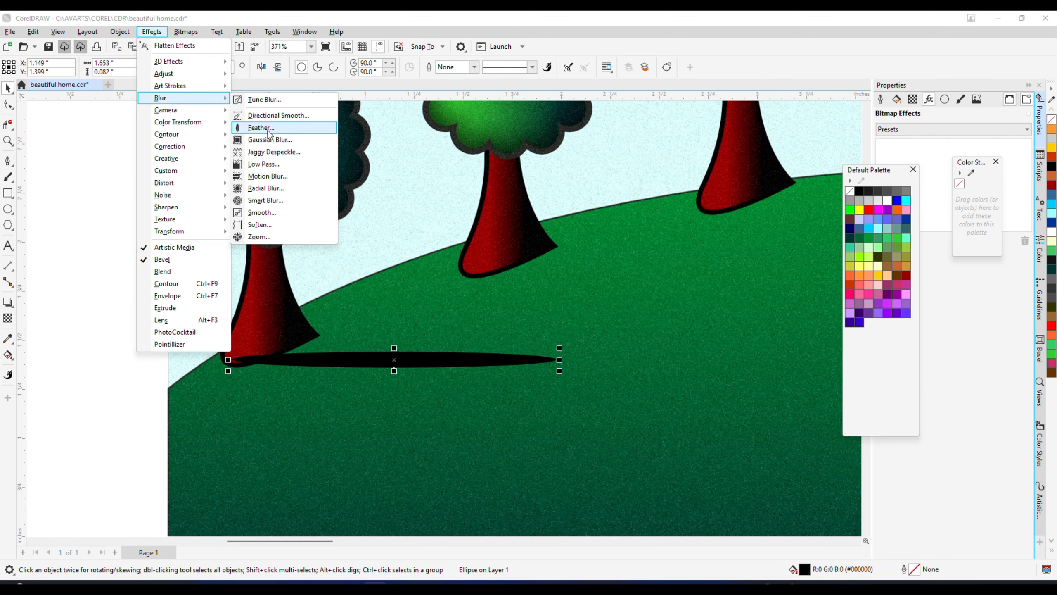
left_click(267, 138)
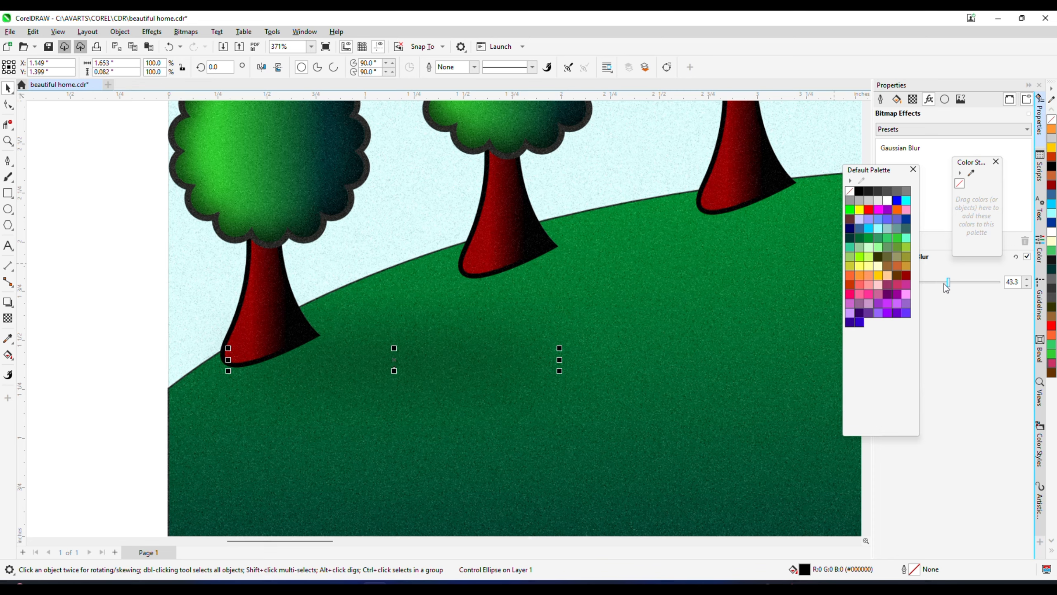
left_click_drag(888, 175, 839, 182)
left_click_drag(948, 282, 913, 283)
scroll(306, 353, "down", 5)
scroll(315, 355, "up", 4)
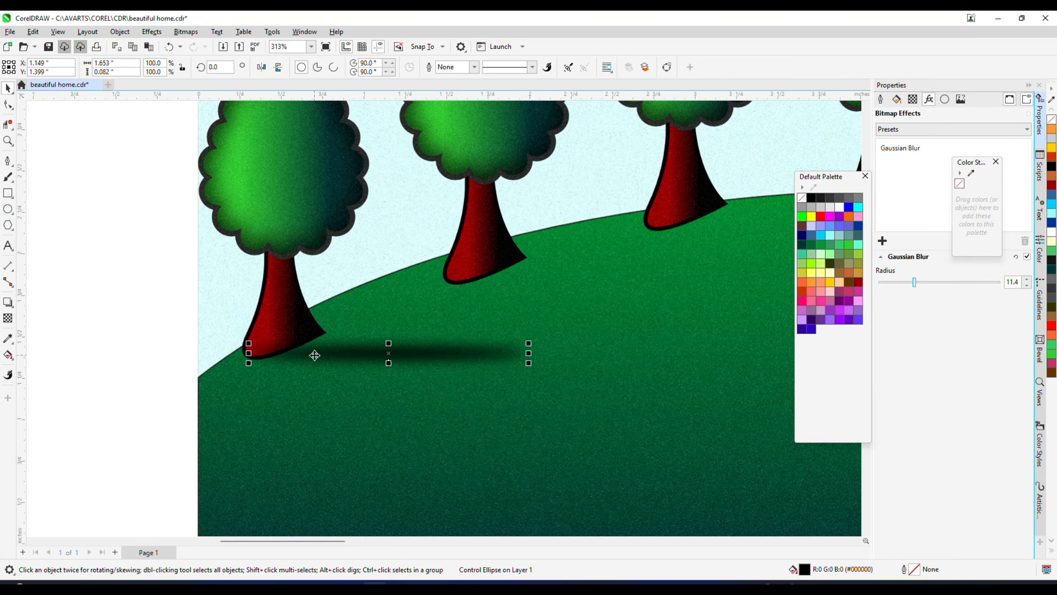
Copy the blurred shadow to the bases of the other three trees on the left slope.
scroll(312, 353, "down", 1)
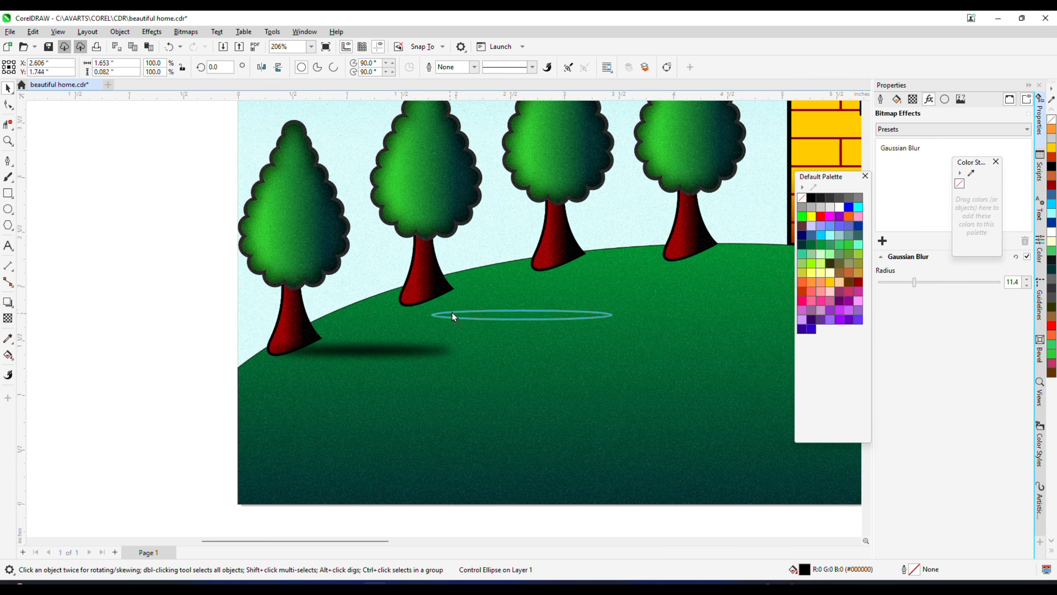
left_click_drag(453, 317, 646, 268)
scroll(540, 283, "down", 1)
scroll(646, 268, "down", 2)
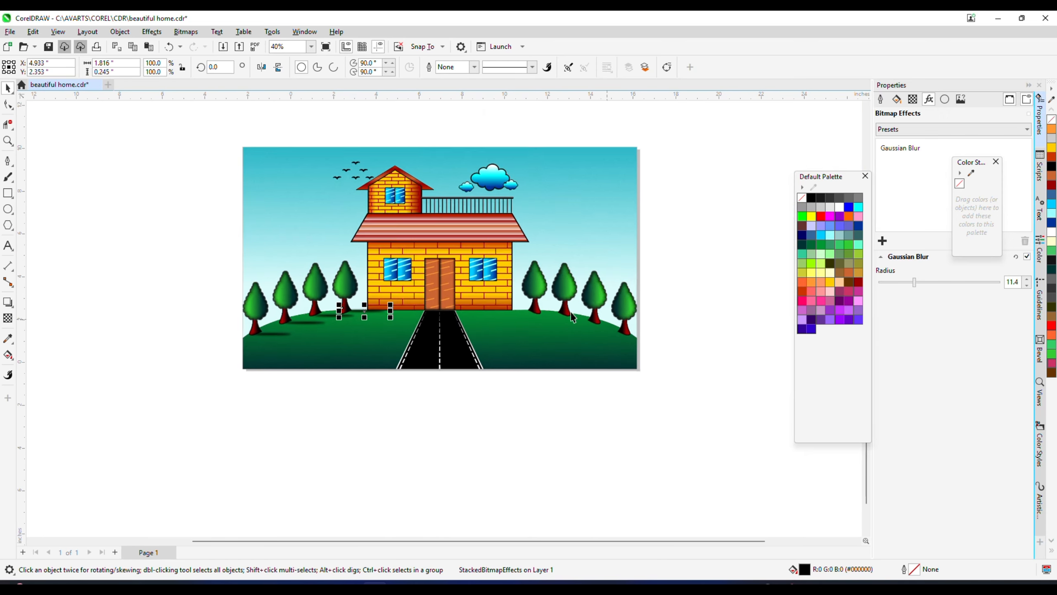
Copy the blurred shadow to the bases of the four trees on the right slope, extending towards the house.
scroll(460, 308, "up", 1)
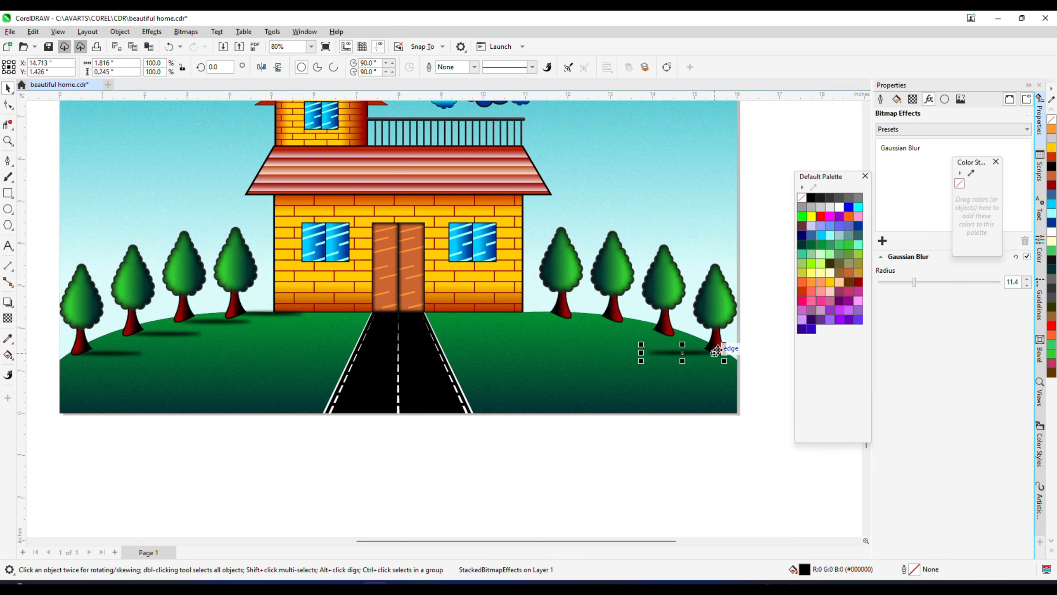
scroll(677, 351, "up", 3)
left_click_drag(665, 359, 469, 283)
scroll(756, 399, "down", 1)
scroll(567, 314, "up", 1)
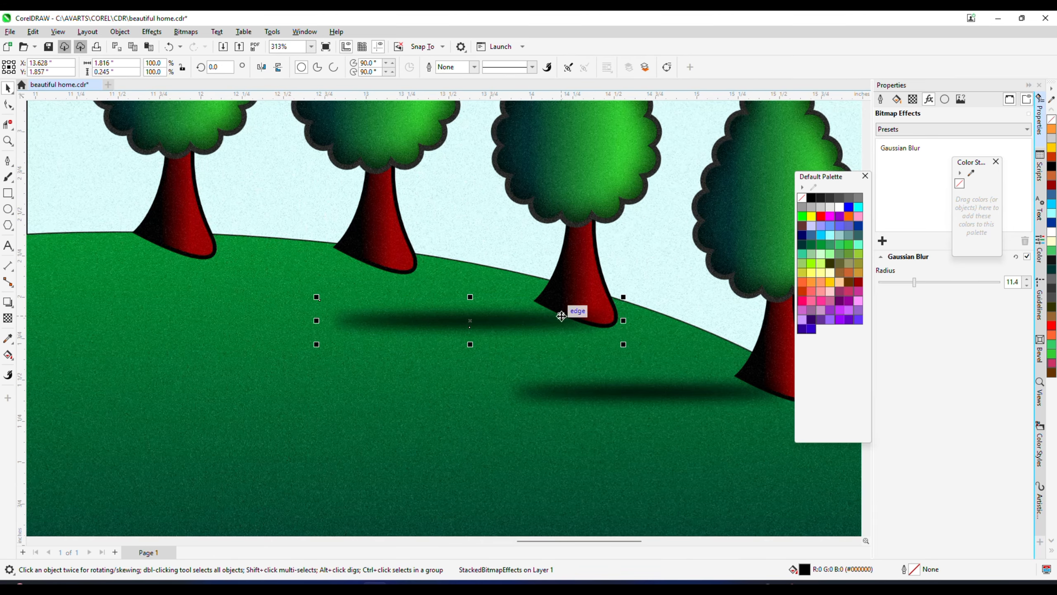
left_click_drag(562, 314, 377, 268)
right_click(377, 267)
scroll(624, 353, "down", 1)
scroll(475, 309, "up", 1)
left_click_drag(474, 309, 298, 290)
scroll(517, 366, "down", 3)
Bring both tree groups in front of their shadows and save the drawing.
left_click(554, 287)
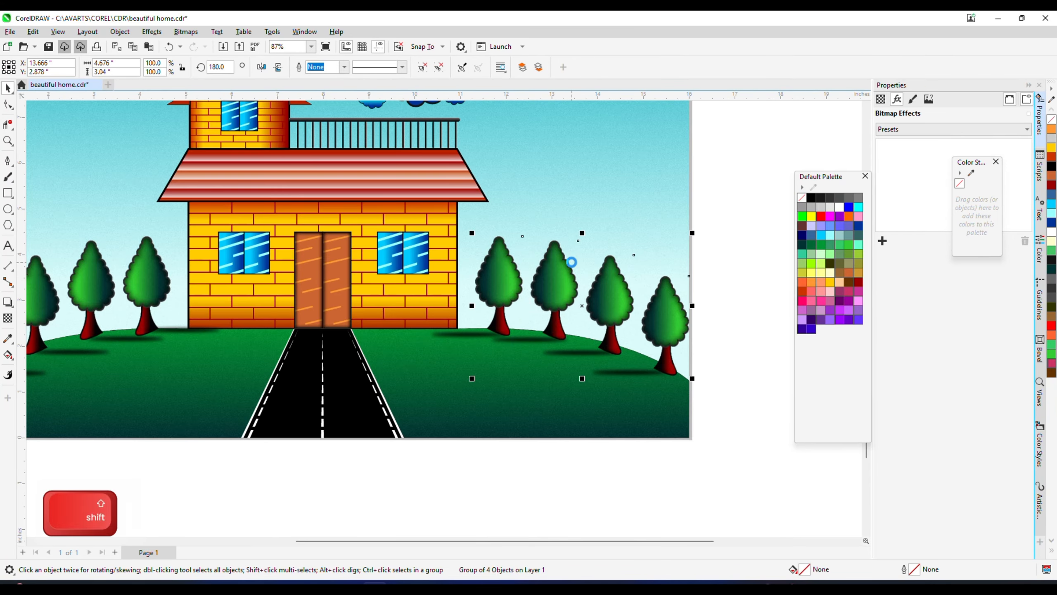
key("shift+F4")
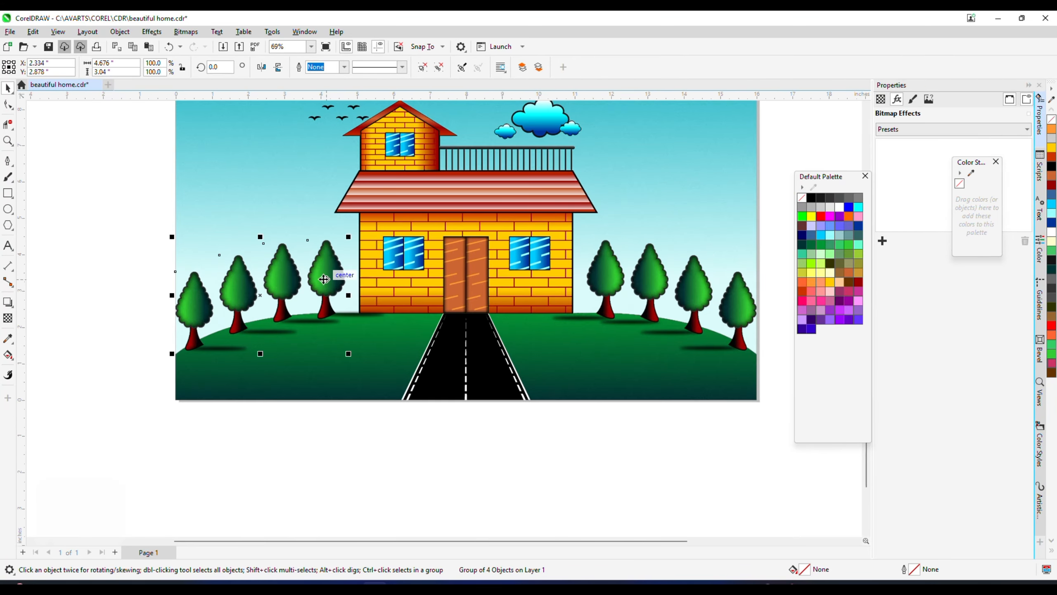
left_click(480, 507)
key("ctrl+s")
key("F4")
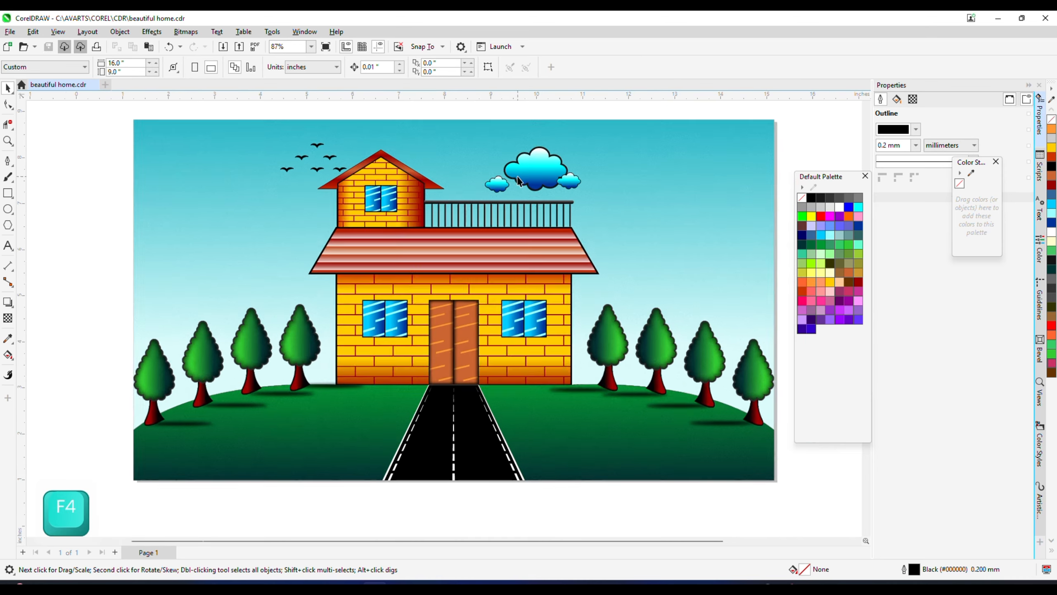
Copy a single tree from the left group and place it in front of the house beside the road.
scroll(518, 180, "down", 1)
left_click(334, 305)
right_click(333, 305)
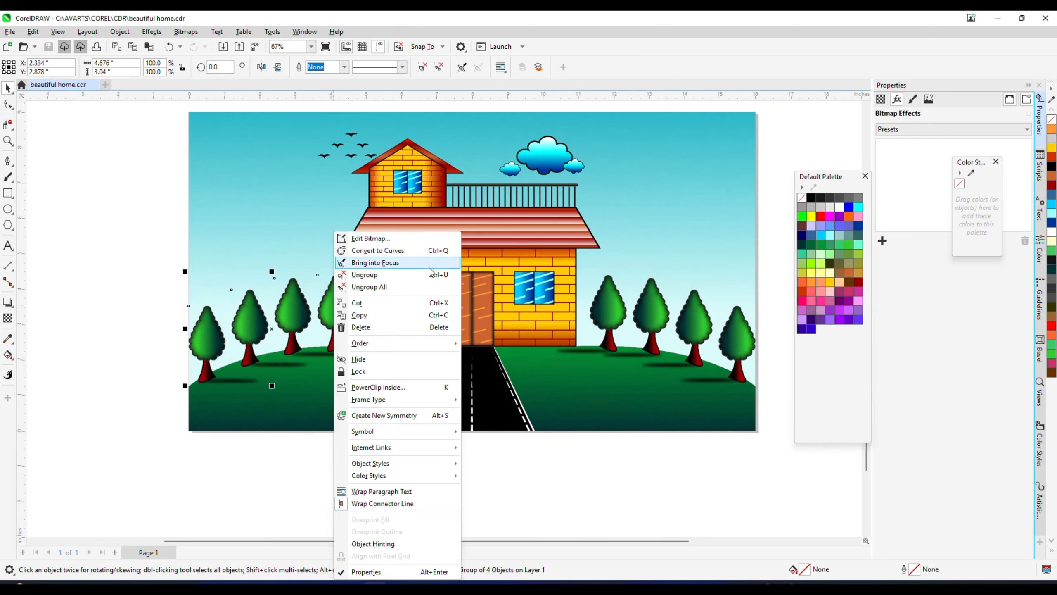
left_click(374, 260)
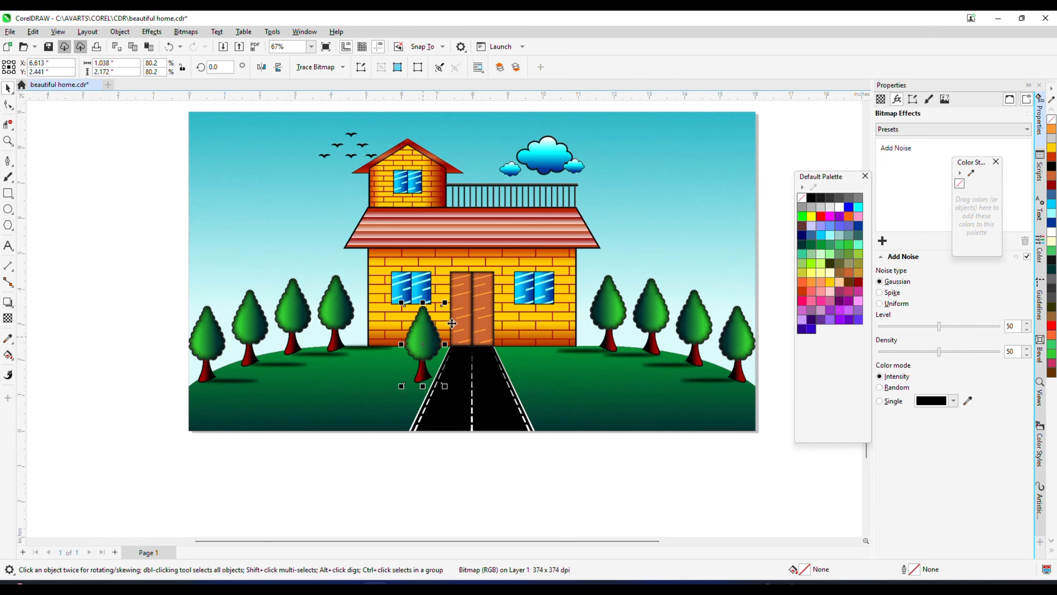
Shrink the single tree to about 0.40 by 0.83 inches beside the road's lower left edge and align it with the hill's bottom.
scroll(452, 323, "up", 2)
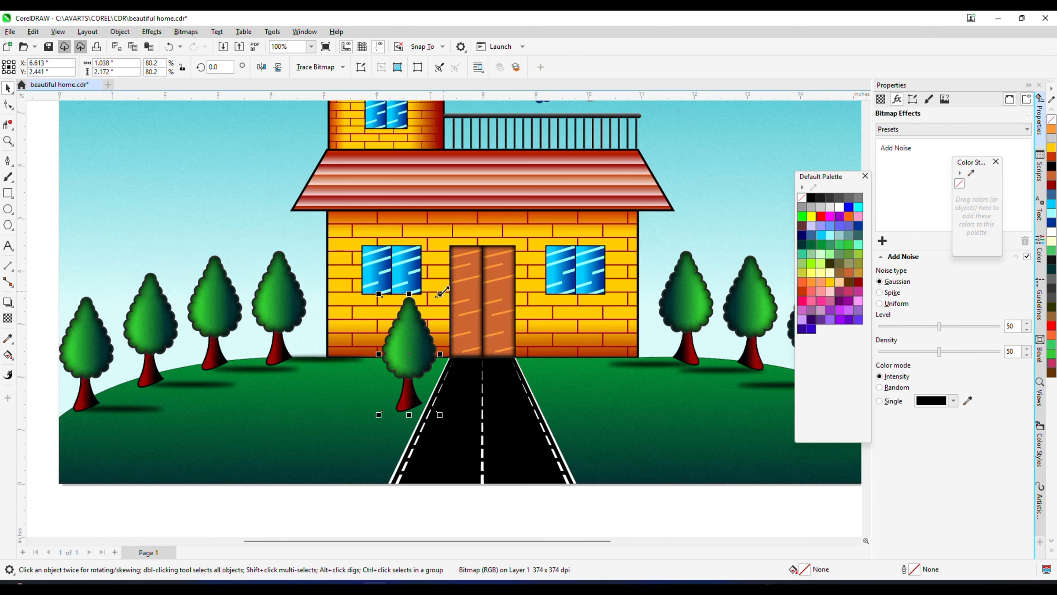
left_click_drag(439, 294, 414, 412)
scroll(398, 392, "up", 3)
scroll(465, 332, "down", 2)
scroll(439, 401, "up", 1)
scroll(401, 444, "up", 1)
left_click(371, 390, "shift")
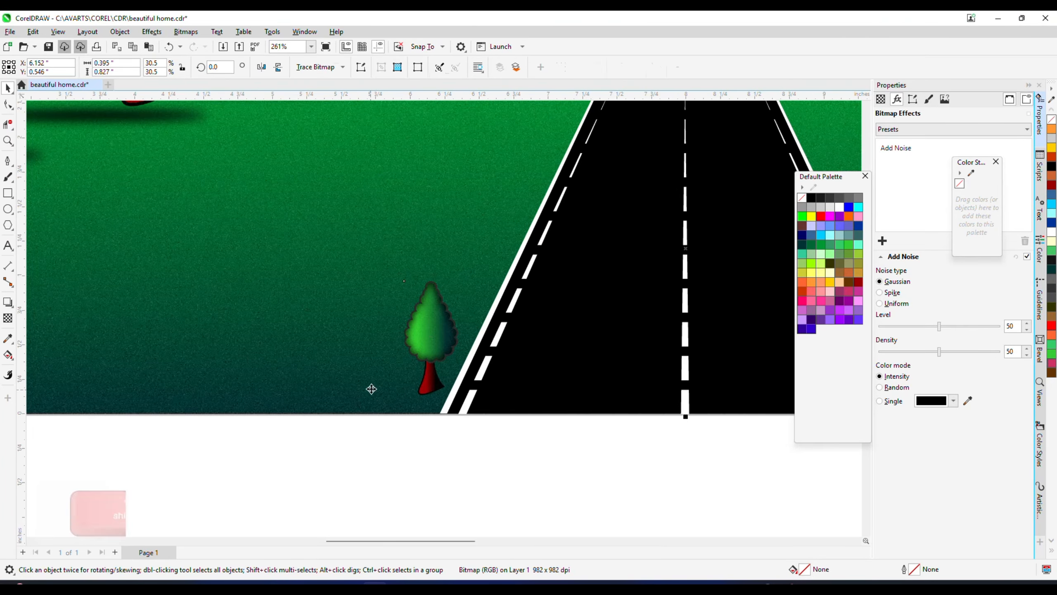
key("b")
left_click(438, 443)
Place a copy of a blurred shadow beside the small roadside tree and scale it down to suit that tree.
left_click(442, 371)
scroll(475, 392, "down", 1)
scroll(474, 393, "down", 1)
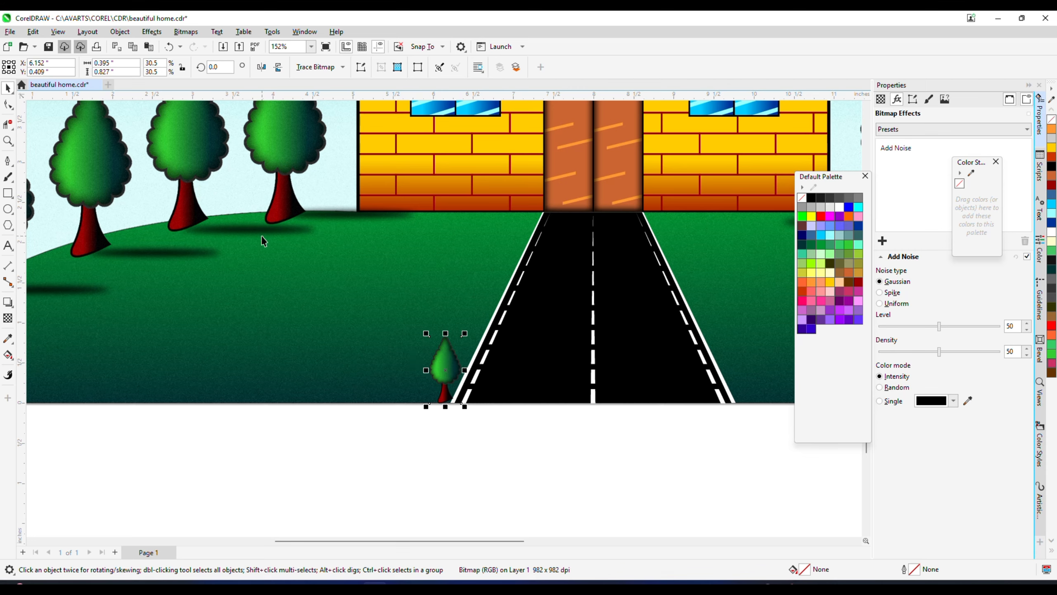
left_click(336, 363)
scroll(268, 344, "up", 2)
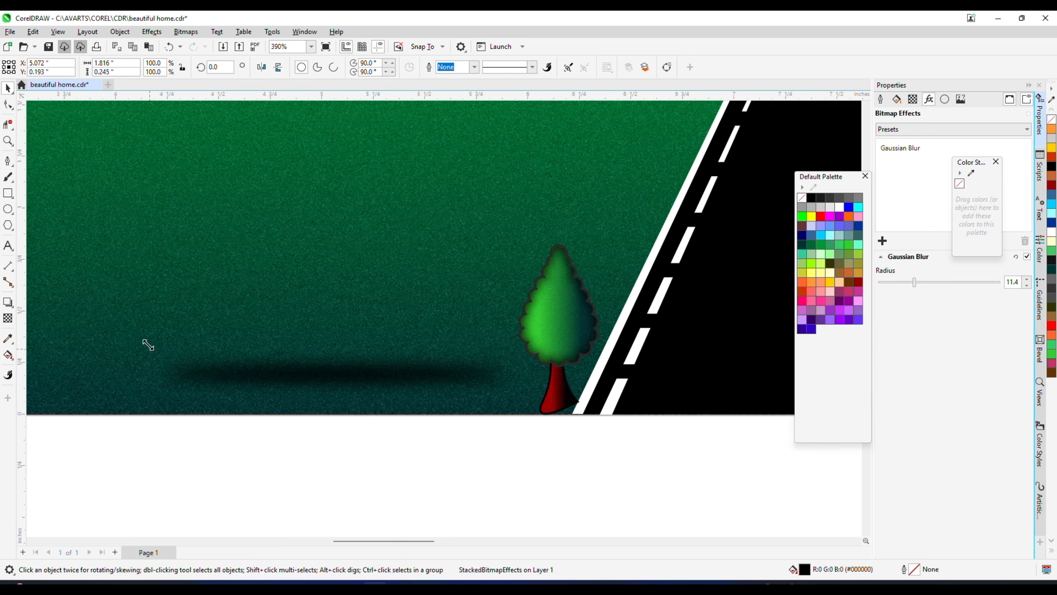
left_click_drag(148, 344, 443, 392)
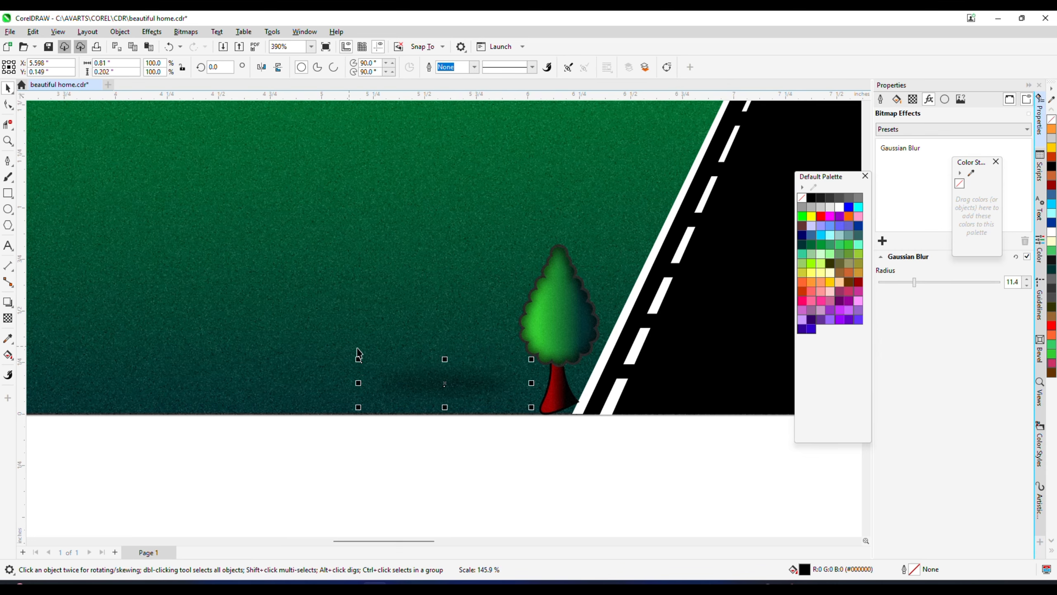
Set the small shadow's Gaussian Blur radius to 4.0 and position it at the roadside tree's base along the hill's bottom edge.
left_click_drag(892, 284, 897, 283)
scroll(486, 406, "up", 1)
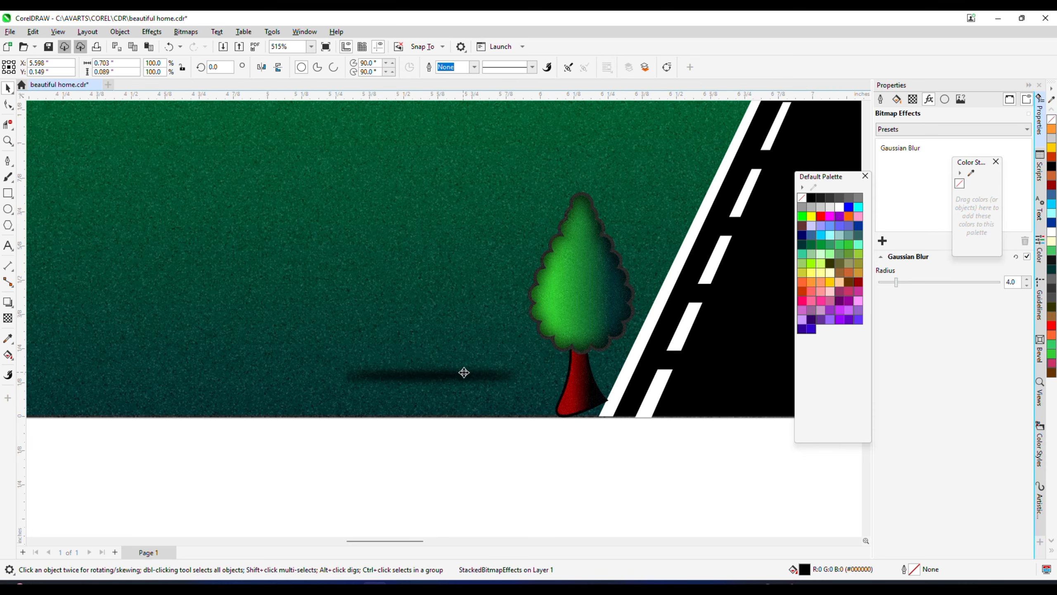
key("b")
left_click(554, 483)
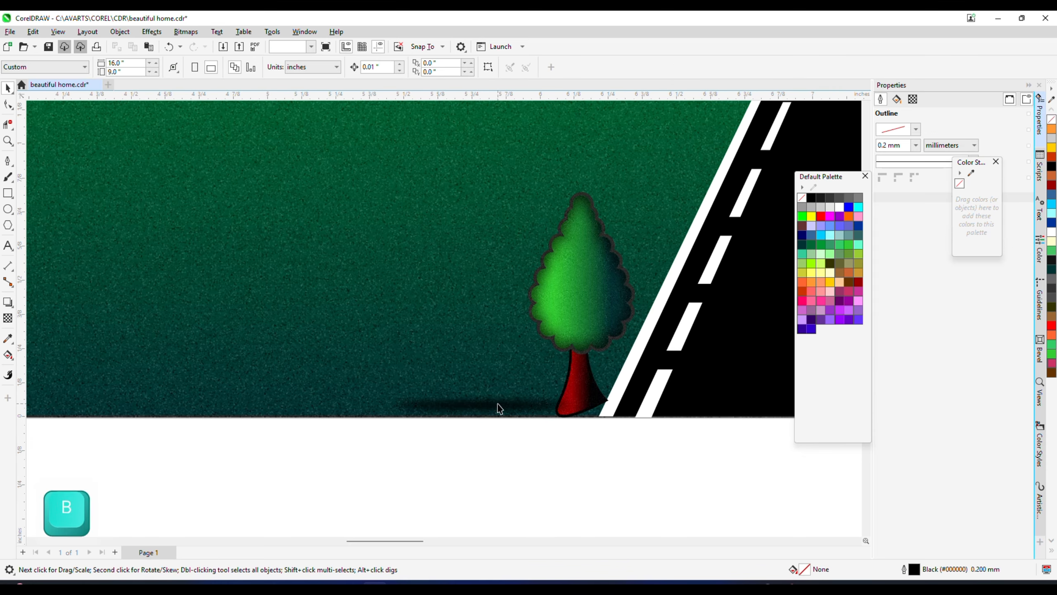
Select the small roadside tree together with its shadow and group them.
left_click(497, 407)
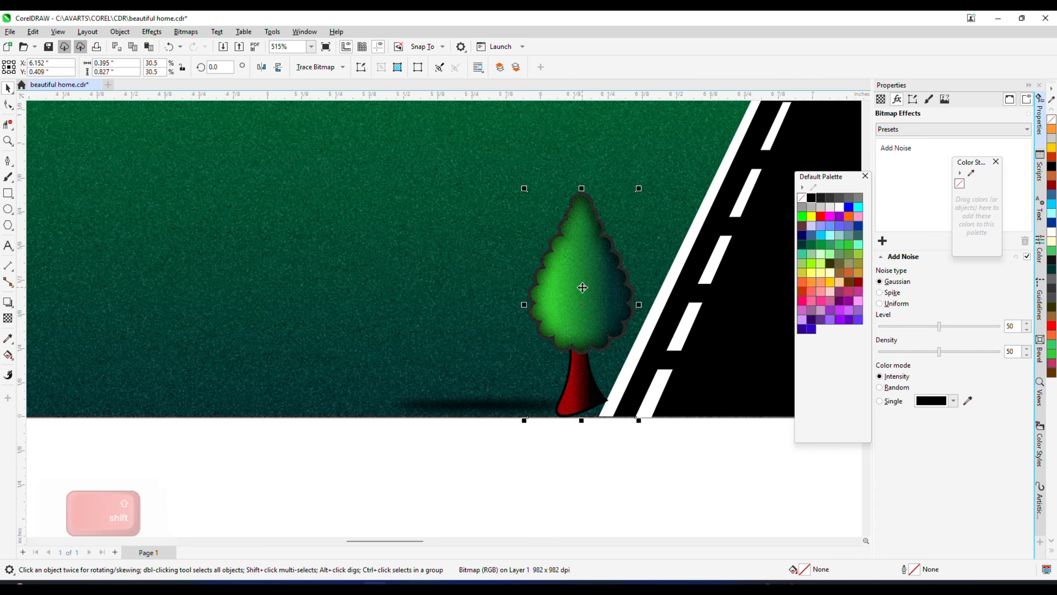
scroll(513, 365, "down", 3)
left_click_drag(418, 431, 662, 298)
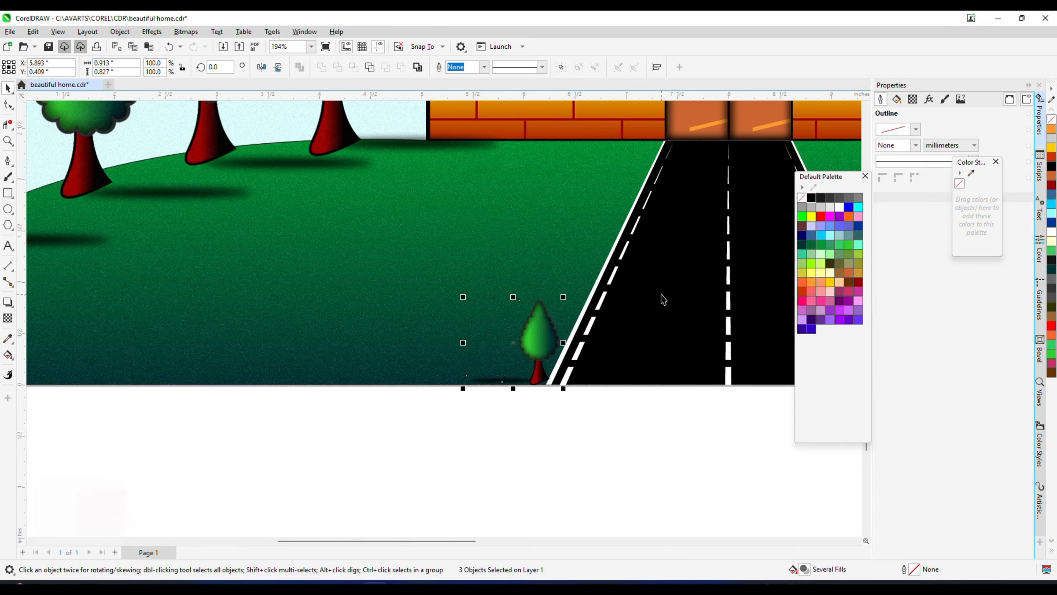
key("ctrl+g")
Duplicate the small tree group up along the road's left edge to form an evenly spaced row of four trees.
left_click_drag(541, 366, 636, 165)
scroll(658, 238, "down", 2)
scroll(639, 201, "up", 4)
left_click_drag(638, 235, 596, 341)
scroll(596, 342, "down", 4)
key("ctrl+d")
key("ctrl+d")
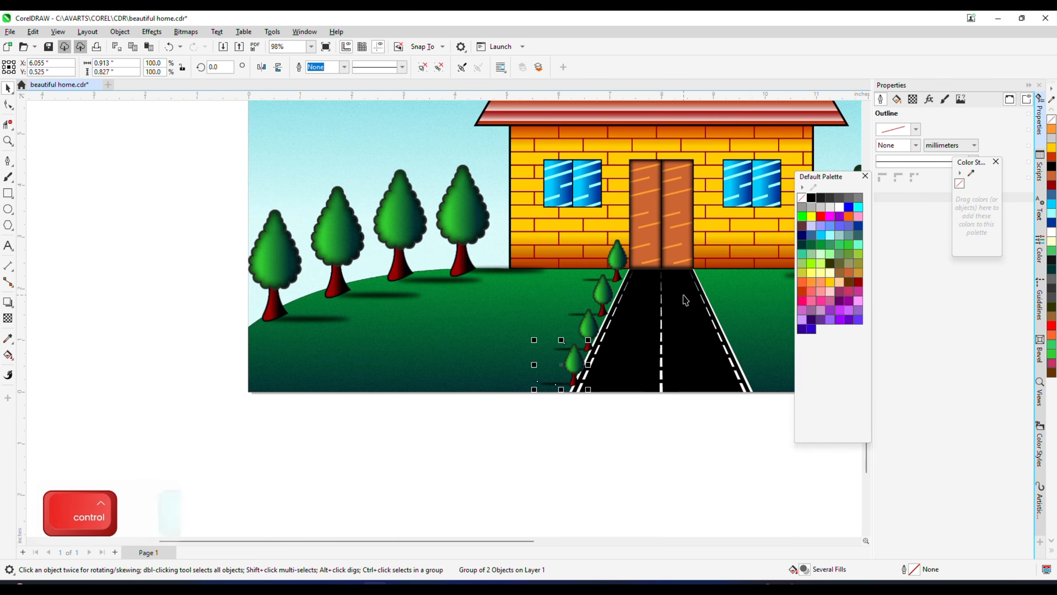
Shift the small trees left so the row runs evenly spaced just outside the road's white edge line.
scroll(435, 366, "down", 1)
left_click(436, 384)
scroll(560, 368, "up", 2)
scroll(432, 388, "down", 2)
scroll(462, 358, "up", 2)
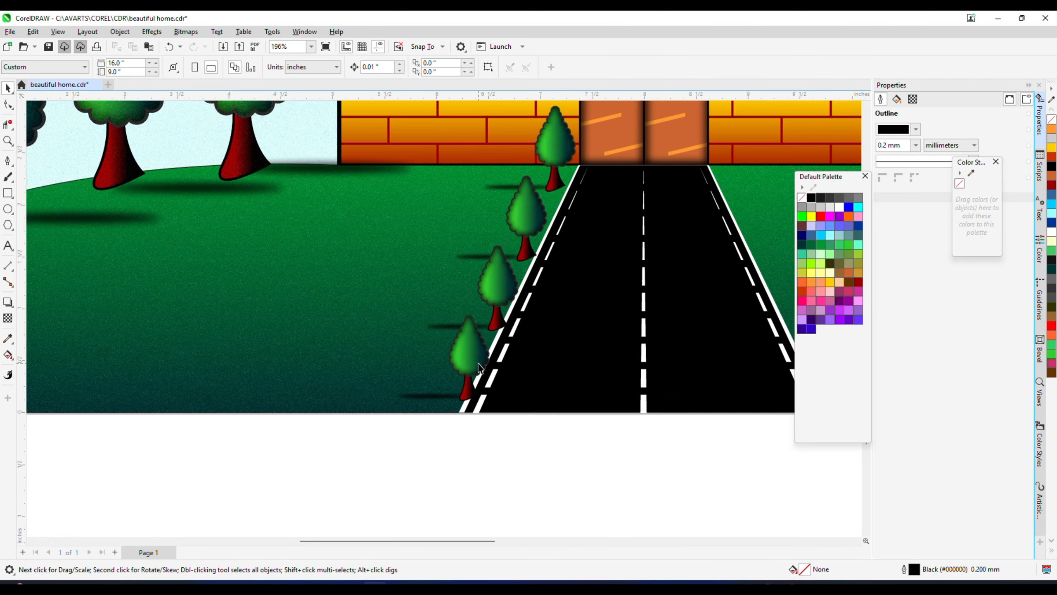
left_click(447, 364)
left_click(491, 291, "shift")
left_click(541, 176, "shift")
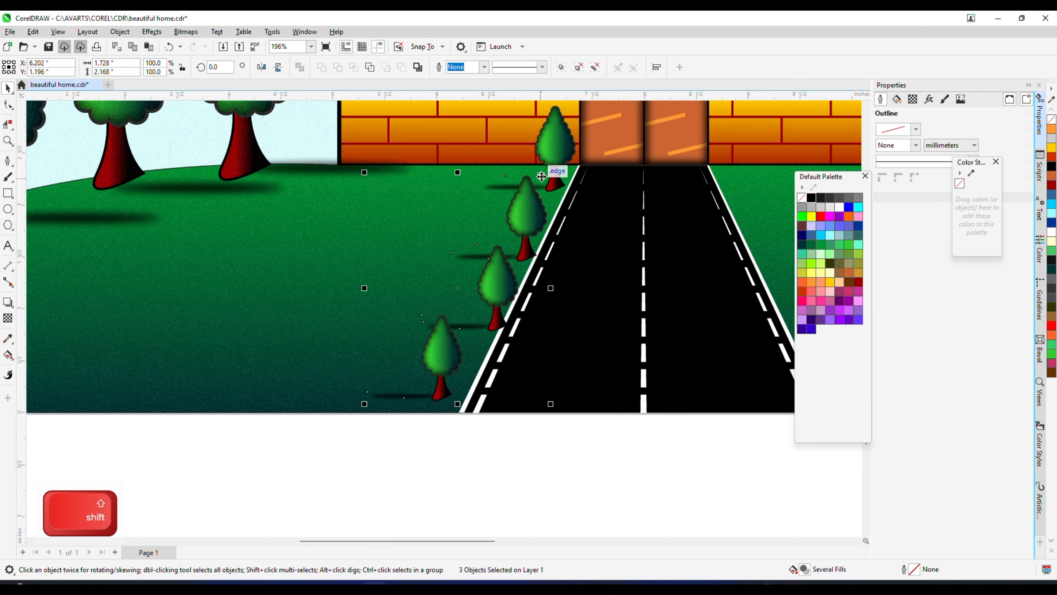
scroll(419, 367, "down", 2)
left_click_drag(376, 460, 545, 200)
left_click(415, 372, "ctrl")
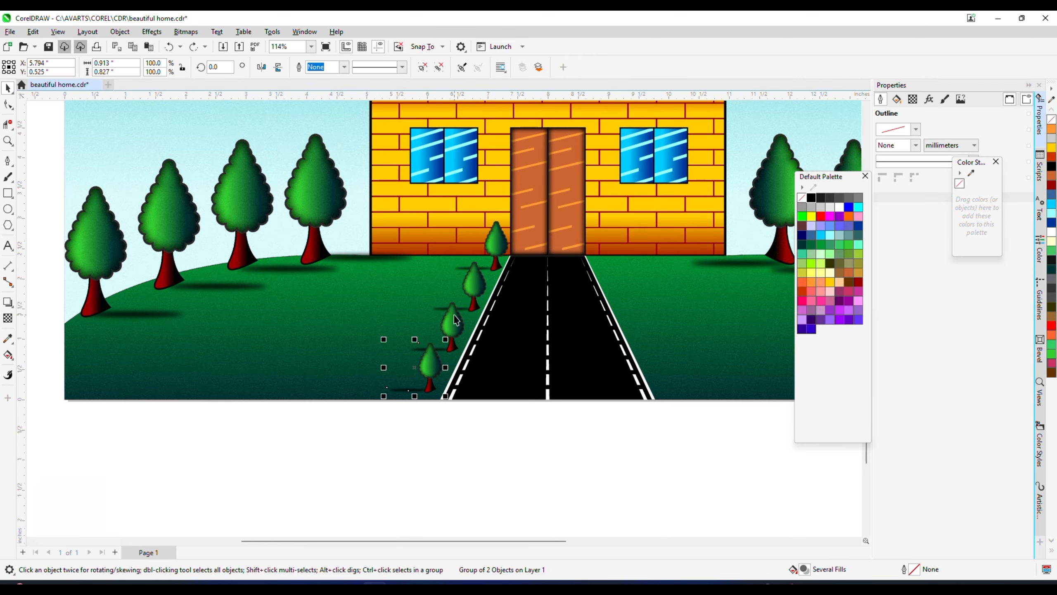
Select all four small trees left of the road and group them.
left_click(473, 281, "shift")
left_click_drag(495, 236, 496, 246)
key("ctrl+z")
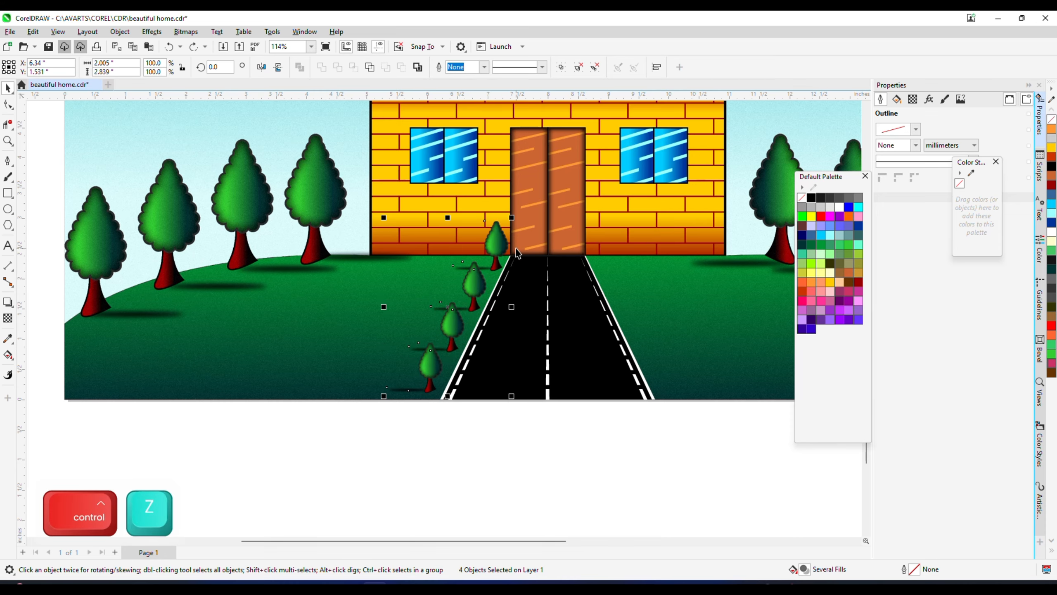
key("ctrl+g")
Place a mirrored copy of the small tree row along the right side of the road.
scroll(336, 314, "down", 3)
left_click_drag(427, 292, 560, 292)
right_click(560, 293)
key("Escape")
scroll(509, 292, "up", 4)
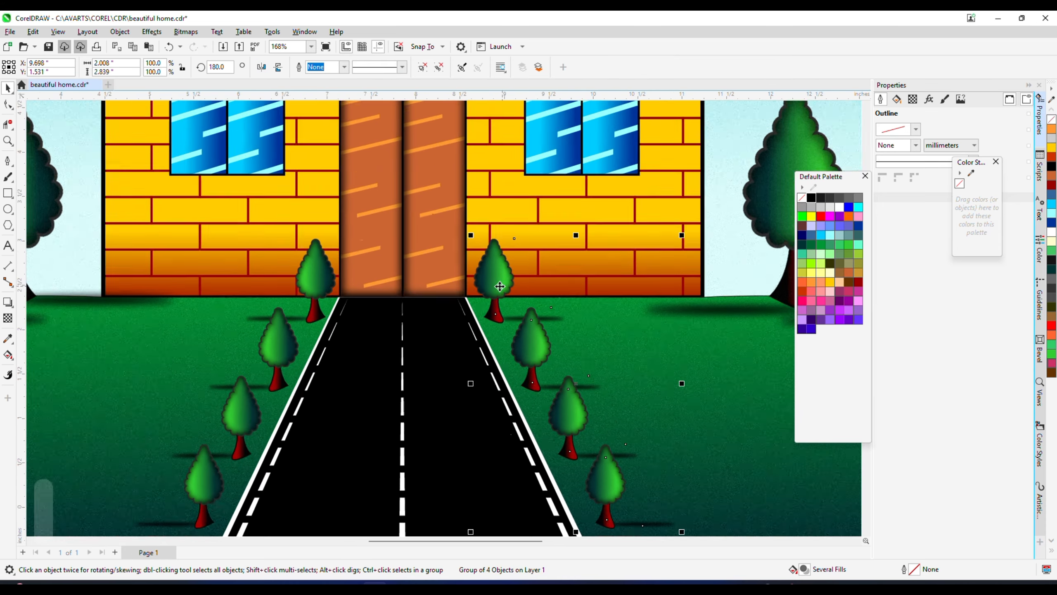
scroll(500, 451, "down", 5)
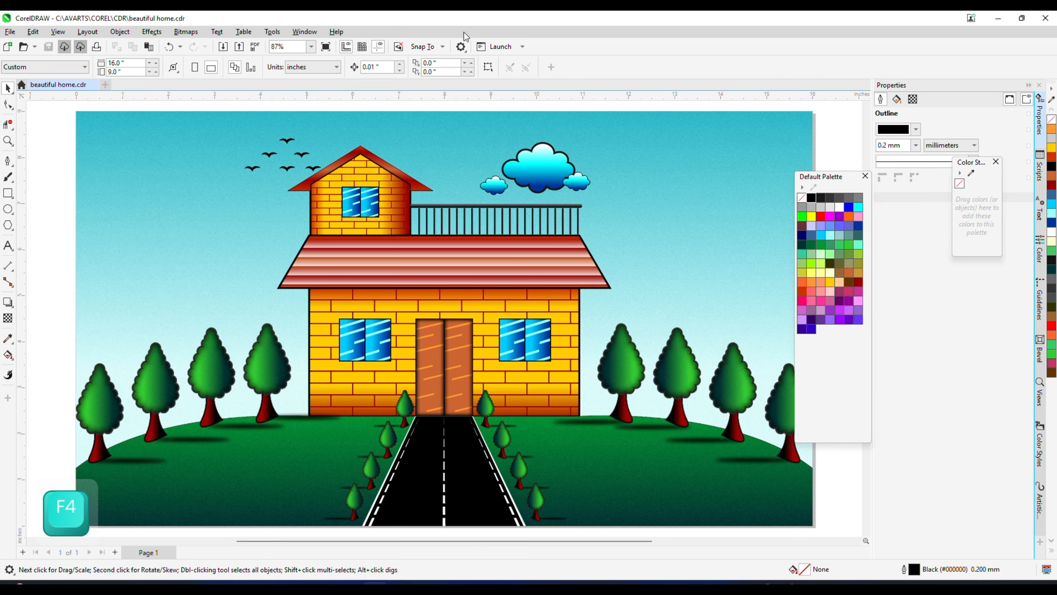
Draw a circle about 0.059 inches across at the top of the first railing post, filled light grey (#E6E6E6) without outline.
scroll(420, 258, "up", 7)
left_click(418, 266)
scroll(418, 266, "up", 1)
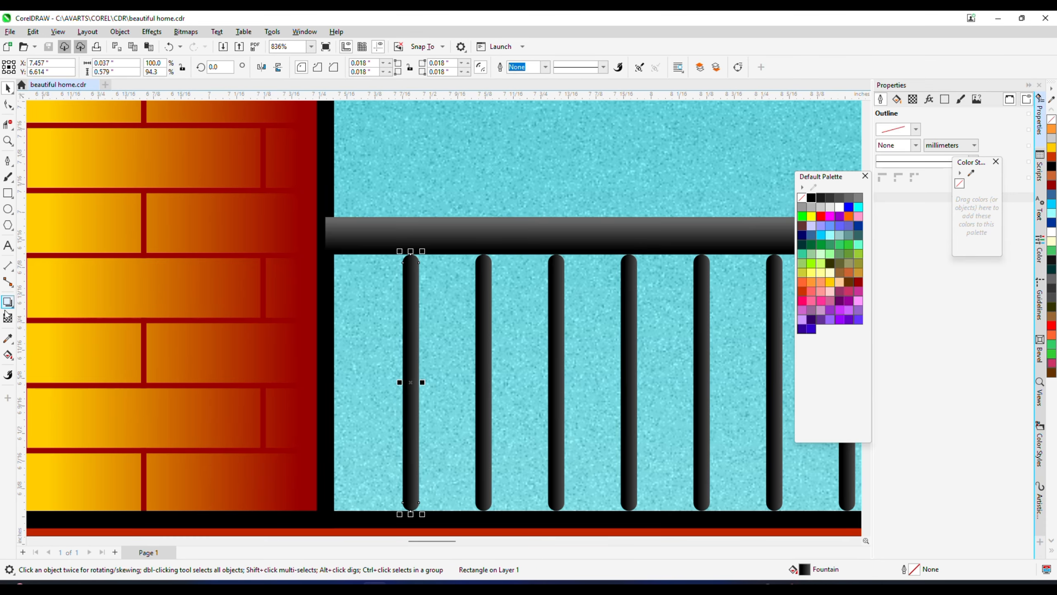
left_click(10, 213)
scroll(443, 255, "up", 7)
left_click_drag(372, 250, 379, 288)
left_click(8, 88)
left_click(830, 207)
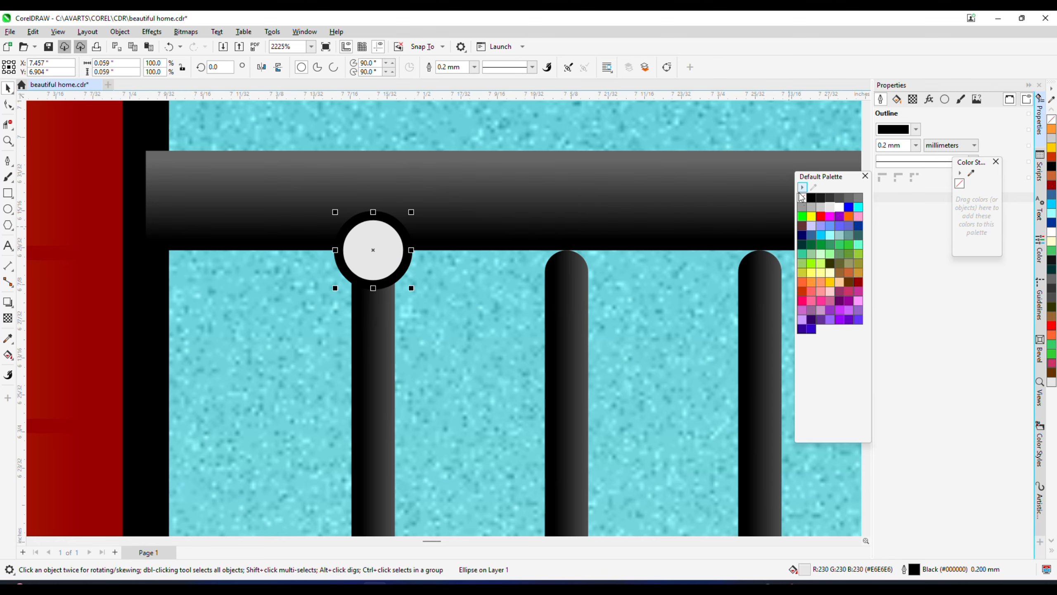
right_click(801, 197)
Give the small circle an elliptical fountain fill from a white highlight to dark grey so it looks like a metal ball.
left_click(7, 355)
scroll(366, 230, "up", 2)
left_click_drag(356, 232, 402, 371)
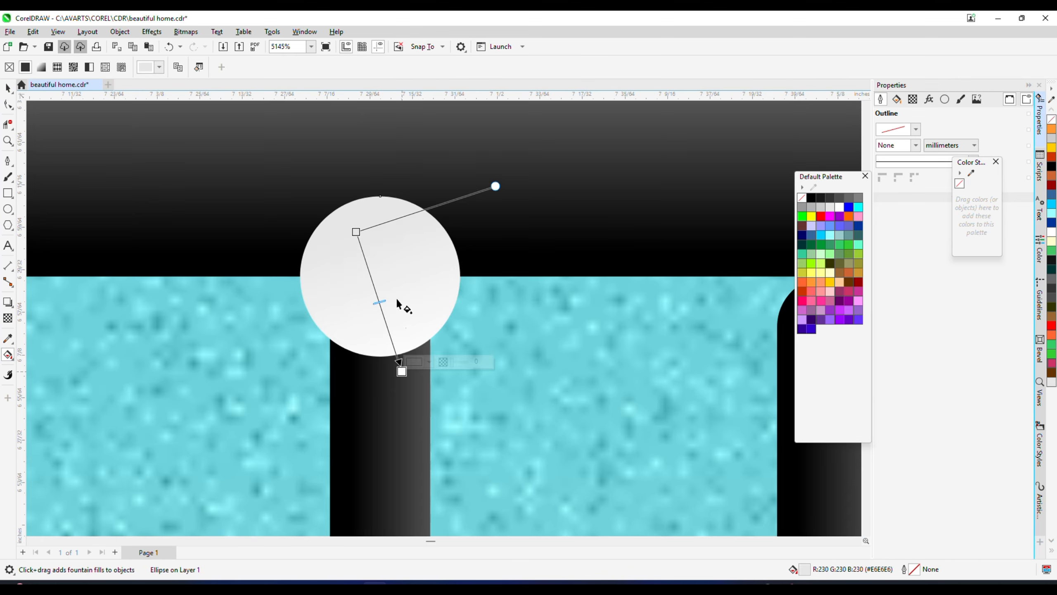
left_click(196, 67)
left_click_drag(379, 302, 378, 251)
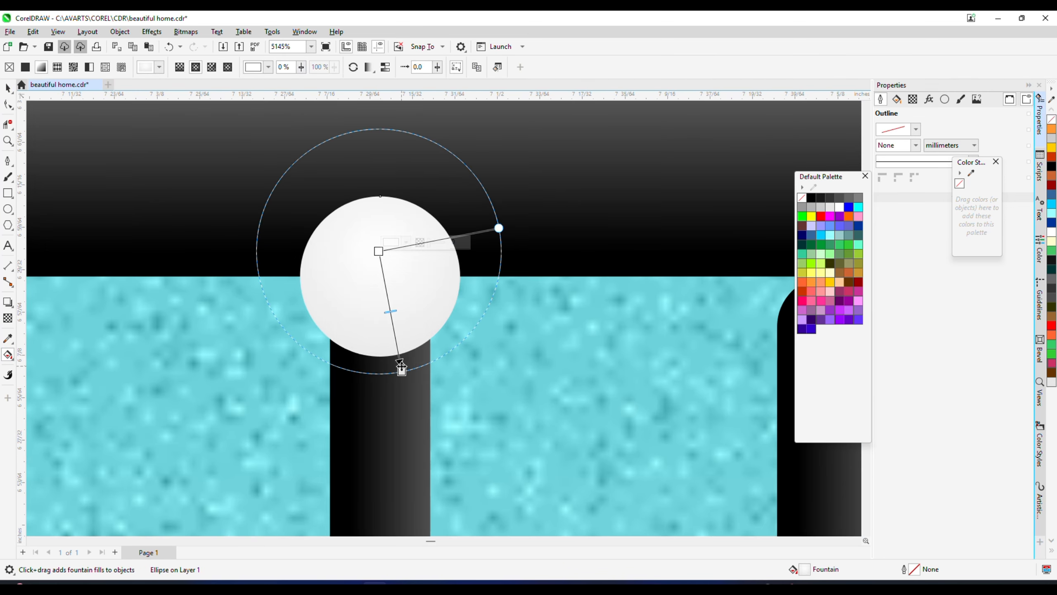
left_click(838, 202)
left_click_drag(401, 371, 430, 339)
key("space")
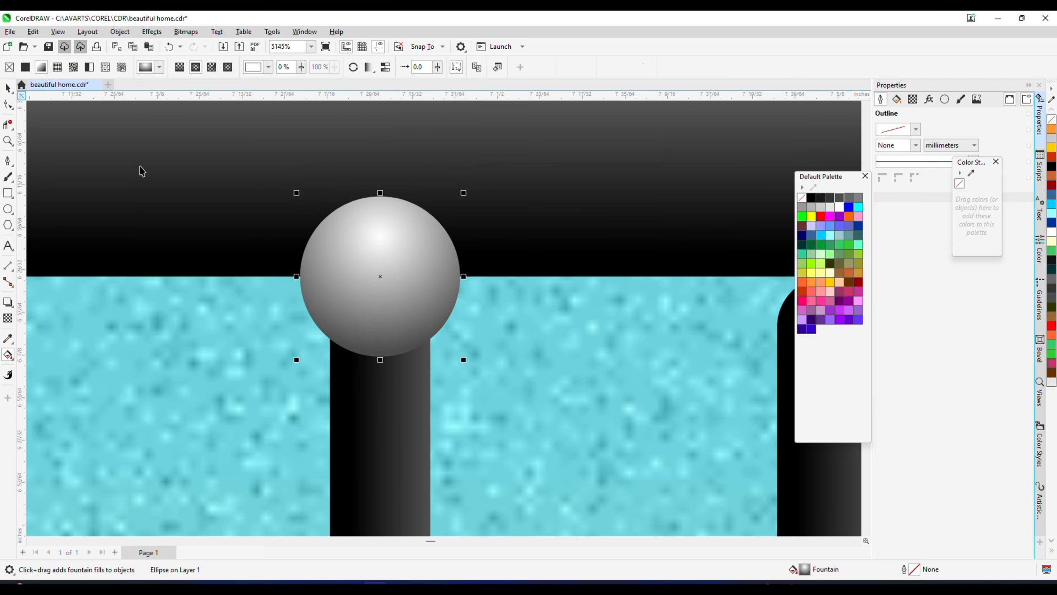
Move the grey ball up so it rests on top of the handrail above the first post.
scroll(541, 308, "down", 2)
scroll(475, 195, "up", 2)
left_click_drag(474, 186, 487, 229)
scroll(436, 251, "down", 2)
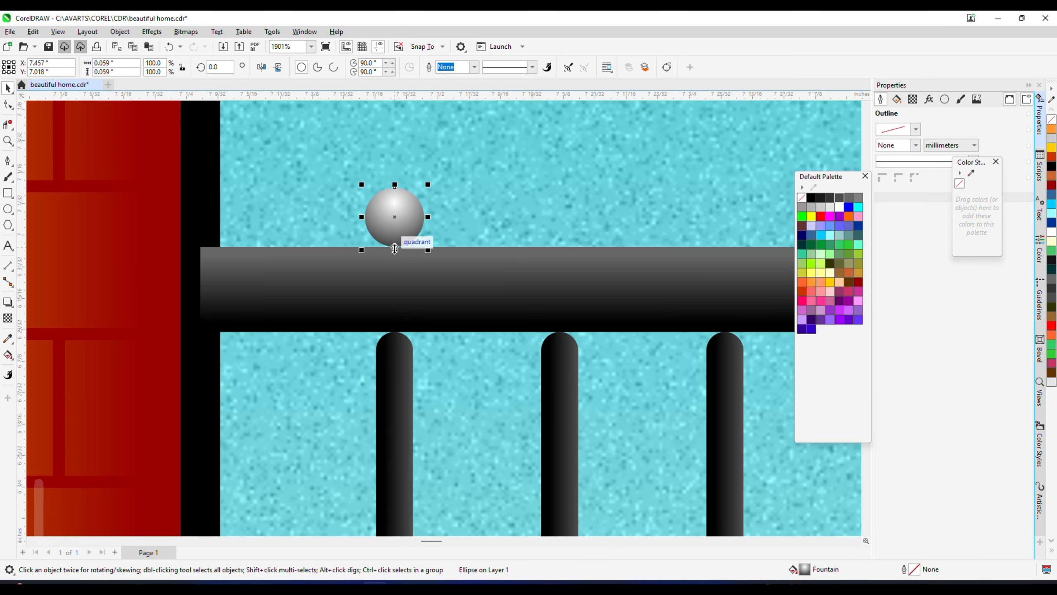
Duplicate the ball at post spacing along the handrail so one sits above every railing post.
left_click_drag(395, 247, 560, 332)
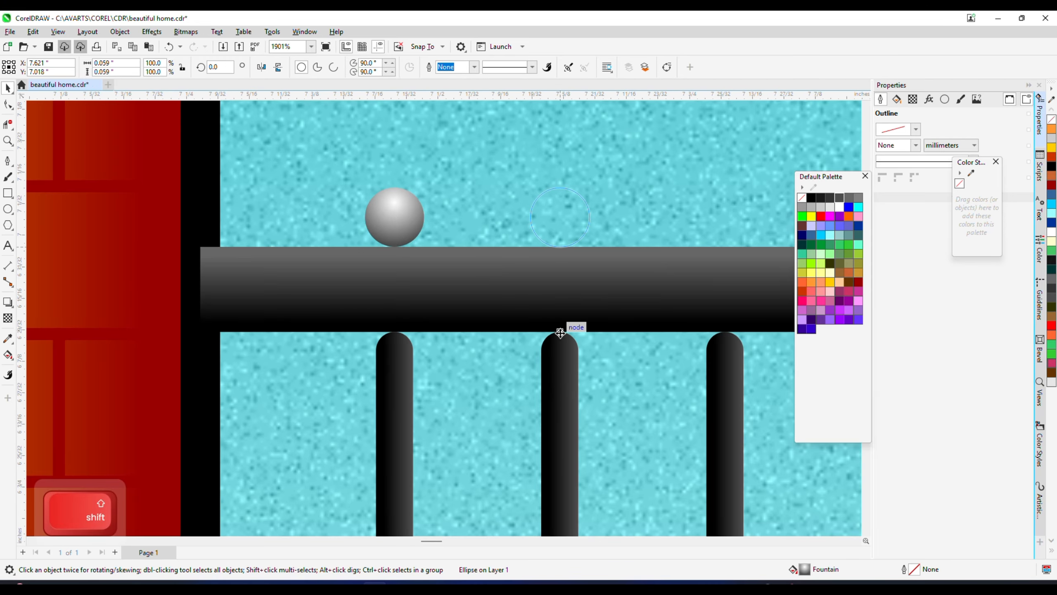
scroll(560, 330, "down", 4)
key("ctrl+r")
key("ctrl+r")
key("ctrl+r")
key("ctrl+r")
key("ctrl+d")
key("ctrl+d")
key("ctrl+d")
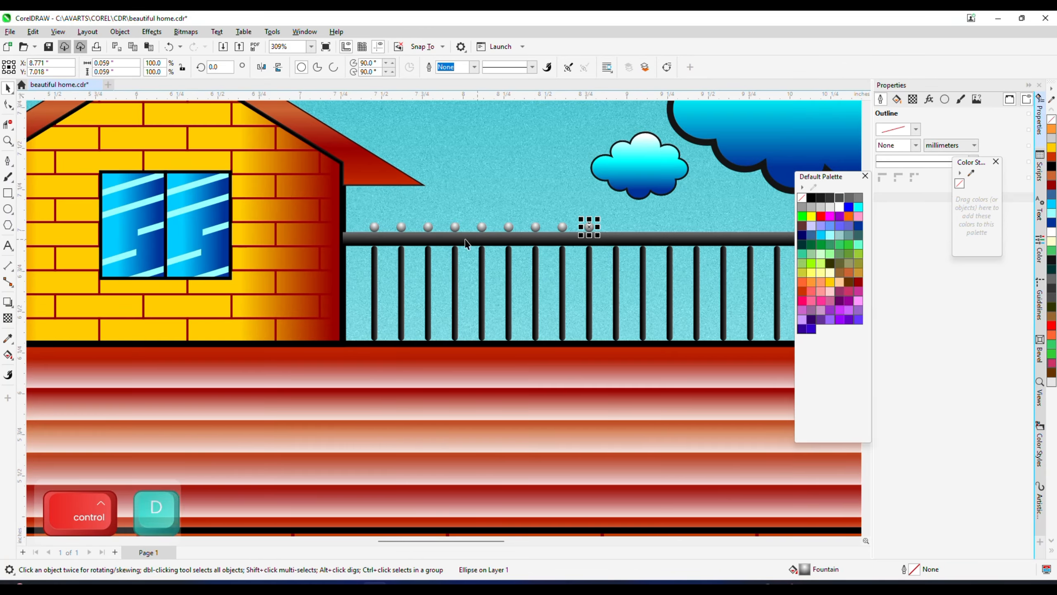
scroll(715, 239, "down", 1)
key("ctrl+d")
key("ctrl+d")
key("ctrl+d")
key("ctrl+d")
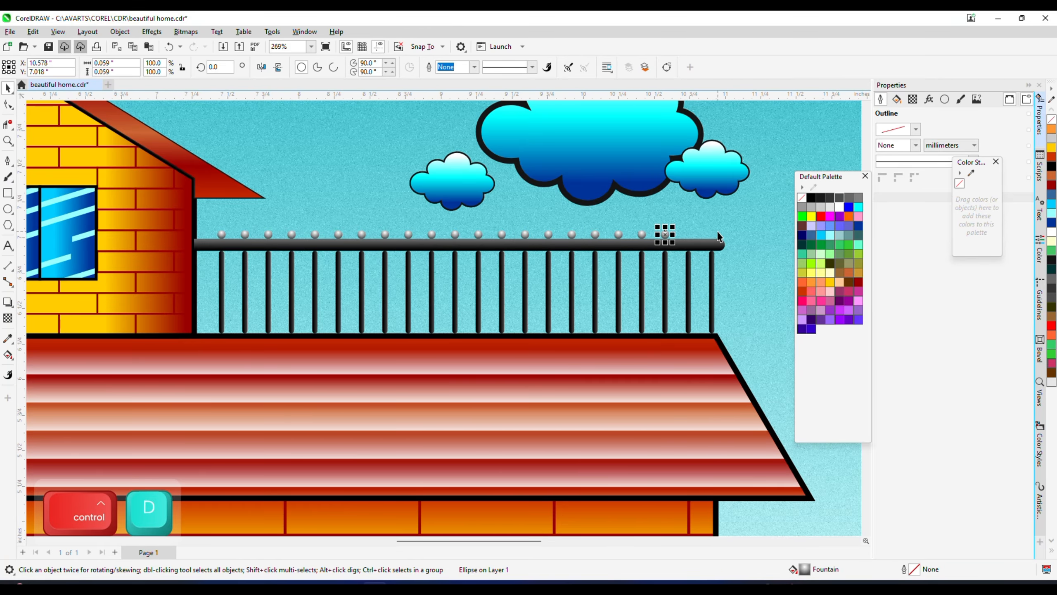
key("ctrl+d")
key("ctrl+d")
scroll(628, 220, "down", 3)
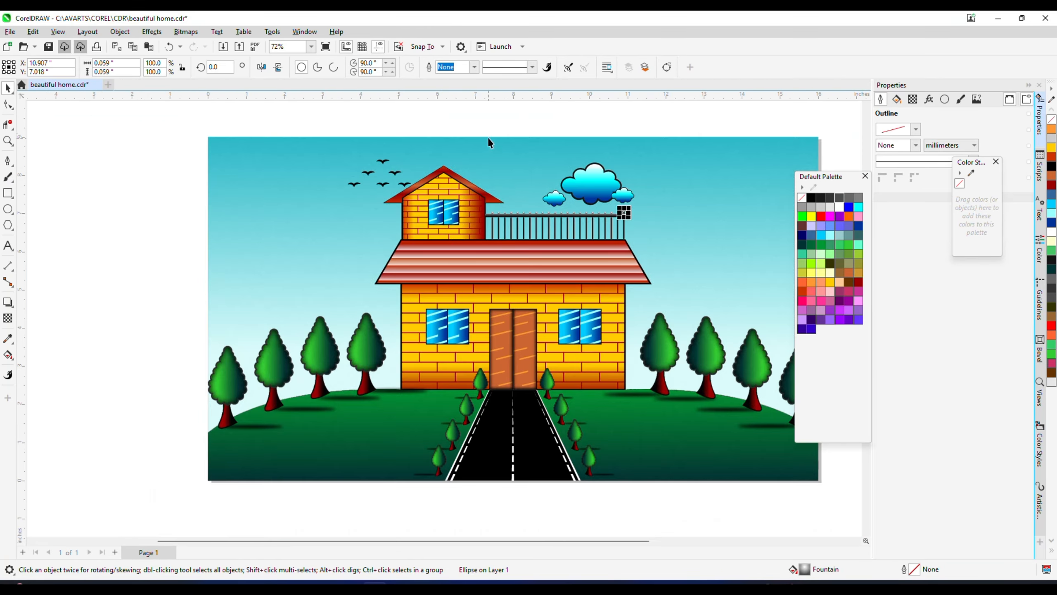
Copy the row of balls down onto the railing posts and centre it vertically on them.
left_click(486, 129)
scroll(562, 201, "up", 2)
scroll(605, 214, "down", 2)
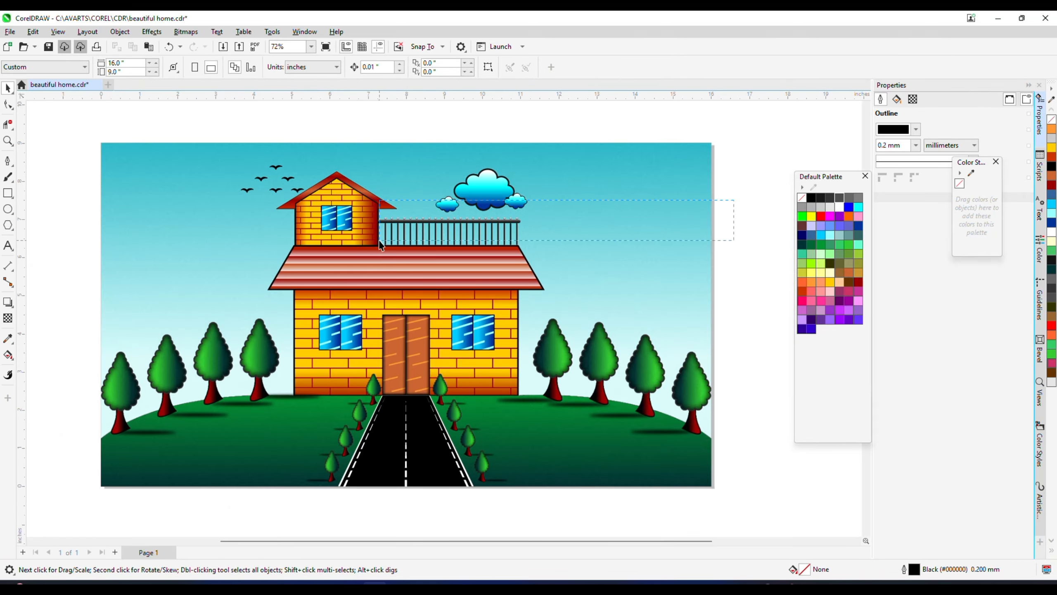
scroll(392, 218, "up", 4)
left_click_drag(381, 235, 387, 295)
right_click(387, 295)
left_click(391, 263, "shift")
scroll(391, 264, "down", 6)
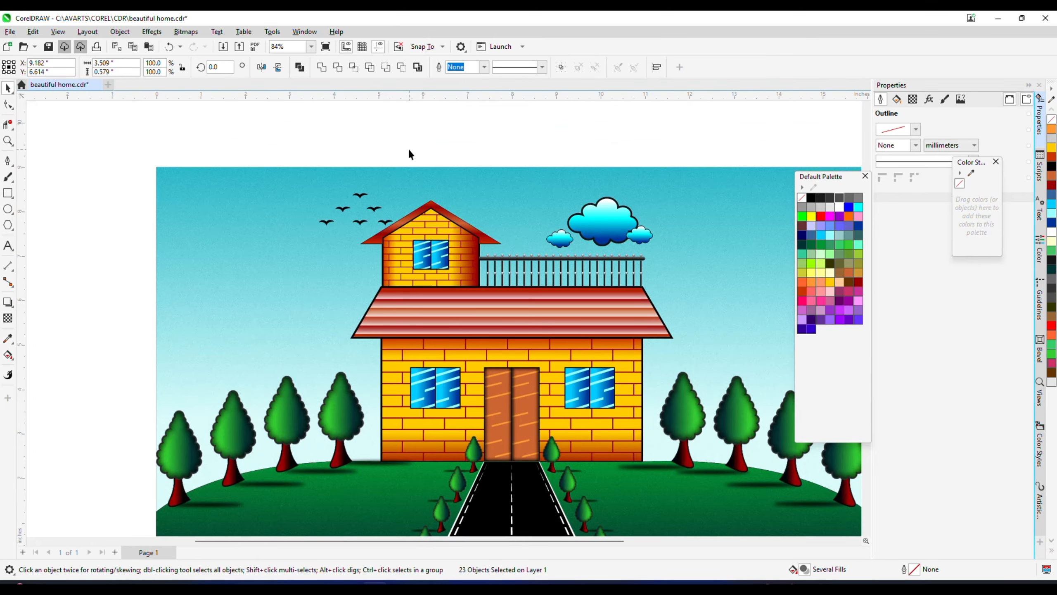
Deselect everything, save the drawing and fit the whole illustration in view.
left_click(409, 154)
key("ctrl+s")
key("F4")
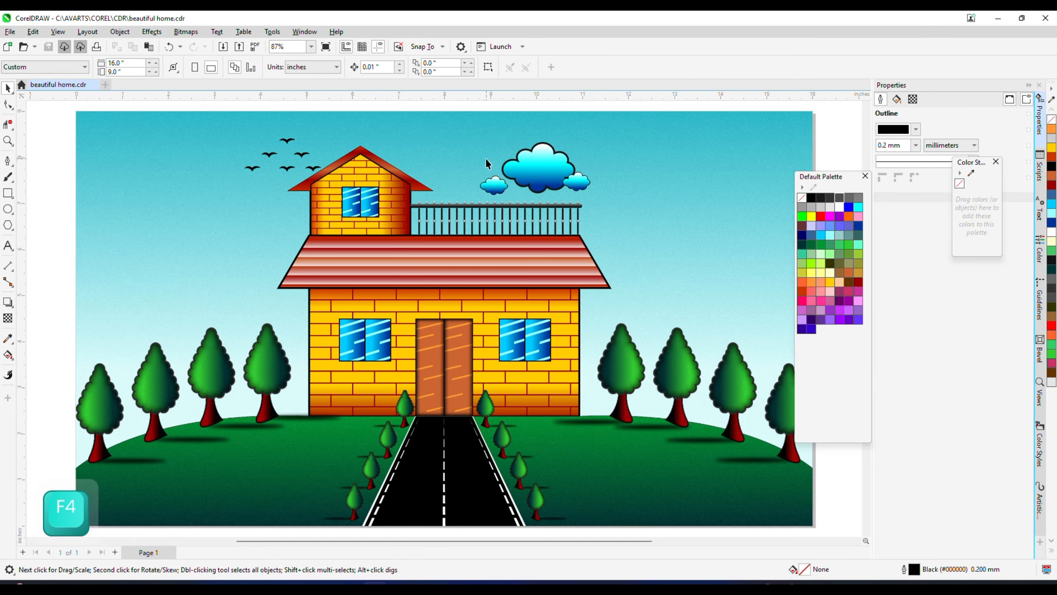
Draw a circle in the sky right of the clouds and scale it from its centre to about 1.14 inches across.
left_click(8, 208)
scroll(508, 220, "up", 2)
mouse_move(462, 228)
left_mouse_down("ctrl+shift")
mouse_move(503, 290)
mouse_move(528, 293)
left_mouse_up("ctrl+shift")
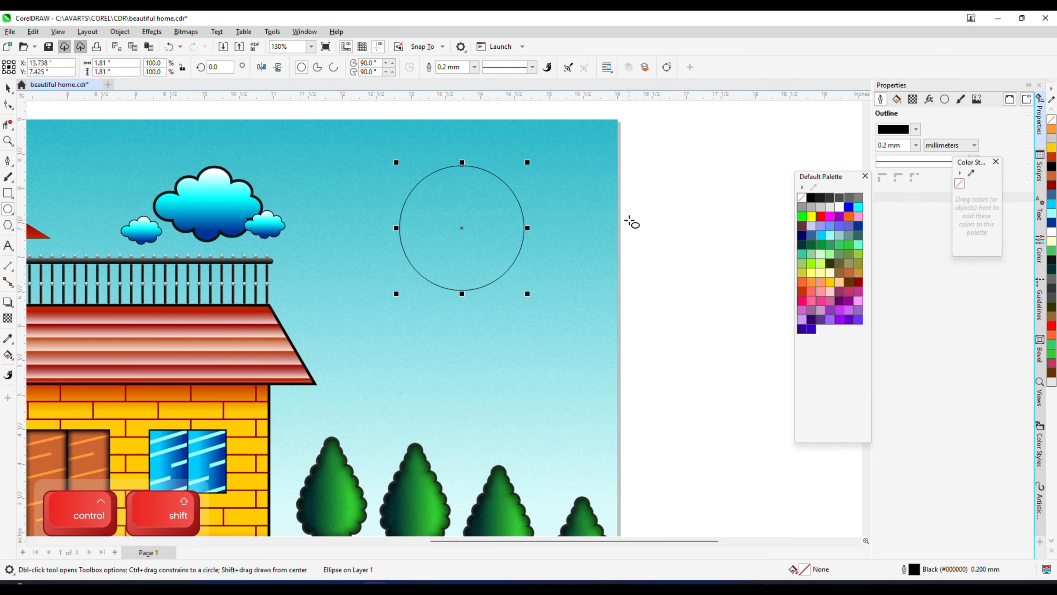
left_click_drag(528, 162, 503, 187, "shift")
scroll(416, 237, "up", 2)
Fill the sky circle with a diagonal linear fountain fill from yellow at the upper left to orange at the lower right.
left_click(8, 354)
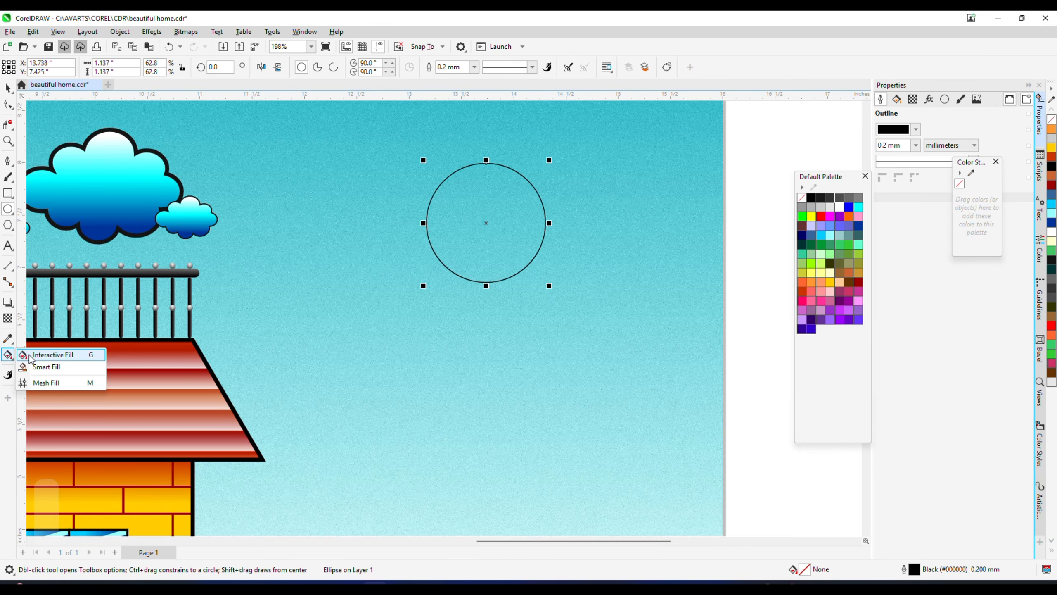
left_click(31, 357)
scroll(445, 197, "up", 1)
left_click_drag(558, 272, 556, 270)
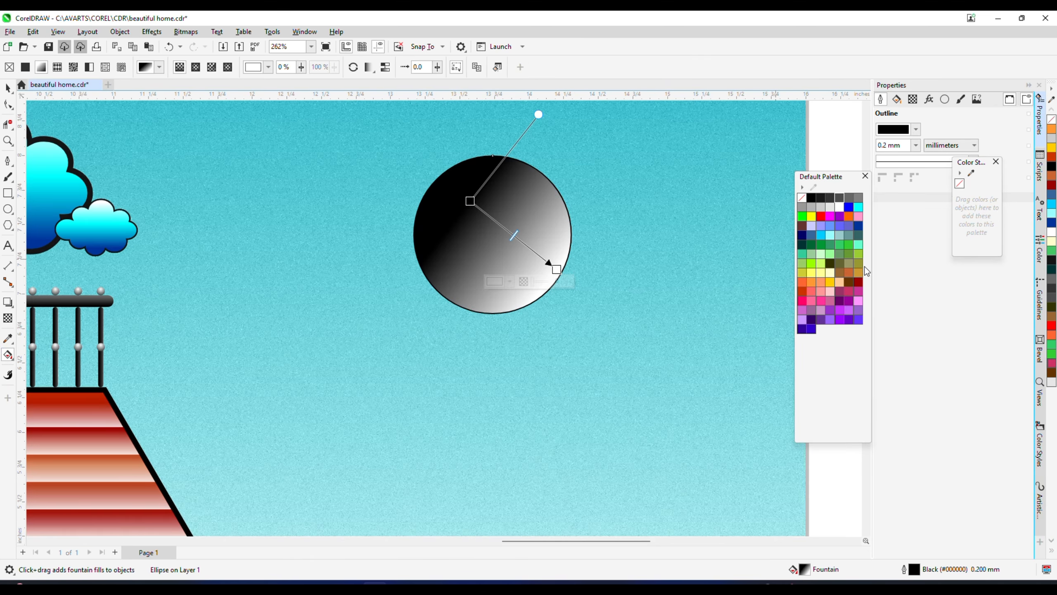
left_click(848, 217)
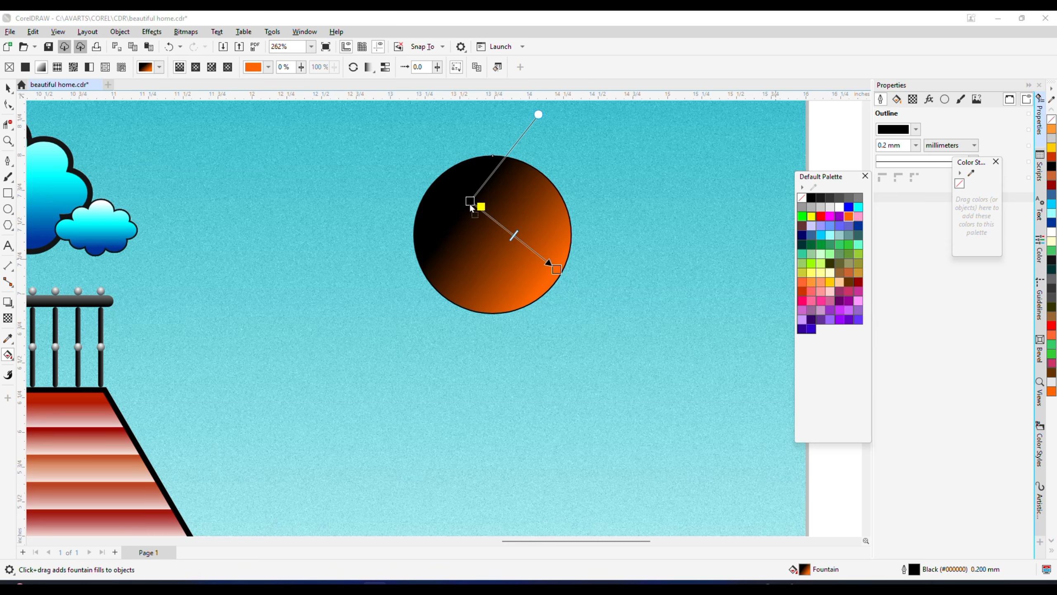
left_click_drag(470, 204, 470, 203)
left_click_drag(470, 201, 444, 195)
Set the sun's outline width to 0.5 mm and shift the sun slightly right and down in the sky.
left_click(8, 88)
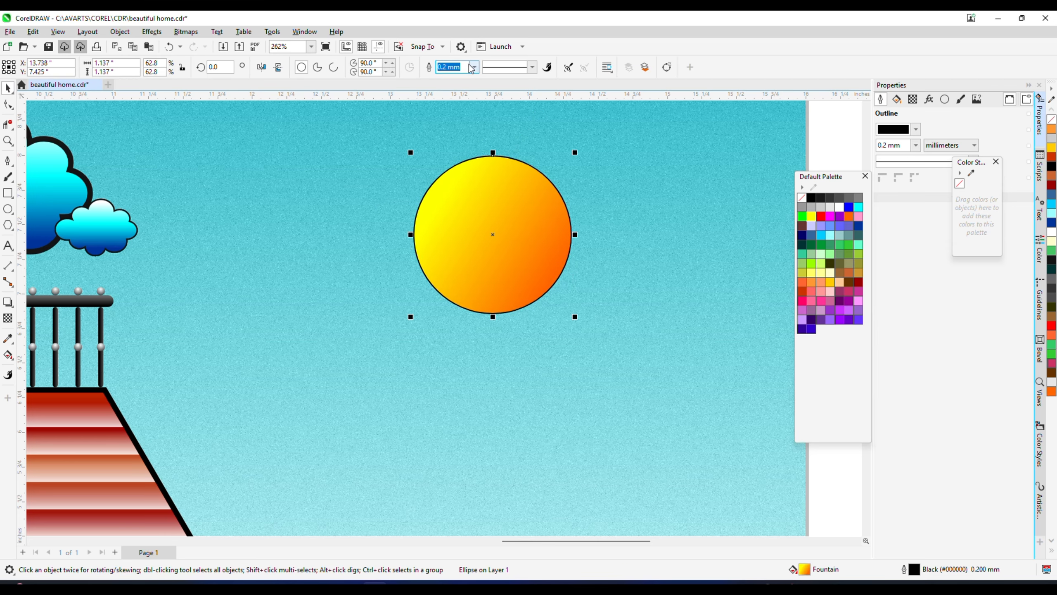
left_click(474, 67)
left_click(450, 122)
scroll(512, 201, "down", 3)
scroll(512, 201, "up", 2)
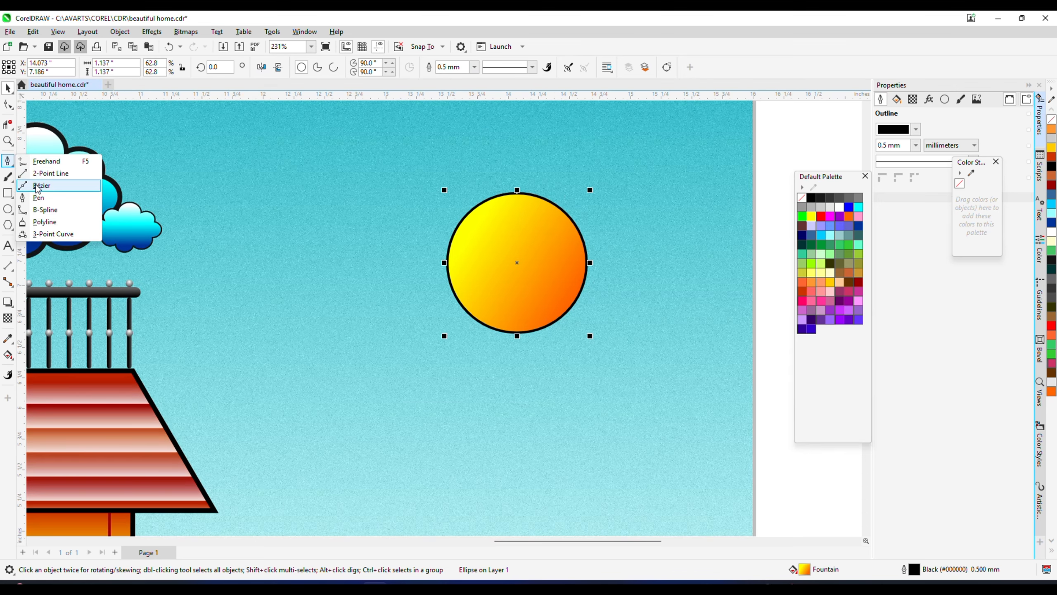
Draw a thin vertical rectangle about 0.03 by 0.51 inches above the sun as a ray and fill it black.
left_click(7, 193)
scroll(528, 146, "up", 1)
left_click_drag(505, 112, 511, 201)
key("space")
left_click(809, 198)
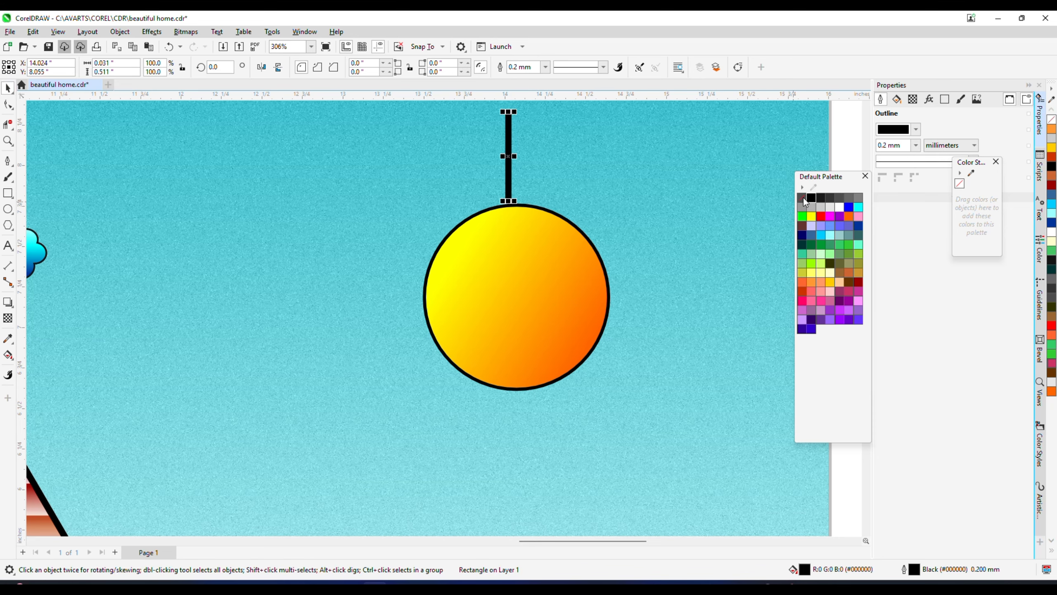
Centre the black ray horizontally on the sun.
left_click(503, 253, "shift")
key("c")
scroll(524, 237, "down", 9)
left_click(682, 286)
scroll(515, 230, "up", 4)
scroll(515, 230, "up", 4)
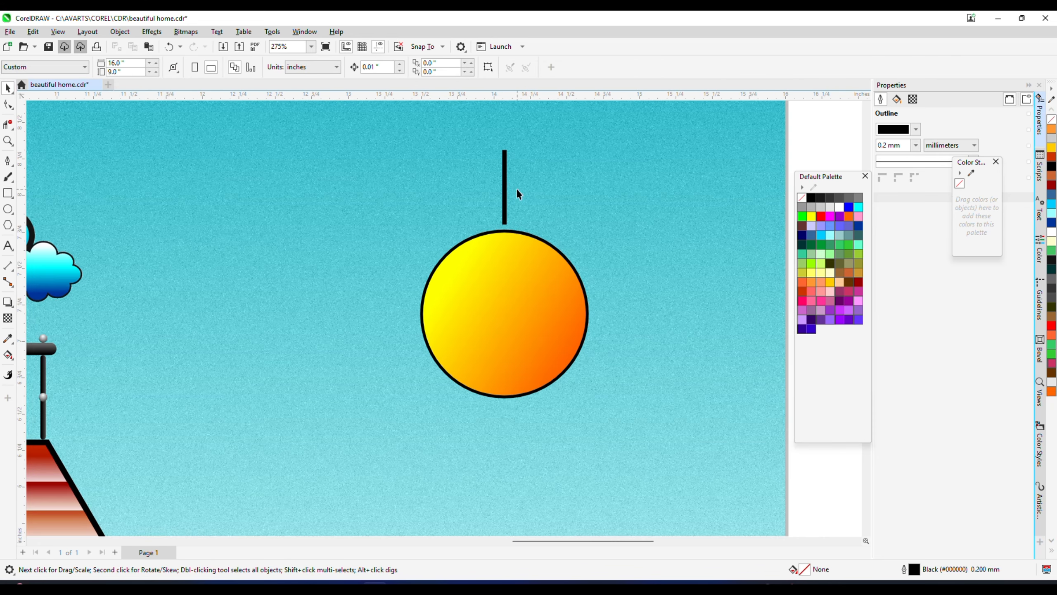
Move the ray's rotation centre to the sun's centre and create a copy rotated 30 degrees clockwise.
left_click(504, 182)
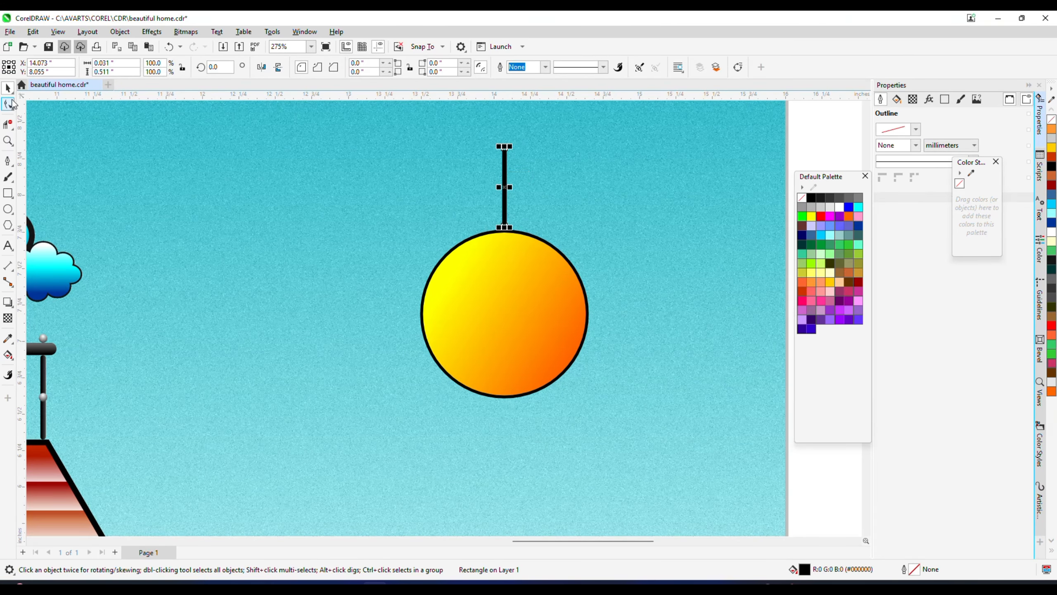
left_click(505, 192)
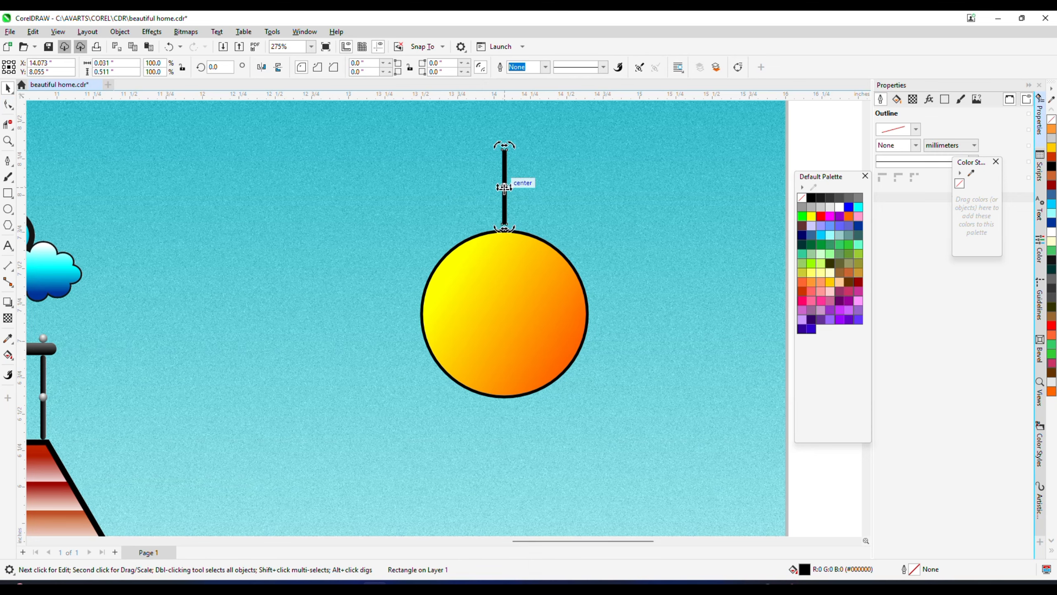
left_click_drag(505, 312, 505, 313)
key("ctrl+d")
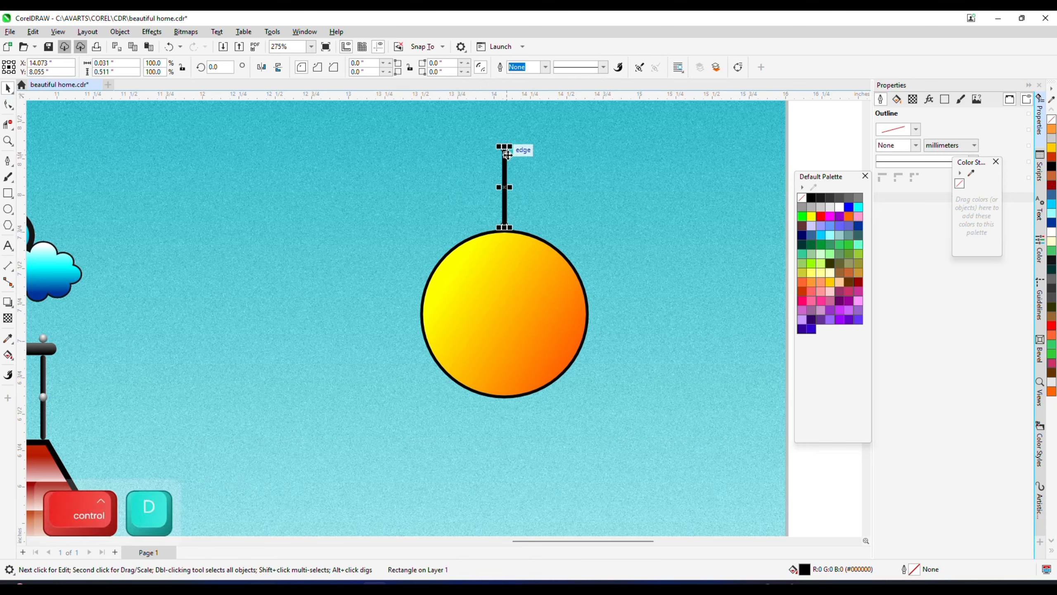
left_click_drag(506, 146, 588, 169)
Repeat the rotated ray copy around the sun until twelve evenly spaced rays complete the circle.
key("ctrl+d")
key("ctrl+d")
key("ctrl+d")
key("ctrl+d")
key("ctrl+d")
key("ctrl+d")
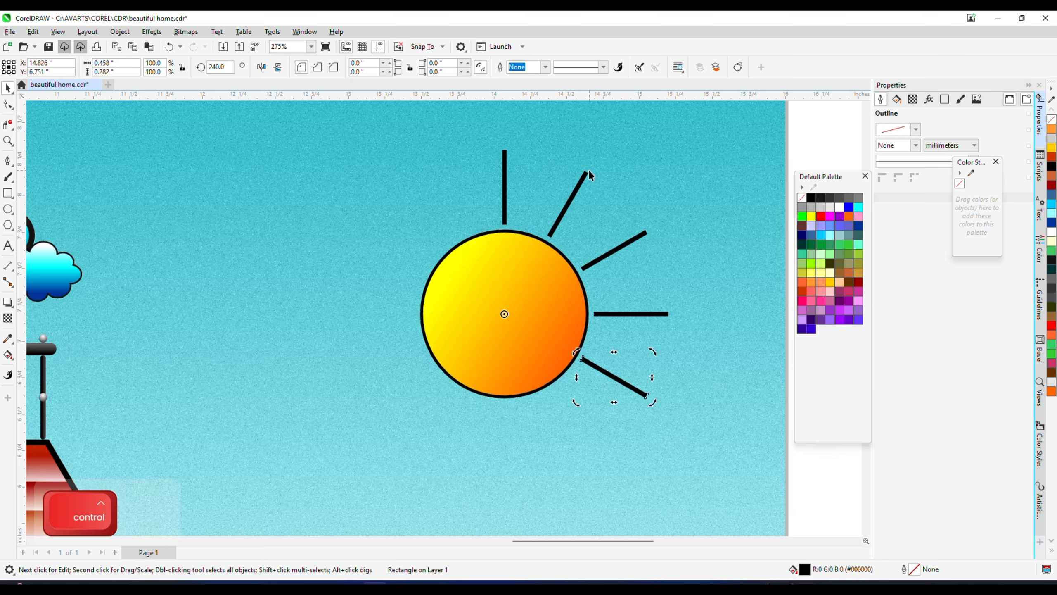
key("ctrl+d")
key("ctrl+d")
key("ctrl+d")
key("ctrl+d")
scroll(534, 183, "down", 2)
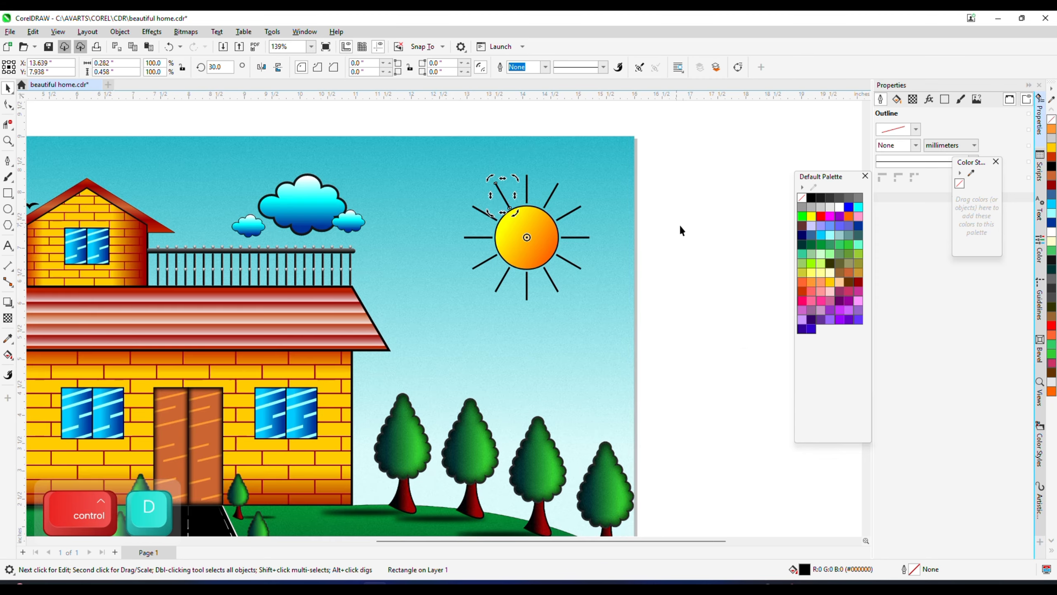
left_click(679, 224)
scroll(517, 179, "up", 1)
scroll(517, 178, "up", 2)
left_click(537, 186)
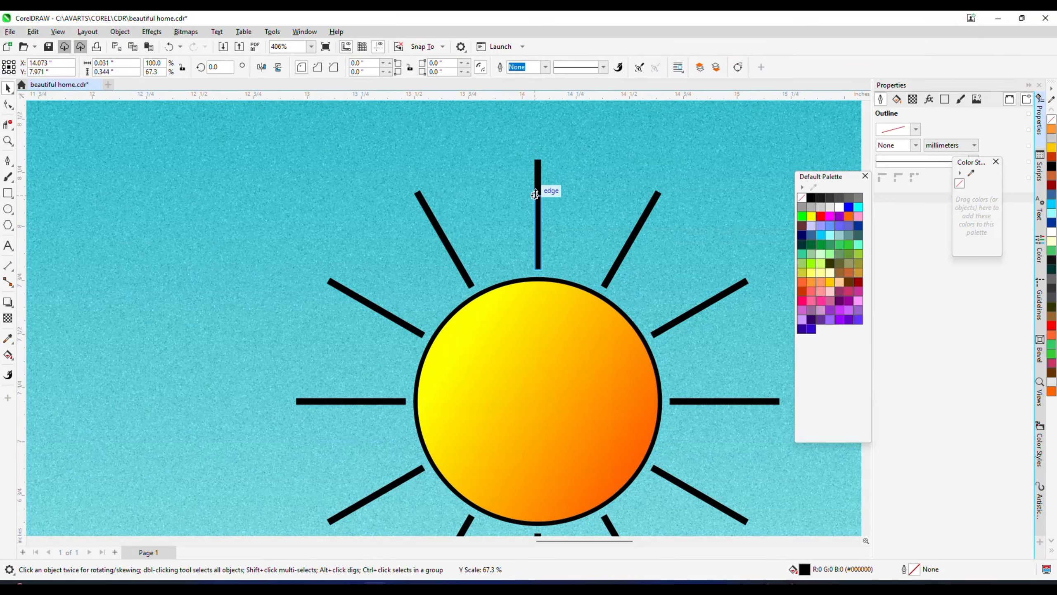
left_click(538, 208)
left_click_drag(545, 194, 603, 211)
key("ctrl+z")
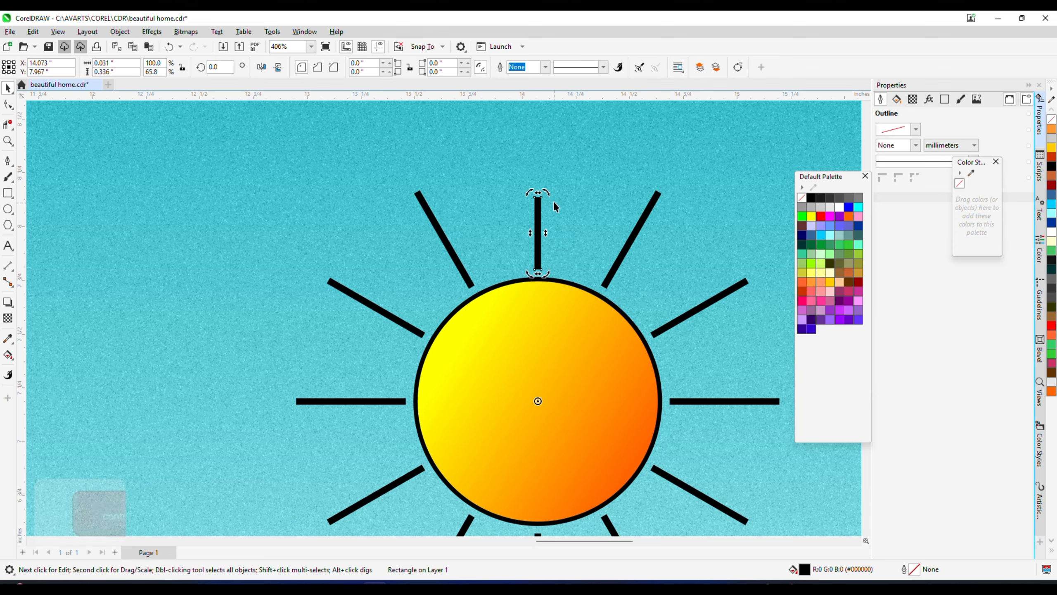
left_click_drag(546, 193, 601, 203)
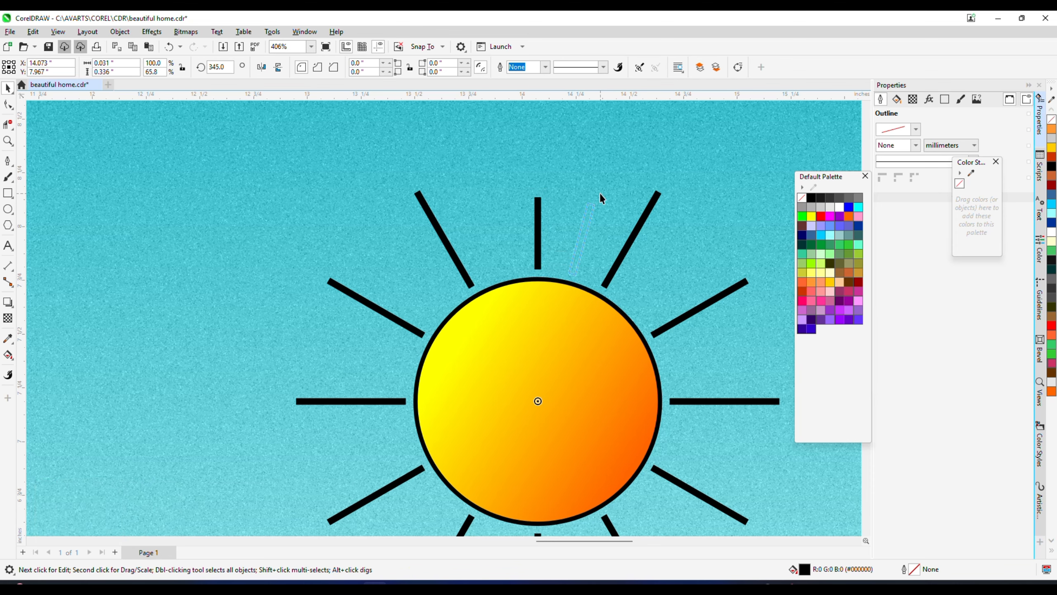
key("ctrl+z")
key("ctrl+z")
scroll(552, 190, "down", 1)
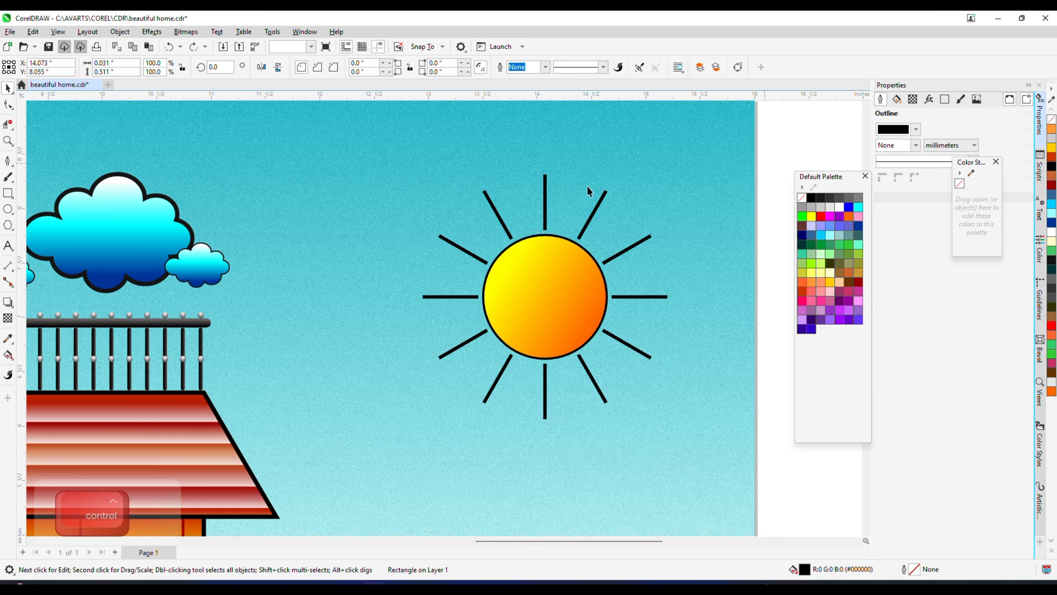
Shorten a copy of the top ray to about 63% of its length and rotate it 15 degrees clockwise around the sun's centre.
scroll(573, 186, "up", 1)
left_click(533, 187)
key("ctrl+d")
scroll(534, 171, "up", 1)
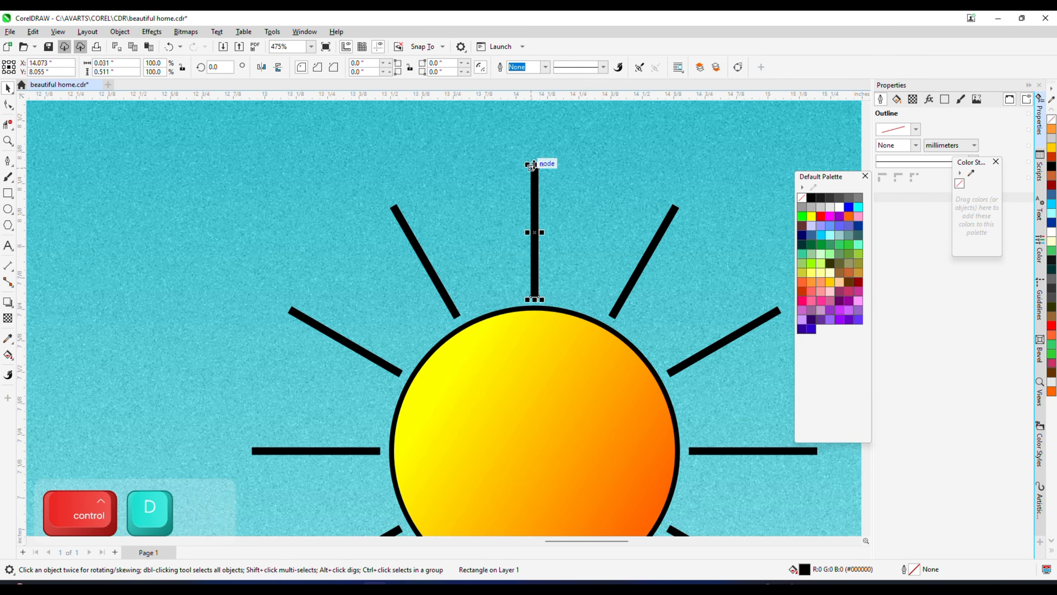
left_click_drag(534, 165, 606, 222)
scroll(535, 218, "down", 1)
left_click(534, 234)
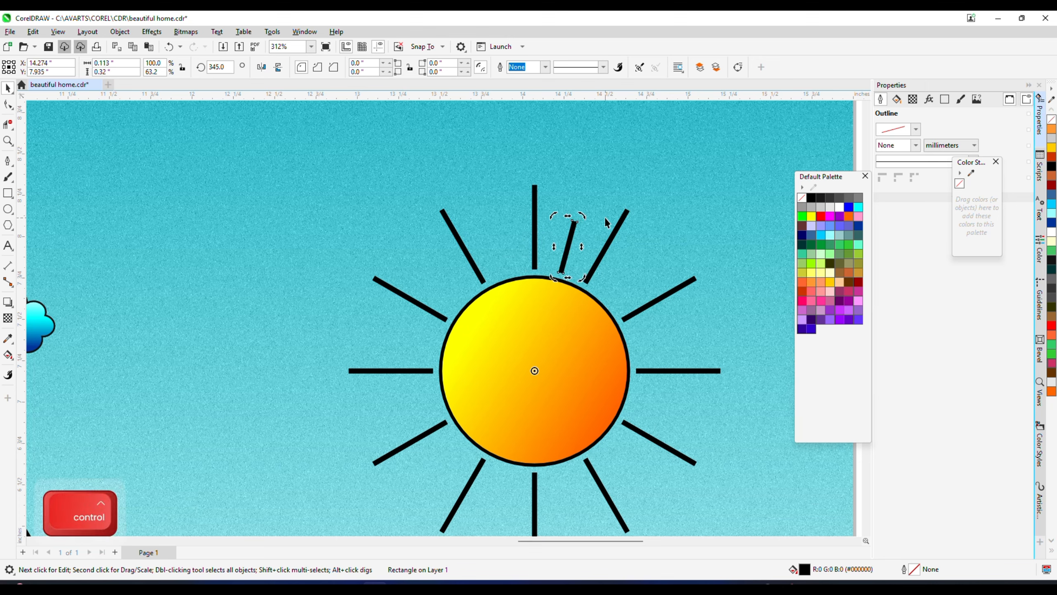
key("ctrl+z")
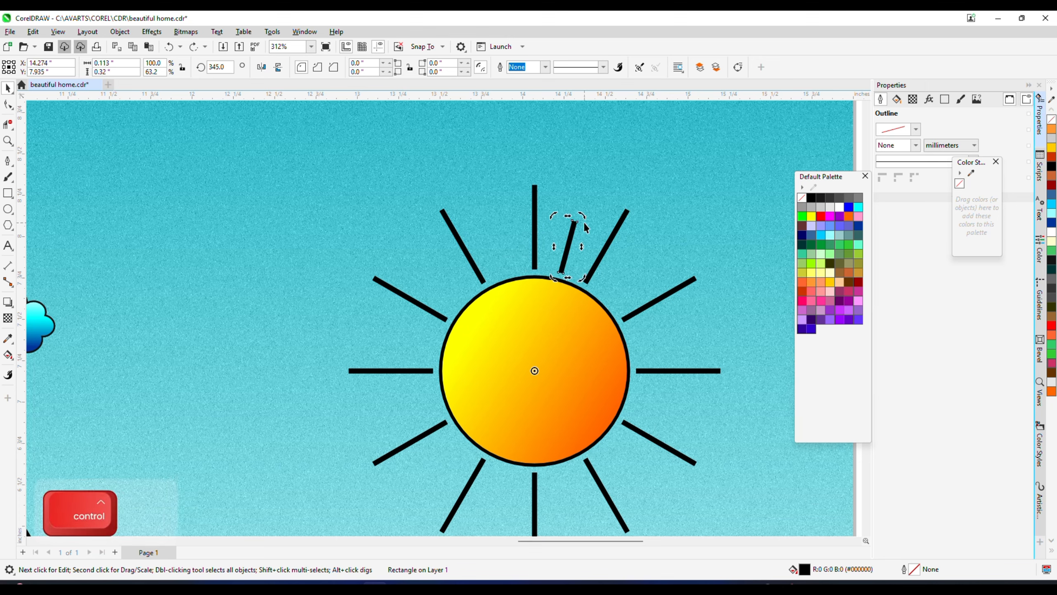
Create a copy of the short ray rotated 30 degrees clockwise about the sun's centre.
key("ctrl+c")
key("ctrl+v")
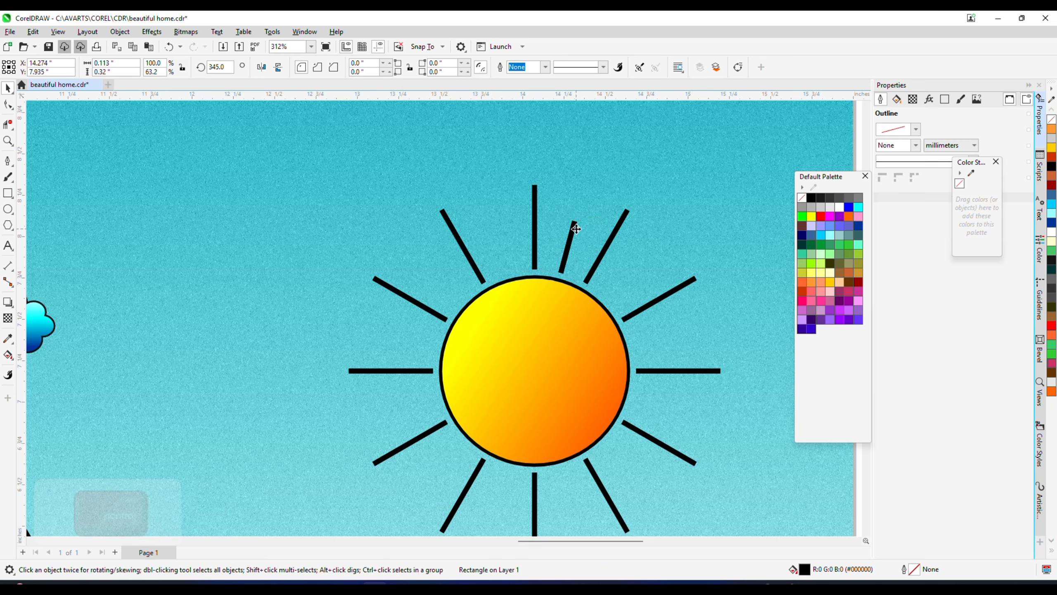
left_click_drag(582, 216, 694, 277)
scroll(731, 265, "down", 2)
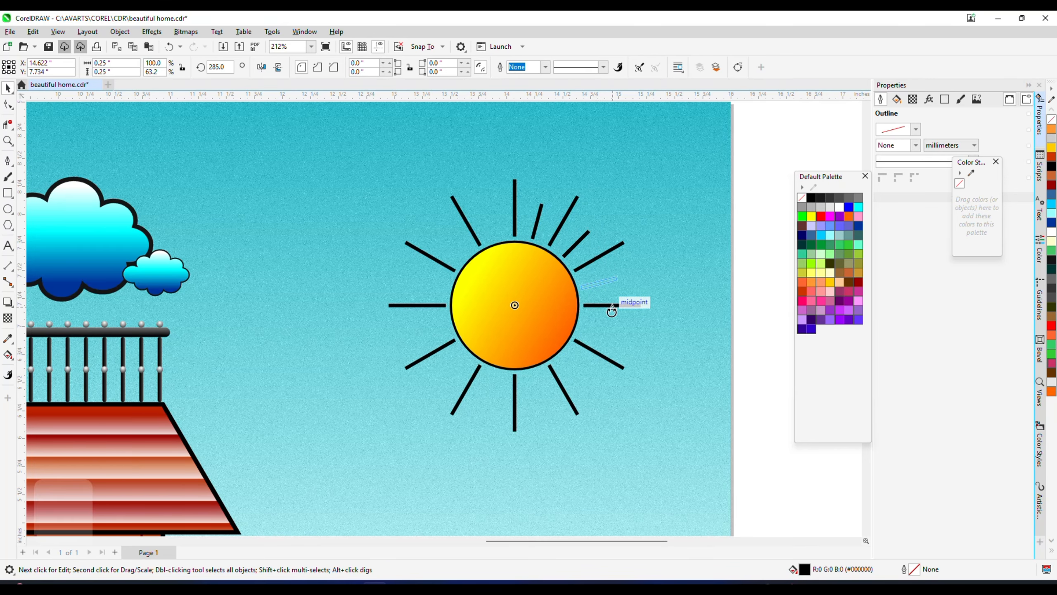
Repeat the rotated short-ray copy around the sun until a short ray sits between every pair of long rays.
key("ctrl+d")
key("ctrl+d")
key("ctrl+d")
key("ctrl+d")
key("ctrl+d")
key("ctrl+d")
key("ctrl+d")
key("ctrl+d")
key("ctrl+d")
key("ctrl+d")
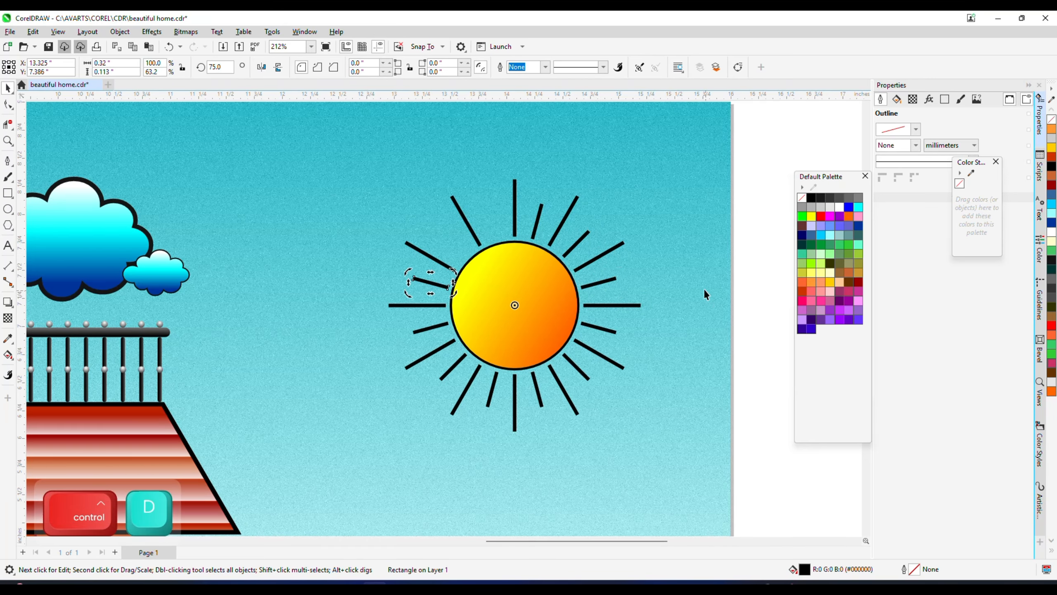
Group the sun with all its rays and convert the group to a 300 dpi RGB bitmap with a transparent background.
scroll(649, 261, "down", 2)
left_click_drag(731, 190, 438, 382)
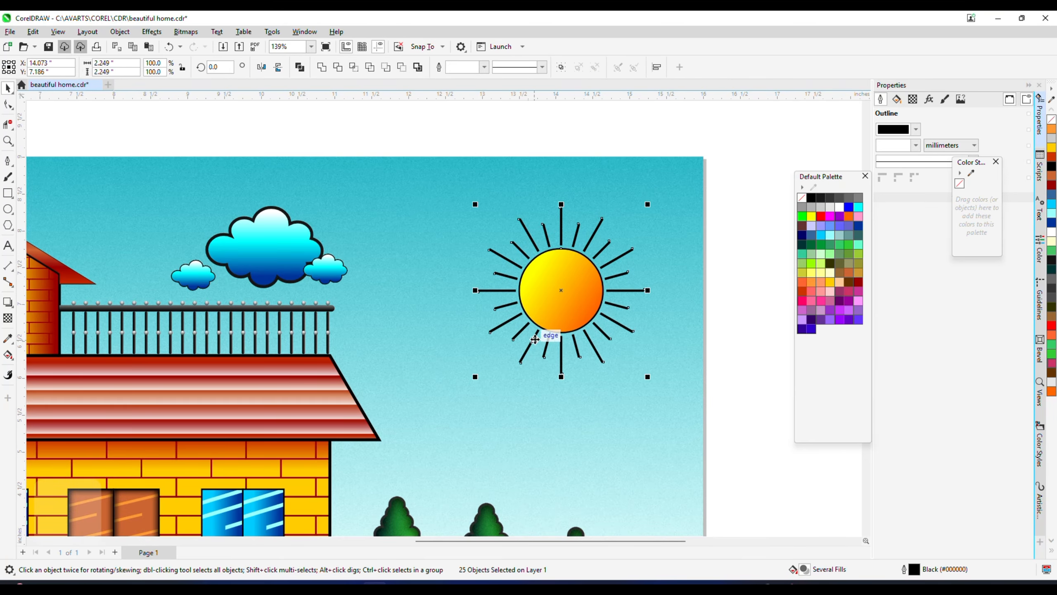
key("ctrl+g")
left_click(186, 32)
left_click(206, 44)
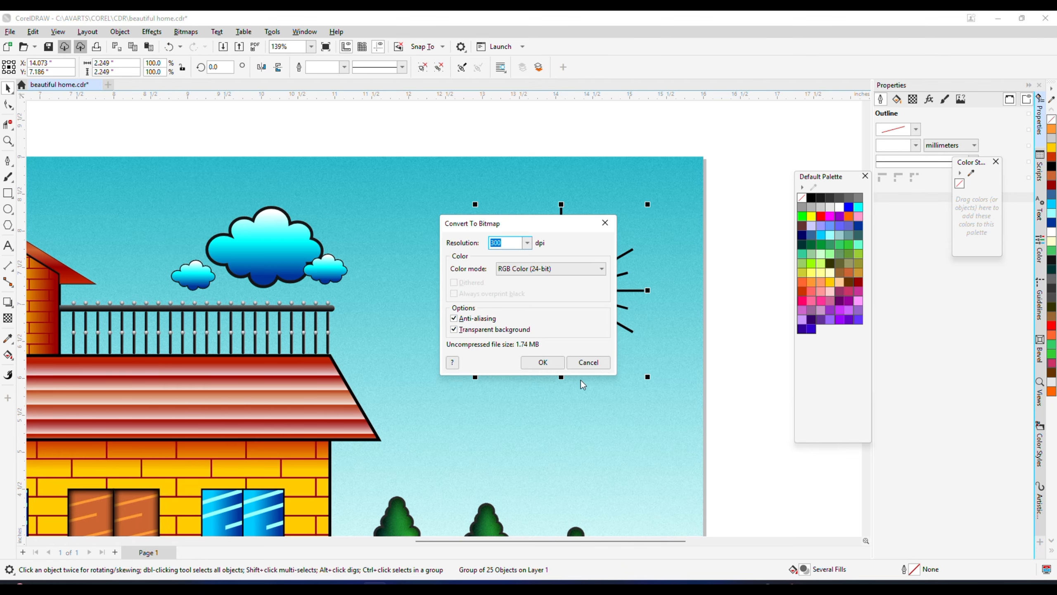
left_click(543, 362)
Apply the Add Noise effect to the sun bitmap.
left_click(160, 32)
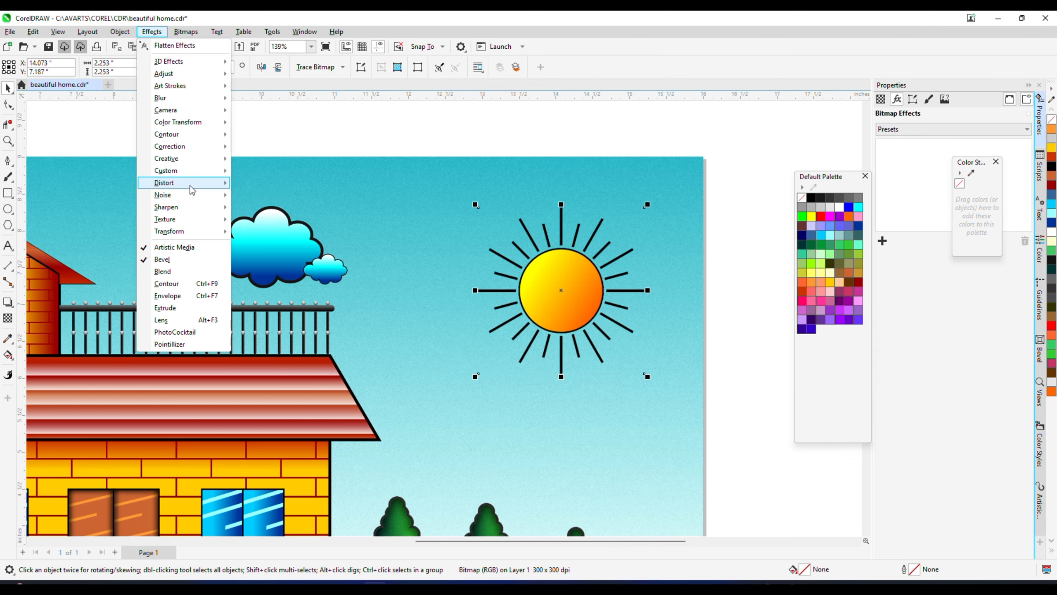
mouse_move(199, 195)
left_click(258, 214)
Move the sun over the large cloud above the railing and scale it down to about 1.76 inches wide.
scroll(605, 280, "down", 1)
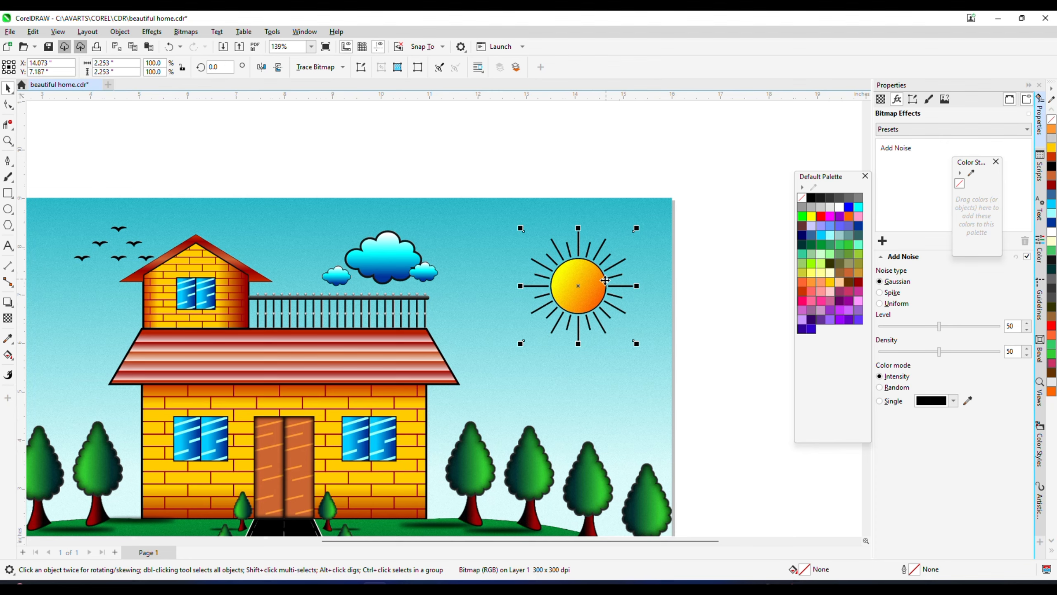
left_click_drag(581, 287, 445, 236)
scroll(420, 236, "up", 1)
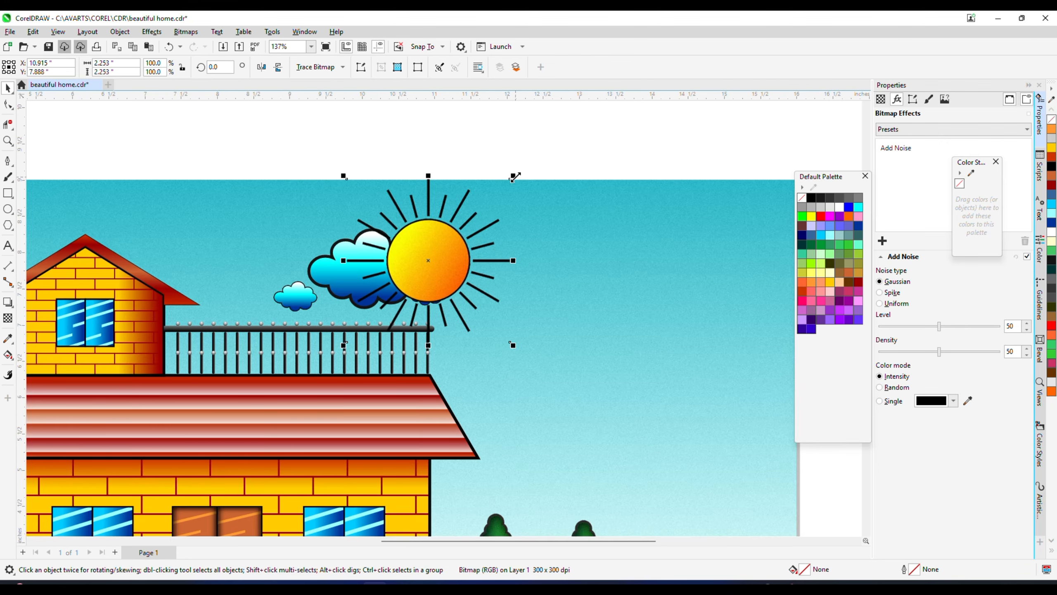
left_click_drag(515, 177, 495, 193)
left_click_drag(420, 262, 400, 246)
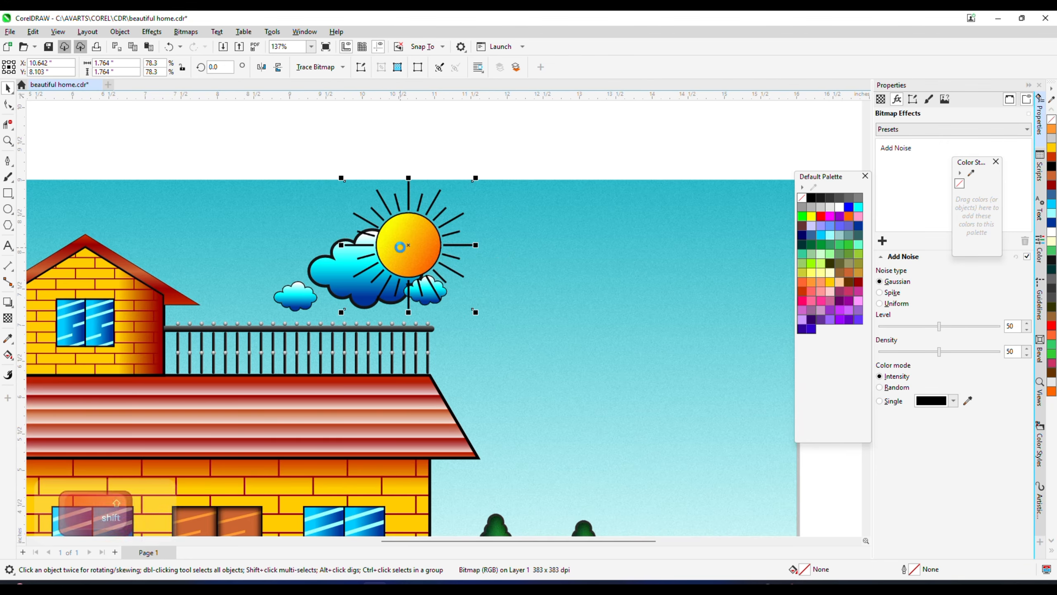
Place the sun behind the clouds but in front of the sky, and shrink and shift it slightly to peek out over the large cloud.
key("shift+Page_Down")
key("ctrl+Page_Up")
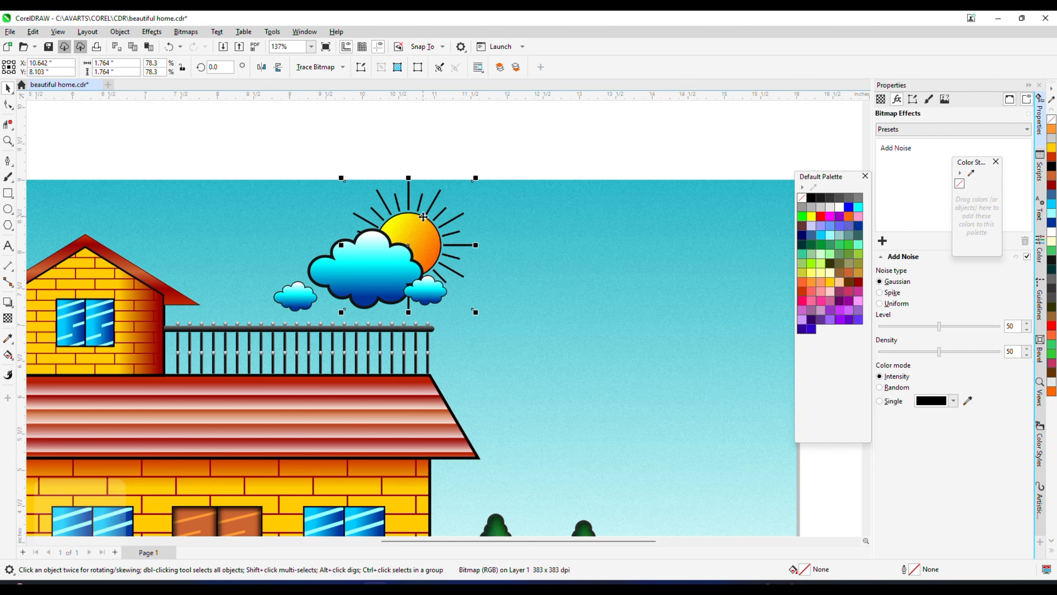
scroll(423, 217, "up", 1)
left_click(431, 245)
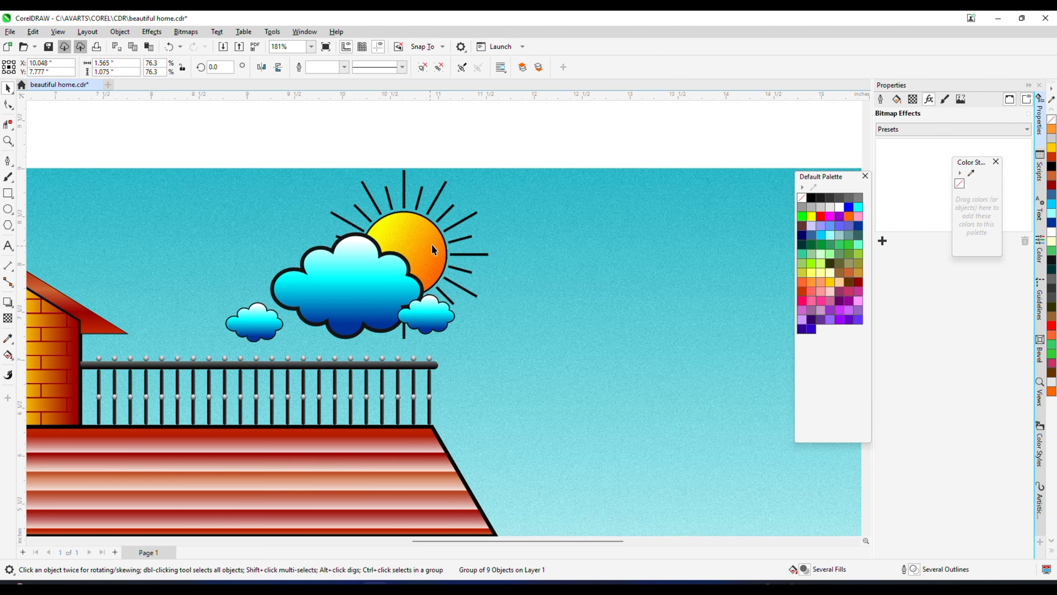
left_click_drag(490, 170, 480, 178)
left_click_drag(426, 256, 431, 244)
left_click(469, 123)
Fit the whole page in view and preview the finished house illustration full screen.
key("shift+F4")
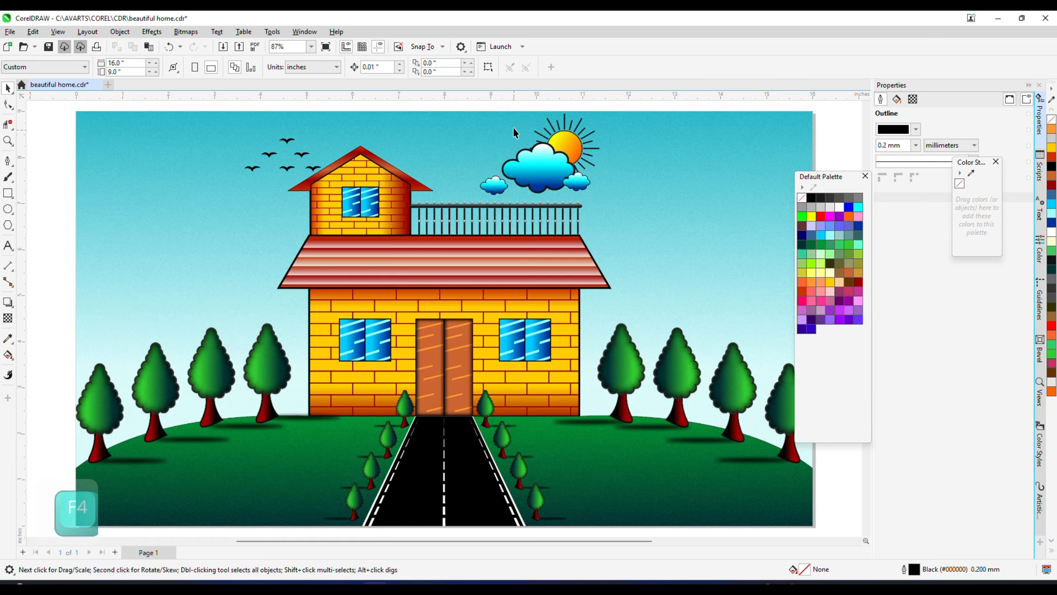
key("F9")
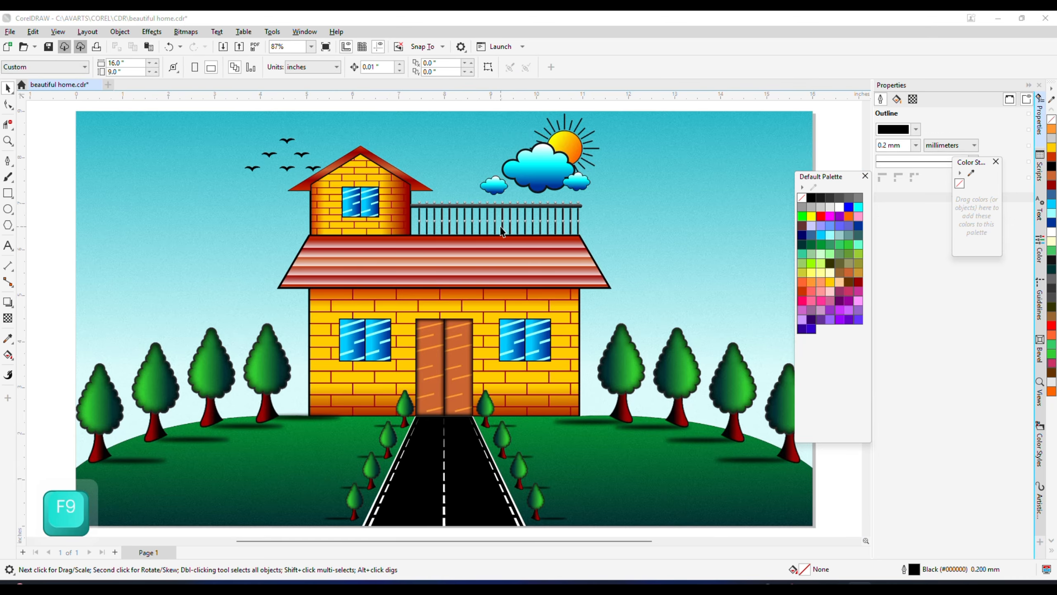
left_click(648, 184)
key("F9")
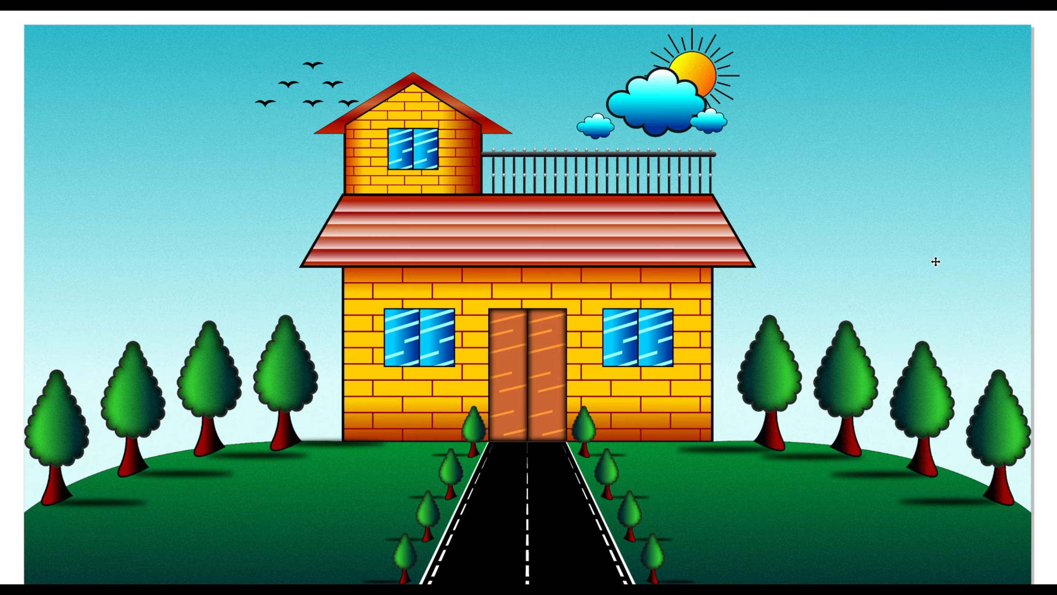
key("Escape")
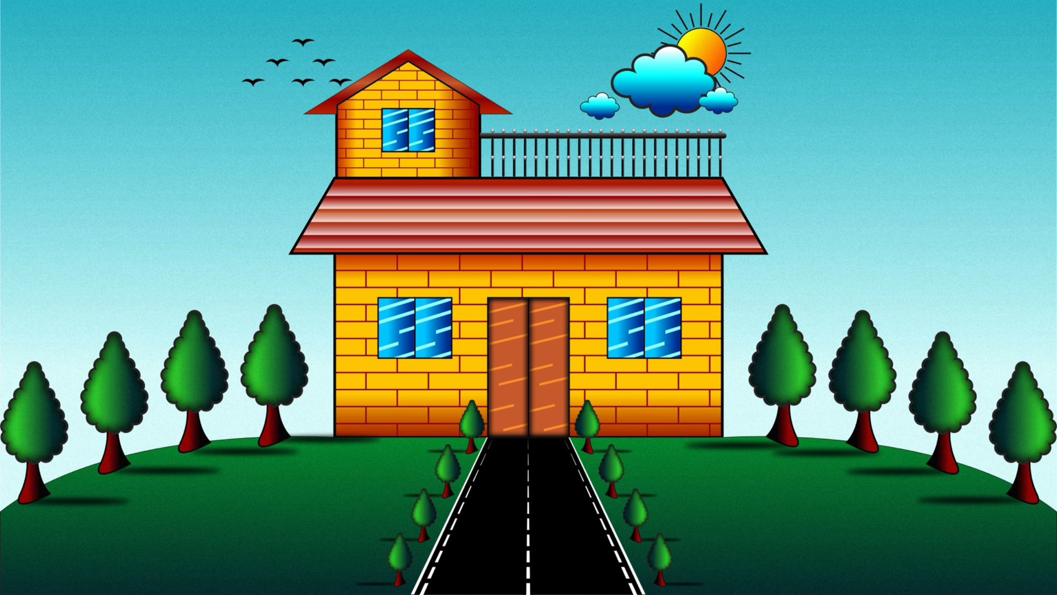